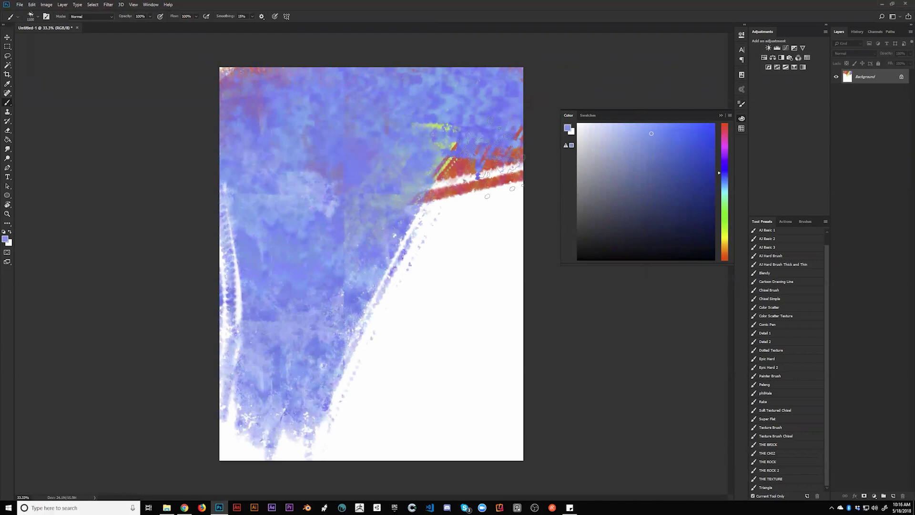
# Paint dark navy over the white streaks, sail shape, lower canvas and top-right patches
pyautogui.moveTo(257, 205)
pyautogui.mouseDown()
pyautogui.moveTo(236, 295)
pyautogui.moveTo(457, 395)
pyautogui.moveTo(467, 300)
pyautogui.moveTo(357, 376)
pyautogui.moveTo(327, 346)
pyautogui.moveTo(429, 191)
pyautogui.moveTo(400, 129)
pyautogui.moveTo(271, 127)
pyautogui.mouseUp()
pyautogui.click(680, 220)
pyautogui.moveTo(438, 367)
pyautogui.mouseDown()
pyautogui.moveTo(238, 429)
pyautogui.moveTo(419, 278)
pyautogui.mouseUp()
pyautogui.moveTo(409, 182)
pyautogui.mouseDown()
pyautogui.moveTo(226, 143)
pyautogui.moveTo(343, 79)
pyautogui.moveTo(505, 171)
pyautogui.moveTo(218, 286)
pyautogui.moveTo(210, 222)
pyautogui.moveTo(377, 123)
pyautogui.moveTo(319, 392)
pyautogui.moveTo(329, 348)
pyautogui.moveTo(476, 215)
pyautogui.moveTo(467, 296)
pyautogui.moveTo(474, 435)
pyautogui.moveTo(566, 363)
pyautogui.moveTo(496, 343)
pyautogui.mouseUp()
pyautogui.moveTo(486, 89)
pyautogui.mouseDown()
pyautogui.moveTo(471, 106)
pyautogui.moveTo(469, 166)
pyautogui.mouseUp()
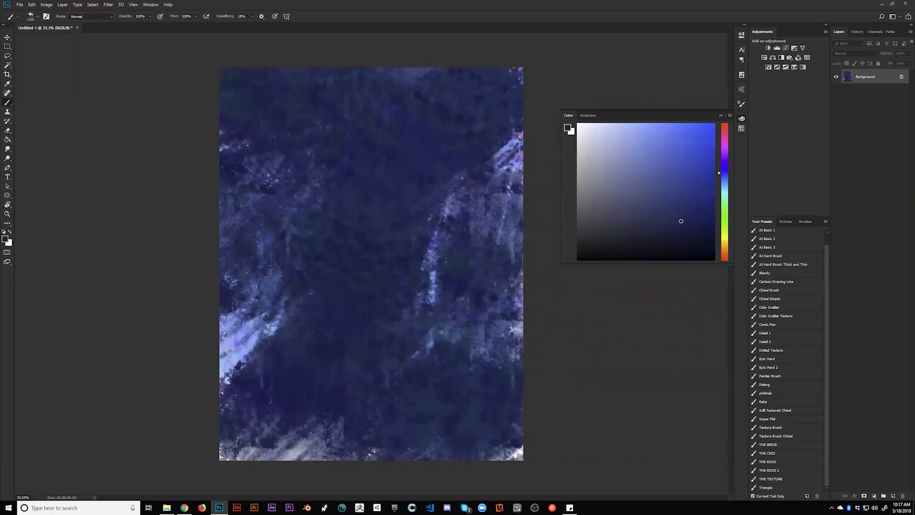
# With a bigger textured brush, cover the right-edge streak, upper-left patch and lower-left streak in navy
pyautogui.press(']')
pyautogui.press(']')
pyautogui.press(']')
pyautogui.press(']')
pyautogui.moveTo(519, 102)
pyautogui.mouseDown()
pyautogui.moveTo(478, 261)
pyautogui.moveTo(498, 410)
pyautogui.mouseUp()
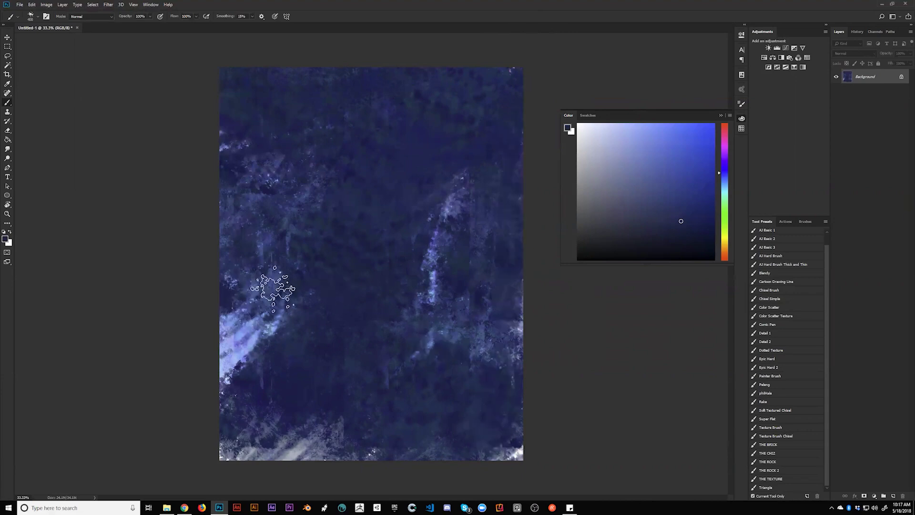
pyautogui.moveTo(258, 192)
pyautogui.mouseDown()
pyautogui.moveTo(265, 99)
pyautogui.moveTo(203, 120)
pyautogui.mouseUp()
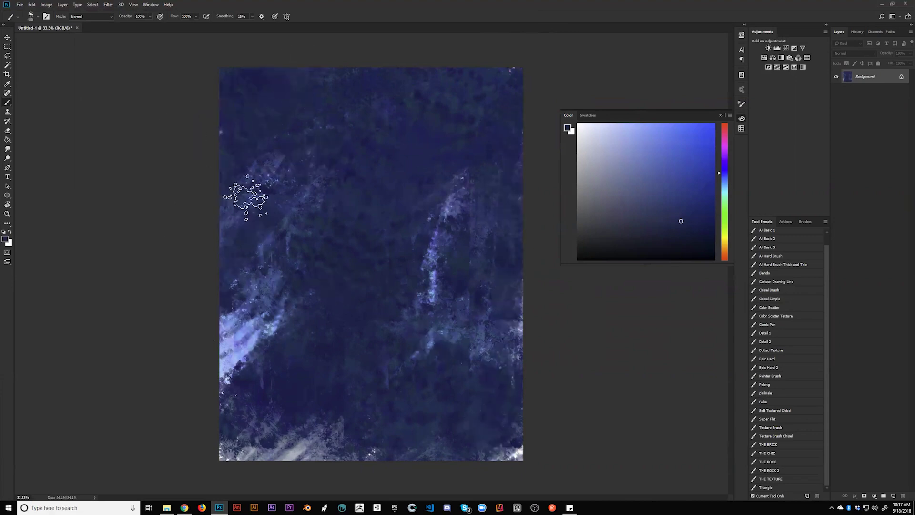
pyautogui.moveTo(268, 298)
pyautogui.mouseDown()
pyautogui.moveTo(242, 332)
pyautogui.moveTo(541, 219)
pyautogui.moveTo(246, 390)
pyautogui.moveTo(588, 296)
pyautogui.mouseUp()
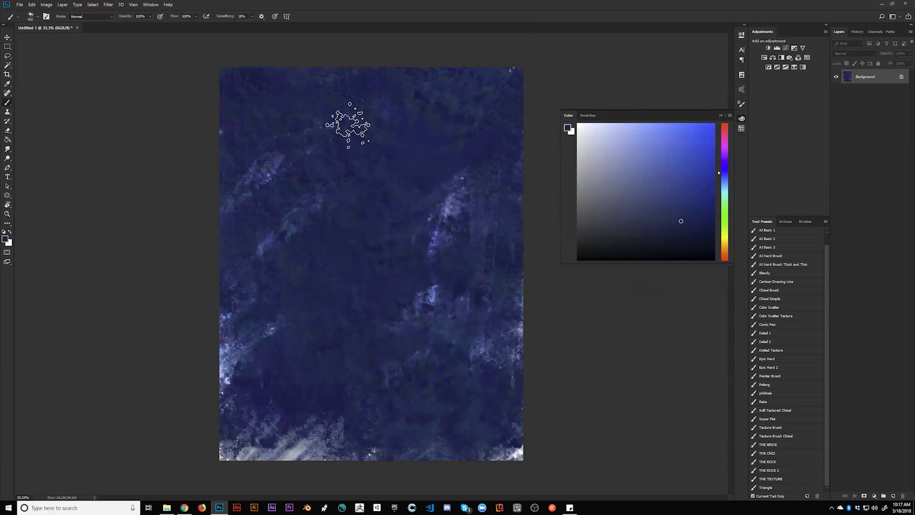
# Switch to a slightly different navy and darken the upper canvas and lower-middle area
pyautogui.click(698, 232)
pyautogui.moveTo(511, 93); pyautogui.dragTo(461, 142)
pyautogui.moveTo(223, 175)
pyautogui.mouseDown()
pyautogui.moveTo(445, 71)
pyautogui.moveTo(102, 143)
pyautogui.mouseUp()
pyautogui.moveTo(460, 147); pyautogui.dragTo(459, 419)
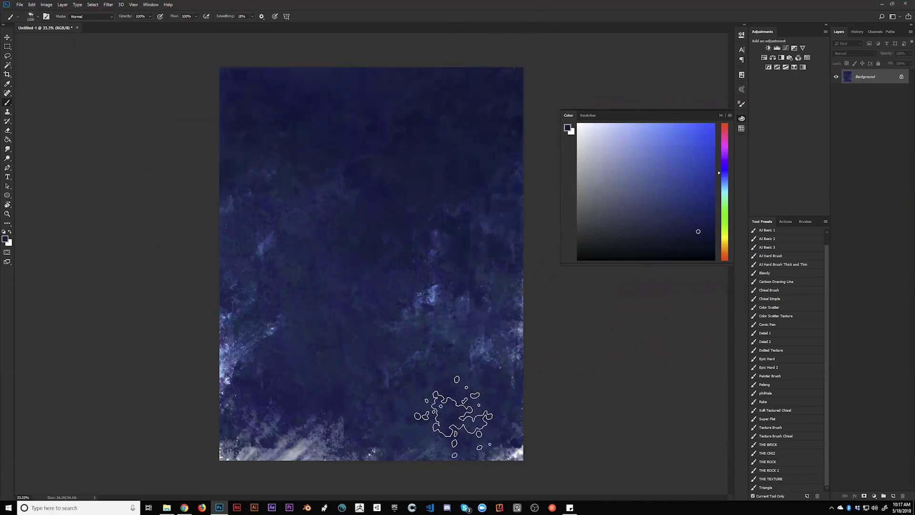
pyautogui.moveTo(281, 251)
pyautogui.mouseDown()
pyautogui.moveTo(358, 126)
pyautogui.moveTo(184, 276)
pyautogui.mouseUp()
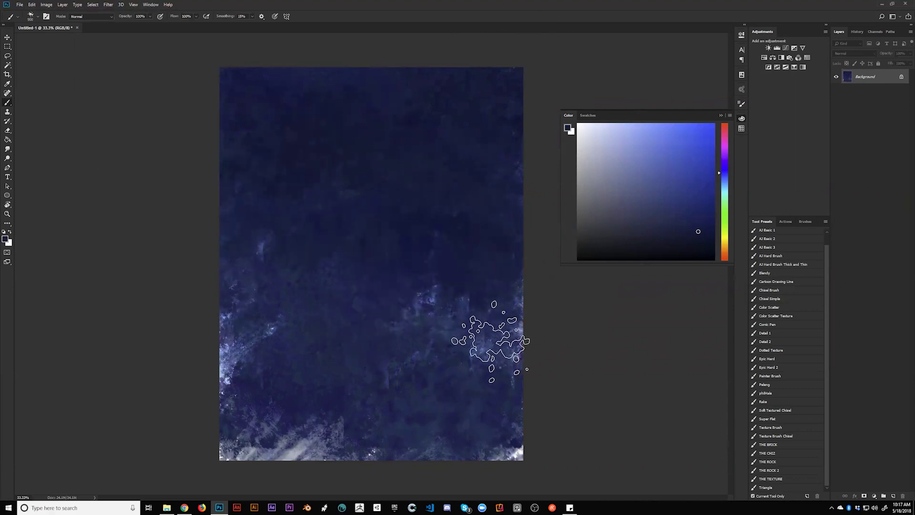
pyautogui.moveTo(239, 472); pyautogui.dragTo(402, 316)
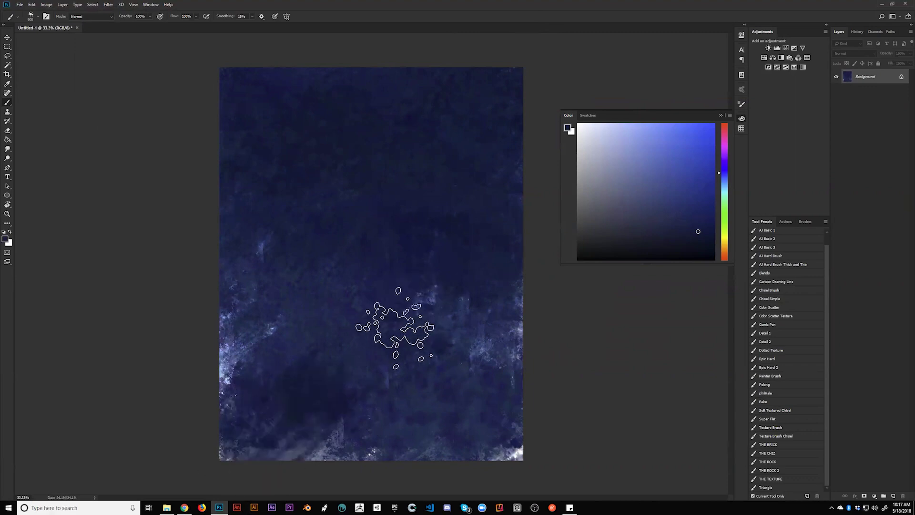
# Undo the dark lower-left stroke and sample a lighter grey-blue from the canvas
pyautogui.keyDown('alt'); pyautogui.click(286, 432); pyautogui.keyUp('alt')
pyautogui.keyDown('alt'); pyautogui.click(412, 328); pyautogui.keyUp('alt')
pyautogui.hotkey('ctrl', 'z')
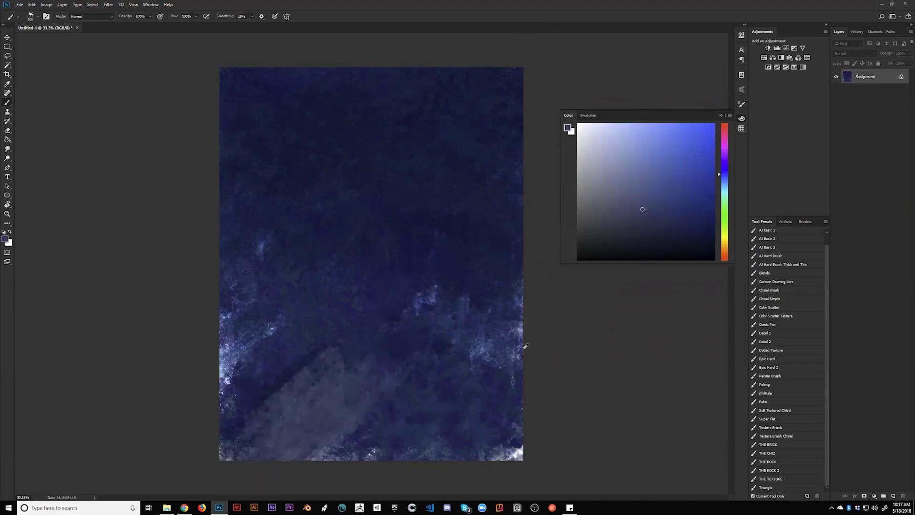
pyautogui.keyDown('alt'); pyautogui.click(288, 411); pyautogui.keyUp('alt')
# Wash grey-blue and lavender over the lower and middle canvas with a brush enlarged to 1100
pyautogui.moveTo(286, 411)
pyautogui.mouseDown()
pyautogui.moveTo(370, 300)
pyautogui.moveTo(266, 306)
pyautogui.moveTo(266, 266)
pyautogui.moveTo(241, 309)
pyautogui.mouseUp()
pyautogui.moveTo(388, 438)
pyautogui.mouseDown()
pyautogui.moveTo(453, 403)
pyautogui.moveTo(523, 388)
pyautogui.moveTo(558, 367)
pyautogui.mouseUp()
pyautogui.moveTo(465, 248); pyautogui.dragTo(253, 321)
pyautogui.press(']')
pyautogui.press(']')
pyautogui.moveTo(427, 198)
pyautogui.mouseDown()
pyautogui.moveTo(248, 282)
pyautogui.moveTo(331, 162)
pyautogui.moveTo(398, 111)
pyautogui.mouseUp()
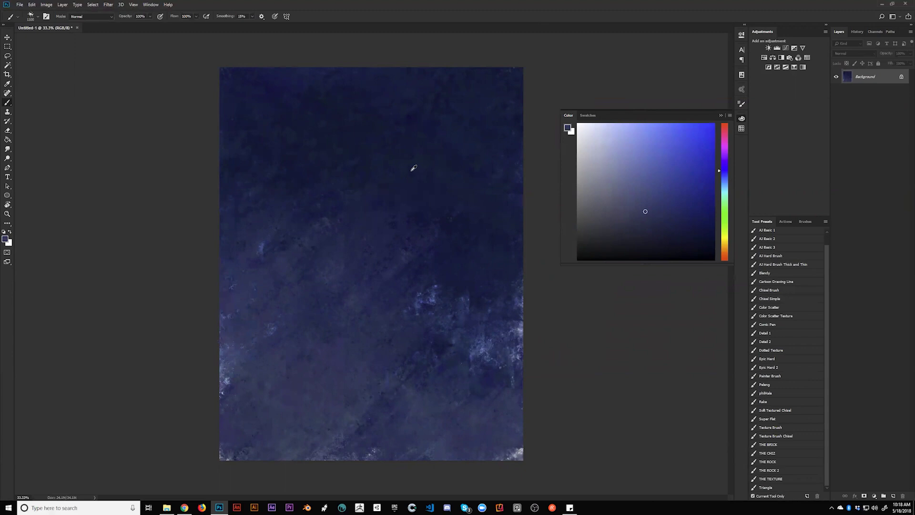
pyautogui.moveTo(538, 304); pyautogui.dragTo(524, 410)
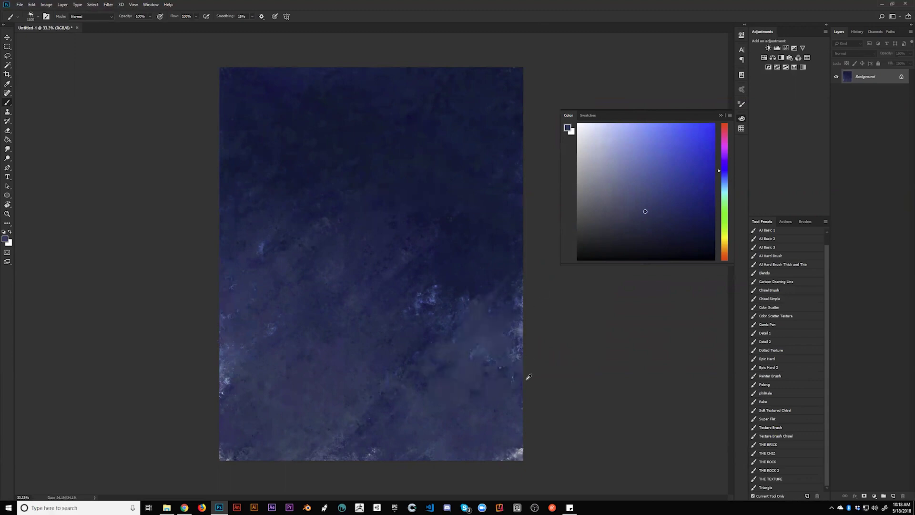
pyautogui.moveTo(496, 457)
pyautogui.mouseDown()
pyautogui.moveTo(419, 405)
pyautogui.moveTo(247, 346)
pyautogui.mouseUp()
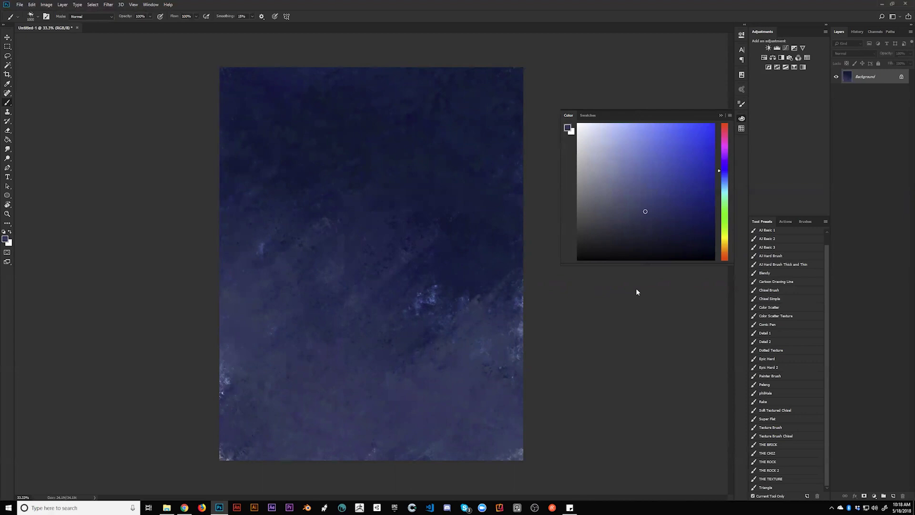
# Darken the mid-right and right side with sampled navy, then add a new empty layer
pyautogui.keyDown('alt'); pyautogui.click(464, 243); pyautogui.keyUp('alt')
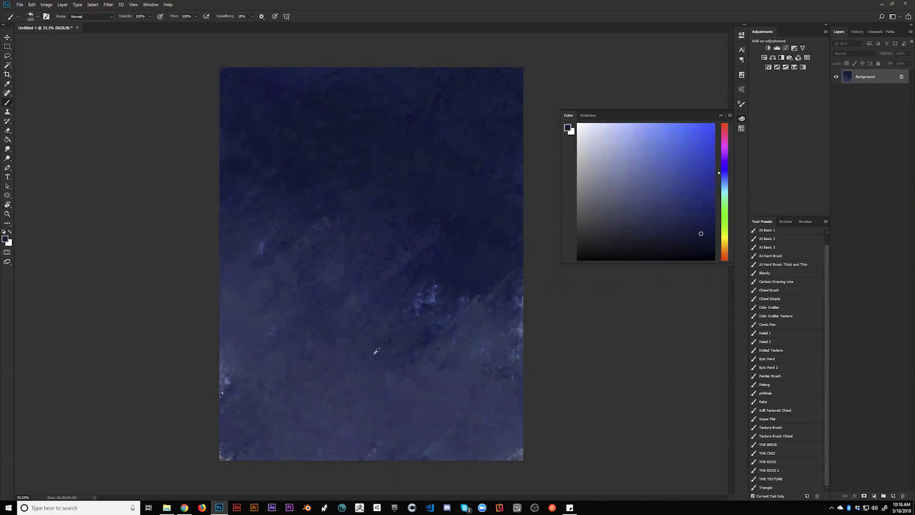
pyautogui.moveTo(398, 313); pyautogui.dragTo(443, 276)
pyautogui.moveTo(505, 318); pyautogui.dragTo(484, 428)
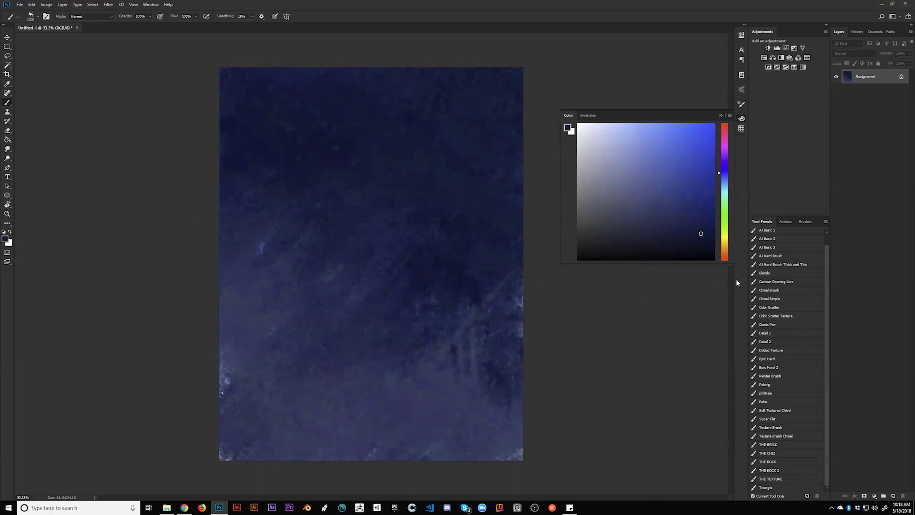
pyautogui.hotkey('ctrl', 'shift', 'alt', 'n')
# Reset the colour to black and settle on the Super Flat brush preset after test strokes
pyautogui.press('d')
pyautogui.moveTo(333, 180)
pyautogui.mouseDown()
pyautogui.moveTo(393, 122)
pyautogui.moveTo(426, 160)
pyautogui.mouseUp()
pyautogui.hotkey('ctrl', 'z')
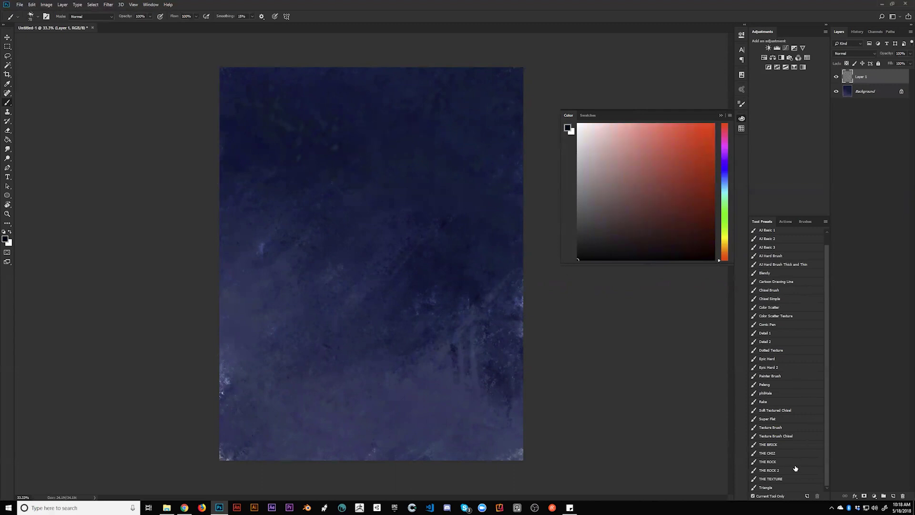
pyautogui.click(823, 446)
pyautogui.click(791, 418)
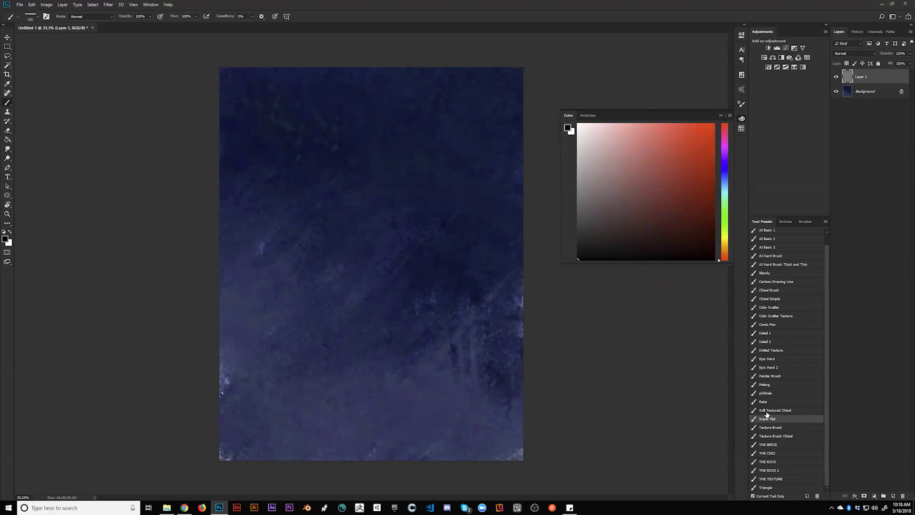
pyautogui.moveTo(394, 208); pyautogui.dragTo(459, 147)
pyautogui.hotkey('ctrl', 'z')
# Turn off Transfer, enable Color Dynamics with small hue and 12% saturation jitter, and pick dark red
pyautogui.click(741, 106)
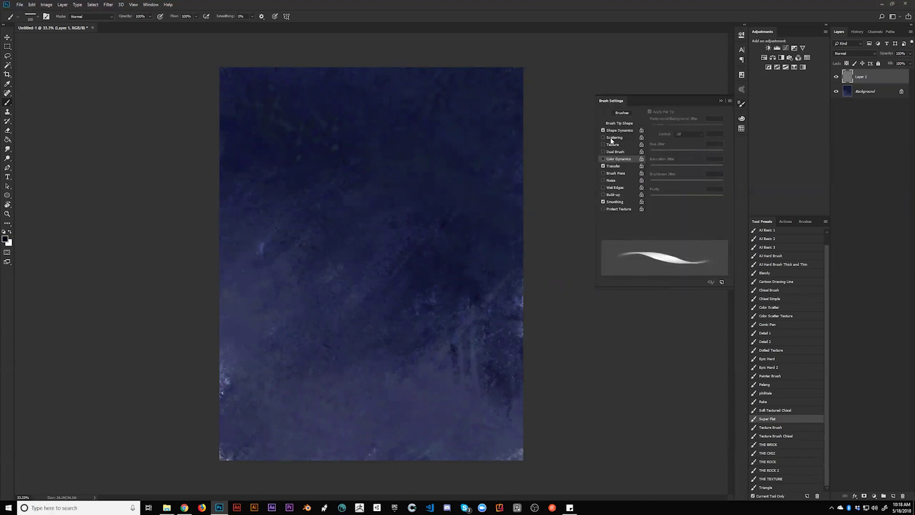
pyautogui.click(603, 166)
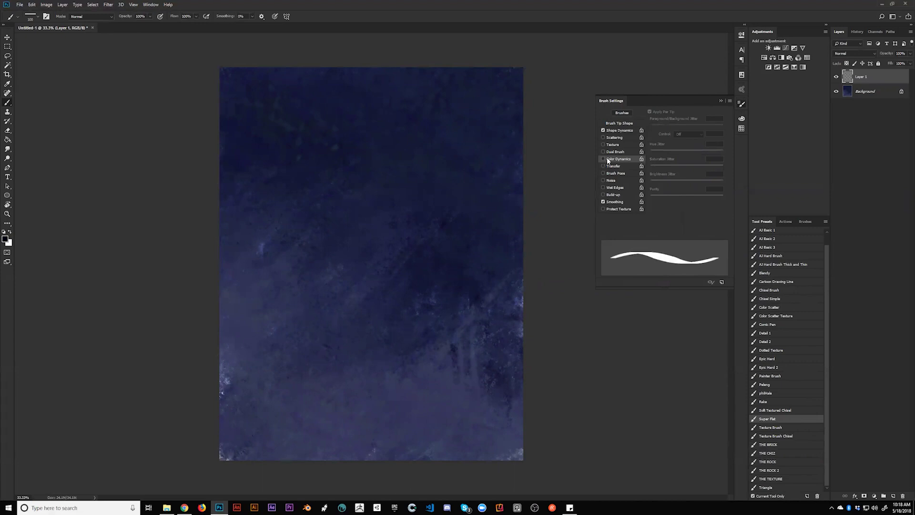
pyautogui.click(604, 158)
pyautogui.click(713, 144)
pyautogui.write('5')
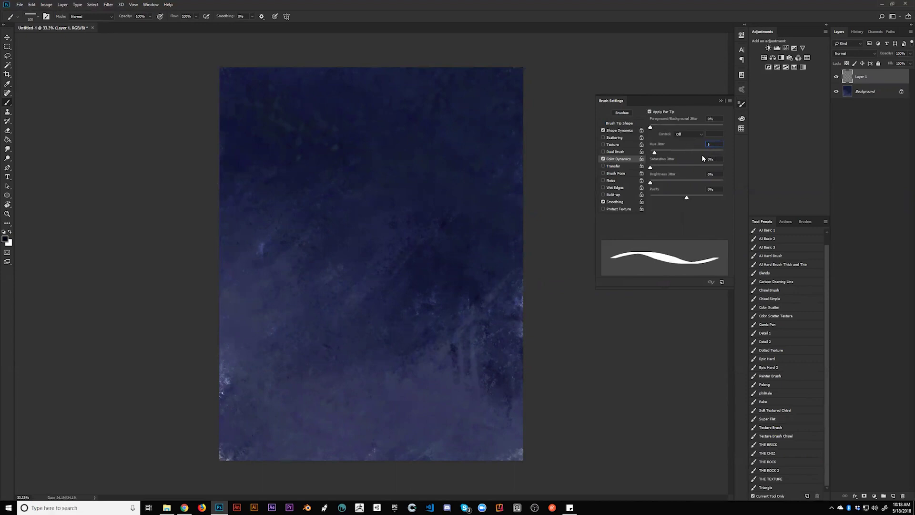
pyautogui.write('12')
pyautogui.press('Tab')
pyautogui.click(742, 118)
pyautogui.moveTo(708, 173)
pyautogui.mouseDown()
pyautogui.moveTo(717, 239)
pyautogui.moveTo(588, 256)
pyautogui.mouseUp()
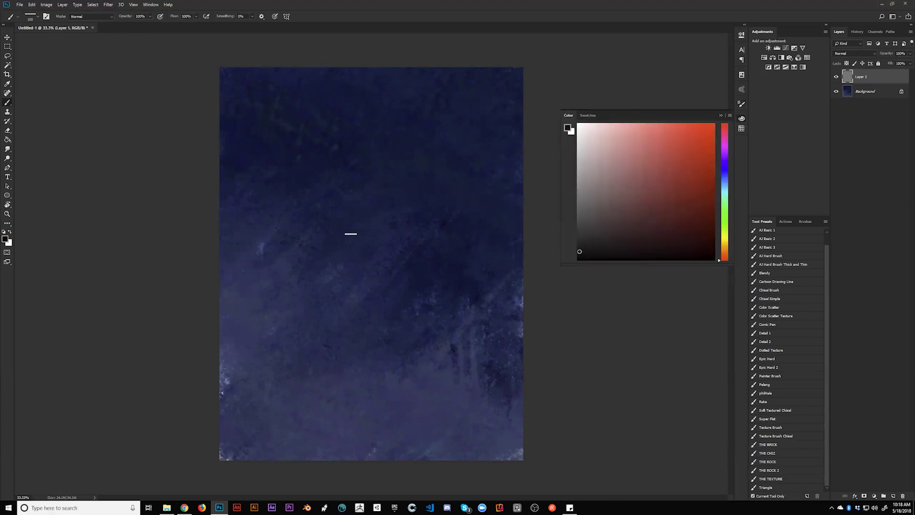
# Darken the colour to near-black red and shrink the brush to about 70, discarding trial strokes
pyautogui.moveTo(323, 180); pyautogui.dragTo(385, 221)
pyautogui.hotkey('ctrl', 'z')
pyautogui.moveTo(694, 243); pyautogui.dragTo(702, 264)
pyautogui.moveTo(346, 192)
pyautogui.mouseDown()
pyautogui.moveTo(380, 155)
pyautogui.moveTo(376, 121)
pyautogui.moveTo(342, 181)
pyautogui.mouseUp()
pyautogui.hotkey('ctrl', 'z')
pyautogui.press('[')
pyautogui.press('[')
pyautogui.press('[')
pyautogui.moveTo(356, 120)
pyautogui.mouseDown()
pyautogui.moveTo(357, 151)
pyautogui.moveTo(372, 159)
pyautogui.moveTo(382, 190)
pyautogui.mouseUp()
pyautogui.hotkey('ctrl', 'z')
pyautogui.moveTo(370, 108)
pyautogui.mouseDown()
pyautogui.moveTo(299, 141)
pyautogui.moveTo(339, 206)
pyautogui.moveTo(333, 180)
pyautogui.moveTo(380, 205)
pyautogui.moveTo(341, 193)
pyautogui.moveTo(366, 211)
pyautogui.moveTo(354, 203)
pyautogui.moveTo(394, 194)
pyautogui.mouseUp()
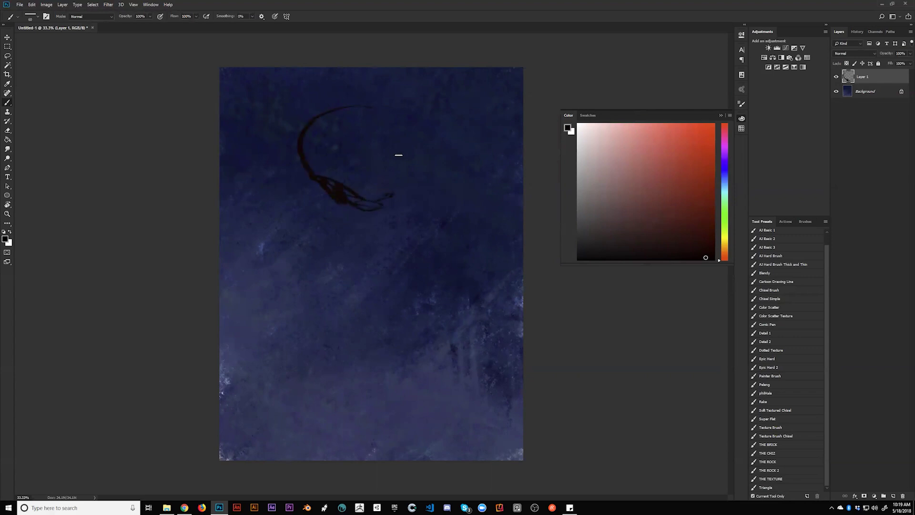
pyautogui.hotkey('ctrl', 'alt', 'z')
pyautogui.hotkey('ctrl', 'alt', 'z')
pyautogui.hotkey('ctrl', 'alt', 'z')
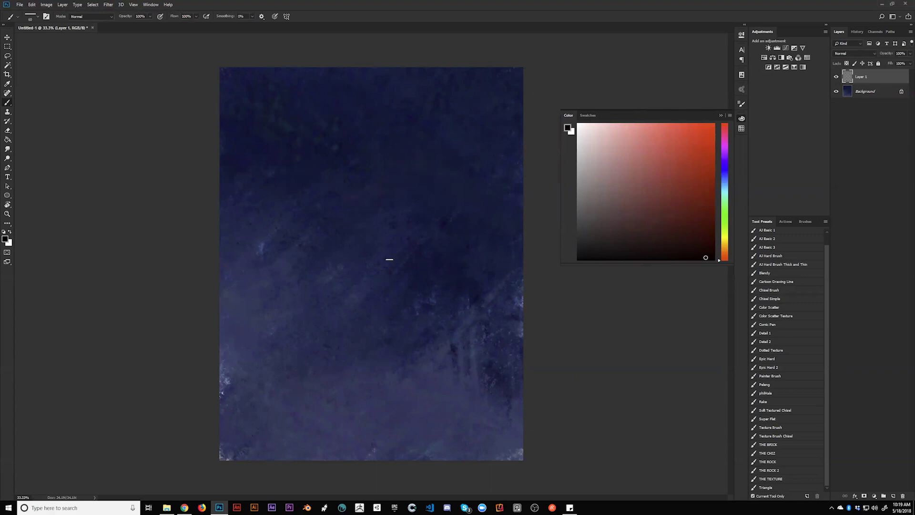
# Draw the hood outline: the large arc, an inner line, the right side and a curl
pyautogui.moveTo(326, 264)
pyautogui.mouseDown()
pyautogui.moveTo(298, 237)
pyautogui.moveTo(259, 115)
pyautogui.moveTo(307, 93)
pyautogui.moveTo(405, 132)
pyautogui.moveTo(426, 148)
pyautogui.mouseUp()
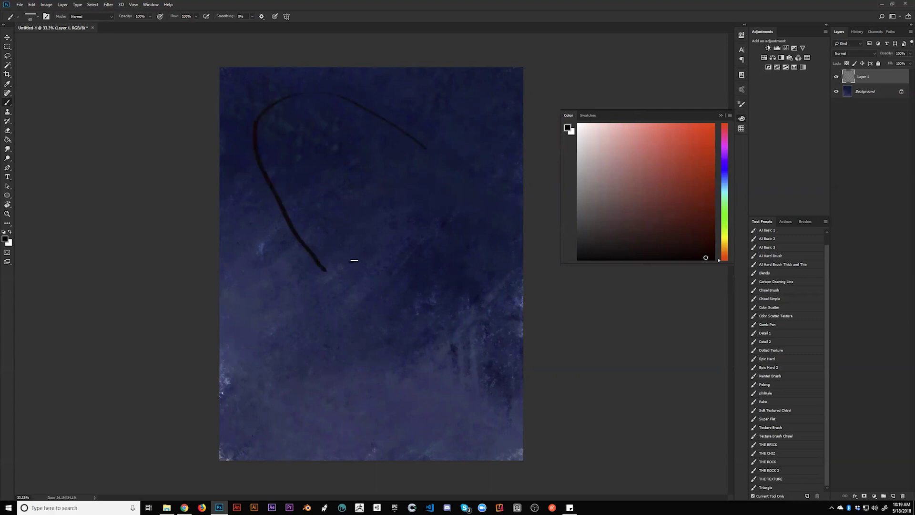
pyautogui.moveTo(362, 257); pyautogui.dragTo(291, 177)
pyautogui.moveTo(410, 145); pyautogui.dragTo(471, 248)
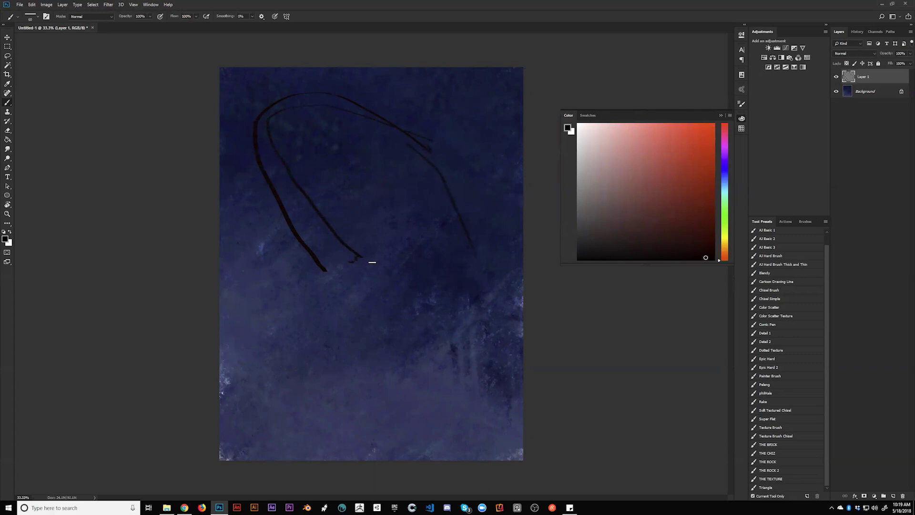
pyautogui.moveTo(363, 248)
pyautogui.mouseDown()
pyautogui.moveTo(393, 260)
pyautogui.moveTo(383, 213)
pyautogui.moveTo(414, 241)
pyautogui.moveTo(401, 257)
pyautogui.moveTo(275, 166)
pyautogui.mouseUp()
pyautogui.moveTo(299, 233)
pyautogui.mouseDown()
pyautogui.moveTo(382, 305)
pyautogui.moveTo(486, 369)
pyautogui.mouseUp()
pyautogui.hotkey('ctrl', 'z')
# Sketch the face below the arc, the shoulder curve and the long body lines
pyautogui.moveTo(370, 286); pyautogui.dragTo(316, 228)
pyautogui.moveTo(265, 174)
pyautogui.mouseDown()
pyautogui.moveTo(337, 290)
pyautogui.moveTo(363, 288)
pyautogui.moveTo(353, 266)
pyautogui.moveTo(374, 262)
pyautogui.mouseUp()
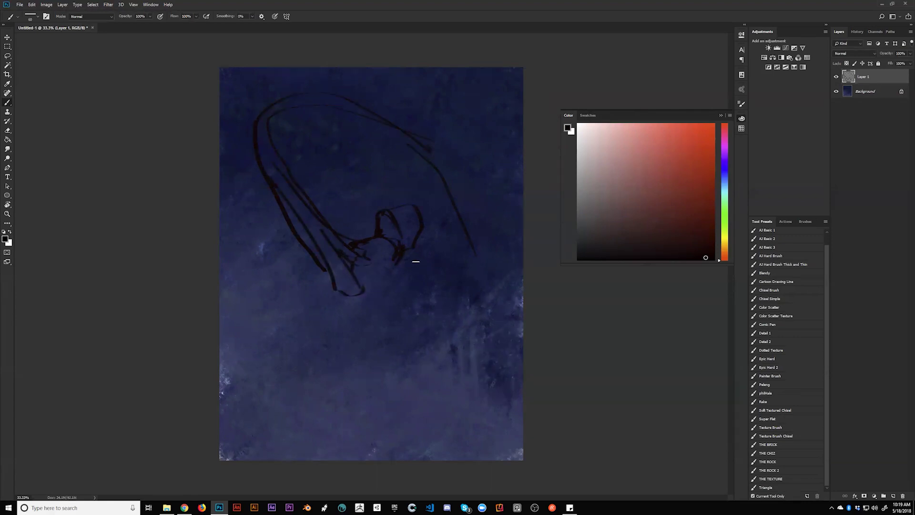
pyautogui.moveTo(439, 274); pyautogui.dragTo(352, 341)
pyautogui.moveTo(332, 252)
pyautogui.mouseDown()
pyautogui.moveTo(310, 348)
pyautogui.moveTo(300, 353)
pyautogui.moveTo(305, 395)
pyautogui.moveTo(360, 460)
pyautogui.mouseUp()
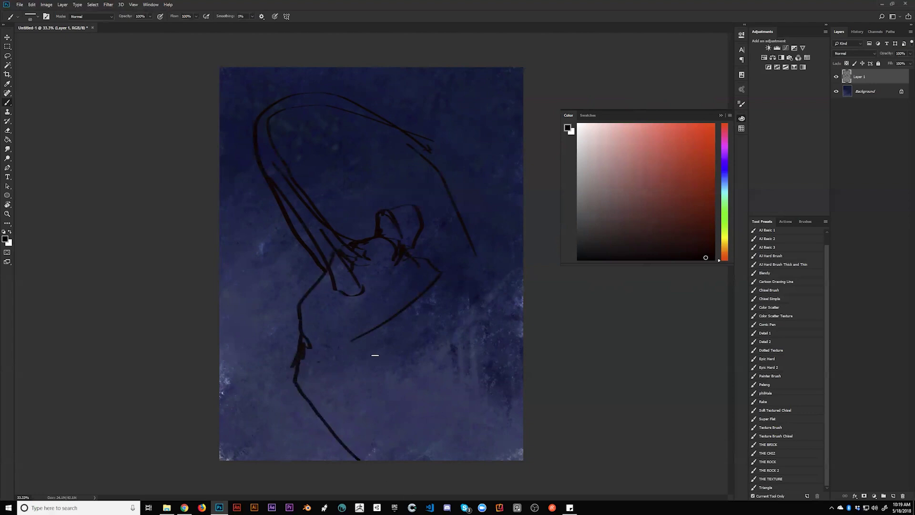
pyautogui.moveTo(356, 338)
pyautogui.mouseDown()
pyautogui.moveTo(454, 373)
pyautogui.moveTo(506, 419)
pyautogui.moveTo(528, 466)
pyautogui.mouseUp()
# Add lines for the chin, face, flowing hair arc, right-edge strokes and neck
pyautogui.moveTo(312, 402)
pyautogui.mouseDown()
pyautogui.moveTo(324, 456)
pyautogui.moveTo(356, 447)
pyautogui.moveTo(374, 457)
pyautogui.mouseUp()
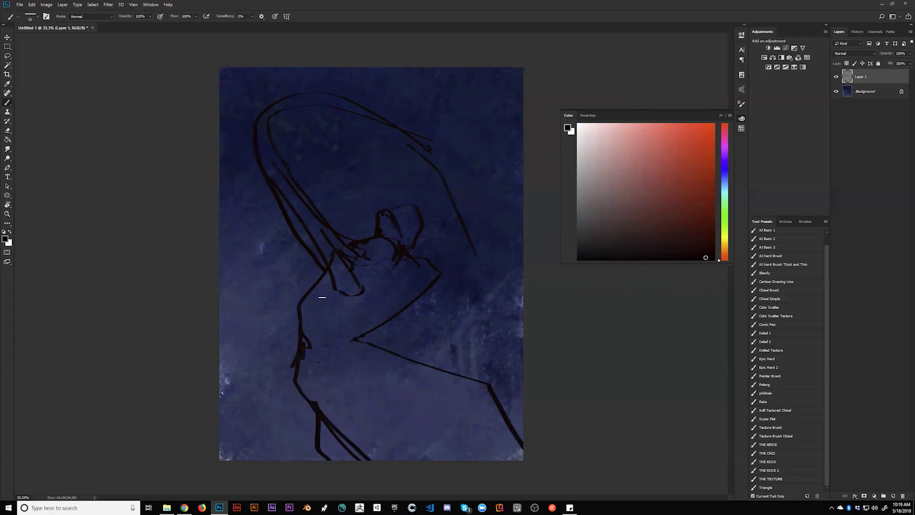
pyautogui.moveTo(331, 269); pyautogui.dragTo(365, 291)
pyautogui.moveTo(291, 233)
pyautogui.mouseDown()
pyautogui.moveTo(248, 215)
pyautogui.moveTo(324, 278)
pyautogui.mouseUp()
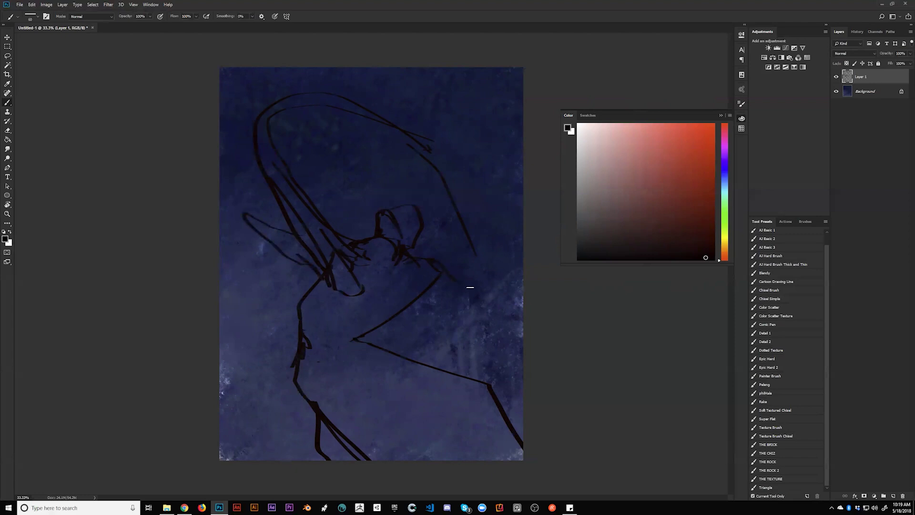
pyautogui.moveTo(404, 293)
pyautogui.mouseDown()
pyautogui.moveTo(523, 300)
pyautogui.moveTo(490, 300)
pyautogui.moveTo(520, 321)
pyautogui.moveTo(486, 301)
pyautogui.mouseUp()
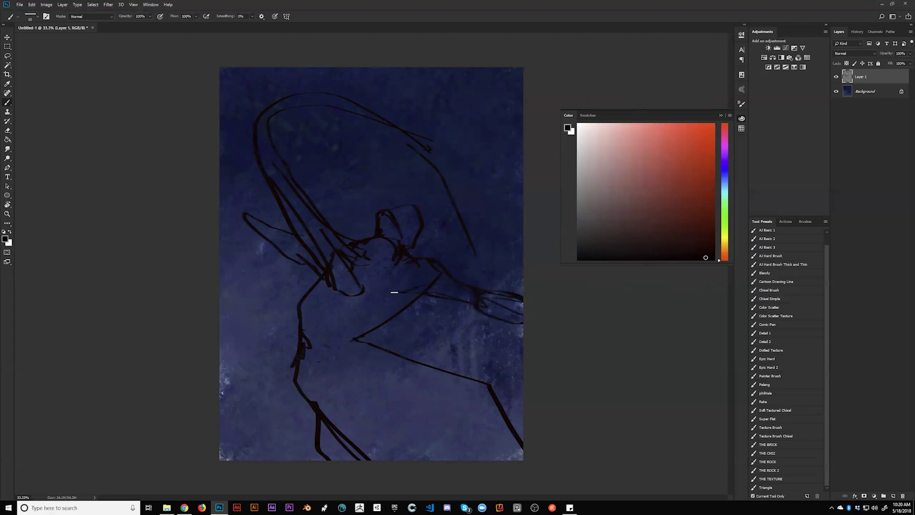
pyautogui.moveTo(283, 162)
pyautogui.mouseDown()
pyautogui.moveTo(286, 123)
pyautogui.moveTo(435, 208)
pyautogui.moveTo(487, 290)
pyautogui.mouseUp()
pyautogui.moveTo(435, 153); pyautogui.dragTo(539, 228)
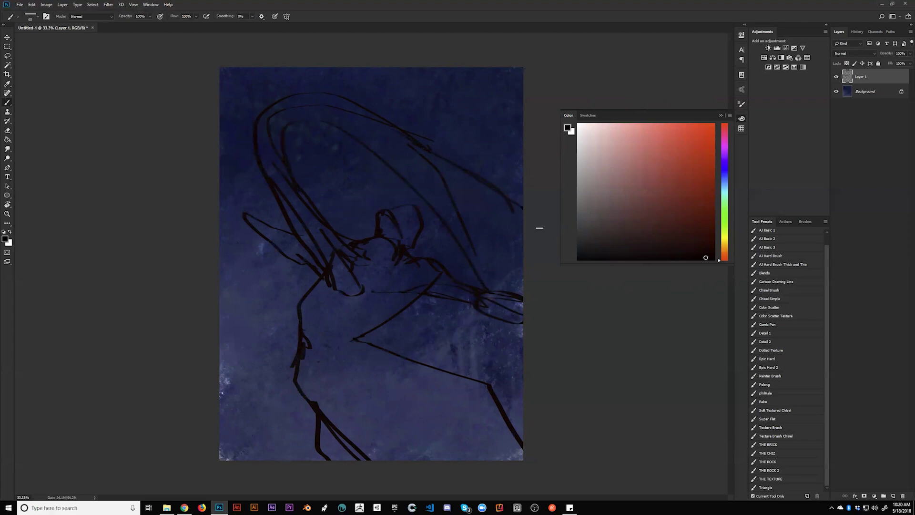
pyautogui.moveTo(495, 320); pyautogui.dragTo(541, 403)
pyautogui.moveTo(325, 275)
pyautogui.mouseDown()
pyautogui.moveTo(332, 298)
pyautogui.moveTo(308, 316)
pyautogui.moveTo(313, 364)
pyautogui.moveTo(334, 402)
pyautogui.moveTo(324, 410)
pyautogui.mouseUp()
# Draw the shoulder line, a short head line and several vertical strands below the triangle
pyautogui.moveTo(370, 287); pyautogui.dragTo(425, 286)
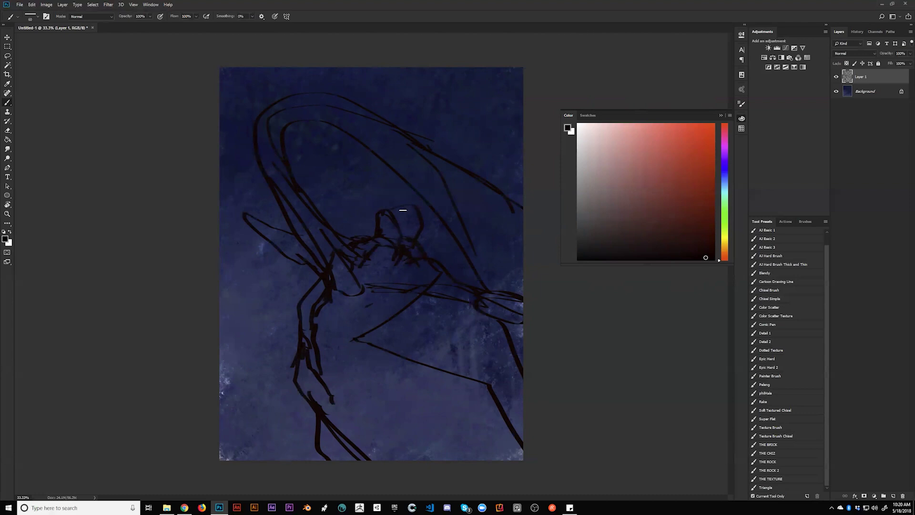
pyautogui.moveTo(436, 217); pyautogui.dragTo(439, 246)
pyautogui.moveTo(431, 295); pyautogui.dragTo(431, 355)
pyautogui.moveTo(405, 309)
pyautogui.mouseDown()
pyautogui.moveTo(404, 357)
pyautogui.moveTo(412, 360)
pyautogui.mouseUp()
pyautogui.moveTo(436, 298); pyautogui.dragTo(444, 363)
pyautogui.moveTo(390, 316); pyautogui.dragTo(394, 346)
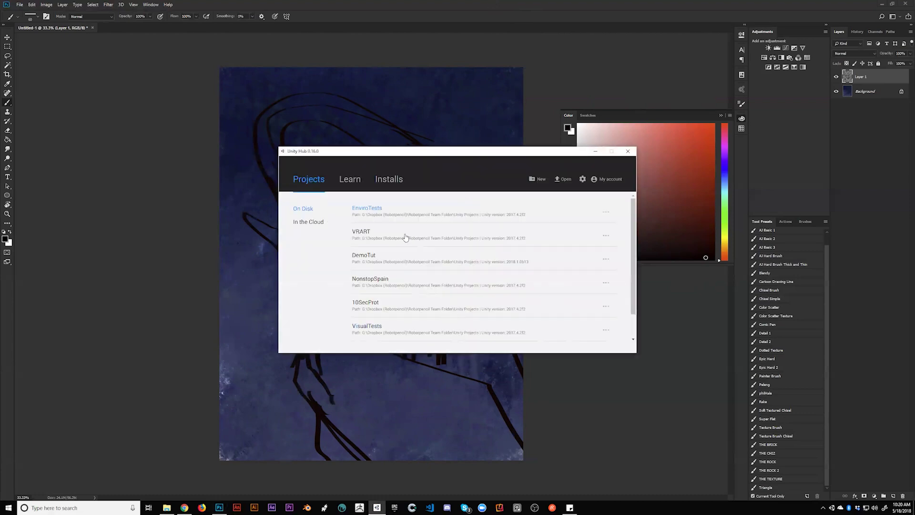
# Scroll the Unity Hub project list and launch the DemoTut project
pyautogui.scroll(-1, 378, 255)
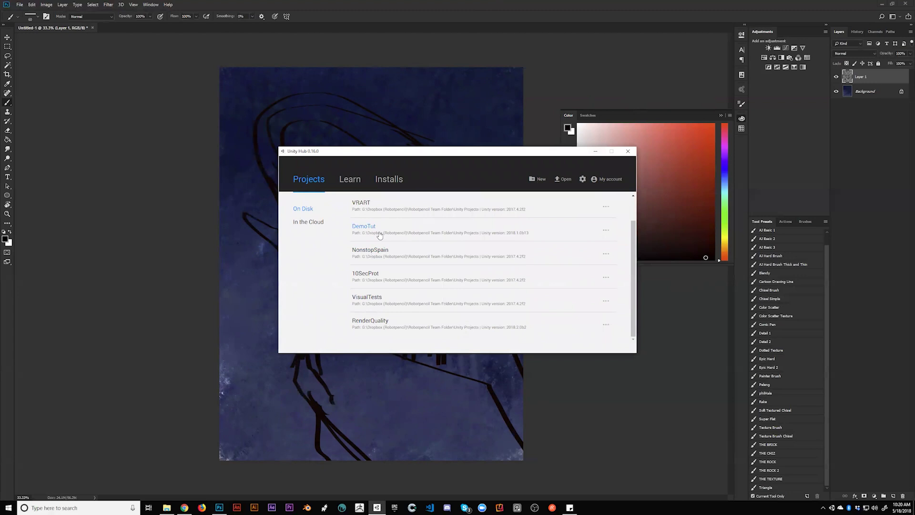
pyautogui.click(378, 233)
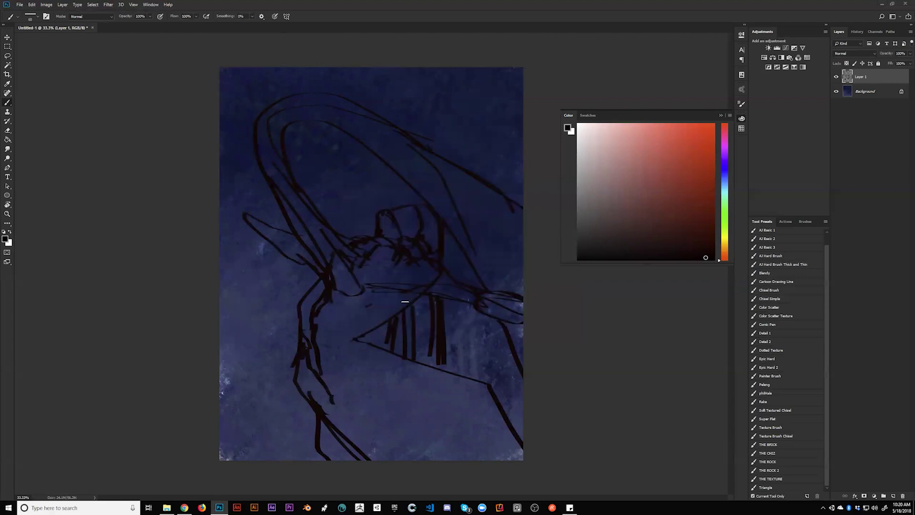
# Extend the strands below the triangle and add a curved line to its left
pyautogui.moveTo(327, 356); pyautogui.dragTo(348, 372)
pyautogui.moveTo(365, 341); pyautogui.dragTo(439, 460)
pyautogui.moveTo(391, 344)
pyautogui.mouseDown()
pyautogui.moveTo(386, 378)
pyautogui.moveTo(377, 379)
pyautogui.mouseUp()
pyautogui.moveTo(410, 341); pyautogui.dragTo(407, 404)
pyautogui.moveTo(446, 325)
pyautogui.mouseDown()
pyautogui.moveTo(451, 385)
pyautogui.moveTo(427, 405)
pyautogui.moveTo(400, 385)
pyautogui.moveTo(430, 417)
pyautogui.moveTo(441, 394)
pyautogui.moveTo(449, 405)
pyautogui.moveTo(440, 438)
pyautogui.moveTo(450, 410)
pyautogui.moveTo(435, 453)
pyautogui.mouseUp()
pyautogui.moveTo(396, 380); pyautogui.dragTo(395, 369)
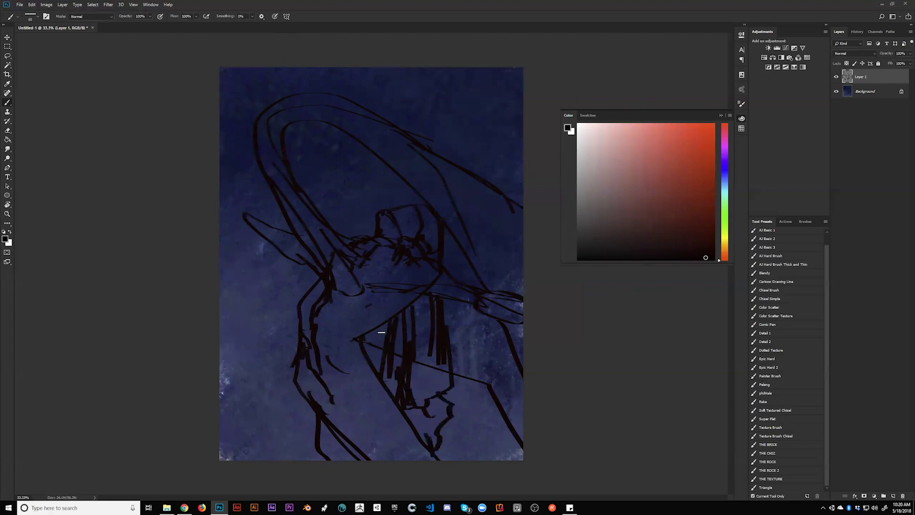
# Sketch a hand, a long sweeping line across the bottom, a V-shape and torso dashes
pyautogui.moveTo(227, 225)
pyautogui.mouseDown()
pyautogui.moveTo(246, 219)
pyautogui.moveTo(229, 229)
pyautogui.mouseUp()
pyautogui.moveTo(309, 329); pyautogui.dragTo(254, 348)
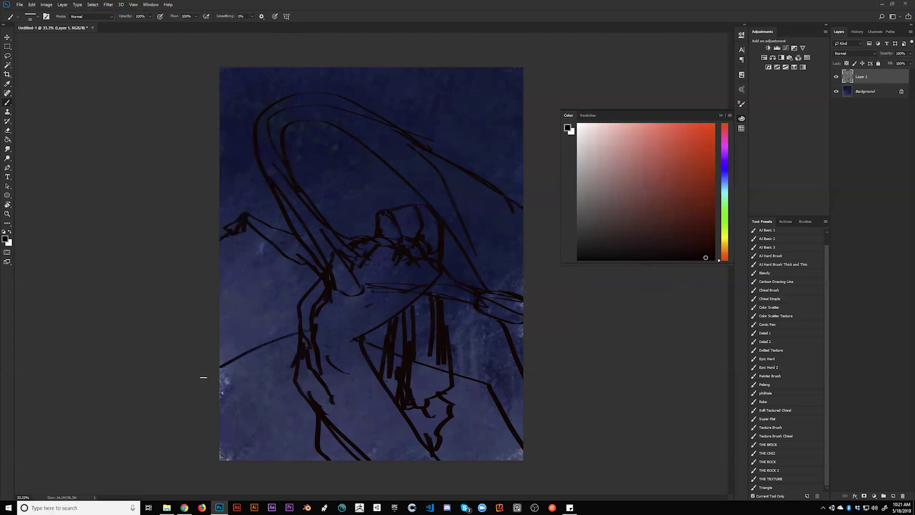
pyautogui.moveTo(207, 427); pyautogui.dragTo(374, 450)
pyautogui.moveTo(314, 365)
pyautogui.mouseDown()
pyautogui.moveTo(241, 418)
pyautogui.moveTo(363, 440)
pyautogui.moveTo(363, 449)
pyautogui.moveTo(370, 442)
pyautogui.moveTo(392, 458)
pyautogui.mouseUp()
pyautogui.moveTo(252, 413)
pyautogui.mouseDown()
pyautogui.moveTo(246, 428)
pyautogui.moveTo(220, 420)
pyautogui.moveTo(293, 384)
pyautogui.moveTo(219, 399)
pyautogui.moveTo(297, 352)
pyautogui.moveTo(302, 338)
pyautogui.moveTo(347, 431)
pyautogui.moveTo(403, 458)
pyautogui.moveTo(387, 436)
pyautogui.mouseUp()
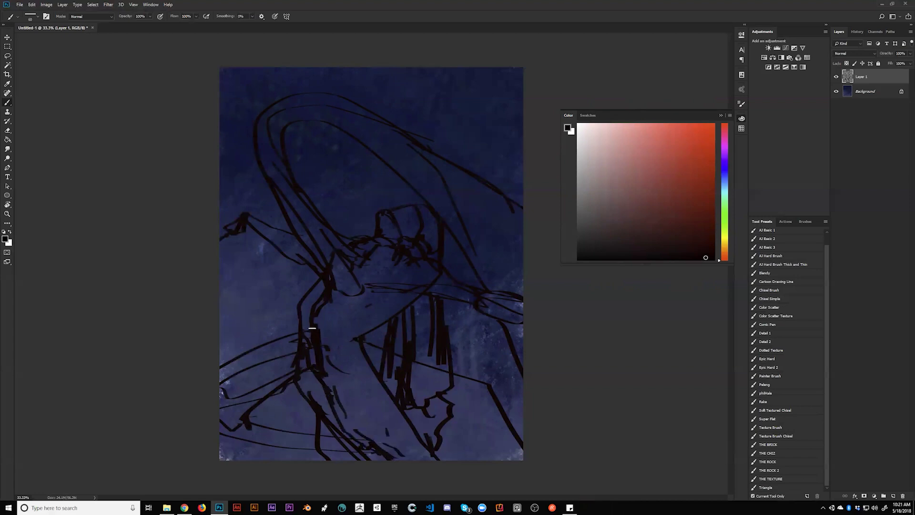
pyautogui.moveTo(329, 323); pyautogui.dragTo(334, 325)
pyautogui.moveTo(339, 327)
pyautogui.mouseDown()
pyautogui.moveTo(382, 313)
pyautogui.moveTo(273, 364)
pyautogui.moveTo(310, 348)
pyautogui.mouseUp()
# Erase stray strokes on the torso, chest and lower body with an enlarged hard-edged eraser
pyautogui.press('e')
pyautogui.hotkey('ctrl', 'z')
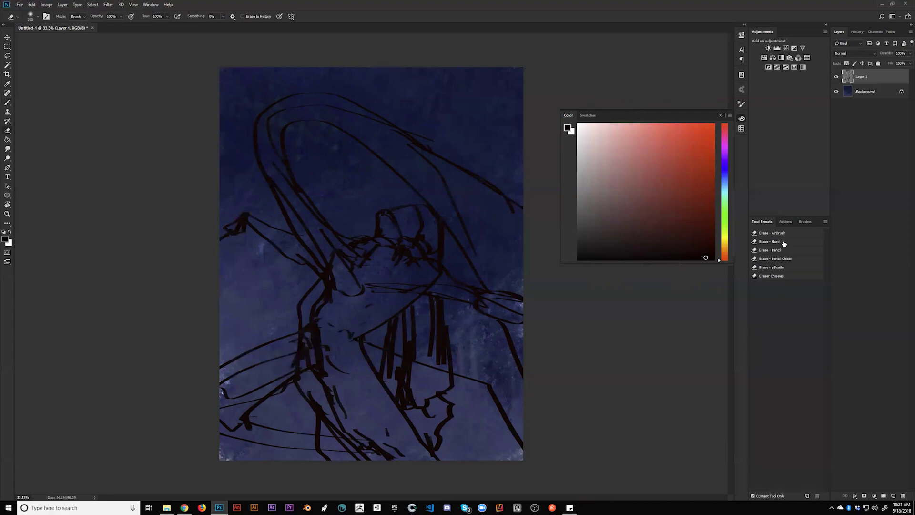
pyautogui.click(769, 241)
pyautogui.press(']')
pyautogui.press(']')
pyautogui.press(']')
pyautogui.press(']')
pyautogui.moveTo(321, 333)
pyautogui.mouseDown()
pyautogui.moveTo(297, 345)
pyautogui.moveTo(296, 365)
pyautogui.mouseUp()
pyautogui.moveTo(327, 243)
pyautogui.mouseDown()
pyautogui.moveTo(339, 275)
pyautogui.moveTo(331, 270)
pyautogui.moveTo(322, 236)
pyautogui.moveTo(358, 267)
pyautogui.mouseUp()
pyautogui.moveTo(365, 392)
pyautogui.mouseDown()
pyautogui.moveTo(373, 404)
pyautogui.moveTo(366, 418)
pyautogui.moveTo(418, 313)
pyautogui.moveTo(410, 388)
pyautogui.moveTo(412, 315)
pyautogui.moveTo(403, 328)
pyautogui.moveTo(413, 316)
pyautogui.moveTo(415, 392)
pyautogui.mouseUp()
# Paint sampled dark grey-blue strokes among the vertical strands and down from the shoulder
pyautogui.press('b')
pyautogui.keyDown('alt'); pyautogui.click(439, 328); pyautogui.keyUp('alt')
pyautogui.moveTo(419, 305)
pyautogui.mouseDown()
pyautogui.moveTo(420, 327)
pyautogui.moveTo(415, 305)
pyautogui.moveTo(409, 318)
pyautogui.moveTo(428, 341)
pyautogui.mouseUp()
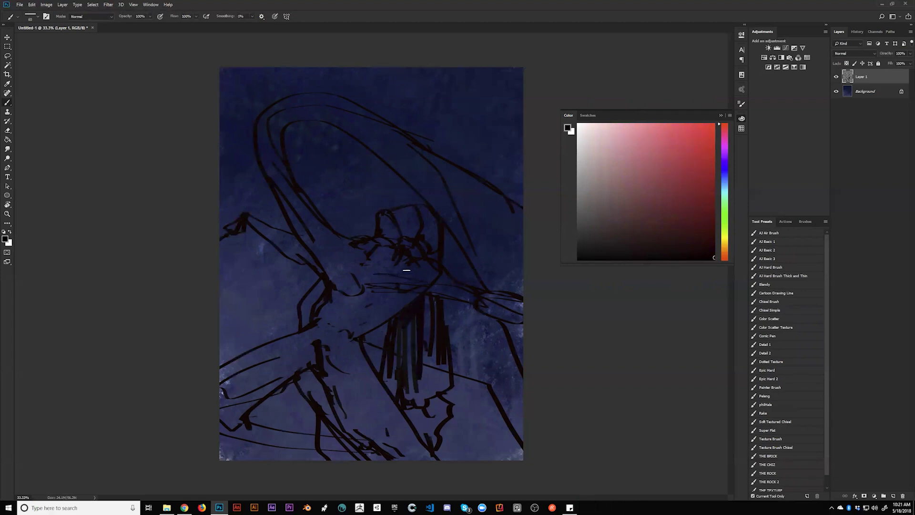
pyautogui.moveTo(376, 284)
pyautogui.mouseDown()
pyautogui.moveTo(365, 327)
pyautogui.moveTo(330, 297)
pyautogui.moveTo(349, 332)
pyautogui.moveTo(338, 365)
pyautogui.moveTo(358, 377)
pyautogui.moveTo(328, 363)
pyautogui.moveTo(371, 396)
pyautogui.moveTo(309, 379)
pyautogui.moveTo(331, 392)
pyautogui.moveTo(367, 399)
pyautogui.moveTo(310, 377)
pyautogui.moveTo(303, 385)
pyautogui.moveTo(393, 422)
pyautogui.moveTo(335, 405)
pyautogui.moveTo(358, 437)
pyautogui.moveTo(385, 435)
pyautogui.moveTo(337, 399)
pyautogui.moveTo(377, 409)
pyautogui.moveTo(387, 441)
pyautogui.moveTo(415, 448)
pyautogui.mouseUp()
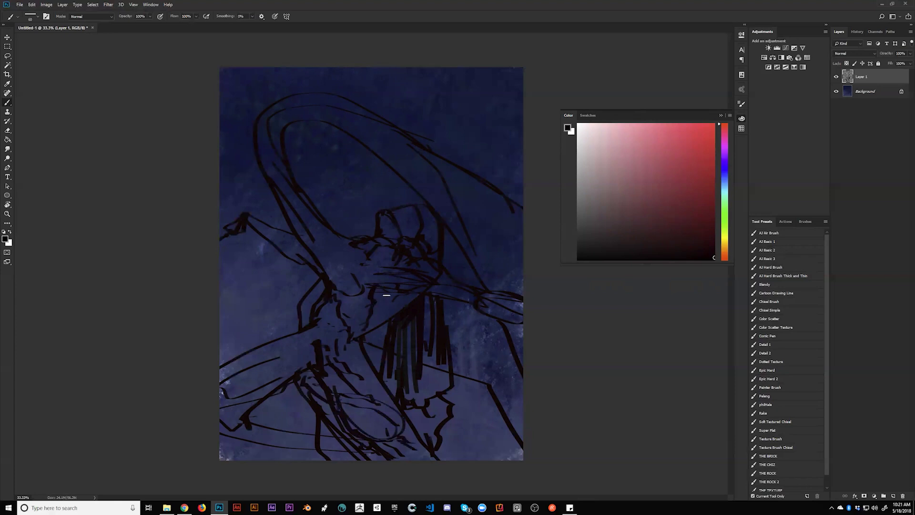
pyautogui.moveTo(407, 296); pyautogui.dragTo(402, 300)
# Darken the arm lines and add detail strokes on the lower body, chest and neck
pyautogui.moveTo(324, 280); pyautogui.dragTo(298, 327)
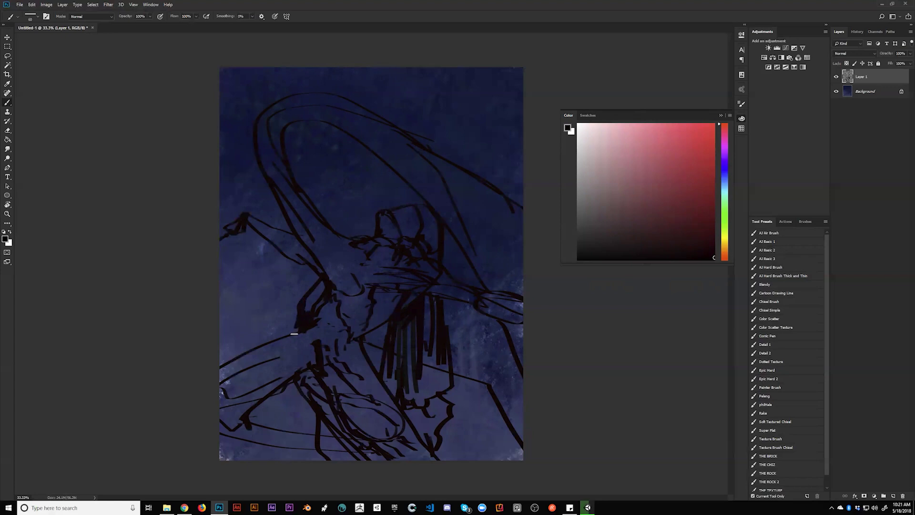
pyautogui.moveTo(302, 376); pyautogui.dragTo(314, 387)
pyautogui.moveTo(309, 355)
pyautogui.mouseDown()
pyautogui.moveTo(268, 343)
pyautogui.moveTo(298, 366)
pyautogui.moveTo(267, 371)
pyautogui.mouseUp()
pyautogui.moveTo(340, 275)
pyautogui.mouseDown()
pyautogui.moveTo(345, 291)
pyautogui.moveTo(307, 223)
pyautogui.moveTo(344, 259)
pyautogui.moveTo(355, 290)
pyautogui.mouseUp()
pyautogui.moveTo(337, 233); pyautogui.dragTo(378, 273)
pyautogui.moveTo(322, 341)
pyautogui.mouseDown()
pyautogui.moveTo(309, 331)
pyautogui.moveTo(334, 332)
pyautogui.mouseUp()
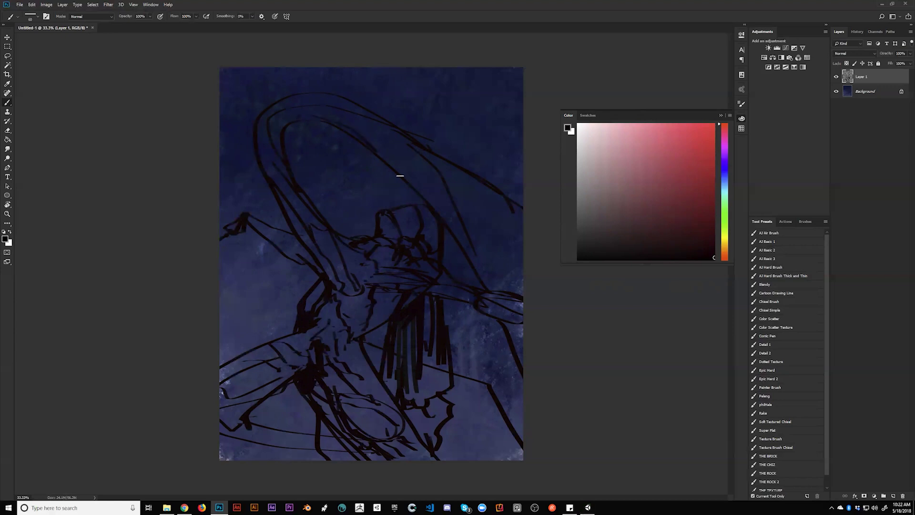
# Draw diagonal lines toward the right edge and erase the crossing lines there
pyautogui.moveTo(408, 179)
pyautogui.mouseDown()
pyautogui.moveTo(478, 227)
pyautogui.moveTo(525, 292)
pyautogui.mouseUp()
pyautogui.hotkey('ctrl', 'z')
pyautogui.moveTo(364, 143); pyautogui.dragTo(472, 266)
pyautogui.moveTo(394, 208)
pyautogui.mouseDown()
pyautogui.moveTo(496, 172)
pyautogui.moveTo(530, 173)
pyautogui.mouseUp()
pyautogui.moveTo(431, 248); pyautogui.dragTo(493, 215)
pyautogui.press('e')
pyautogui.moveTo(431, 204)
pyautogui.mouseDown()
pyautogui.moveTo(428, 227)
pyautogui.moveTo(453, 214)
pyautogui.moveTo(437, 236)
pyautogui.moveTo(481, 190)
pyautogui.mouseUp()
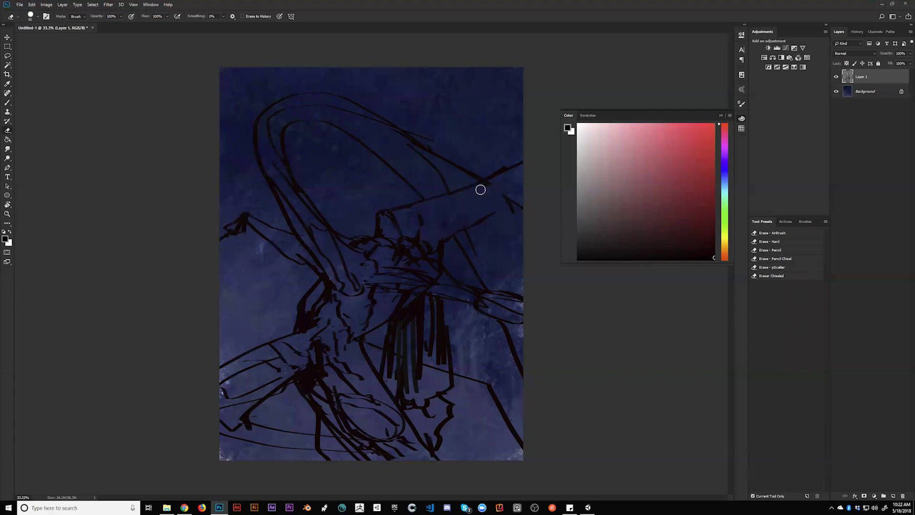
# With a darker orange-red, extend a line and draw a thick line down to the bottom edge
pyautogui.press('b')
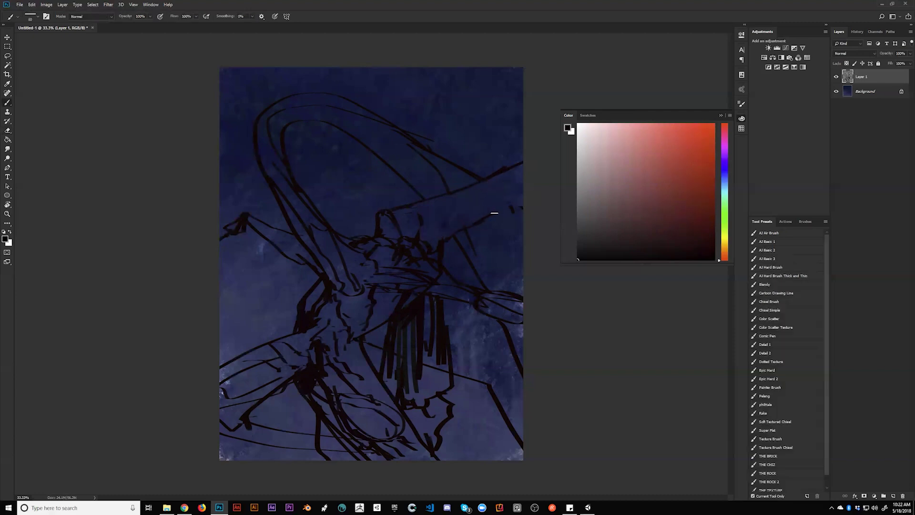
pyautogui.keyDown('alt'); pyautogui.click(451, 231); pyautogui.keyUp('alt')
pyautogui.moveTo(452, 231); pyautogui.dragTo(439, 246)
pyautogui.keyDown('alt'); pyautogui.click(437, 319); pyautogui.keyUp('alt')
pyautogui.moveTo(307, 403); pyautogui.dragTo(289, 459)
pyautogui.moveTo(303, 405)
pyautogui.mouseDown()
pyautogui.moveTo(296, 426)
pyautogui.moveTo(304, 387)
pyautogui.moveTo(291, 458)
pyautogui.moveTo(323, 448)
pyautogui.moveTo(330, 458)
pyautogui.moveTo(351, 432)
pyautogui.moveTo(334, 459)
pyautogui.mouseUp()
# Flip the canvas horizontally and sketch lines along the left edge and near the top arcs
pyautogui.hotkey('ctrl', 'h')
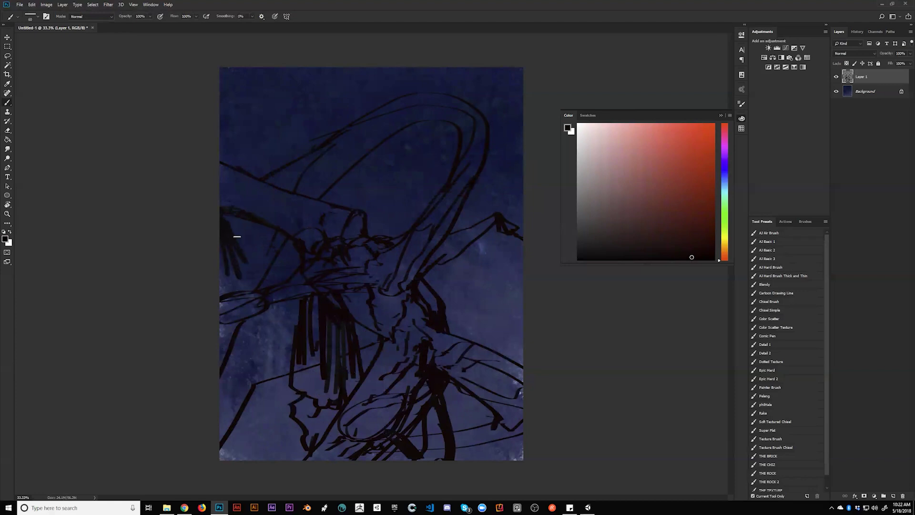
pyautogui.moveTo(223, 226); pyautogui.dragTo(246, 230)
pyautogui.moveTo(230, 233)
pyautogui.mouseDown()
pyautogui.moveTo(265, 243)
pyautogui.moveTo(246, 265)
pyautogui.mouseUp()
pyautogui.moveTo(252, 253)
pyautogui.mouseDown()
pyautogui.moveTo(244, 289)
pyautogui.moveTo(224, 294)
pyautogui.mouseUp()
pyautogui.moveTo(315, 185); pyautogui.dragTo(342, 156)
pyautogui.moveTo(369, 123); pyautogui.dragTo(373, 136)
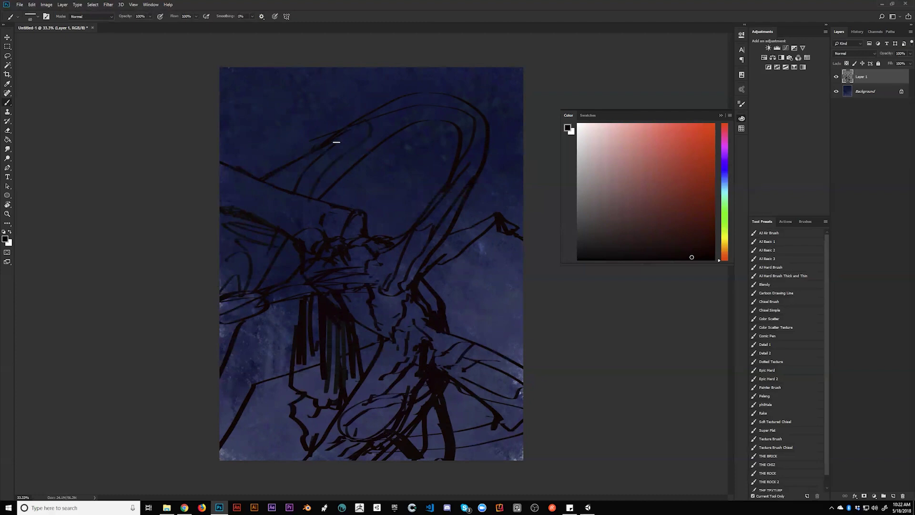
# Reinforce the inner arc, add lines from the top and top-right edges, then flip back
pyautogui.press('e')
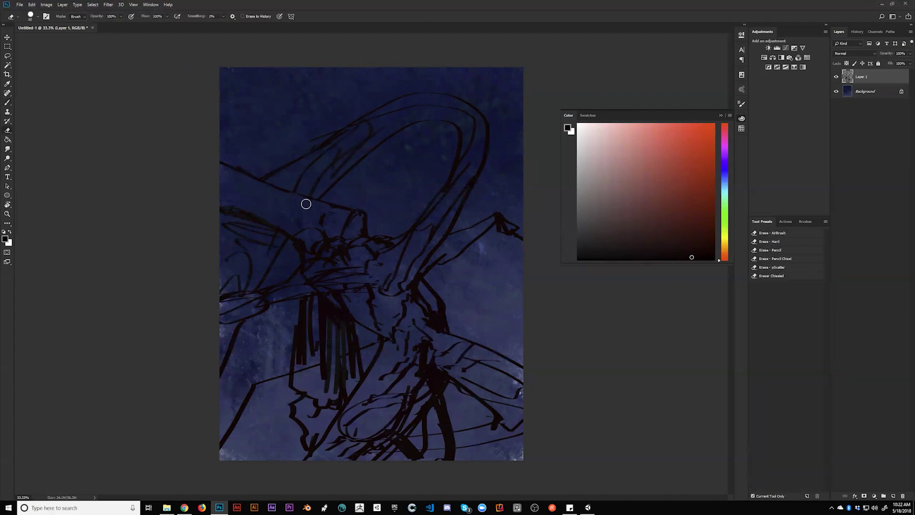
pyautogui.press('b')
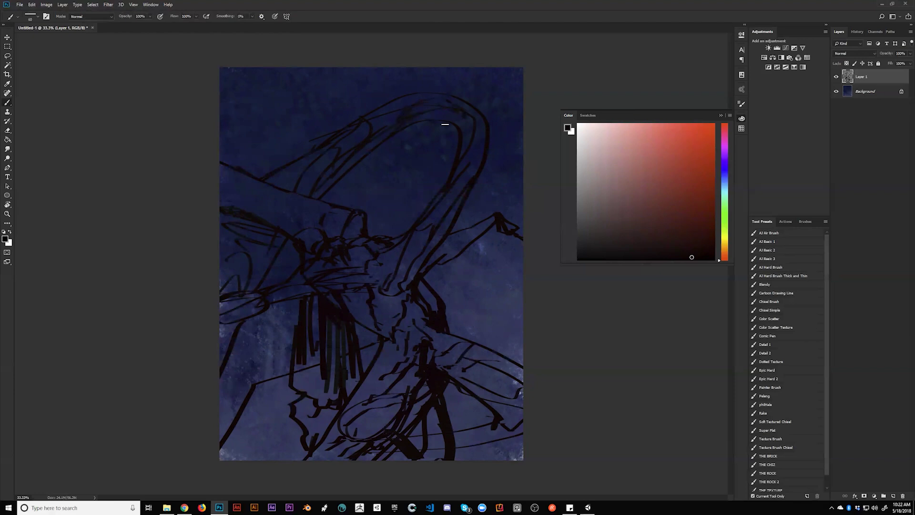
pyautogui.moveTo(464, 129); pyautogui.dragTo(461, 139)
pyautogui.moveTo(528, 53); pyautogui.dragTo(449, 103)
pyautogui.moveTo(547, 72); pyautogui.dragTo(483, 114)
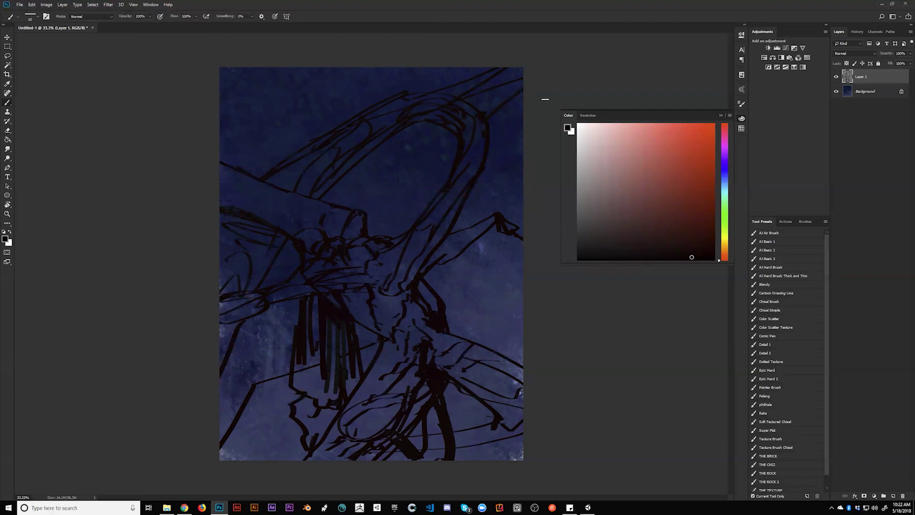
pyautogui.moveTo(461, 61); pyautogui.dragTo(414, 102)
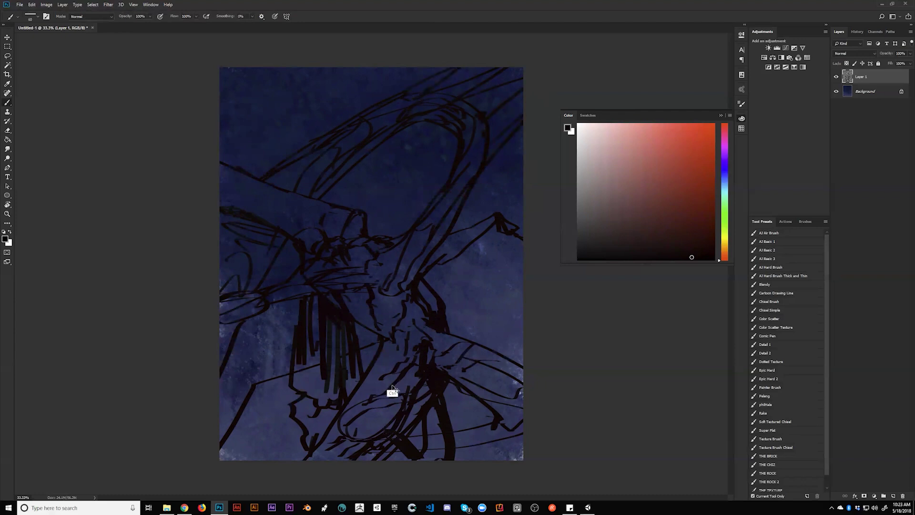
pyautogui.hotkey('ctrl', 'shift', 'h')
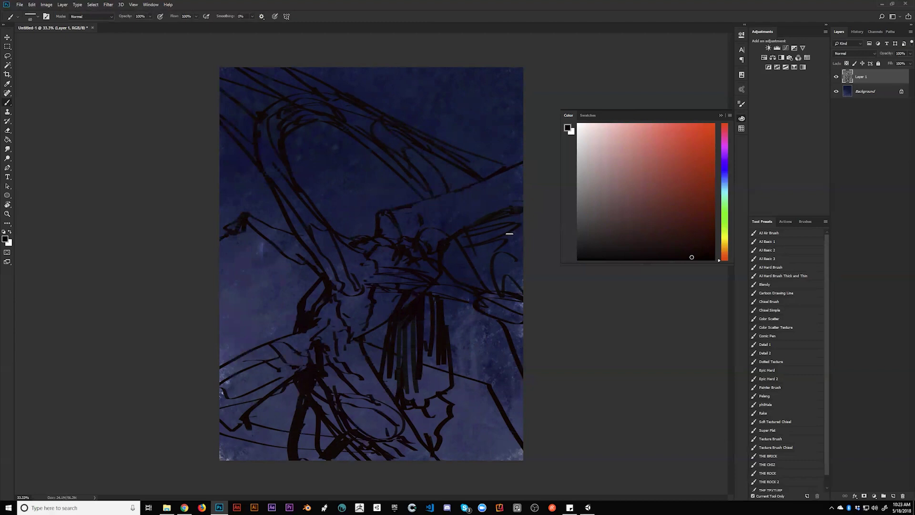
# Add hatching strokes to the upper-left figure and erase dark lines near the bottom
pyautogui.moveTo(448, 239); pyautogui.dragTo(455, 263)
pyautogui.moveTo(248, 218); pyautogui.dragTo(310, 262)
pyautogui.press('e')
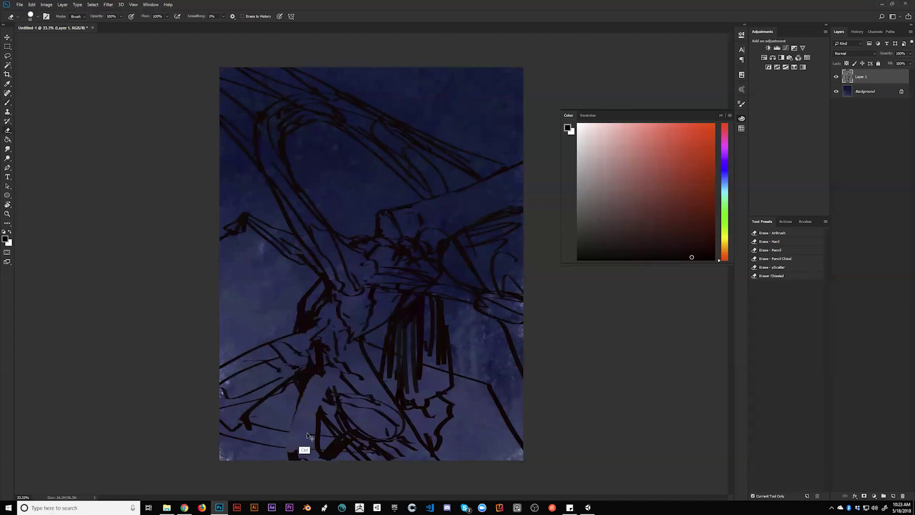
pyautogui.moveTo(298, 429)
pyautogui.mouseDown()
pyautogui.moveTo(301, 439)
pyautogui.moveTo(317, 426)
pyautogui.moveTo(323, 433)
pyautogui.mouseUp()
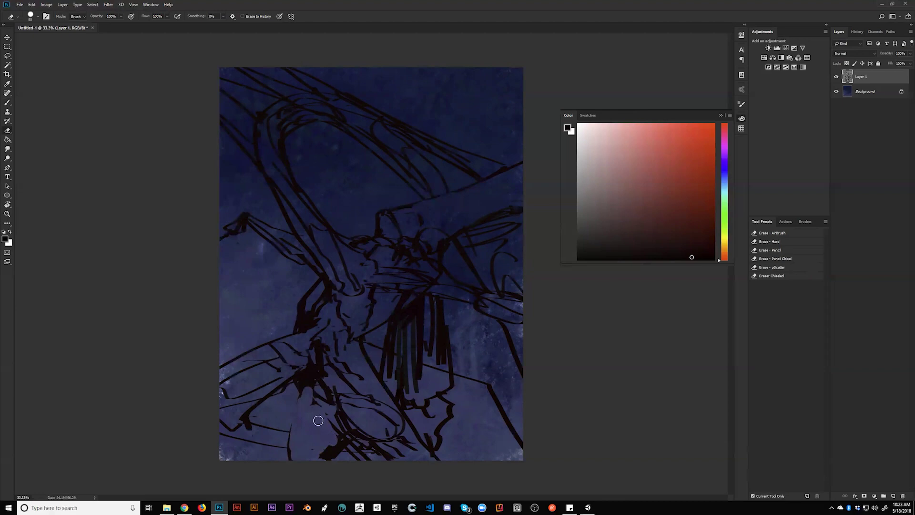
pyautogui.press('b')
# Repaint dark strokes down the lower-left figure lines, then undo them
pyautogui.moveTo(301, 389)
pyautogui.mouseDown()
pyautogui.moveTo(288, 455)
pyautogui.moveTo(294, 436)
pyautogui.mouseUp()
pyautogui.keyDown('alt'); pyautogui.click(307, 394); pyautogui.keyUp('alt')
pyautogui.moveTo(307, 389)
pyautogui.mouseDown()
pyautogui.moveTo(289, 425)
pyautogui.moveTo(300, 388)
pyautogui.mouseUp()
pyautogui.moveTo(323, 418)
pyautogui.mouseDown()
pyautogui.moveTo(311, 402)
pyautogui.moveTo(295, 414)
pyautogui.moveTo(292, 435)
pyautogui.moveTo(329, 436)
pyautogui.moveTo(268, 459)
pyautogui.mouseUp()
pyautogui.moveTo(285, 423); pyautogui.dragTo(270, 462)
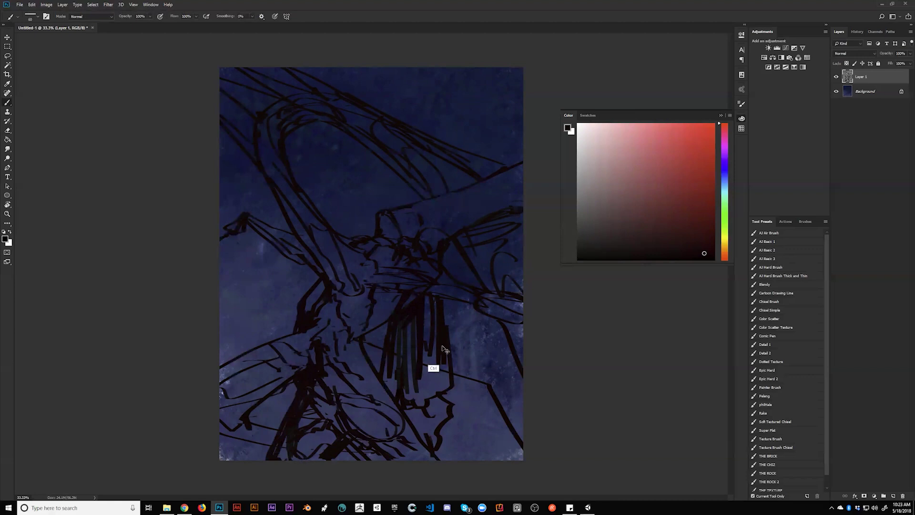
pyautogui.hotkey('ctrl', 'alt', 'z')
pyautogui.hotkey('ctrl', 'alt', 'z')
pyautogui.hotkey('ctrl', 'alt', 'z')
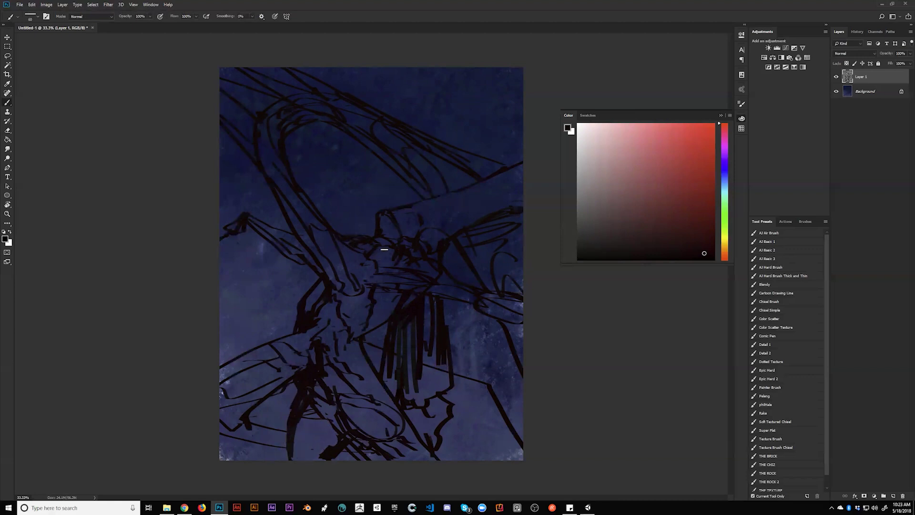
# Mirror the canvas horizontally to check the drawing, flip it back, and switch to the browser
pyautogui.press('e')
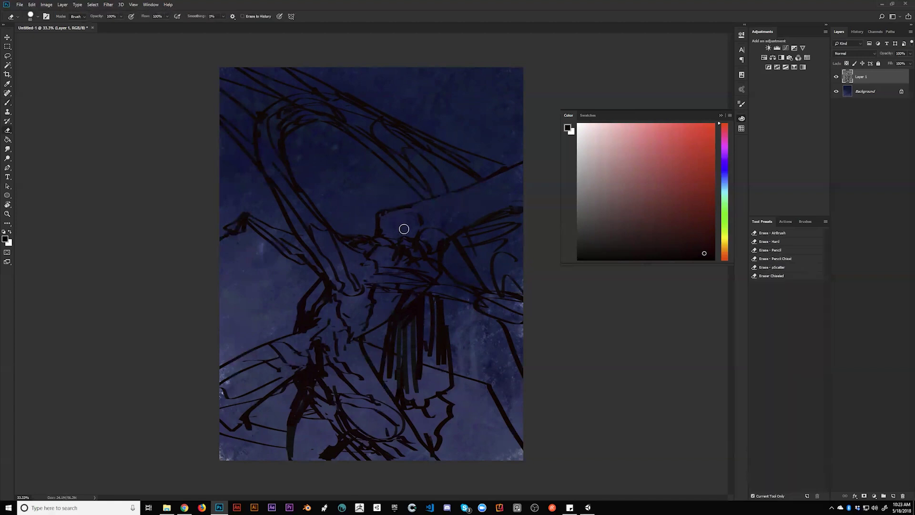
pyautogui.press('b')
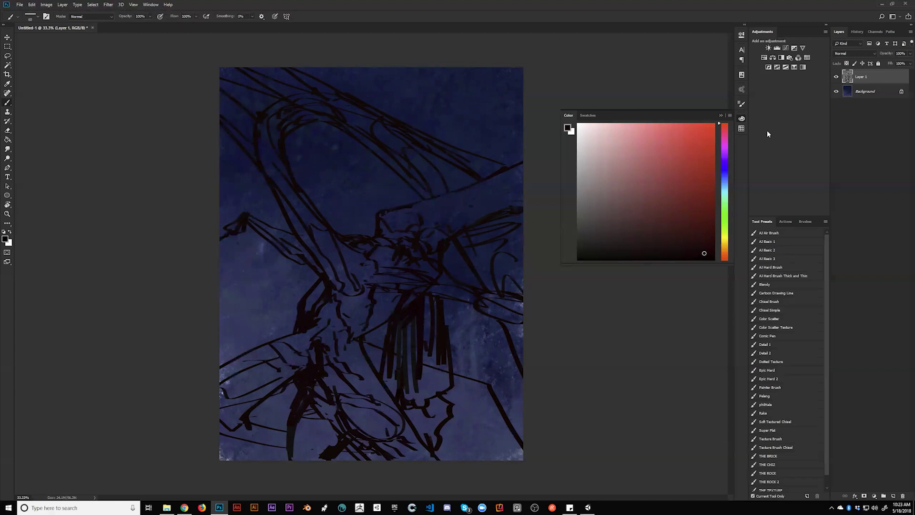
pyautogui.press('h')
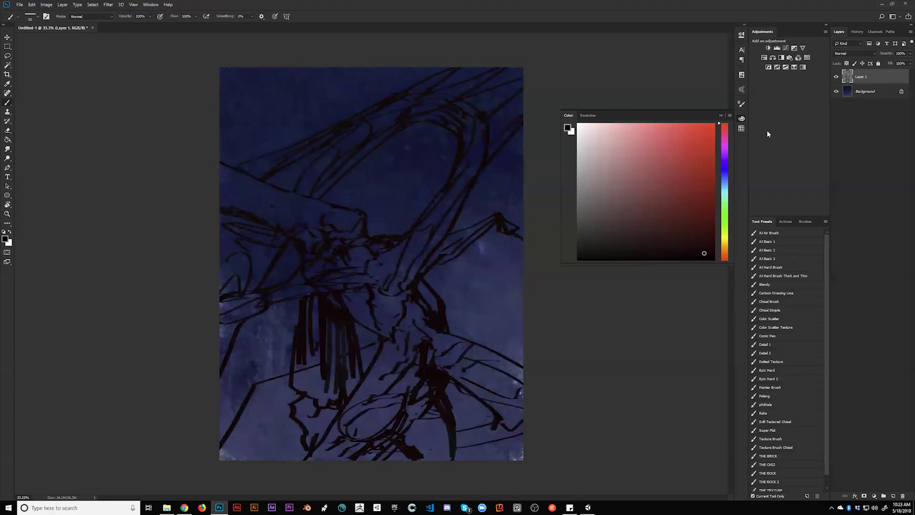
pyautogui.press('e')
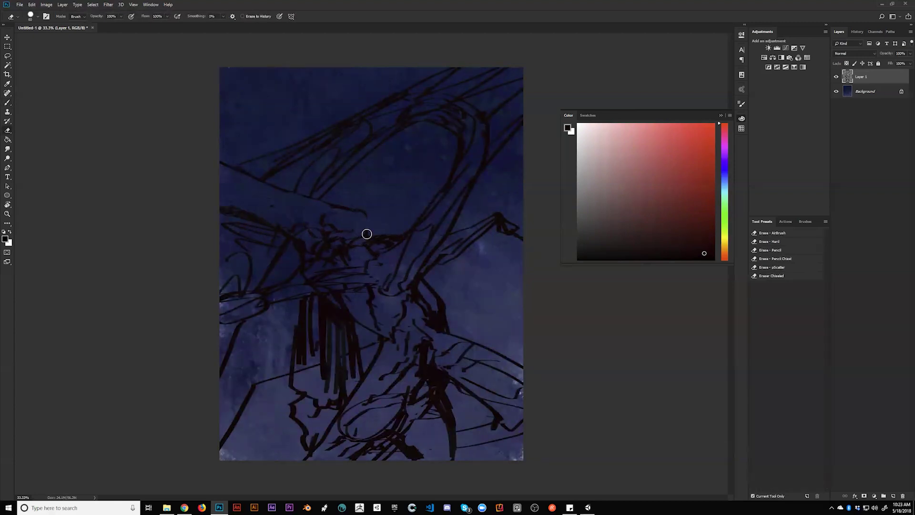
pyautogui.press('b')
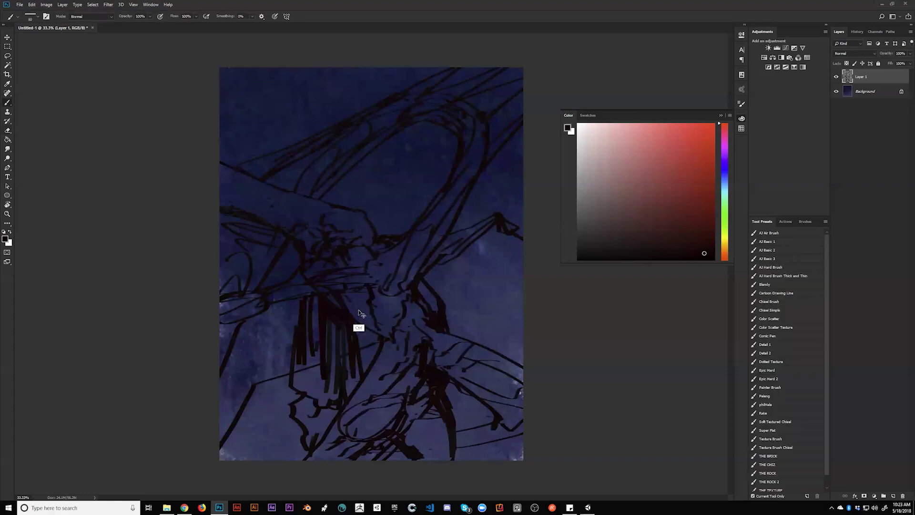
pyautogui.press('h')
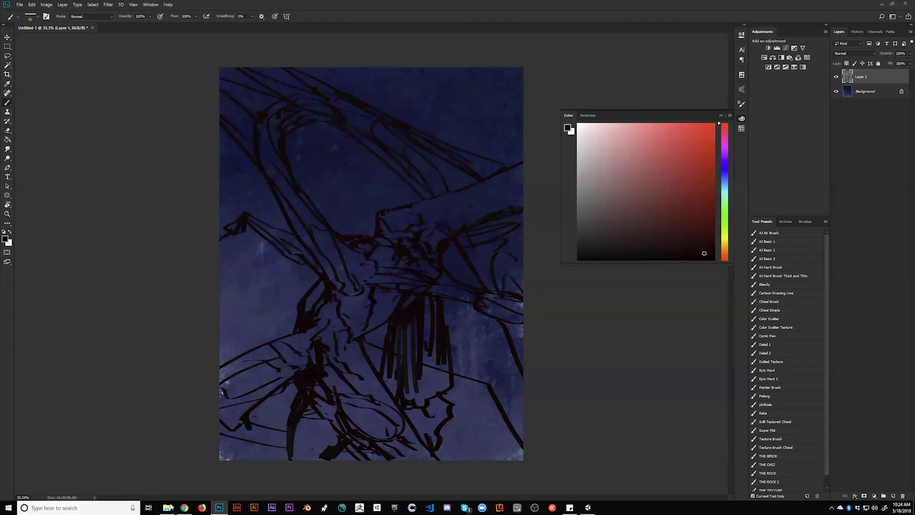
pyautogui.click(184, 507)
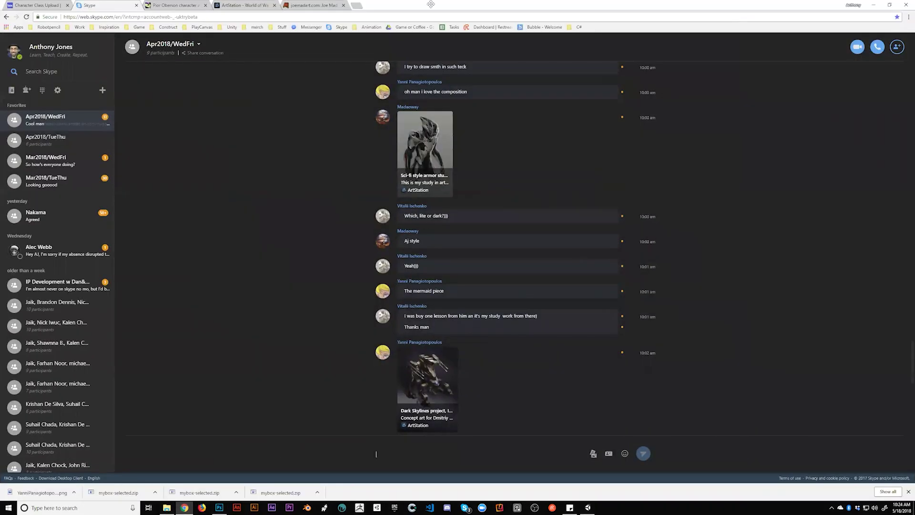
# Switch to the joemadart.com tab and search Google for 'study definition'
pyautogui.hotkey('ctrl', 'l')
pyautogui.click(286, 5)
pyautogui.click(275, 13)
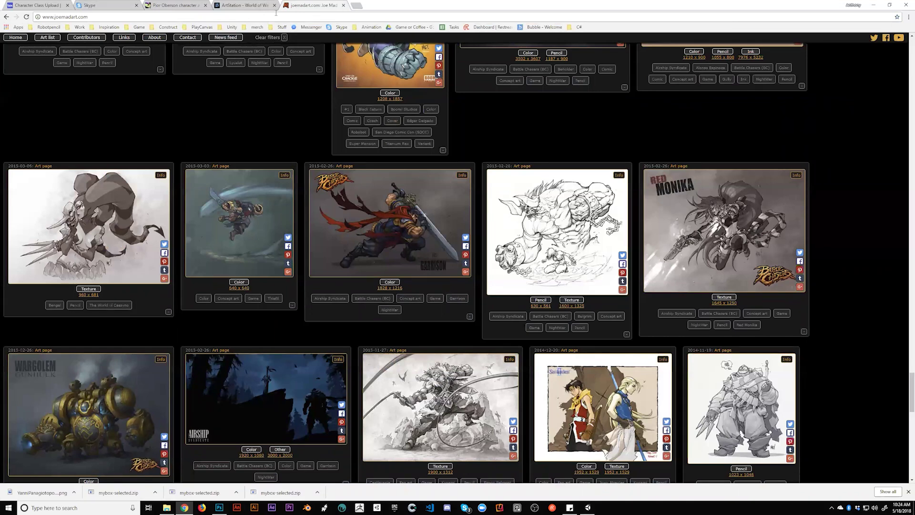
pyautogui.hotkey('ctrl', 'l')
pyautogui.write('study')
pyautogui.press('Return')
pyautogui.click(125, 47)
pyautogui.write('def')
pyautogui.click(123, 63)
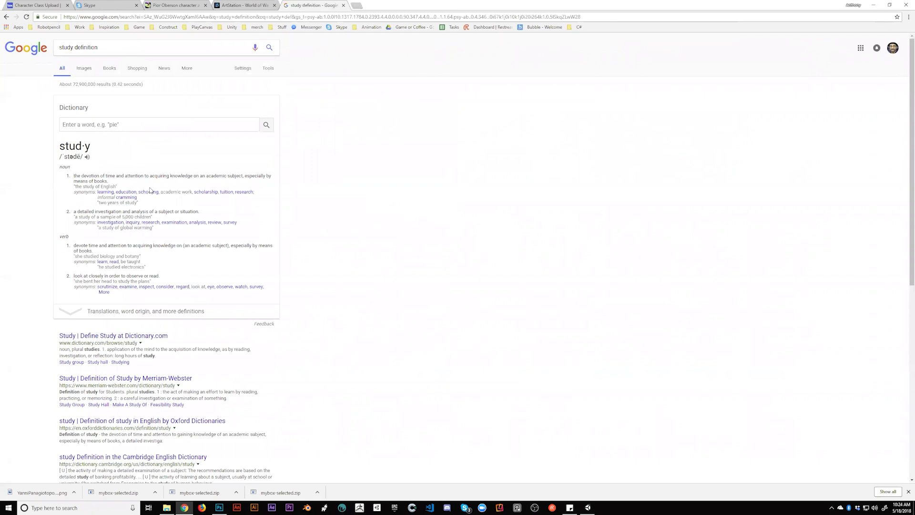
# Select phrases of definition 1, 'the devotion of time and attention to acquiring knowledge', and definition 2
pyautogui.moveTo(74, 174); pyautogui.dragTo(114, 184)
pyautogui.click(233, 176)
pyautogui.moveTo(193, 175); pyautogui.dragTo(210, 183)
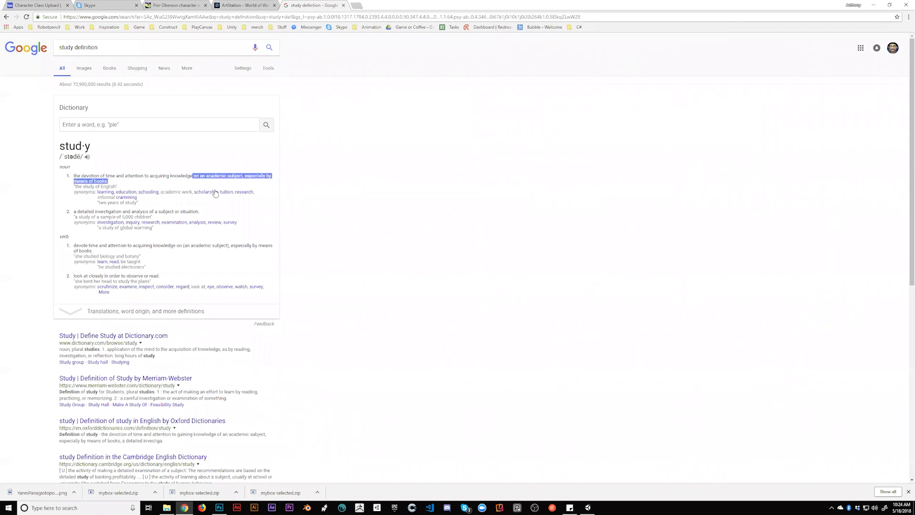
pyautogui.click(75, 176)
pyautogui.keyDown('shift'); pyautogui.click(193, 175); pyautogui.keyUp('shift')
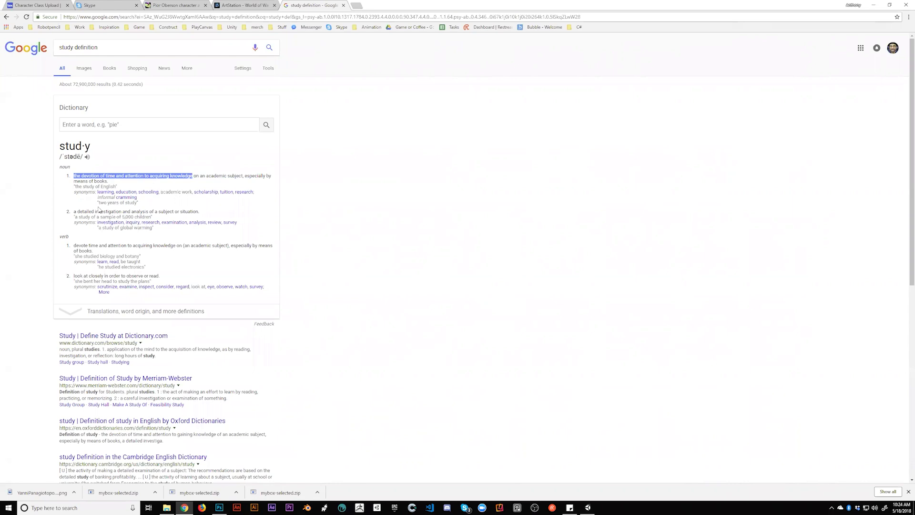
pyautogui.moveTo(74, 211); pyautogui.dragTo(94, 211)
pyautogui.click(149, 210)
pyautogui.keyDown('shift'); pyautogui.click(156, 210); pyautogui.keyUp('shift')
pyautogui.moveTo(157, 210); pyautogui.dragTo(201, 212)
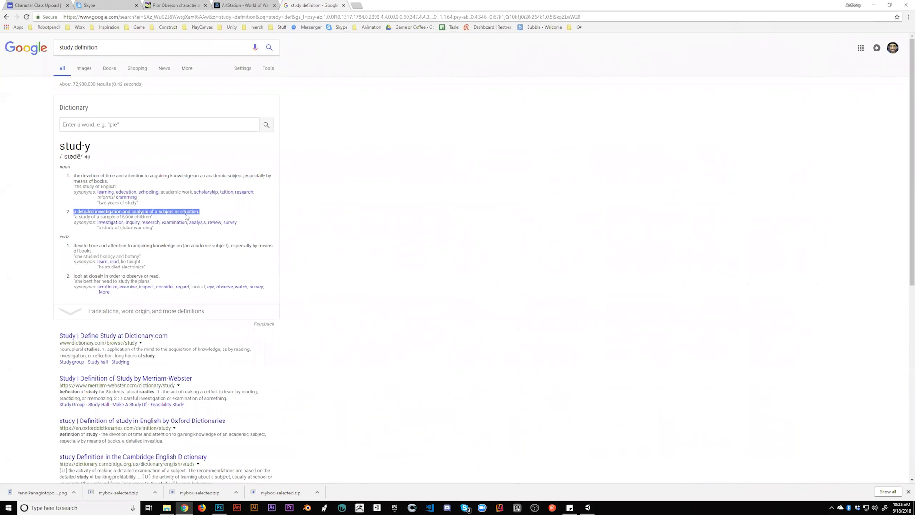
pyautogui.moveTo(74, 175); pyautogui.dragTo(194, 177)
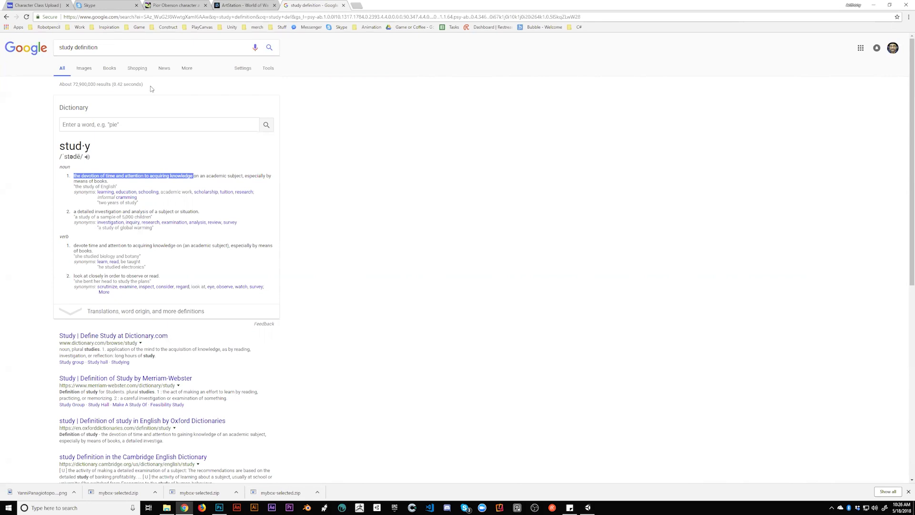
# Search 'andrew loomis pdf' and open the Drawing the Head and Hands PDF
pyautogui.tripleClick(132, 48)
pyautogui.write('andrew loomis p')
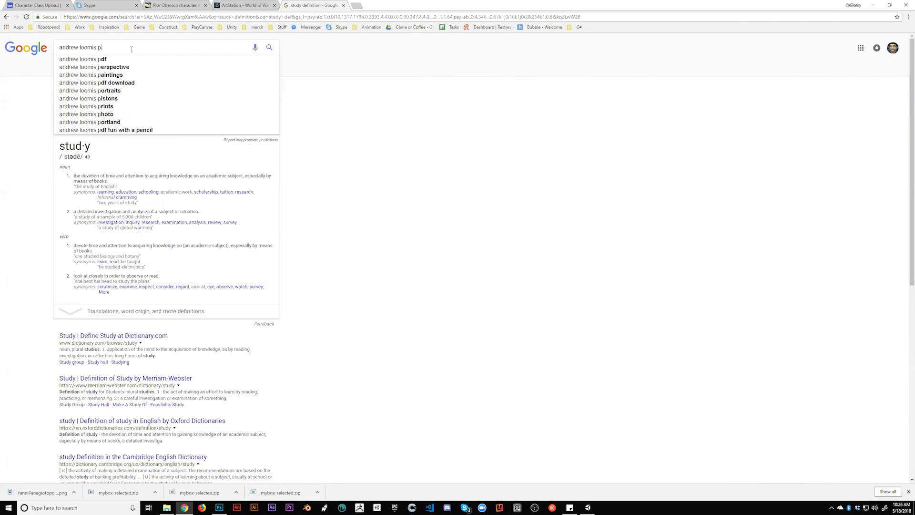
pyautogui.write('df')
pyautogui.press('Return')
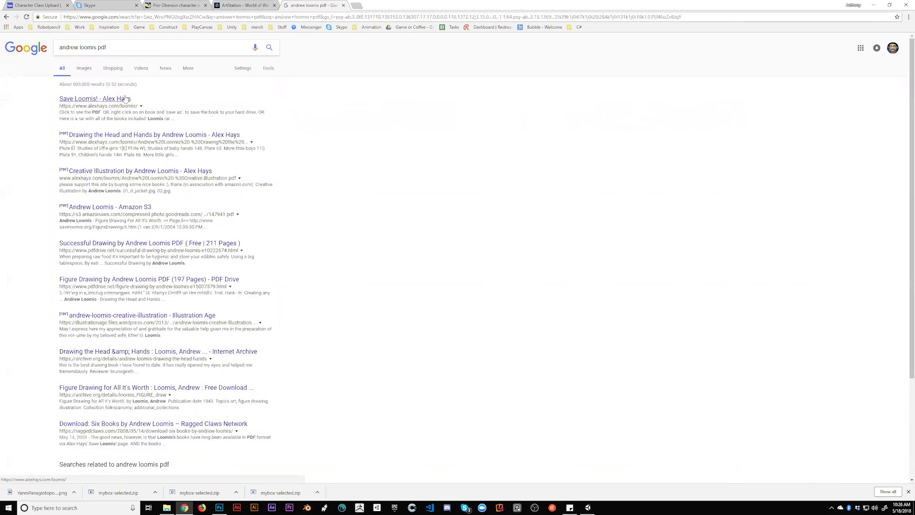
pyautogui.click(133, 137)
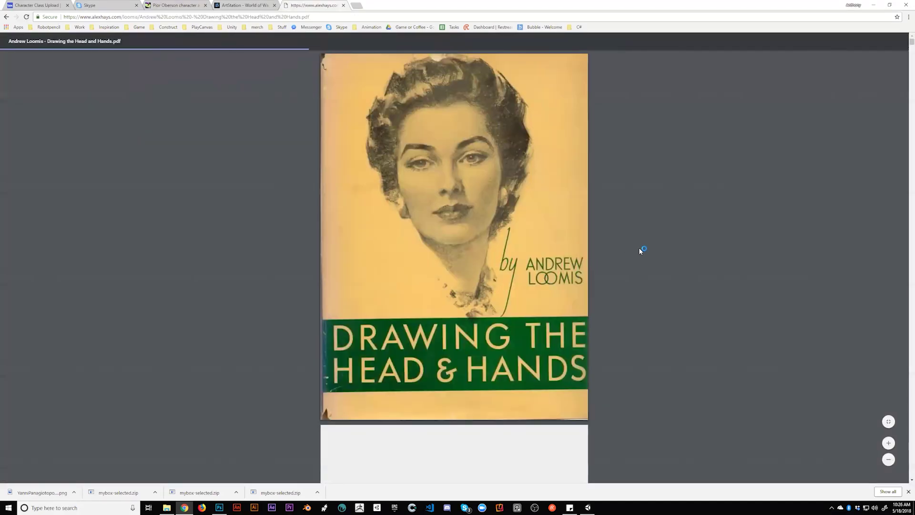
# Read down the Loomis PDF to Plate 1 on page 21, then open a blank tab
pyautogui.scroll(-12, 640, 251)
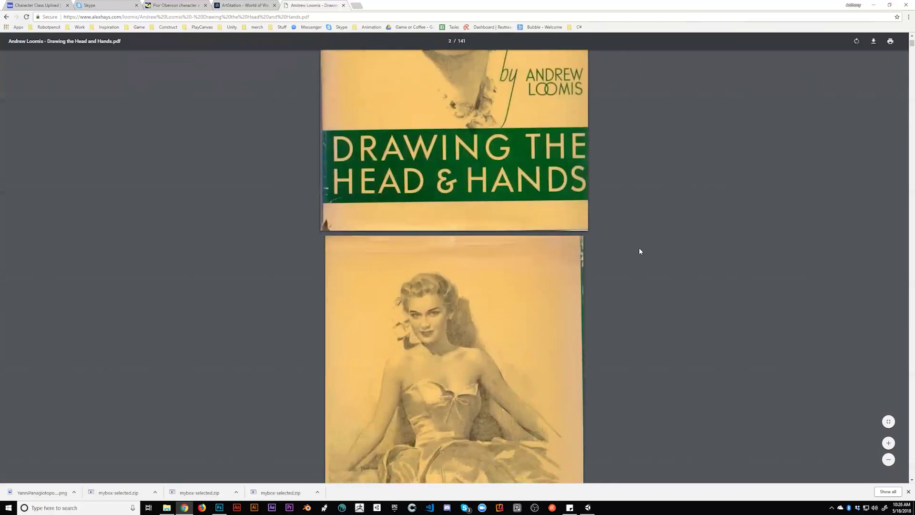
pyautogui.scroll(-15, 640, 251)
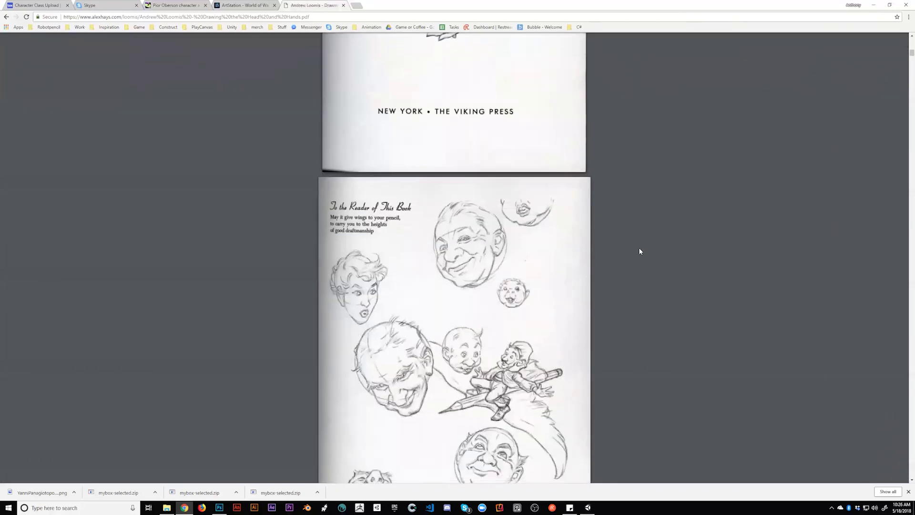
pyautogui.scroll(-15, 640, 251)
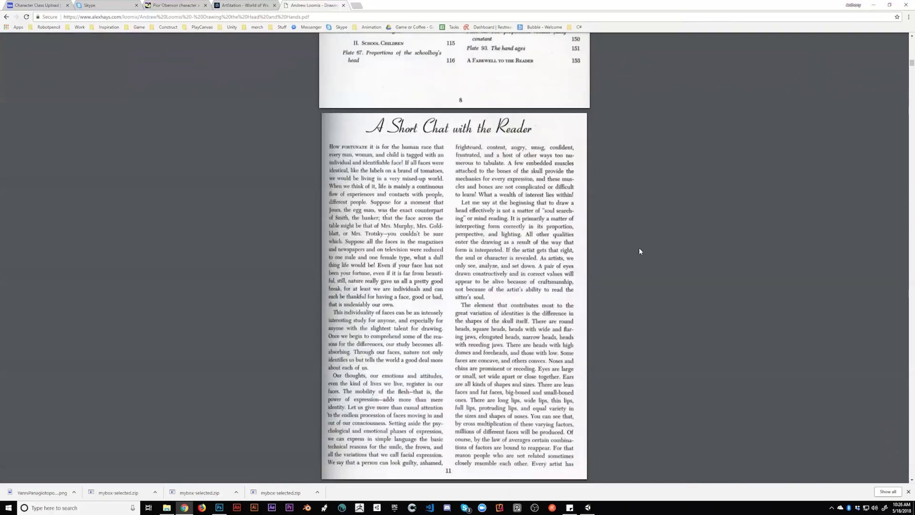
pyautogui.scroll(-5, 640, 251)
pyautogui.scroll(-4, 513, 280)
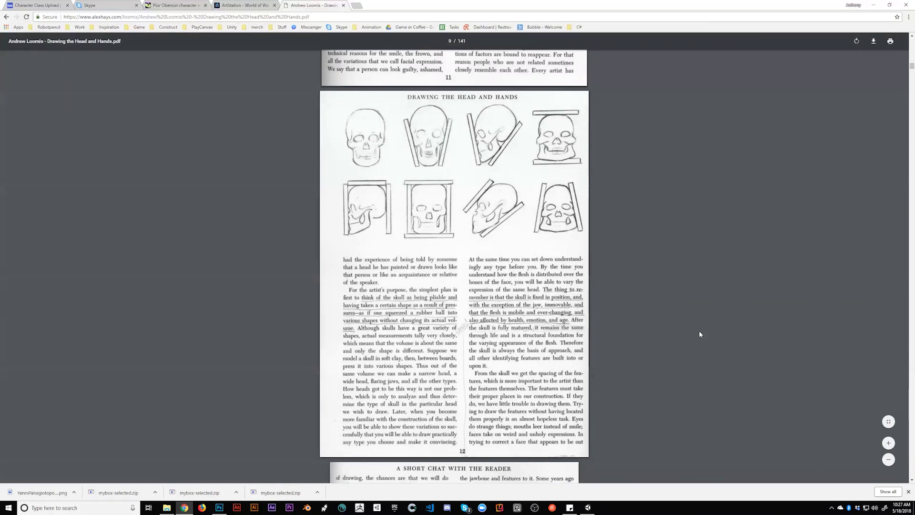
pyautogui.scroll(-1, 699, 335)
pyautogui.scroll(3, 699, 334)
pyautogui.scroll(-3, 698, 333)
pyautogui.scroll(-1, 698, 333)
pyautogui.scroll(5, 698, 331)
pyautogui.scroll(-8, 408, 254)
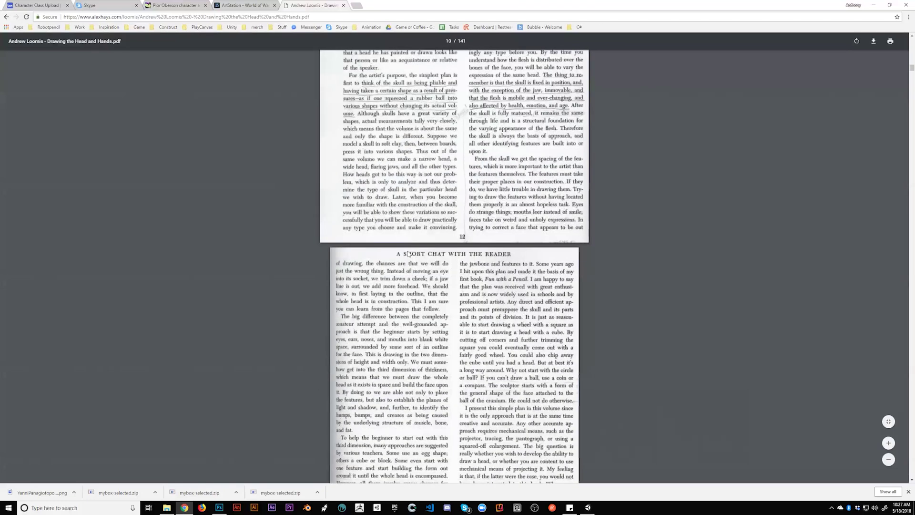
pyautogui.scroll(5, 408, 254)
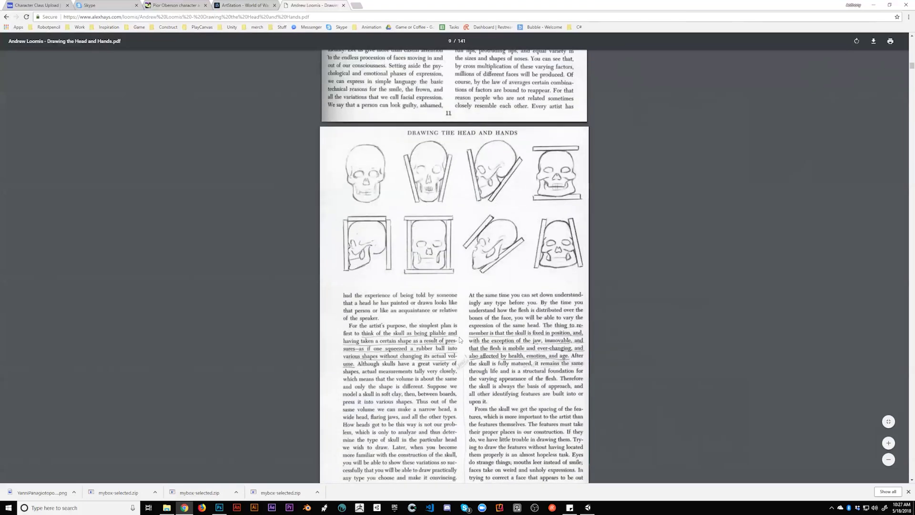
pyautogui.scroll(-6, 692, 308)
pyautogui.scroll(-10, 691, 309)
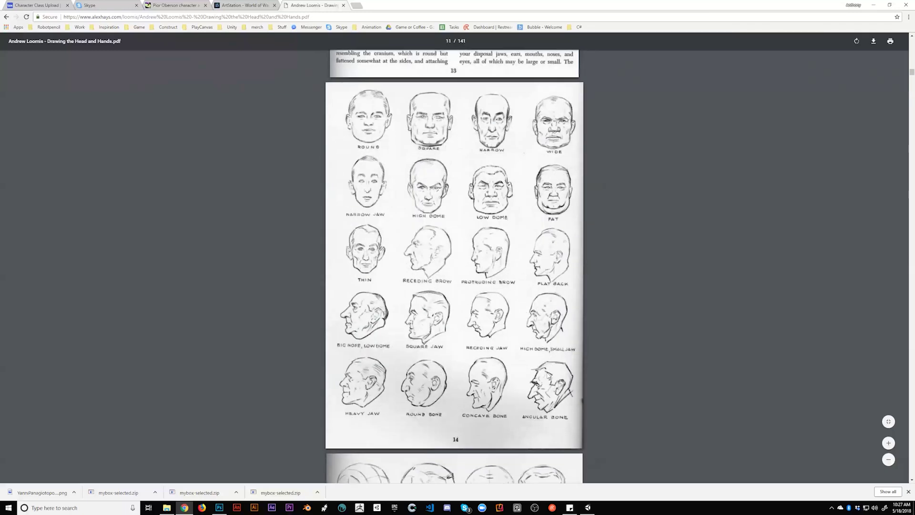
pyautogui.scroll(-7, 563, 351)
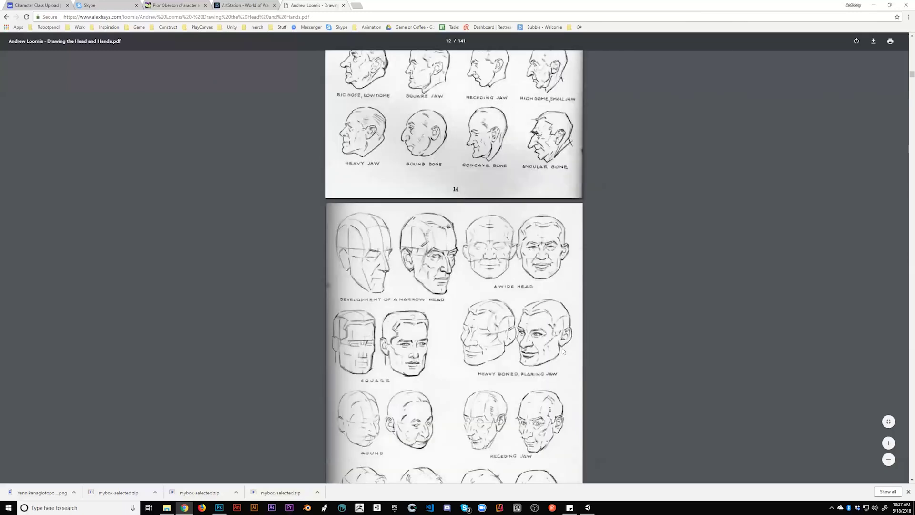
pyautogui.scroll(-7, 446, 251)
pyautogui.scroll(-20, 445, 251)
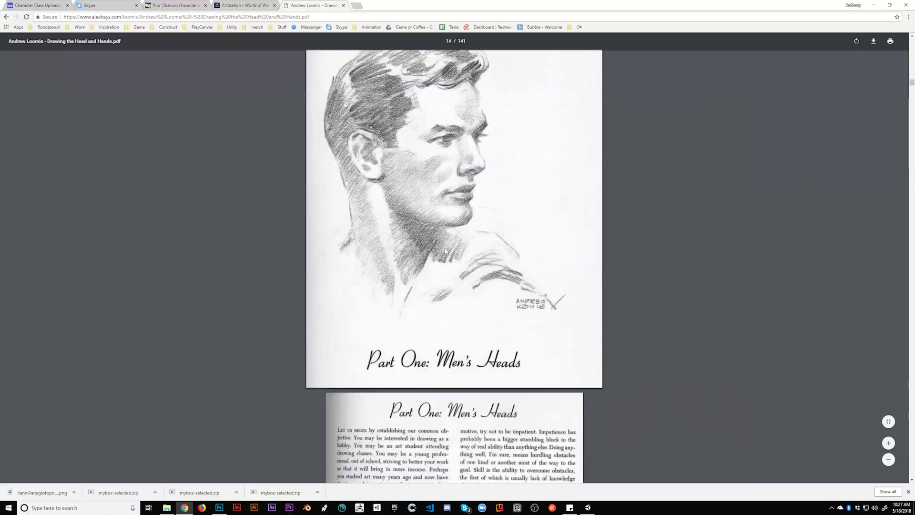
pyautogui.scroll(6, 447, 251)
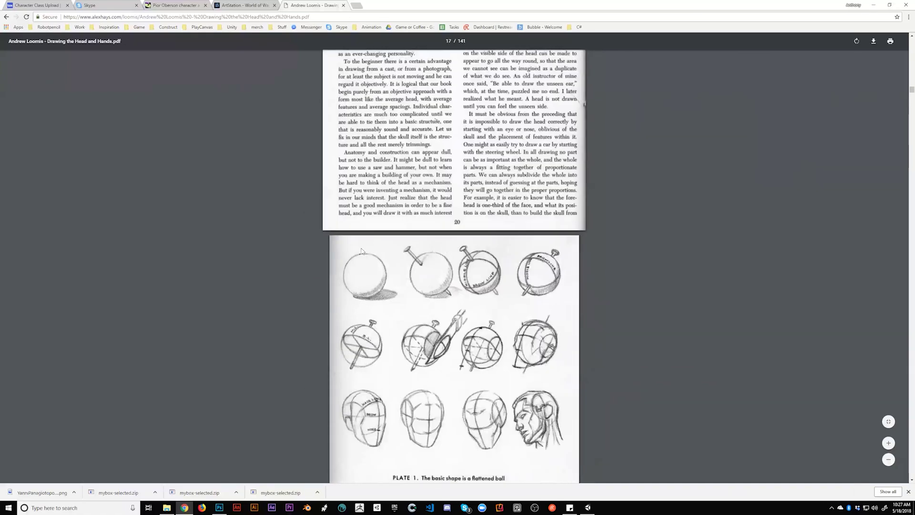
pyautogui.scroll(-2, 393, 230)
pyautogui.scroll(-2, 478, 337)
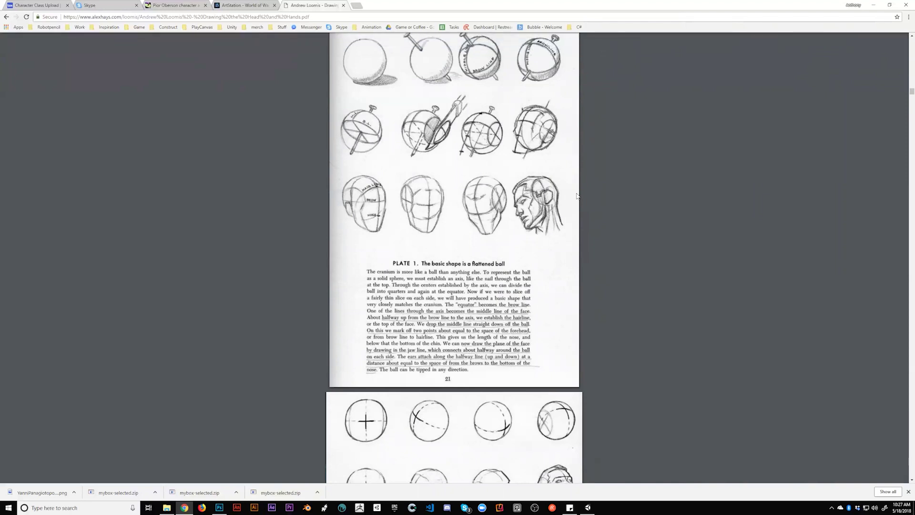
pyautogui.scroll(-4, 577, 272)
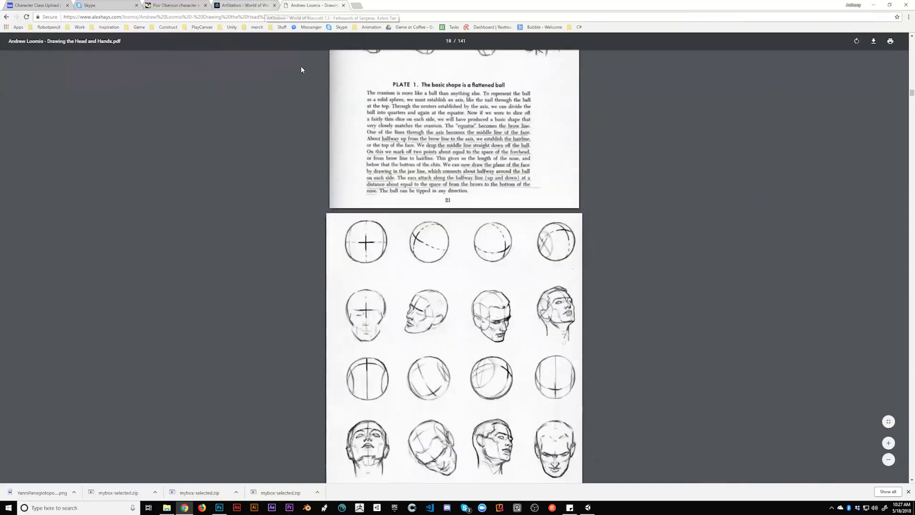
pyautogui.scroll(-2, 400, 158)
pyautogui.scroll(6, 498, 248)
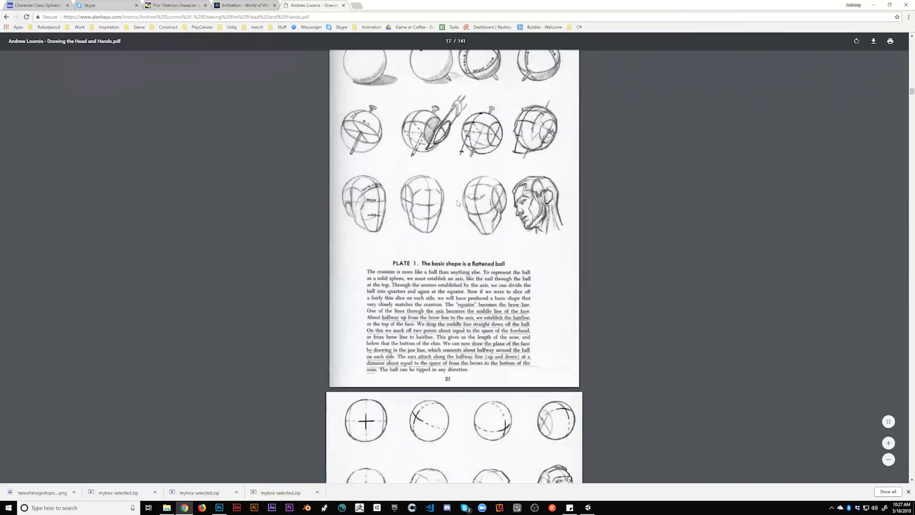
pyautogui.click(358, 5)
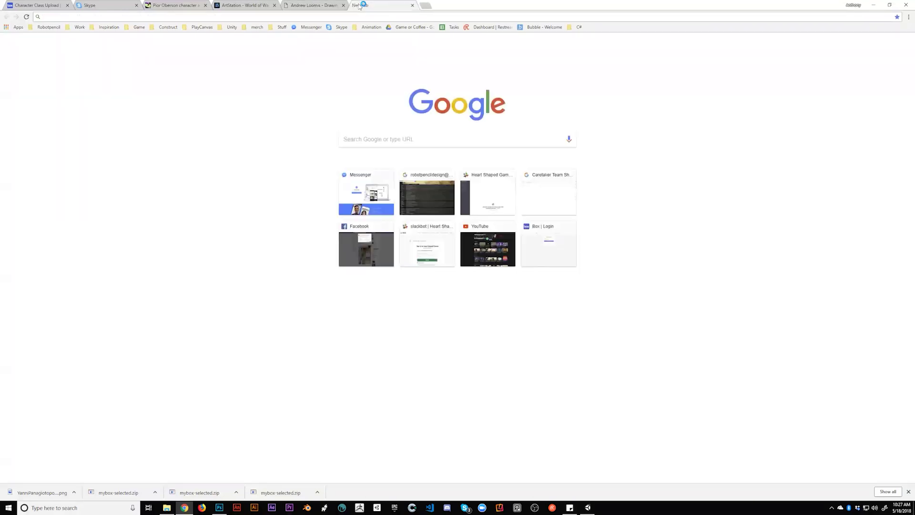
# Search Google for 'copy definition', then return to the Loomis PDF tab
pyautogui.write('copy defi')
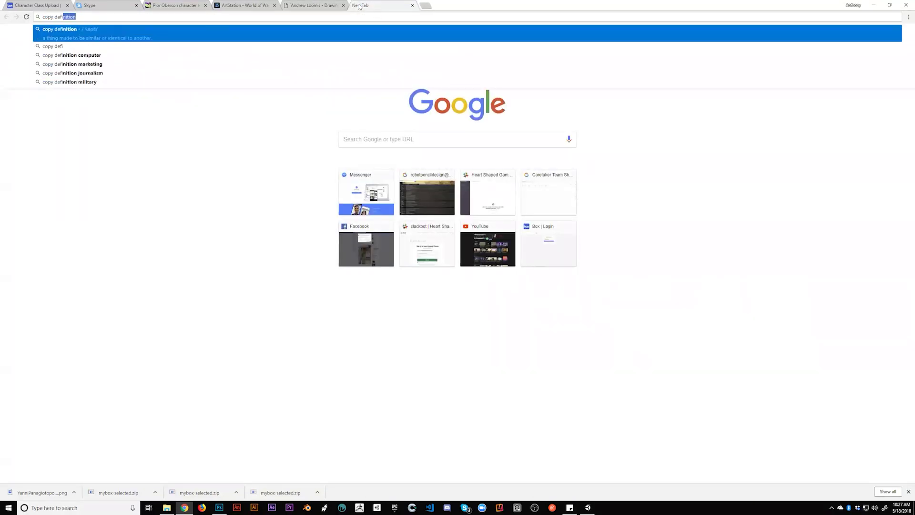
pyautogui.press('Return')
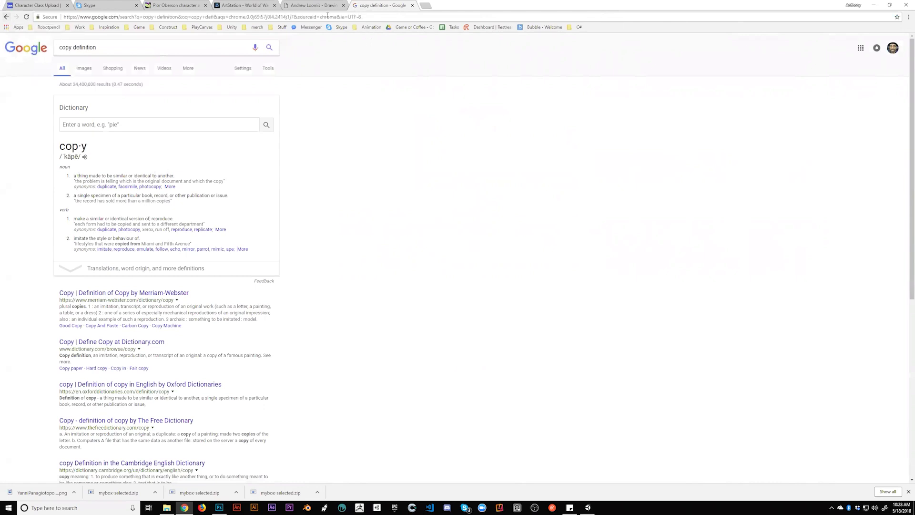
pyautogui.click(315, 5)
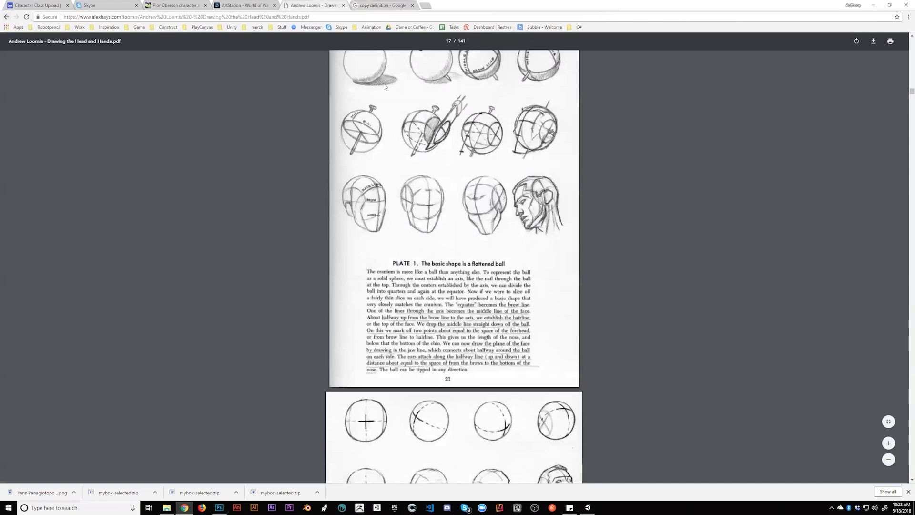
# Scroll the Loomis PDF from page 17 to Plate 12, 'Variety in spacing creates types', on page 33
pyautogui.scroll(-8, 719, 307)
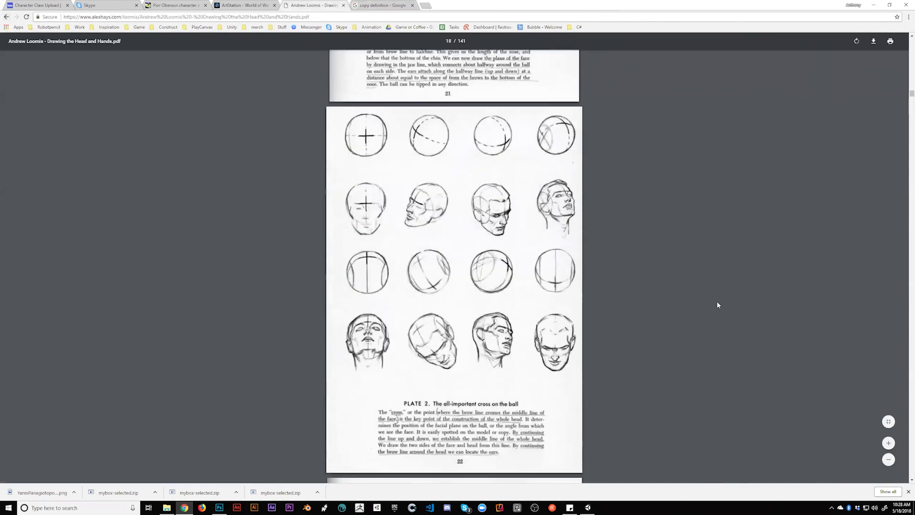
pyautogui.scroll(-20, 716, 304)
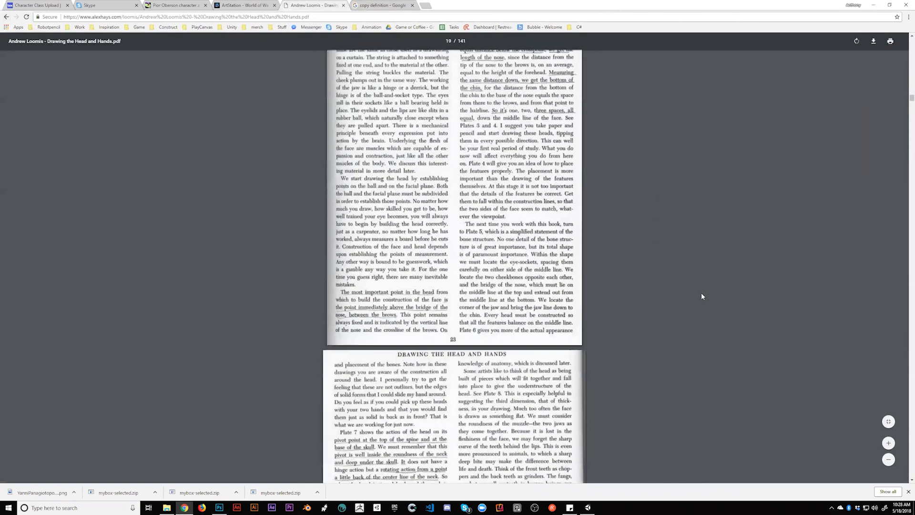
pyautogui.scroll(-9, 702, 293)
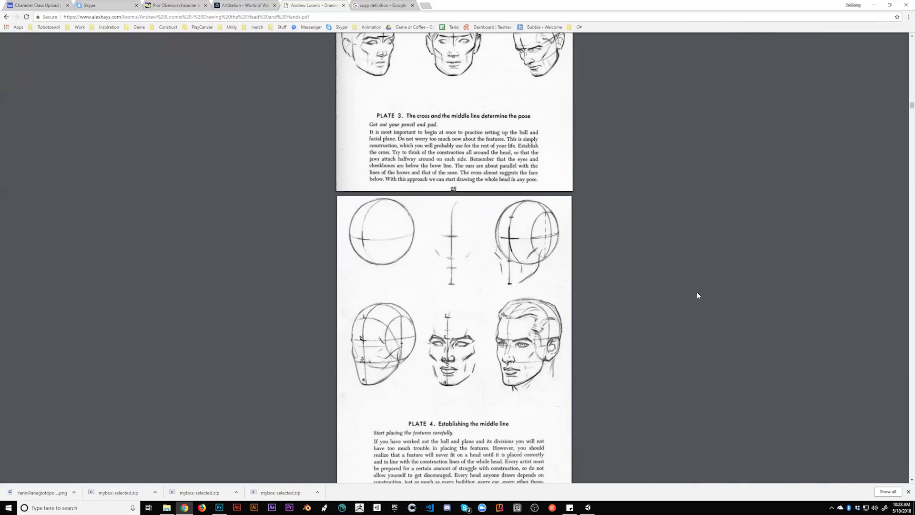
pyautogui.scroll(-4, 697, 292)
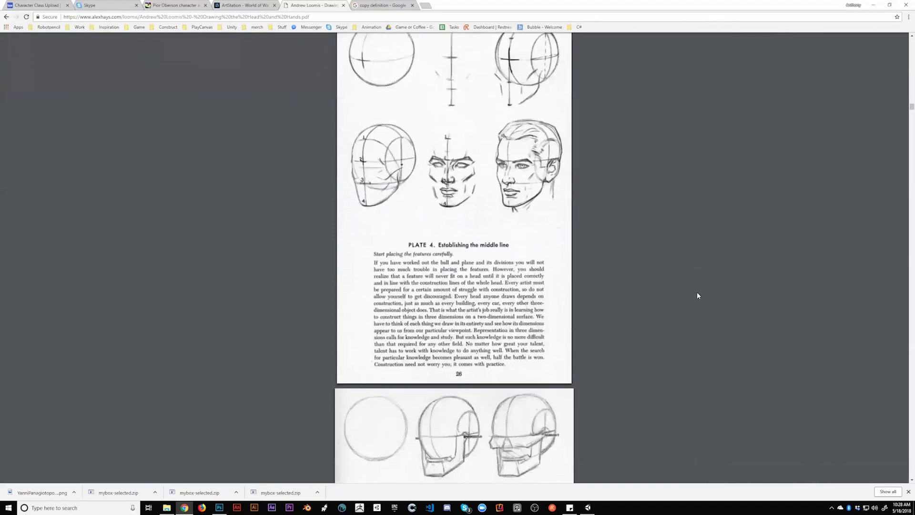
pyautogui.scroll(-6, 697, 295)
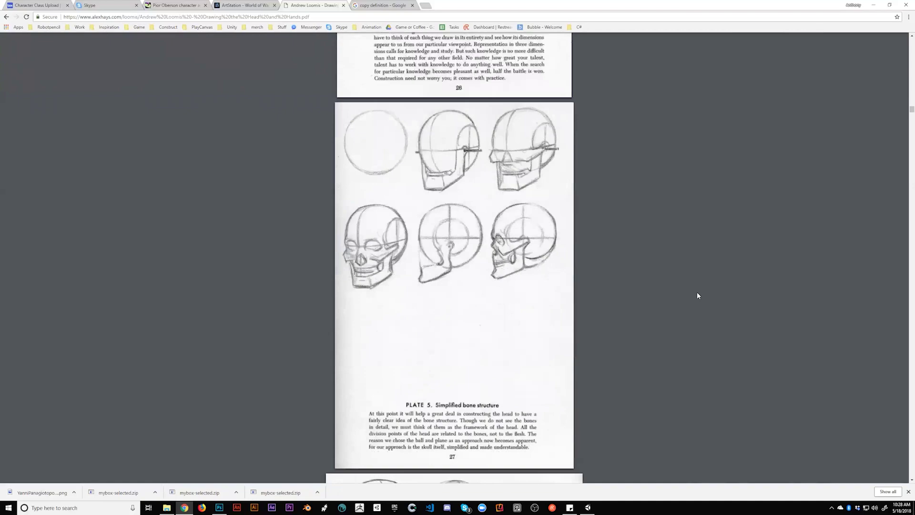
pyautogui.scroll(-18, 697, 292)
pyautogui.scroll(-20, 697, 295)
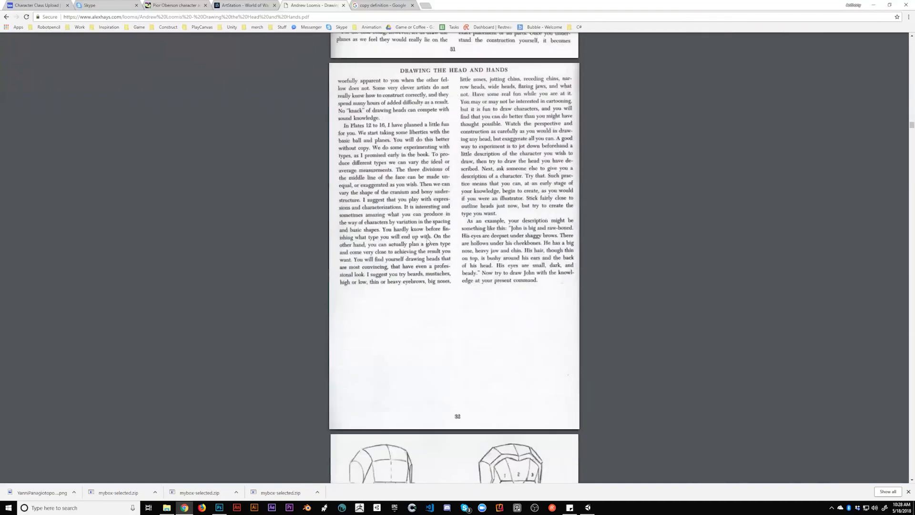
pyautogui.scroll(-11, 428, 242)
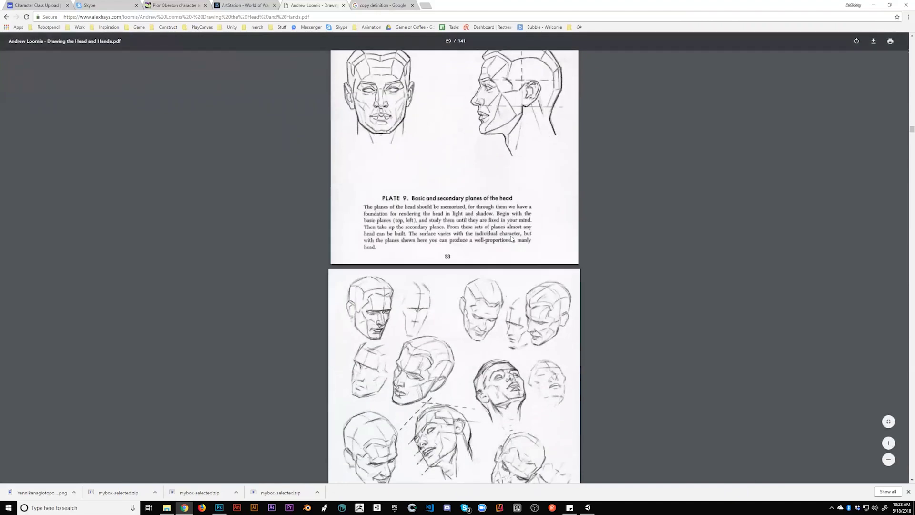
pyautogui.scroll(-2, 511, 239)
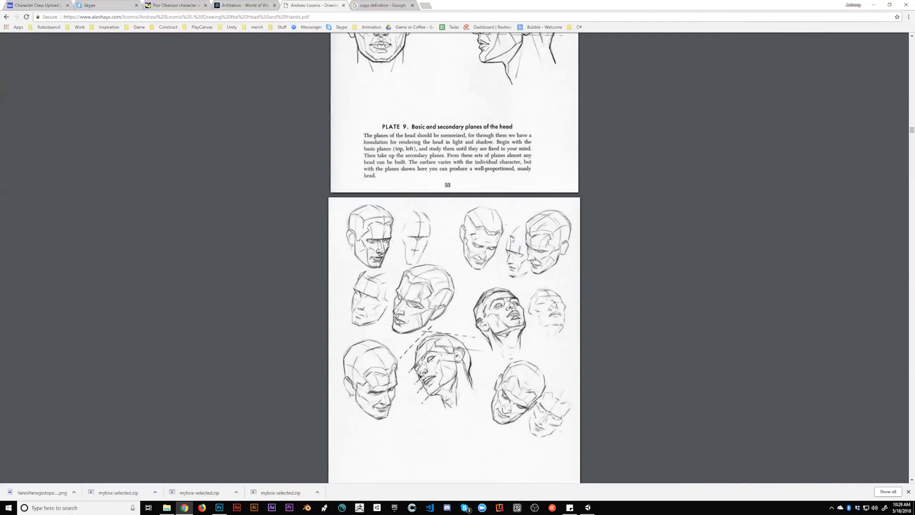
pyautogui.scroll(-2, 512, 239)
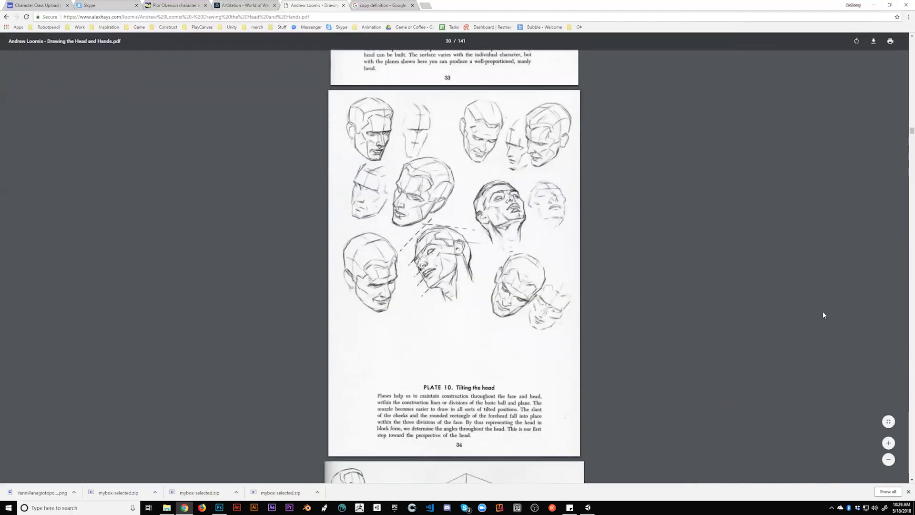
pyautogui.scroll(-7, 823, 315)
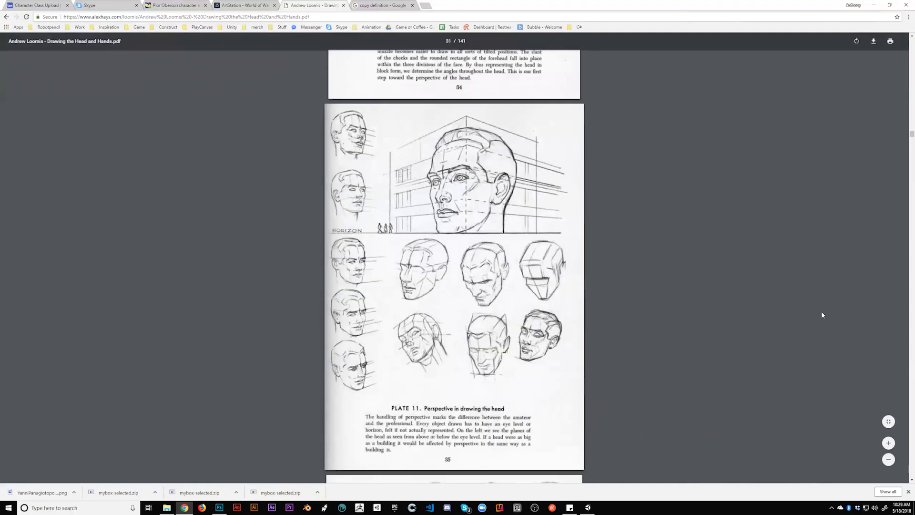
pyautogui.scroll(-7, 422, 343)
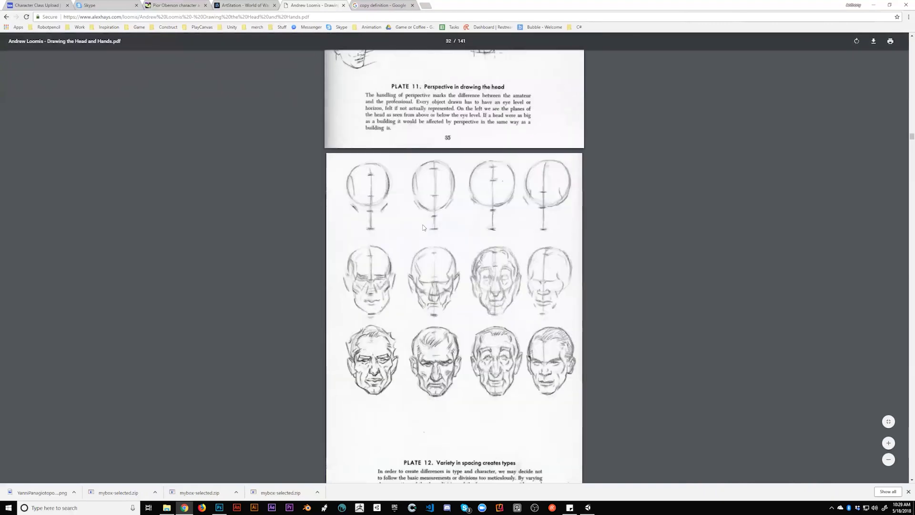
pyautogui.scroll(-3, 537, 214)
pyautogui.scroll(-7, 537, 214)
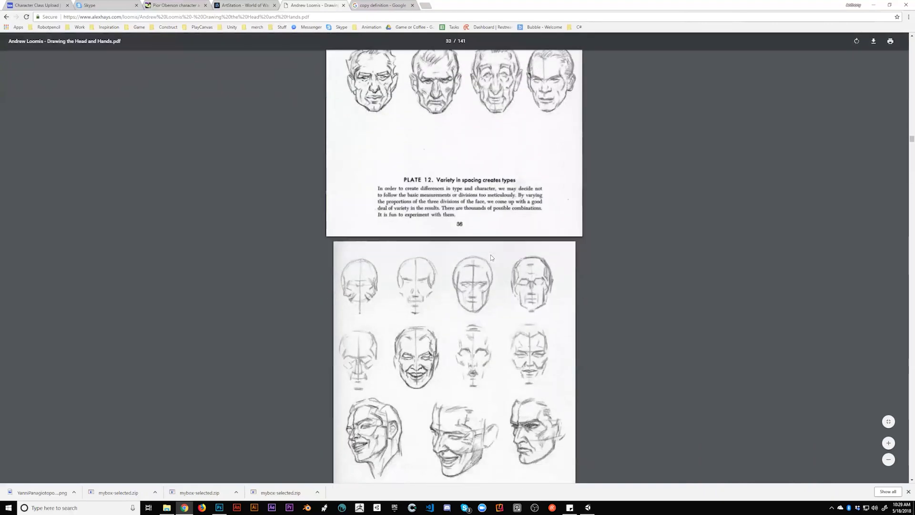
pyautogui.scroll(4, 419, 225)
pyautogui.scroll(-9, 905, 211)
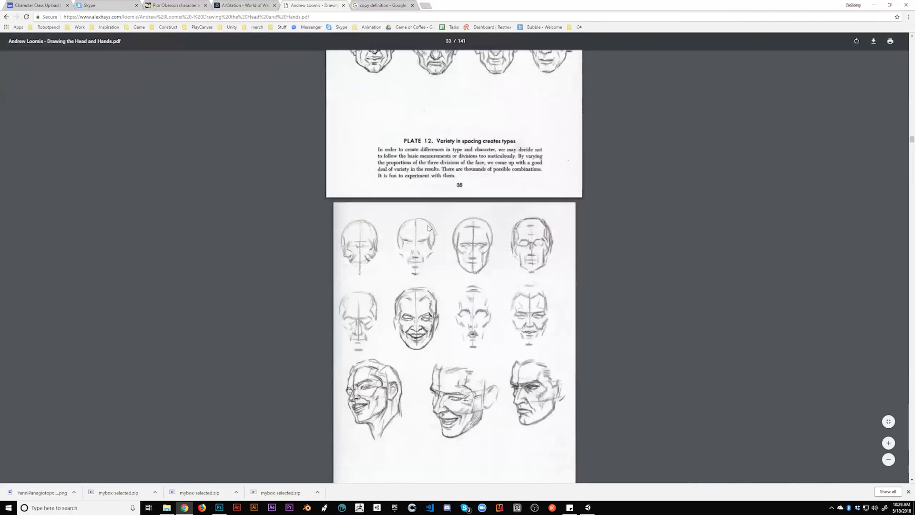
# Browse the Loomis PDF back to the head-types chart, then return to Photoshop
pyautogui.moveTo(905, 143); pyautogui.dragTo(905, 322)
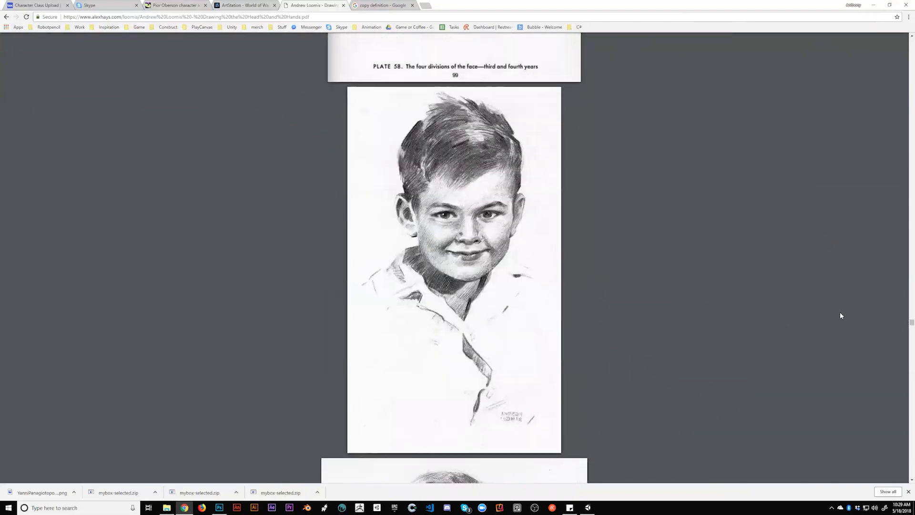
pyautogui.scroll(-7, 853, 321)
pyautogui.moveTo(905, 333); pyautogui.dragTo(905, 80)
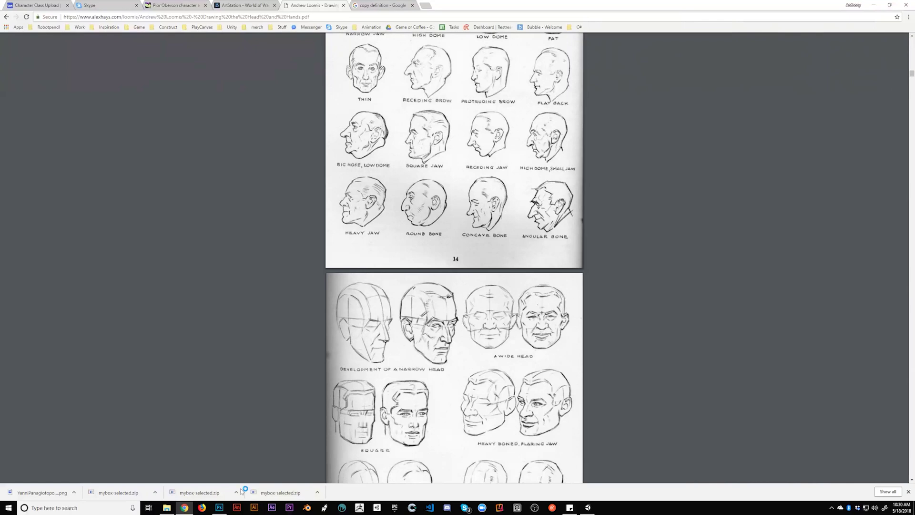
pyautogui.click(219, 507)
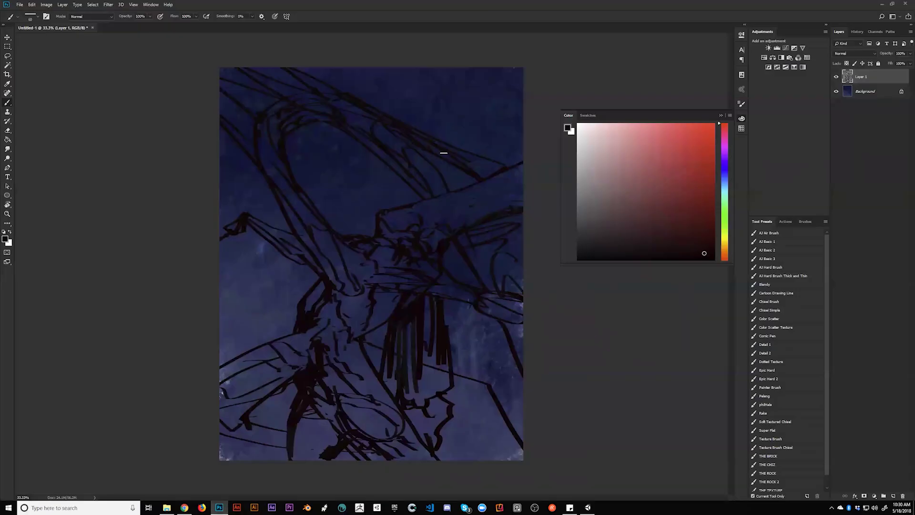
# Add a new layer, fill it with white, and switch to a black brush
pyautogui.hotkey('ctrl', 'shift', 'alt', 'n')
pyautogui.press('g')
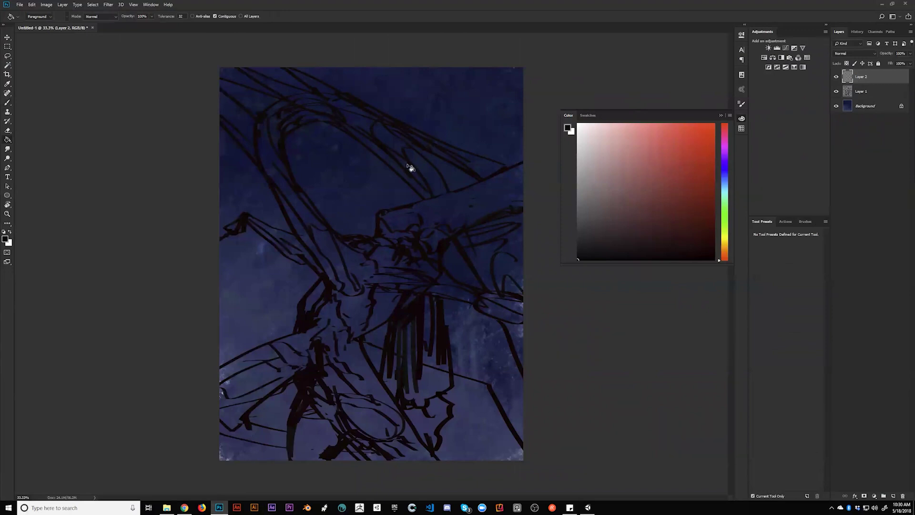
pyautogui.press('x')
pyautogui.click(395, 162)
pyautogui.press('b')
pyautogui.press('x')
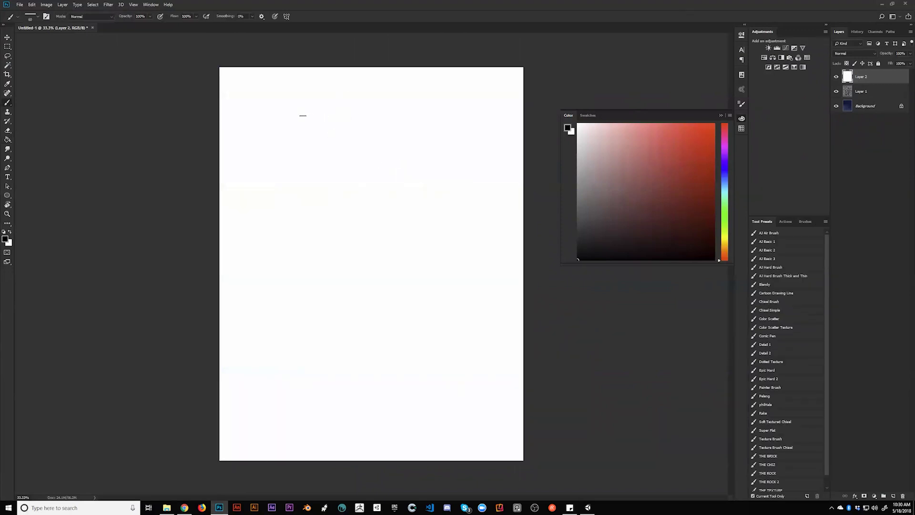
# Hand-letter the word 'Test' near the top of the page
pyautogui.moveTo(266, 98); pyautogui.dragTo(314, 97)
pyautogui.moveTo(286, 95); pyautogui.dragTo(289, 138)
pyautogui.moveTo(298, 121); pyautogui.dragTo(311, 130)
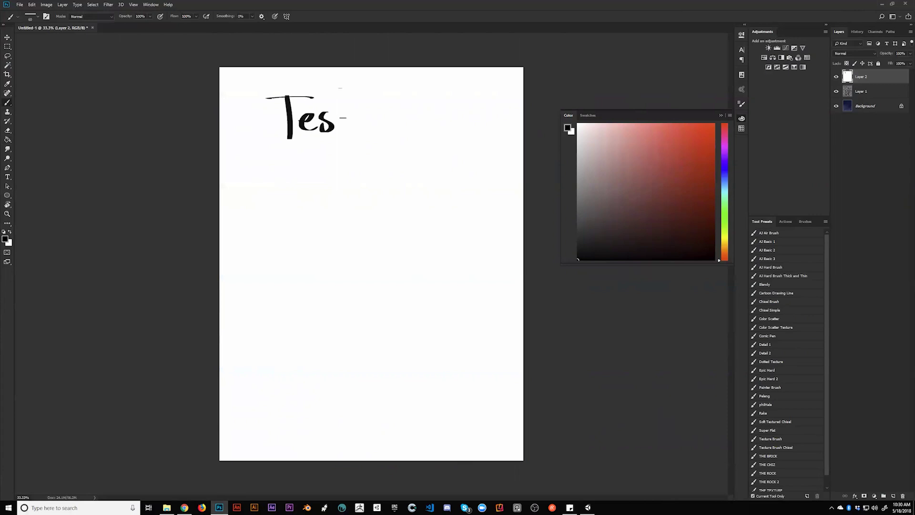
pyautogui.moveTo(342, 89); pyautogui.dragTo(346, 133)
pyautogui.moveTo(327, 107); pyautogui.dragTo(377, 94)
# Sketch a notebook outline with ruled lines to the right of 'Test'
pyautogui.moveTo(395, 121)
pyautogui.mouseDown()
pyautogui.moveTo(393, 152)
pyautogui.moveTo(412, 117)
pyautogui.moveTo(440, 177)
pyautogui.moveTo(393, 187)
pyautogui.mouseUp()
pyautogui.moveTo(393, 103)
pyautogui.mouseDown()
pyautogui.moveTo(418, 110)
pyautogui.moveTo(432, 101)
pyautogui.moveTo(444, 110)
pyautogui.mouseUp()
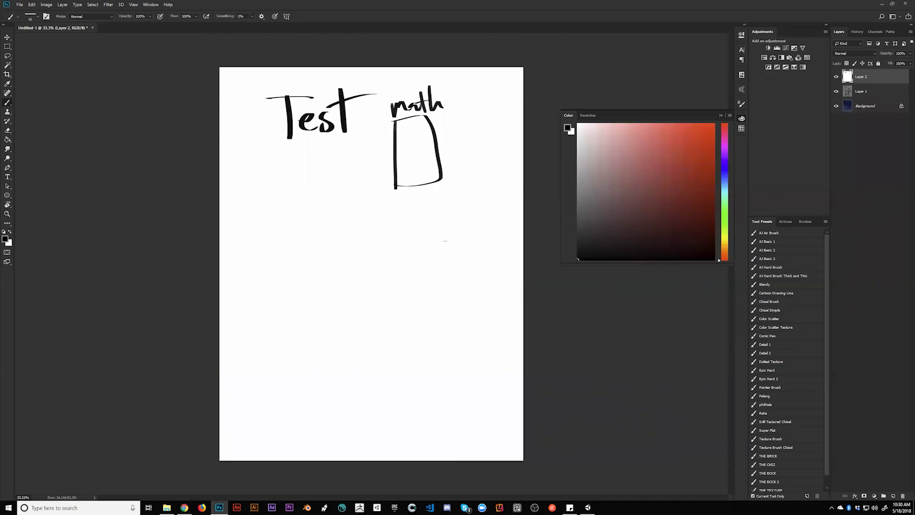
pyautogui.moveTo(408, 125); pyautogui.dragTo(426, 121)
pyautogui.moveTo(403, 131); pyautogui.dragTo(430, 134)
pyautogui.moveTo(404, 142)
pyautogui.mouseDown()
pyautogui.moveTo(430, 139)
pyautogui.moveTo(432, 147)
pyautogui.mouseUp()
pyautogui.moveTo(407, 156); pyautogui.dragTo(430, 160)
pyautogui.moveTo(403, 172); pyautogui.dragTo(427, 176)
pyautogui.moveTo(414, 184); pyautogui.dragTo(427, 181)
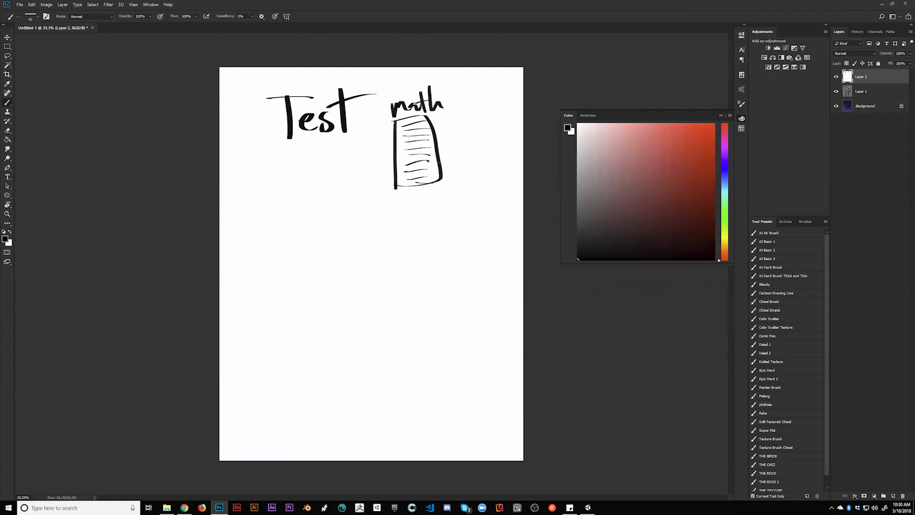
# Write 'Algeba' beside the notebook, undoing one misdrawn stroke
pyautogui.moveTo(456, 153)
pyautogui.mouseDown()
pyautogui.moveTo(479, 143)
pyautogui.moveTo(487, 154)
pyautogui.moveTo(475, 154)
pyautogui.moveTo(491, 151)
pyautogui.moveTo(485, 163)
pyautogui.mouseUp()
pyautogui.hotkey('ctrl', 'z')
pyautogui.moveTo(488, 149); pyautogui.dragTo(500, 152)
pyautogui.moveTo(501, 146); pyautogui.dragTo(507, 152)
pyautogui.moveTo(521, 145); pyautogui.dragTo(523, 156)
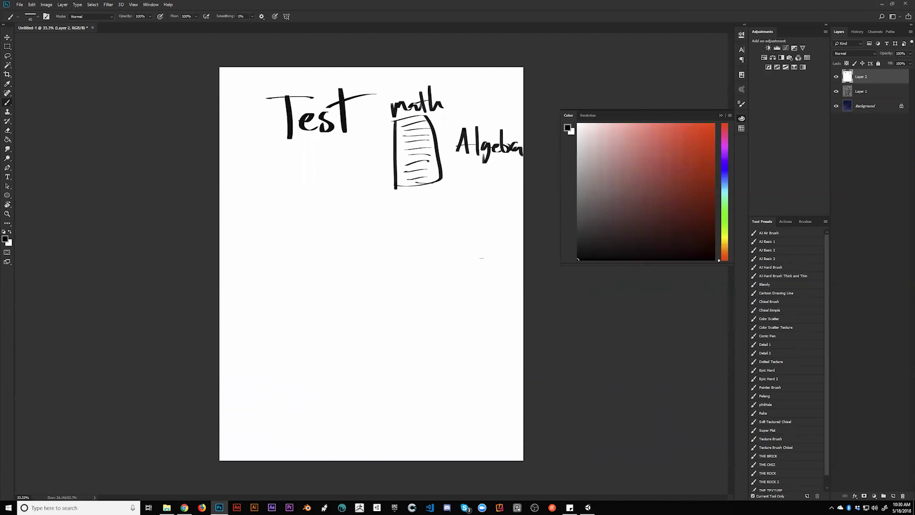
pyautogui.moveTo(442, 117); pyautogui.dragTo(449, 127)
# Sketch an open book below 'Test', write 'study' above it, and add a dividing line
pyautogui.moveTo(252, 192)
pyautogui.mouseDown()
pyautogui.moveTo(300, 215)
pyautogui.moveTo(276, 243)
pyautogui.moveTo(303, 241)
pyautogui.mouseUp()
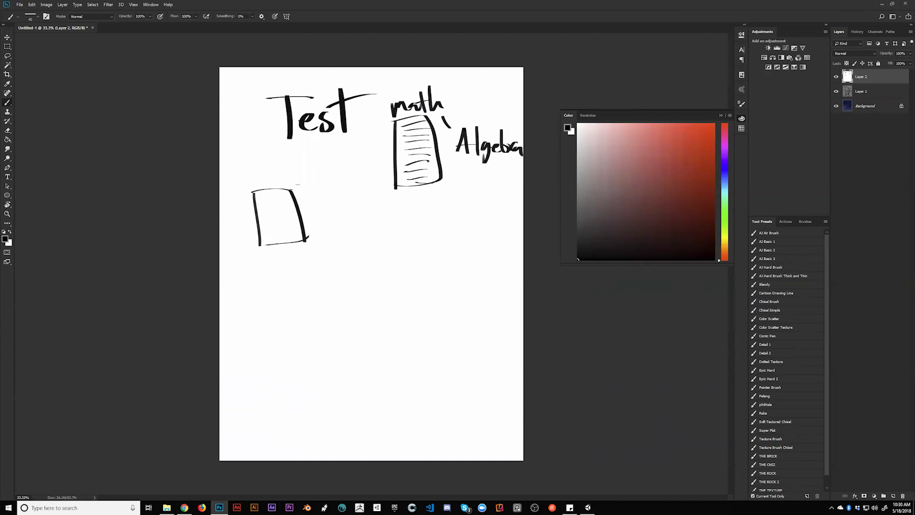
pyautogui.moveTo(291, 190); pyautogui.dragTo(312, 238)
pyautogui.moveTo(270, 162); pyautogui.dragTo(259, 181)
pyautogui.moveTo(277, 155)
pyautogui.mouseDown()
pyautogui.moveTo(276, 178)
pyautogui.moveTo(301, 172)
pyautogui.mouseUp()
pyautogui.moveTo(293, 150); pyautogui.dragTo(310, 173)
pyautogui.moveTo(314, 161); pyautogui.dragTo(301, 191)
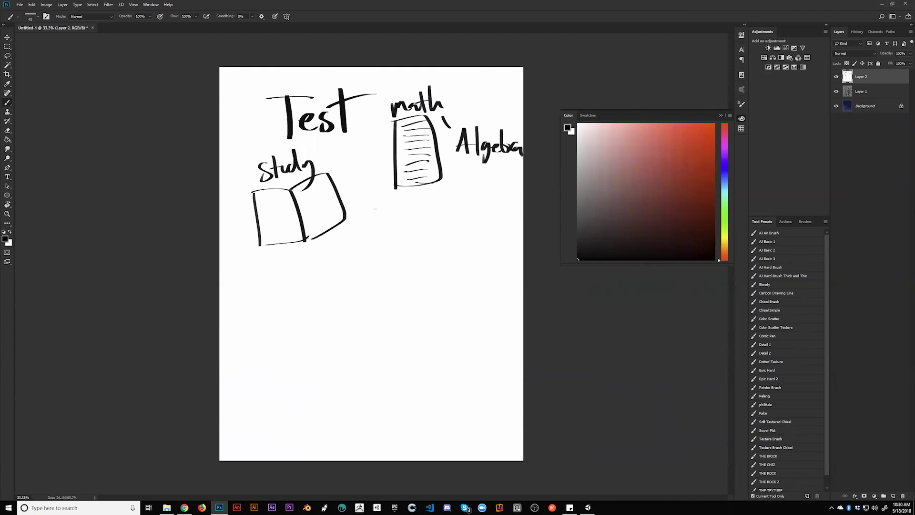
pyautogui.moveTo(261, 69)
pyautogui.mouseDown()
pyautogui.moveTo(261, 105)
pyautogui.moveTo(296, 135)
pyautogui.moveTo(365, 145)
pyautogui.moveTo(382, 210)
pyautogui.moveTo(542, 210)
pyautogui.mouseUp()
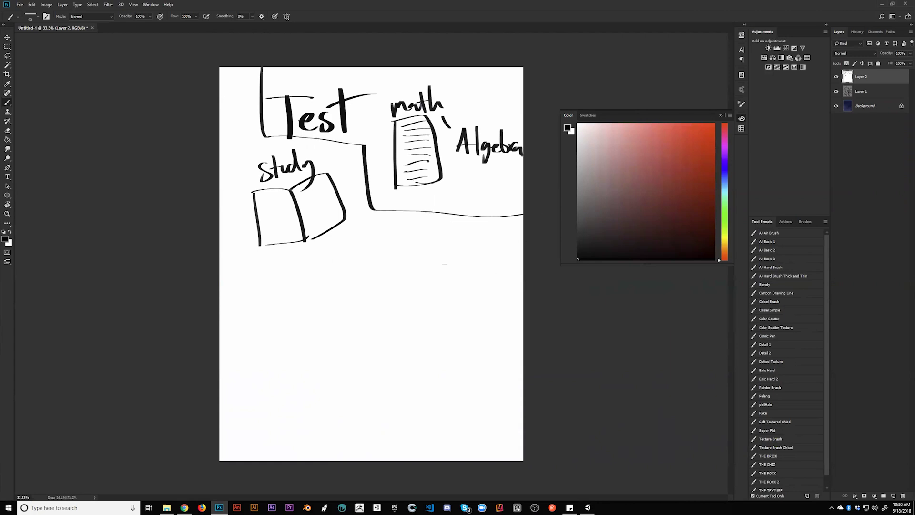
# Draw a box below the book with an F above it
pyautogui.moveTo(327, 295)
pyautogui.mouseDown()
pyautogui.moveTo(329, 365)
pyautogui.moveTo(383, 360)
pyautogui.moveTo(332, 364)
pyautogui.mouseUp()
pyautogui.moveTo(344, 251); pyautogui.dragTo(353, 277)
pyautogui.moveTo(345, 260)
pyautogui.mouseDown()
pyautogui.moveTo(355, 277)
pyautogui.moveTo(368, 258)
pyautogui.mouseUp()
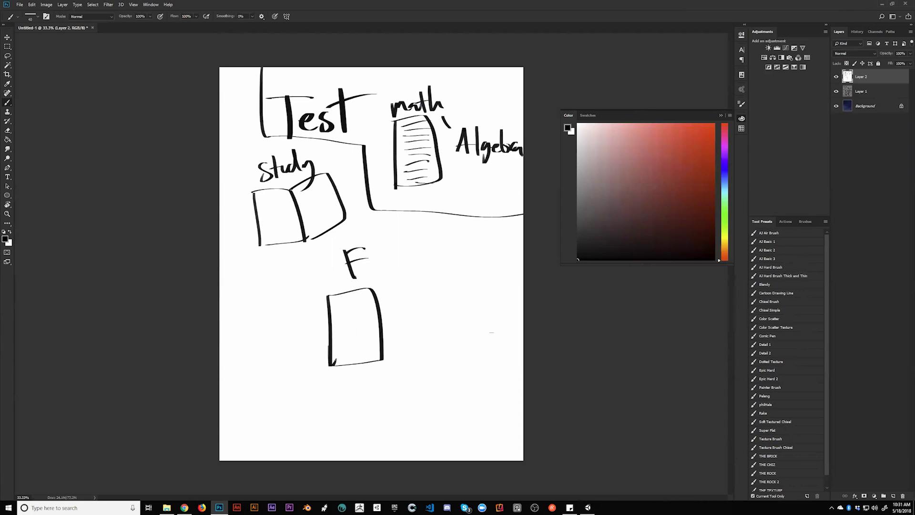
# Mark the word 'study' and draw an arrow up to the book, undoing a question mark
pyautogui.moveTo(299, 159); pyautogui.dragTo(303, 165)
pyautogui.moveTo(263, 275); pyautogui.dragTo(284, 251)
pyautogui.moveTo(282, 249); pyautogui.dragTo(275, 259)
pyautogui.moveTo(244, 285)
pyautogui.mouseDown()
pyautogui.moveTo(257, 283)
pyautogui.moveTo(256, 296)
pyautogui.mouseUp()
pyautogui.click(260, 303)
pyautogui.hotkey('ctrl', 'alt', 'z')
pyautogui.hotkey('ctrl', 'alt', 'z')
# Draw an arrow down to the lower box, circle 'study' and the book, and add an X
pyautogui.moveTo(288, 269); pyautogui.dragTo(321, 296)
pyautogui.moveTo(328, 152)
pyautogui.mouseDown()
pyautogui.moveTo(287, 267)
pyautogui.moveTo(366, 168)
pyautogui.mouseUp()
pyautogui.moveTo(223, 144); pyautogui.dragTo(256, 174)
pyautogui.moveTo(246, 139); pyautogui.dragTo(220, 189)
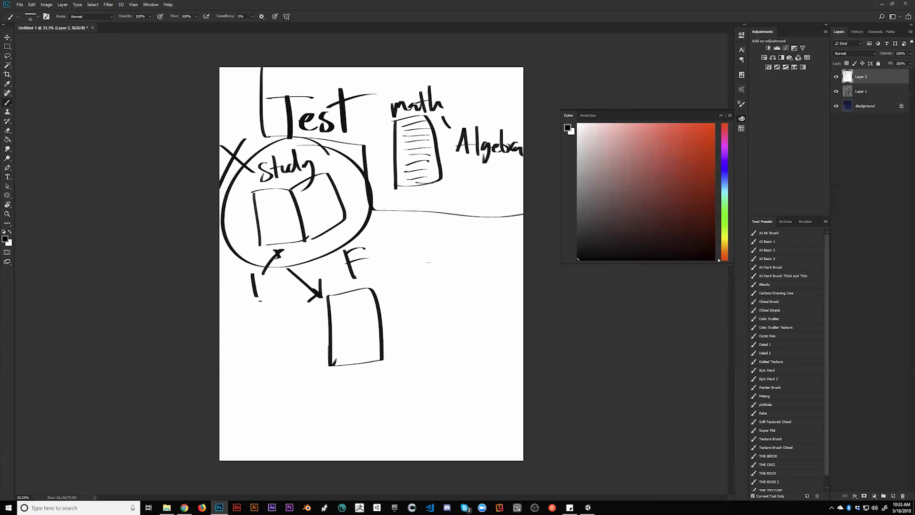
# Add arrows toward the F box and strokes beside the exclamation mark
pyautogui.moveTo(423, 249); pyautogui.dragTo(386, 286)
pyautogui.moveTo(393, 268); pyautogui.dragTo(405, 300)
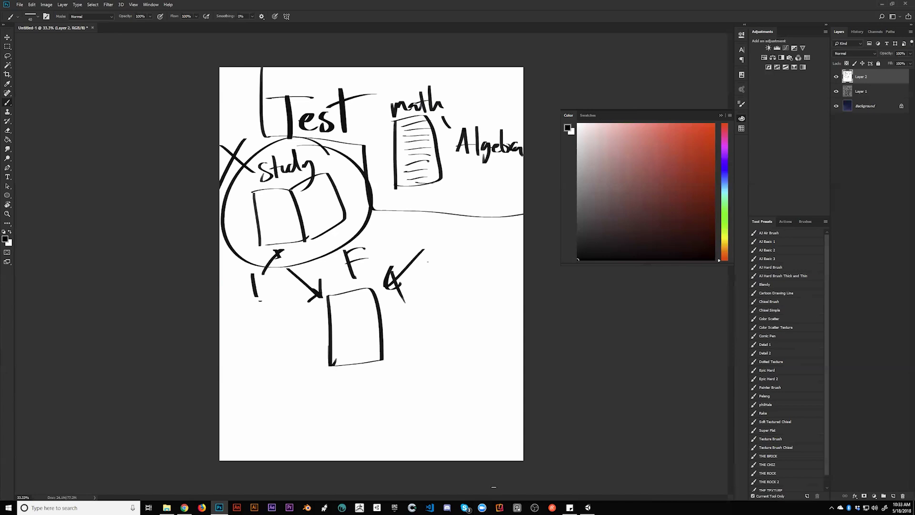
pyautogui.moveTo(230, 289); pyautogui.dragTo(249, 251)
pyautogui.moveTo(246, 253); pyautogui.dragTo(251, 275)
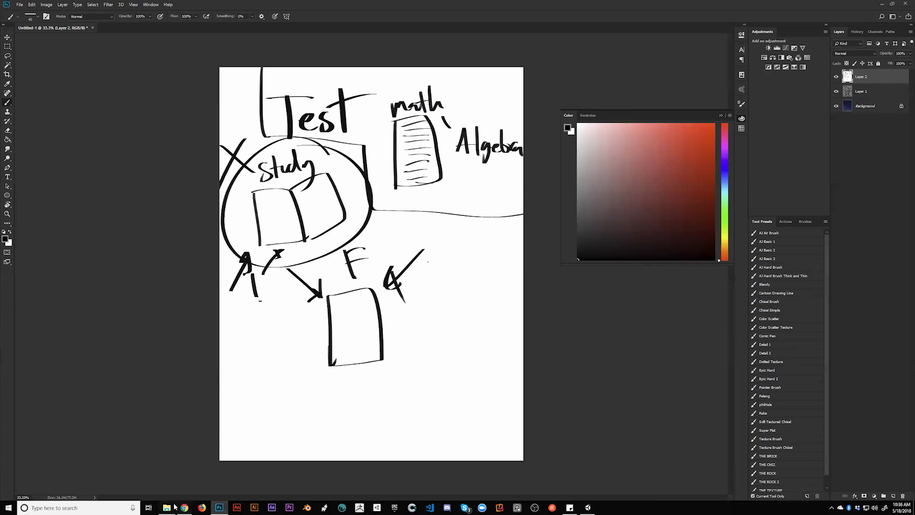
# Bring the File Explorer window to the front from the taskbar
pyautogui.click(167, 507)
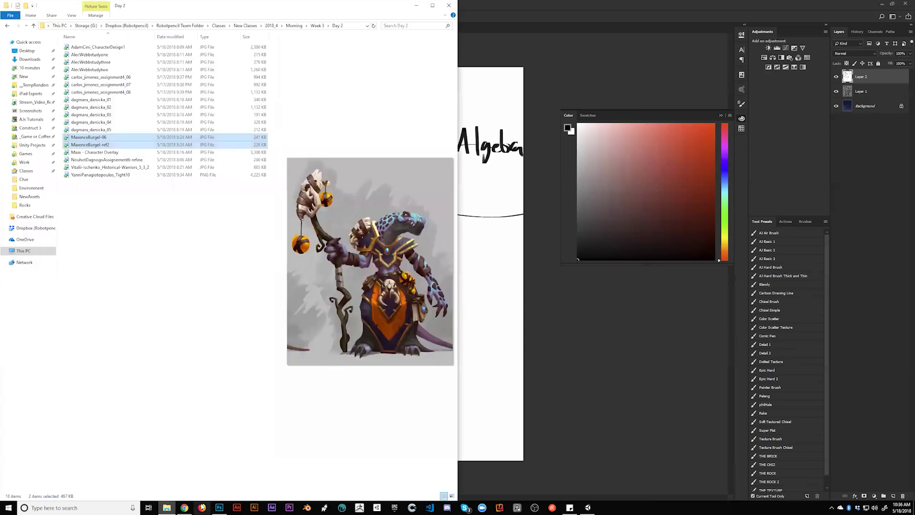
# Preview the Algebra for Dummies, Hefferon linear algebra and Essential Mathematics for Games PDFs in iPad Exports\math, then return to Photoshop
pyautogui.click(30, 94)
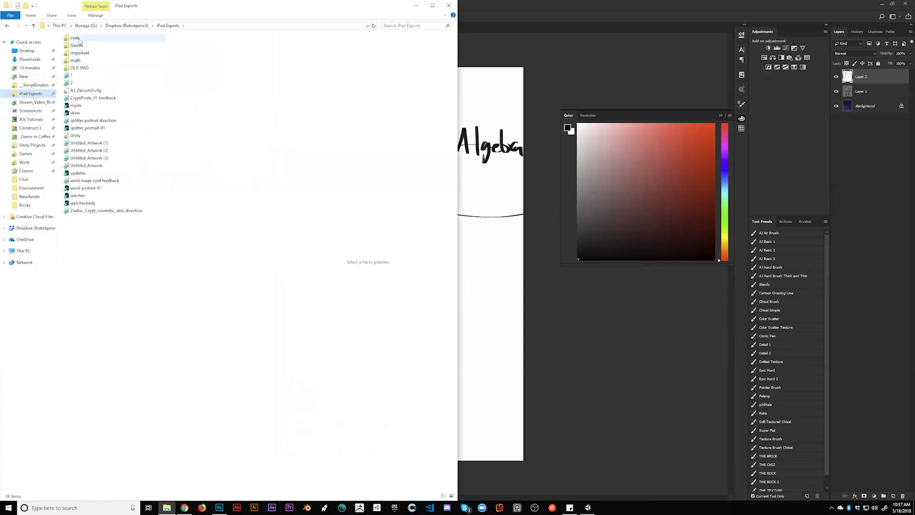
pyautogui.doubleClick(82, 63)
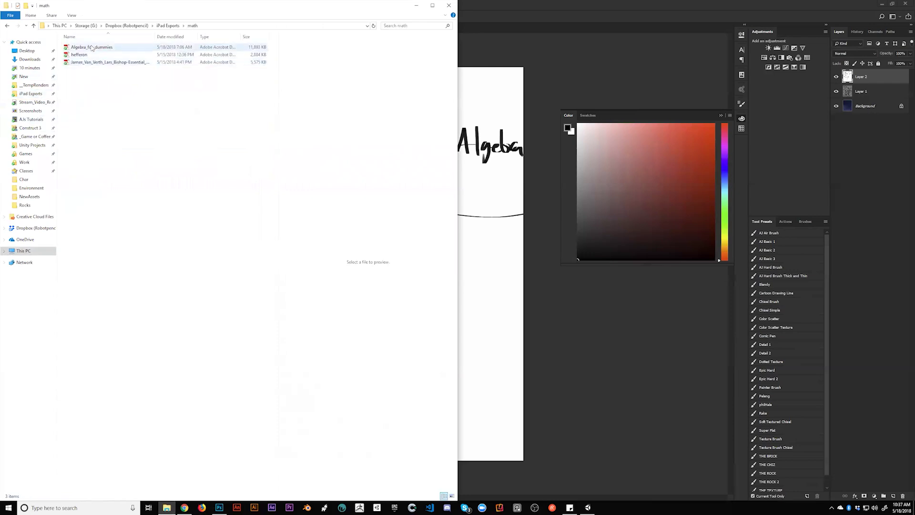
pyautogui.click(99, 50)
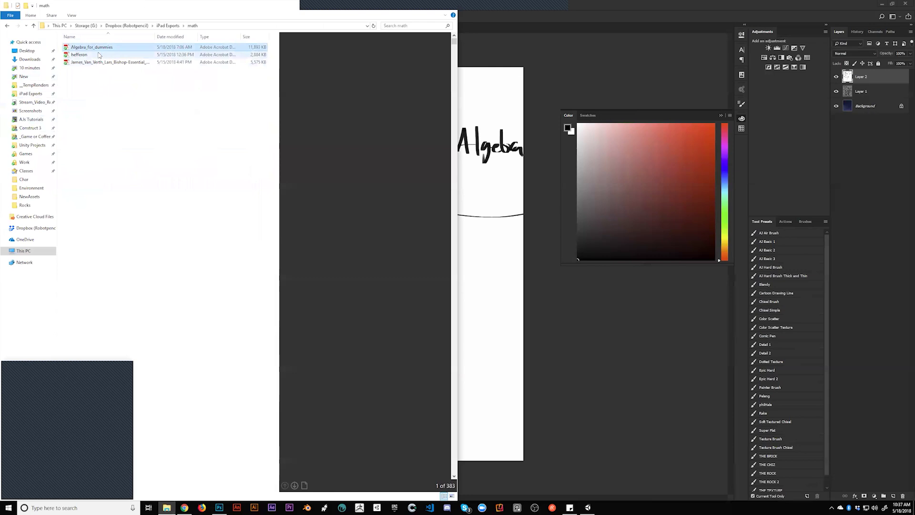
pyautogui.click(98, 55)
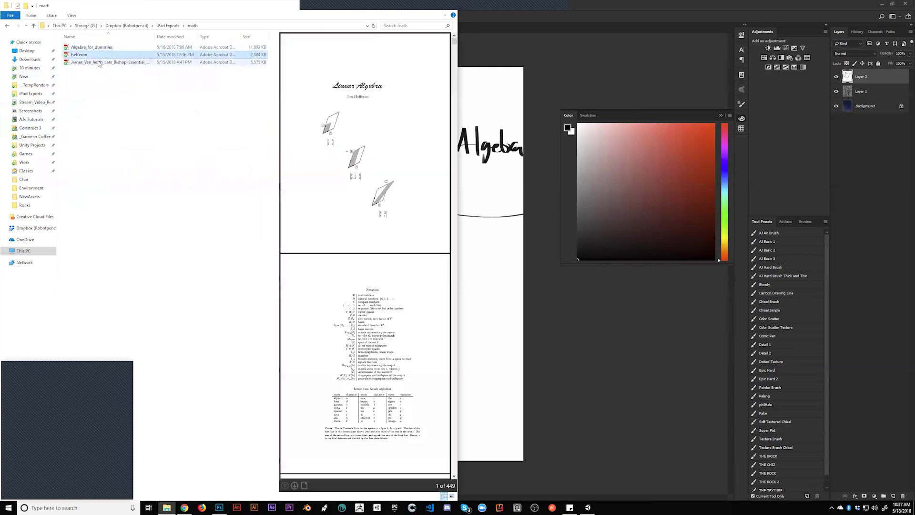
pyautogui.click(100, 63)
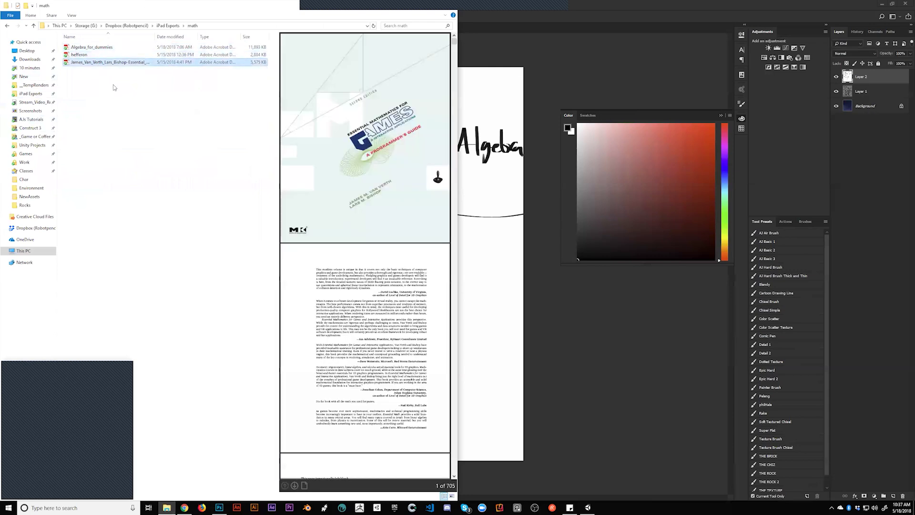
pyautogui.click(676, 16)
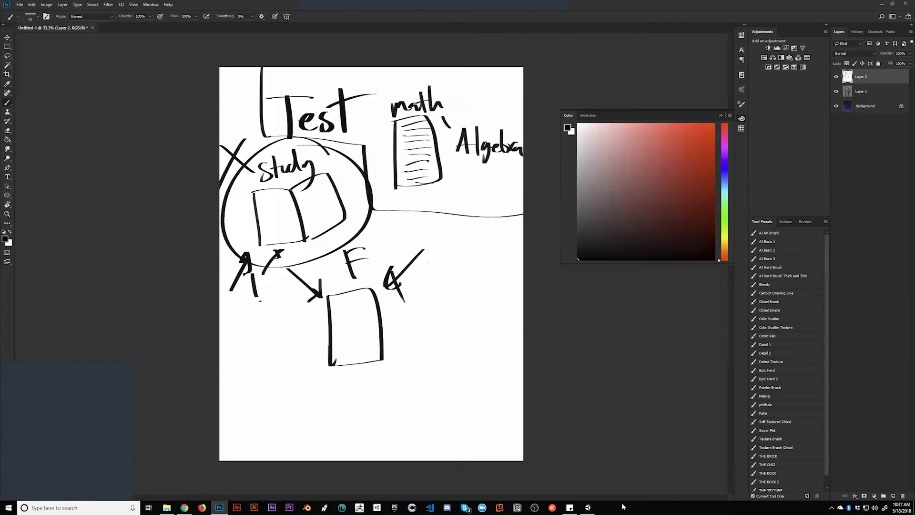
# Collapse the floating Color panel to clear the sketch canvas
pyautogui.moveTo(589, 507)
pyautogui.click(741, 119)
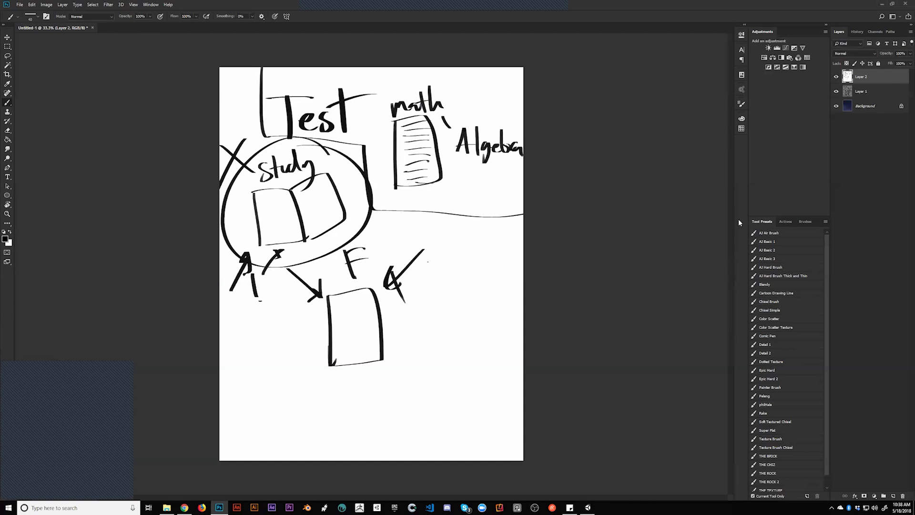
# Toggle Layer 2's visibility and draw a downward arrow beside the word Test
pyautogui.click(835, 77)
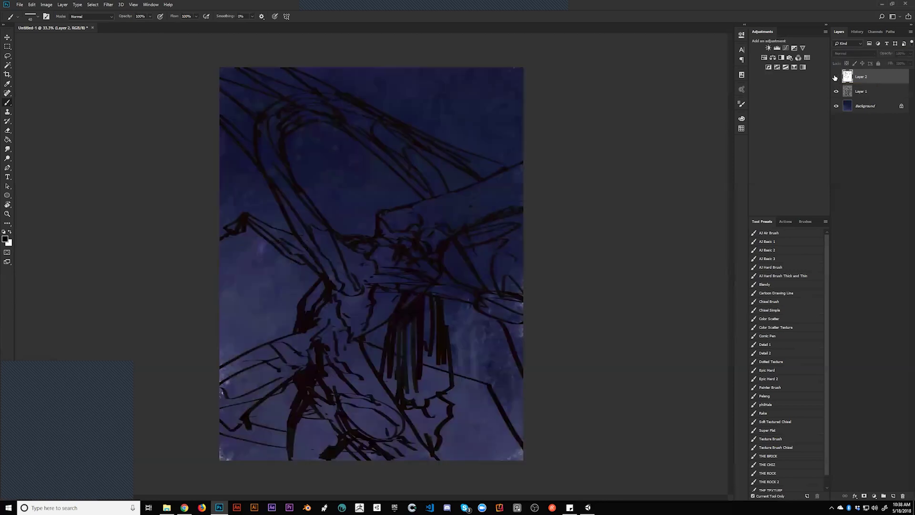
pyautogui.click(835, 77)
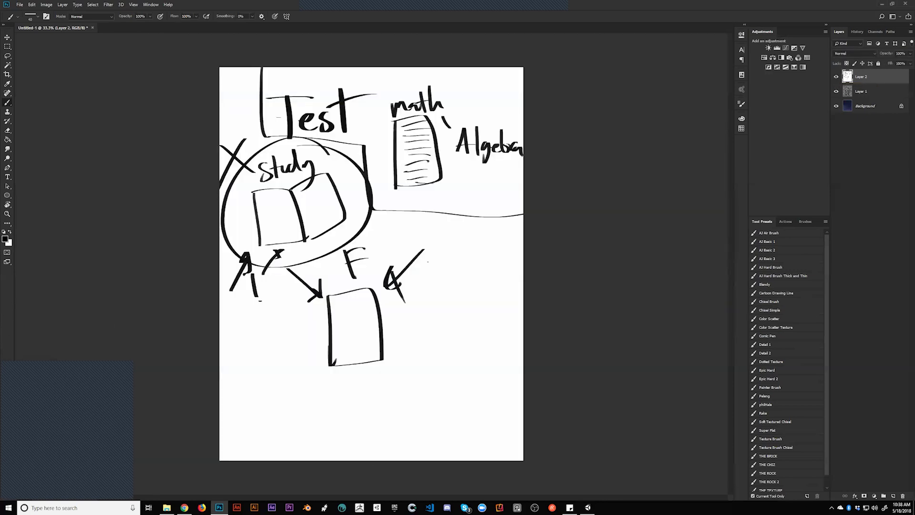
pyautogui.moveTo(236, 94); pyautogui.dragTo(252, 130)
# Hide the diagram layer to reveal the figure and add a new layer above the Background
pyautogui.click(836, 76)
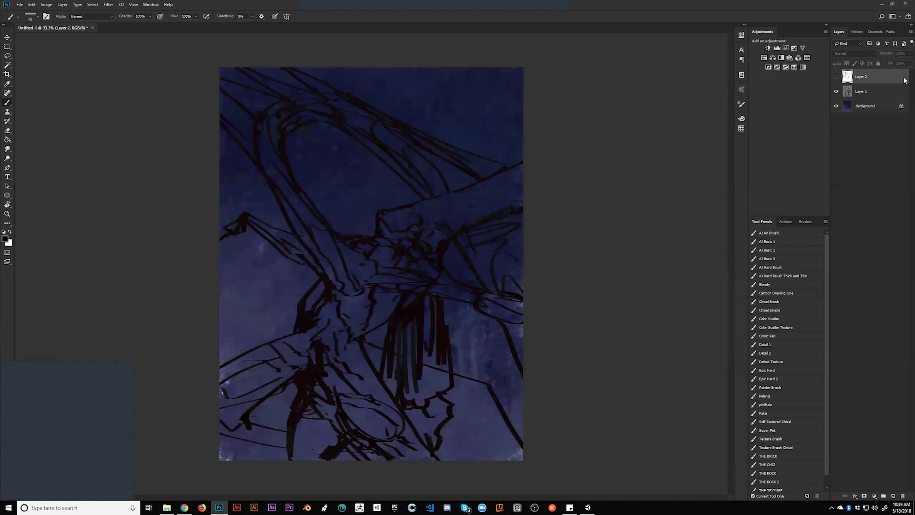
pyautogui.click(851, 106)
pyautogui.hotkey('ctrl', 'shift', 'alt', 'n')
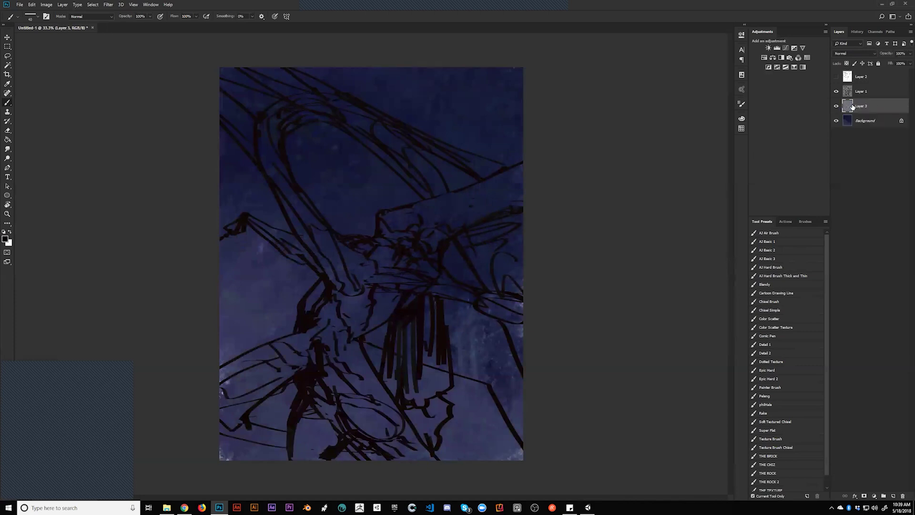
# Block in a dark diagonal stroke across the figure, shrinking the brush to 100
pyautogui.press(']')
pyautogui.press(']')
pyautogui.press(']')
pyautogui.press(']')
pyautogui.press(']')
pyautogui.press(']')
pyautogui.press(']')
pyautogui.press(']')
pyautogui.press('[')
pyautogui.press('[')
pyautogui.press('[')
pyautogui.press('[')
pyautogui.moveTo(287, 190); pyautogui.dragTo(288, 227)
pyautogui.hotkey('ctrl', 'z')
pyautogui.moveTo(304, 221)
pyautogui.mouseDown()
pyautogui.moveTo(343, 297)
pyautogui.moveTo(331, 261)
pyautogui.moveTo(353, 297)
pyautogui.mouseUp()
pyautogui.moveTo(307, 217); pyautogui.dragTo(329, 253)
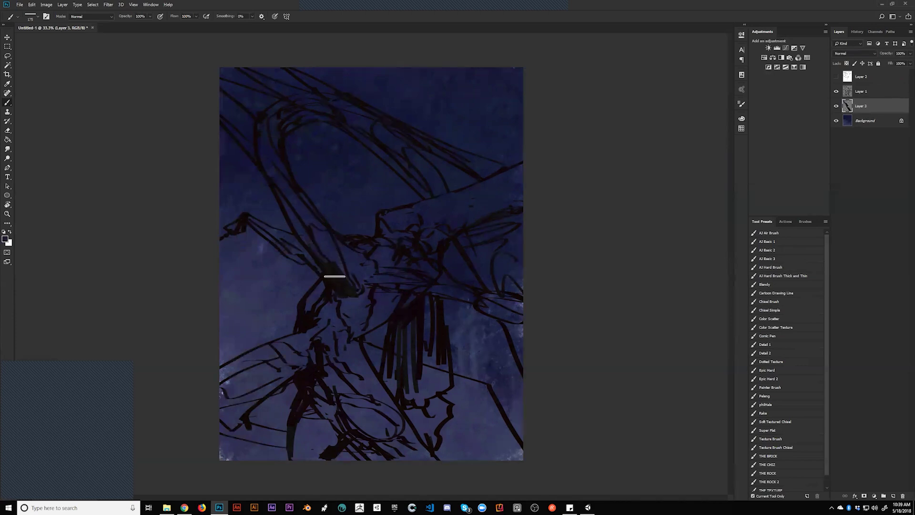
pyautogui.press('[')
pyautogui.press('[')
pyautogui.moveTo(327, 262); pyautogui.dragTo(333, 284)
pyautogui.press('[')
# Paint a light cyan stripe along the arm and lower Layer 1's fill to about 53%
pyautogui.click(742, 105)
pyautogui.click(741, 119)
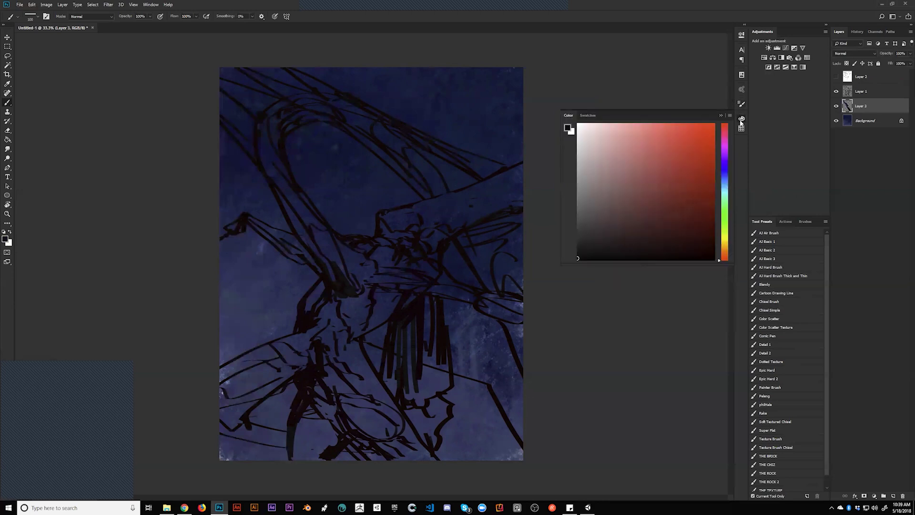
pyautogui.click(724, 188)
pyautogui.click(688, 145)
pyautogui.moveTo(318, 240)
pyautogui.mouseDown()
pyautogui.moveTo(353, 291)
pyautogui.moveTo(336, 291)
pyautogui.moveTo(358, 289)
pyautogui.mouseUp()
pyautogui.click(868, 92)
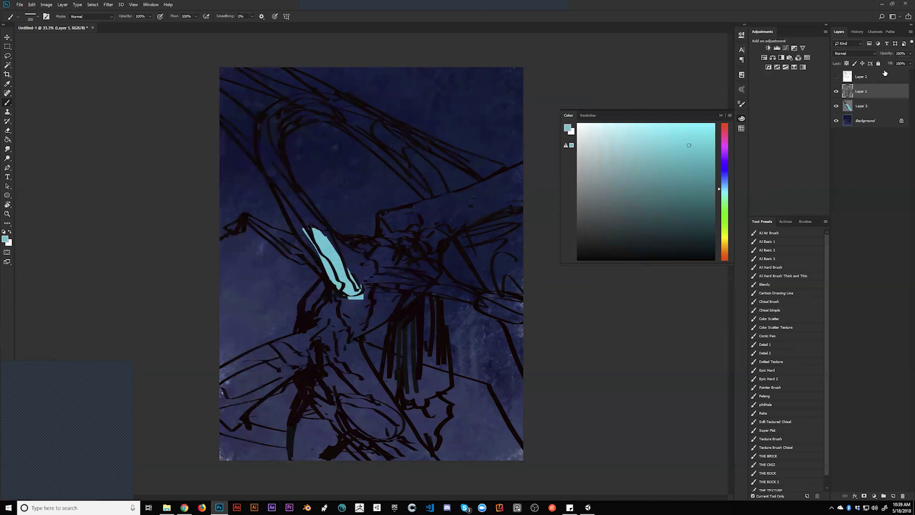
pyautogui.moveTo(890, 63); pyautogui.dragTo(874, 61)
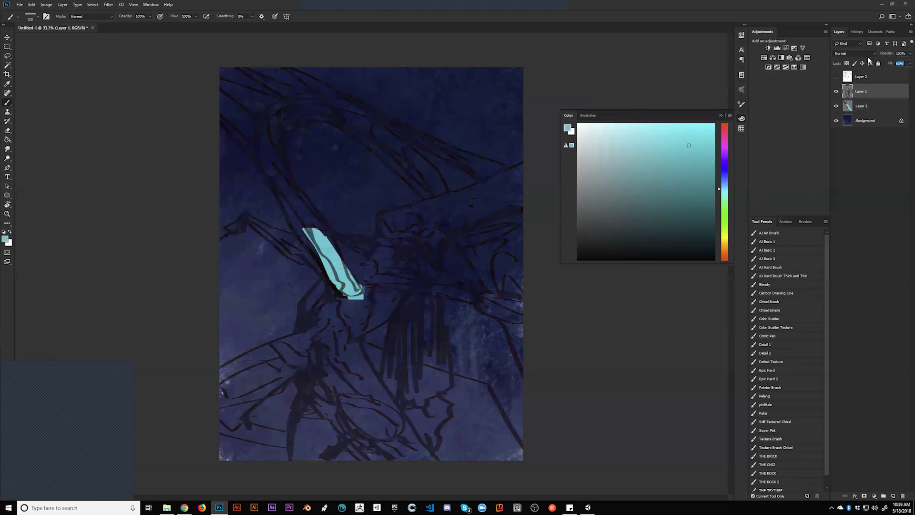
# Paint brown above the cyan stripe toward the top-left edge, then undo the upper strokes
pyautogui.click(724, 248)
pyautogui.click(725, 249)
pyautogui.click(678, 186)
pyautogui.moveTo(336, 281)
pyautogui.mouseDown()
pyautogui.moveTo(317, 246)
pyautogui.moveTo(343, 272)
pyautogui.moveTo(279, 181)
pyautogui.moveTo(262, 133)
pyautogui.moveTo(263, 149)
pyautogui.mouseUp()
pyautogui.moveTo(219, 92)
pyautogui.mouseDown()
pyautogui.moveTo(264, 154)
pyautogui.moveTo(222, 108)
pyautogui.moveTo(284, 201)
pyautogui.moveTo(275, 135)
pyautogui.moveTo(247, 91)
pyautogui.mouseUp()
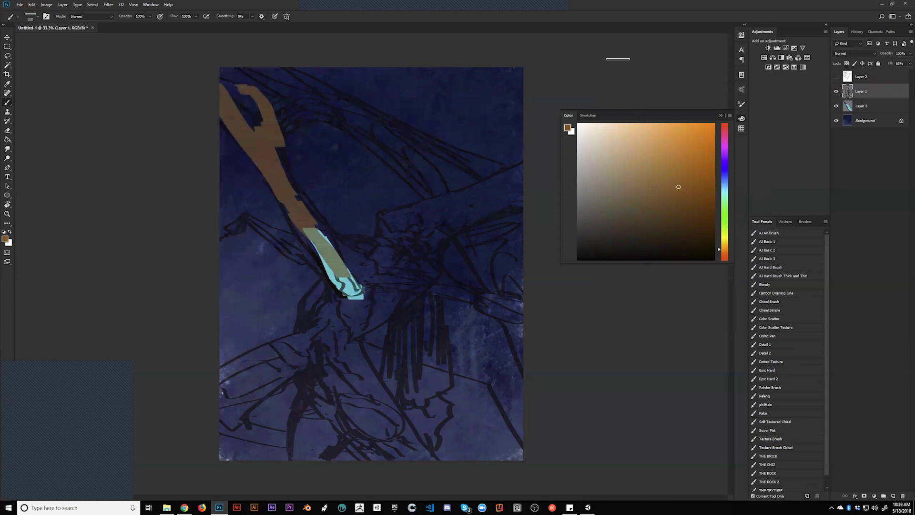
pyautogui.hotkey('ctrl', 'alt', 'z')
pyautogui.hotkey('ctrl', 'alt', 'z')
pyautogui.hotkey('ctrl', 'alt', 'z')
pyautogui.hotkey('ctrl', 'alt', 'z')
pyautogui.hotkey('ctrl', 'alt', 'z')
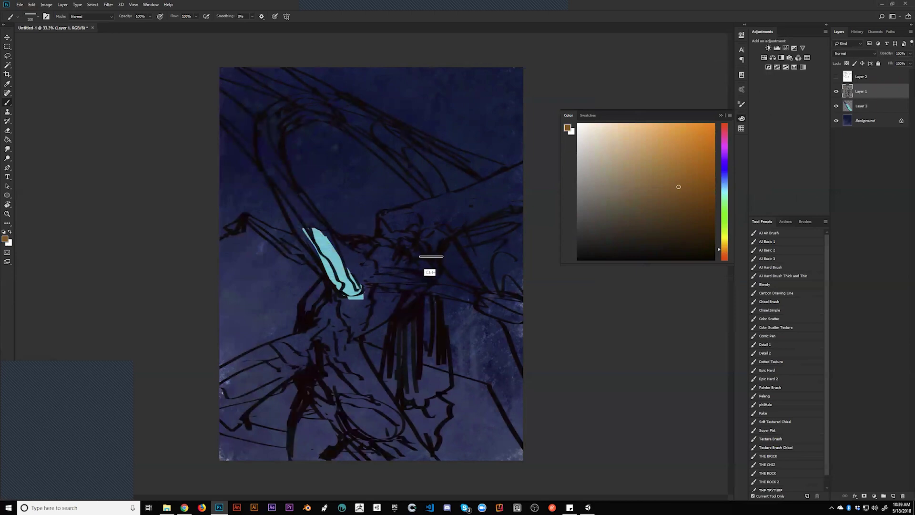
# On Layer 3, paint brown over the top of the cyan stripe
pyautogui.click(866, 107)
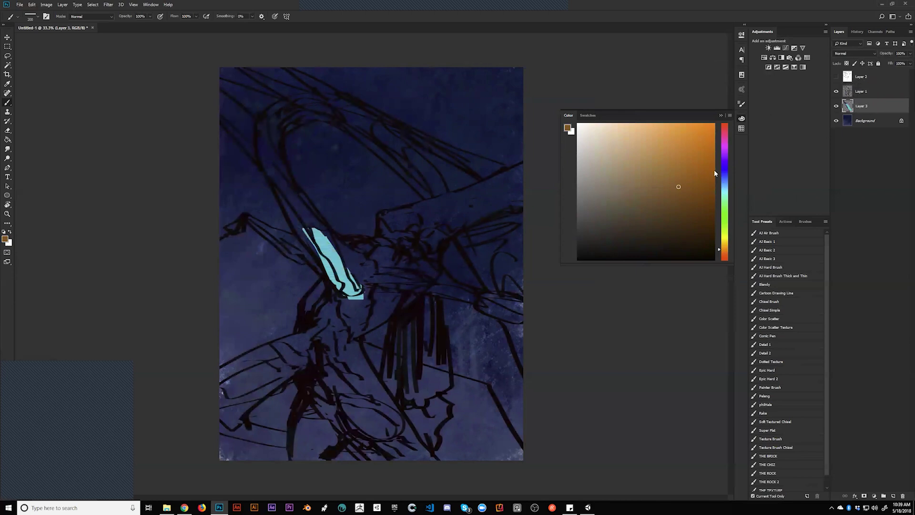
pyautogui.click(860, 95)
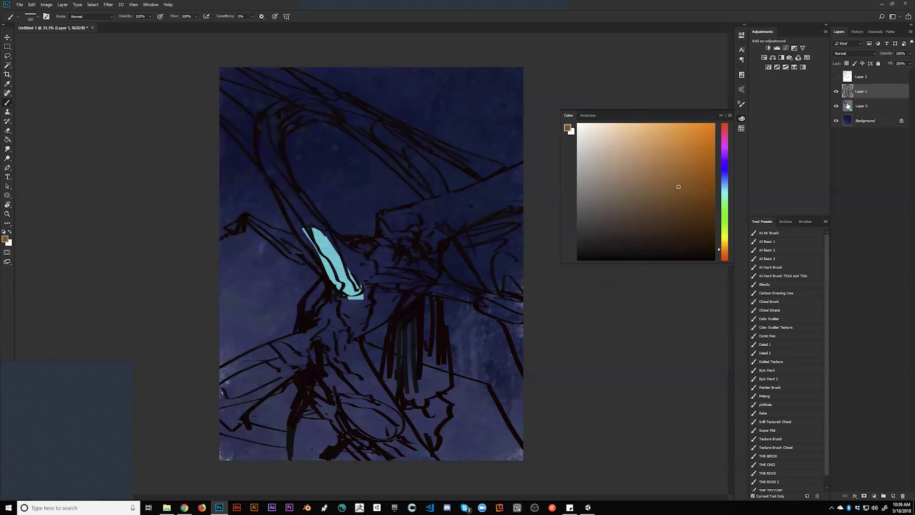
pyautogui.click(866, 111)
pyautogui.click(871, 96)
pyautogui.click(867, 113)
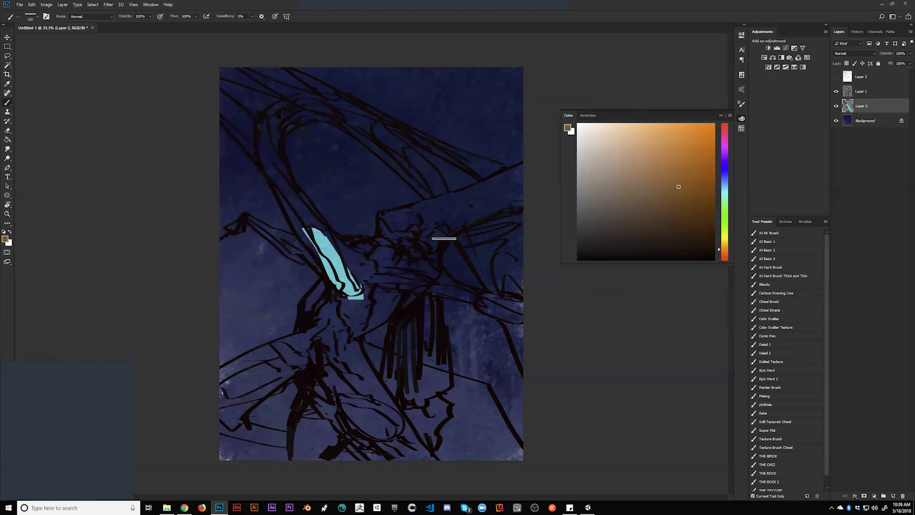
pyautogui.moveTo(305, 214)
pyautogui.mouseDown()
pyautogui.moveTo(332, 246)
pyautogui.moveTo(277, 170)
pyautogui.mouseUp()
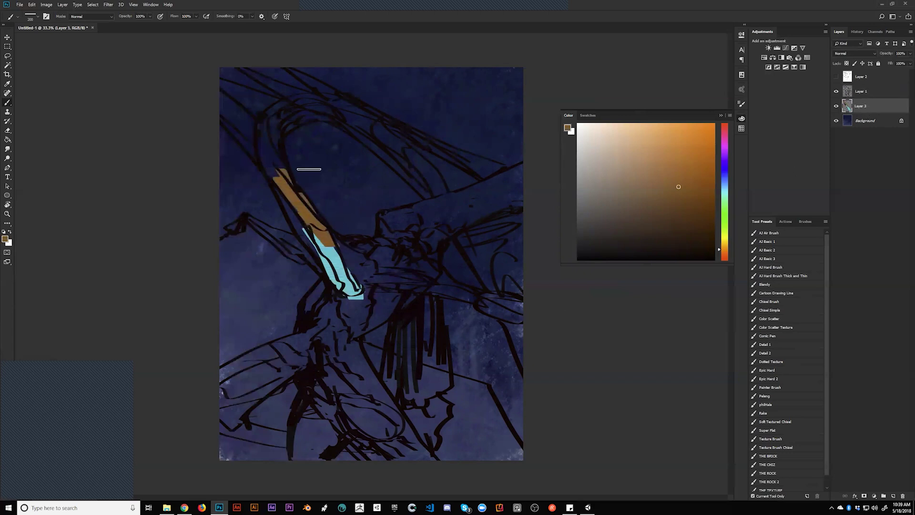
# Lower Layer 1's fill to about 73% and extend the brown band on Layer 3 to the top-left edge
pyautogui.click(863, 91)
pyautogui.moveTo(890, 63); pyautogui.dragTo(885, 66)
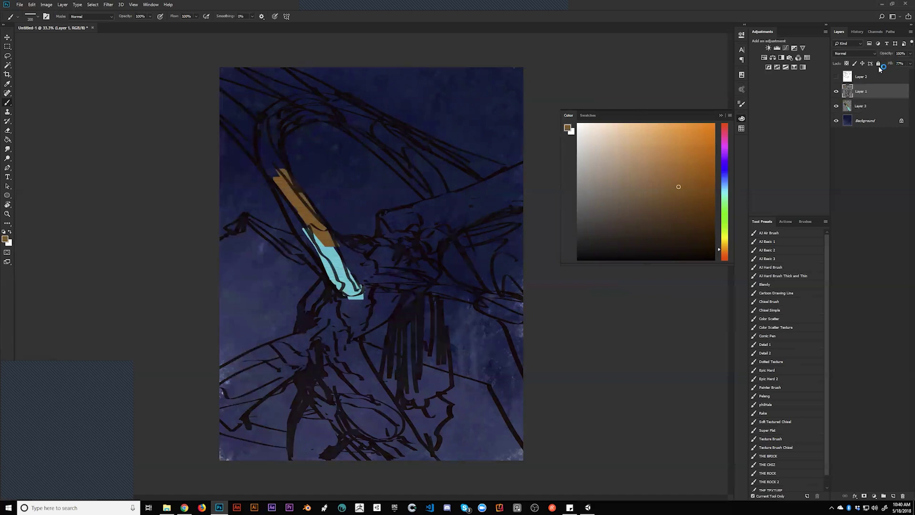
pyautogui.click(868, 107)
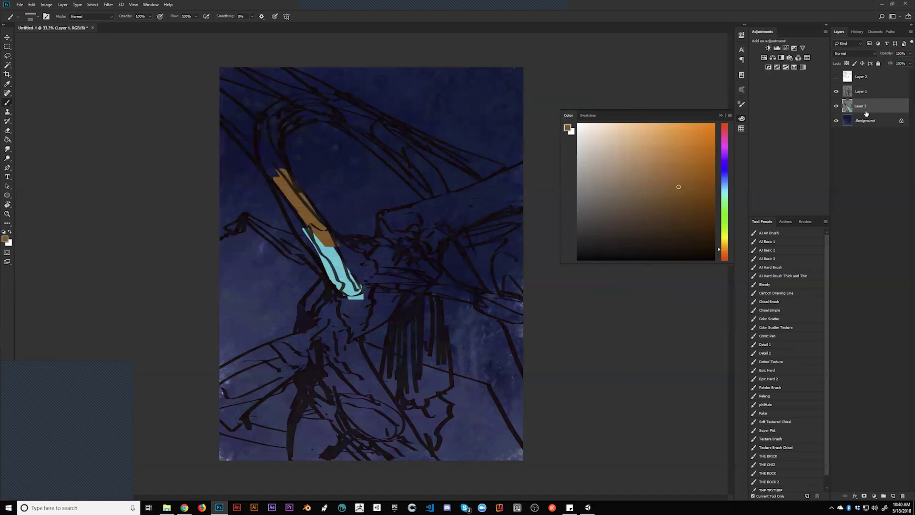
pyautogui.moveTo(273, 138)
pyautogui.mouseDown()
pyautogui.moveTo(300, 226)
pyautogui.moveTo(251, 127)
pyautogui.moveTo(219, 96)
pyautogui.moveTo(234, 88)
pyautogui.moveTo(260, 138)
pyautogui.moveTo(272, 128)
pyautogui.moveTo(253, 70)
pyautogui.moveTo(288, 100)
pyautogui.moveTo(281, 127)
pyautogui.moveTo(310, 97)
pyautogui.moveTo(293, 90)
pyautogui.moveTo(276, 112)
pyautogui.moveTo(249, 61)
pyautogui.moveTo(223, 103)
pyautogui.moveTo(276, 100)
pyautogui.moveTo(290, 81)
pyautogui.moveTo(307, 102)
pyautogui.moveTo(286, 107)
pyautogui.moveTo(307, 116)
pyautogui.moveTo(305, 84)
pyautogui.moveTo(334, 100)
pyautogui.mouseUp()
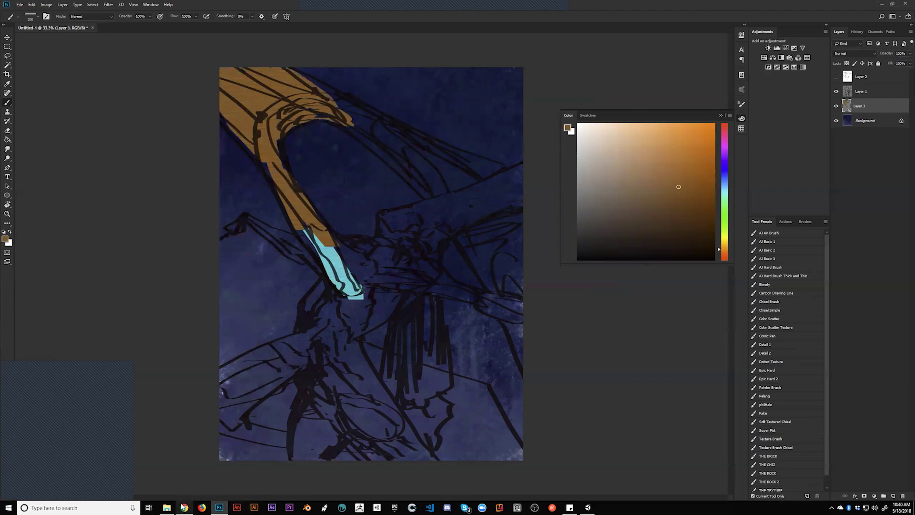
pyautogui.click(184, 507)
pyautogui.hotkey('ctrl', '2')
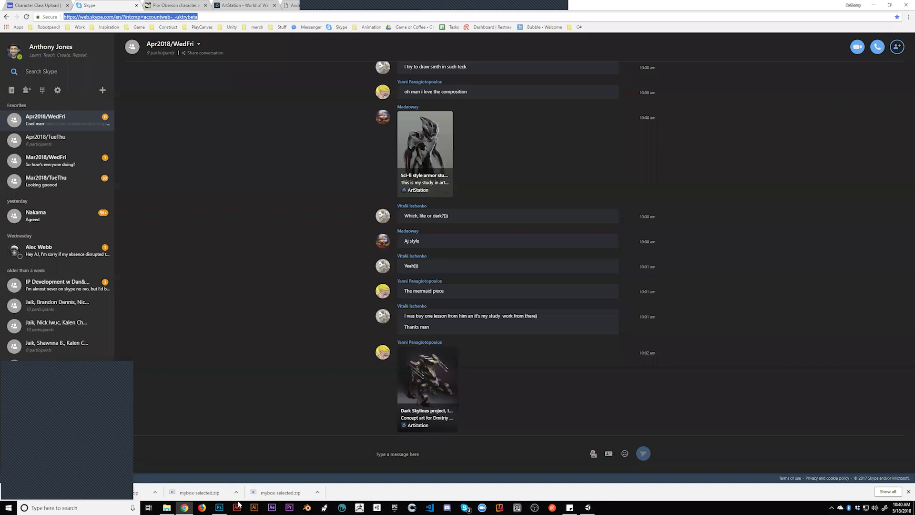
# Send a person's name as a message in the Skype group chat, then return to Photoshop
pyautogui.click(460, 450)
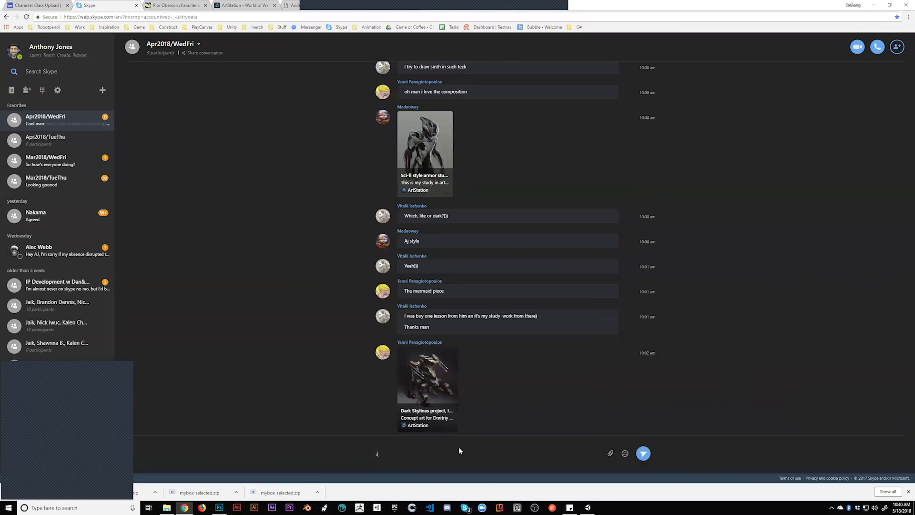
pyautogui.press('Return')
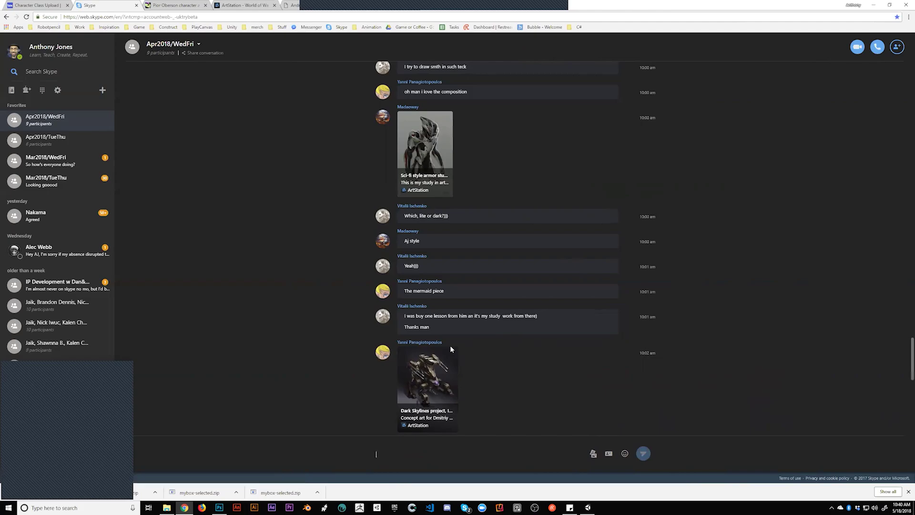
pyautogui.hotkey('alt', 'Tab')
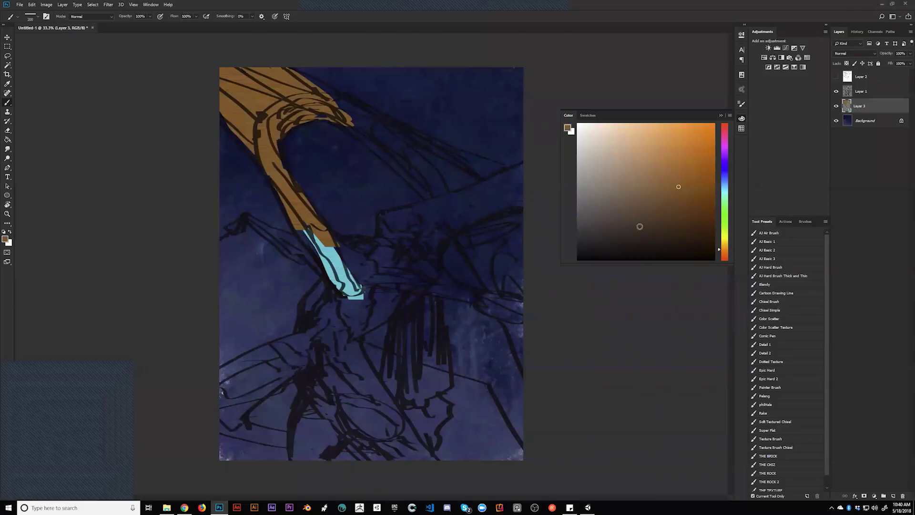
# With blue-grey, paint over the brown arm, cyan stripe and lower-left arm, undoing the corner patch
pyautogui.click(724, 183)
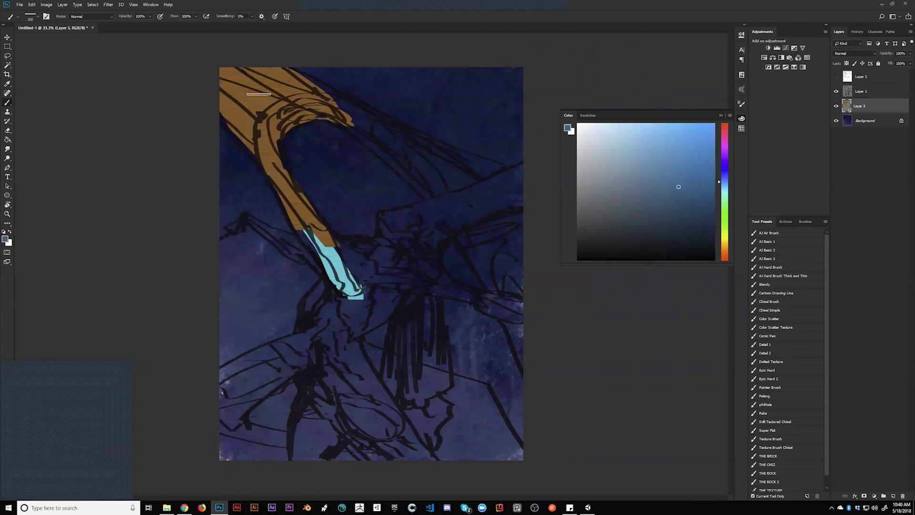
pyautogui.moveTo(272, 166)
pyautogui.mouseDown()
pyautogui.moveTo(220, 88)
pyautogui.moveTo(290, 199)
pyautogui.moveTo(245, 65)
pyautogui.moveTo(323, 110)
pyautogui.moveTo(280, 67)
pyautogui.moveTo(386, 140)
pyautogui.moveTo(335, 109)
pyautogui.moveTo(418, 179)
pyautogui.moveTo(420, 171)
pyautogui.moveTo(371, 126)
pyautogui.moveTo(426, 190)
pyautogui.moveTo(427, 180)
pyautogui.moveTo(312, 77)
pyautogui.moveTo(345, 113)
pyautogui.mouseUp()
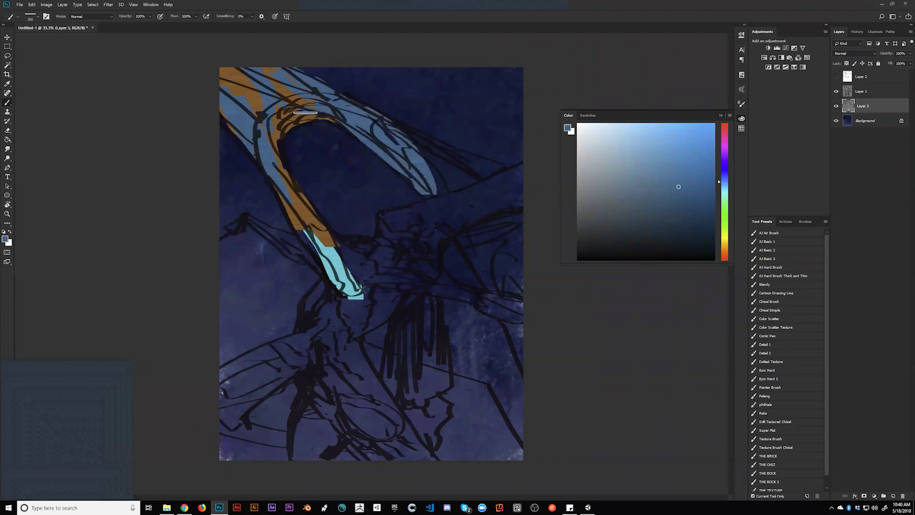
pyautogui.moveTo(307, 240)
pyautogui.mouseDown()
pyautogui.moveTo(346, 291)
pyautogui.moveTo(341, 251)
pyautogui.moveTo(375, 254)
pyautogui.moveTo(360, 257)
pyautogui.moveTo(358, 288)
pyautogui.mouseUp()
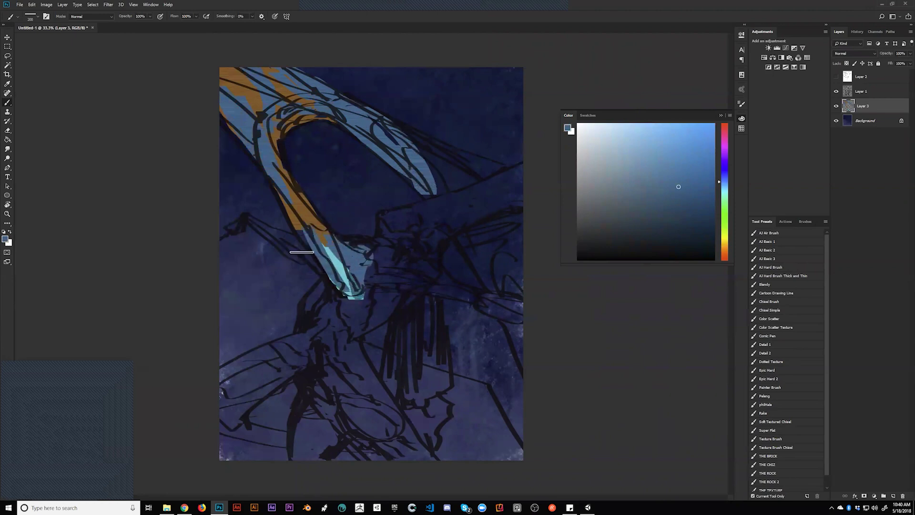
pyautogui.moveTo(250, 222)
pyautogui.mouseDown()
pyautogui.moveTo(321, 266)
pyautogui.moveTo(349, 297)
pyautogui.moveTo(345, 290)
pyautogui.moveTo(329, 283)
pyautogui.moveTo(313, 314)
pyautogui.moveTo(319, 285)
pyautogui.moveTo(322, 324)
pyautogui.moveTo(351, 297)
pyautogui.moveTo(336, 301)
pyautogui.moveTo(328, 333)
pyautogui.moveTo(323, 319)
pyautogui.moveTo(323, 349)
pyautogui.moveTo(309, 330)
pyautogui.moveTo(316, 330)
pyautogui.moveTo(201, 392)
pyautogui.moveTo(320, 335)
pyautogui.moveTo(211, 371)
pyautogui.moveTo(273, 354)
pyautogui.moveTo(217, 385)
pyautogui.moveTo(274, 358)
pyautogui.moveTo(250, 399)
pyautogui.moveTo(308, 357)
pyautogui.moveTo(224, 416)
pyautogui.moveTo(299, 347)
pyautogui.moveTo(266, 349)
pyautogui.moveTo(218, 380)
pyautogui.moveTo(214, 415)
pyautogui.moveTo(239, 421)
pyautogui.moveTo(231, 426)
pyautogui.moveTo(256, 442)
pyautogui.moveTo(262, 387)
pyautogui.mouseUp()
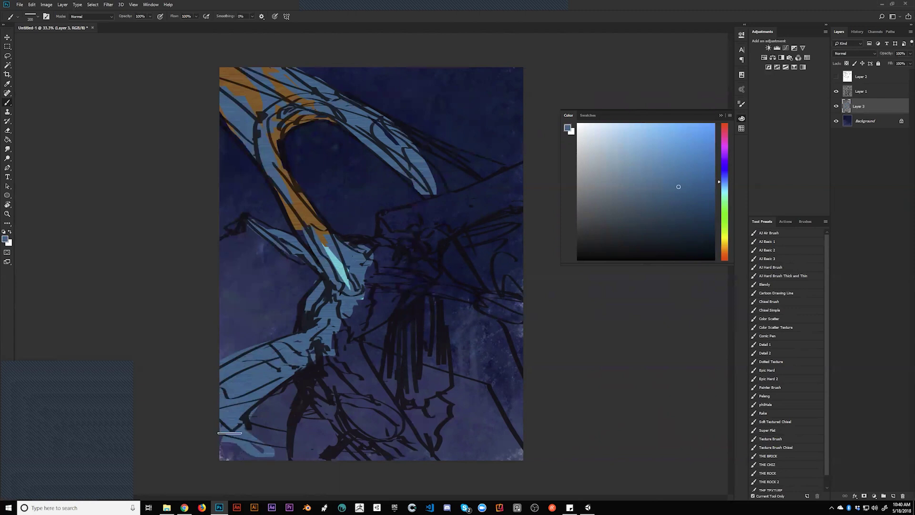
pyautogui.moveTo(246, 459)
pyautogui.mouseDown()
pyautogui.moveTo(225, 451)
pyautogui.moveTo(272, 460)
pyautogui.moveTo(355, 453)
pyautogui.moveTo(340, 417)
pyautogui.moveTo(265, 437)
pyautogui.mouseUp()
pyautogui.hotkey('ctrl', 'z')
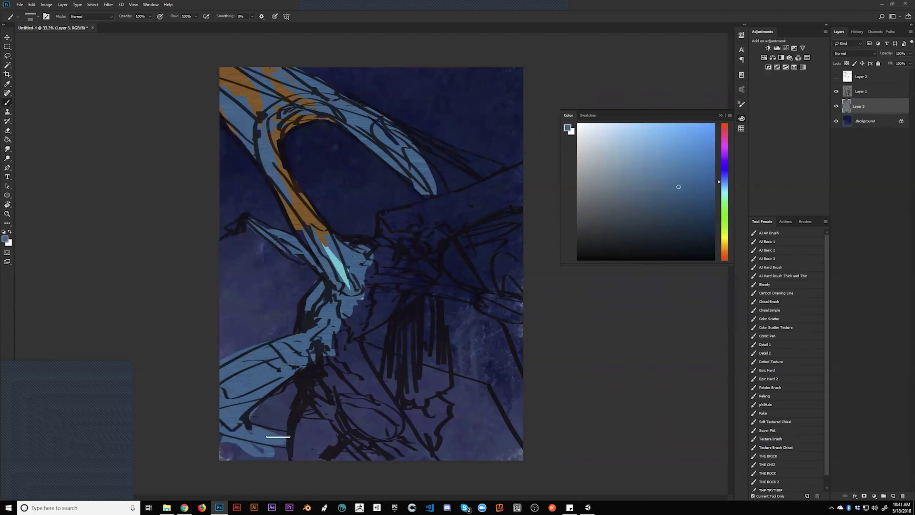
pyautogui.moveTo(332, 369)
pyautogui.mouseDown()
pyautogui.moveTo(311, 383)
pyautogui.moveTo(314, 395)
pyautogui.moveTo(314, 358)
pyautogui.moveTo(319, 403)
pyautogui.moveTo(298, 435)
pyautogui.moveTo(310, 391)
pyautogui.moveTo(328, 414)
pyautogui.moveTo(347, 369)
pyautogui.moveTo(344, 340)
pyautogui.moveTo(376, 300)
pyautogui.moveTo(293, 197)
pyautogui.moveTo(291, 175)
pyautogui.moveTo(321, 208)
pyautogui.moveTo(278, 139)
pyautogui.mouseUp()
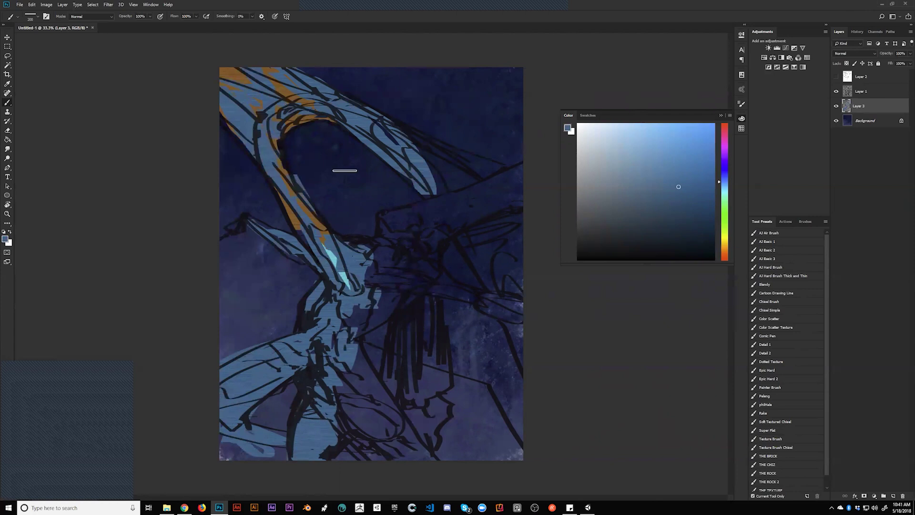
# Flip the canvas horizontally and fill the arm edges, face and under-arm patch with light blue
pyautogui.press('h')
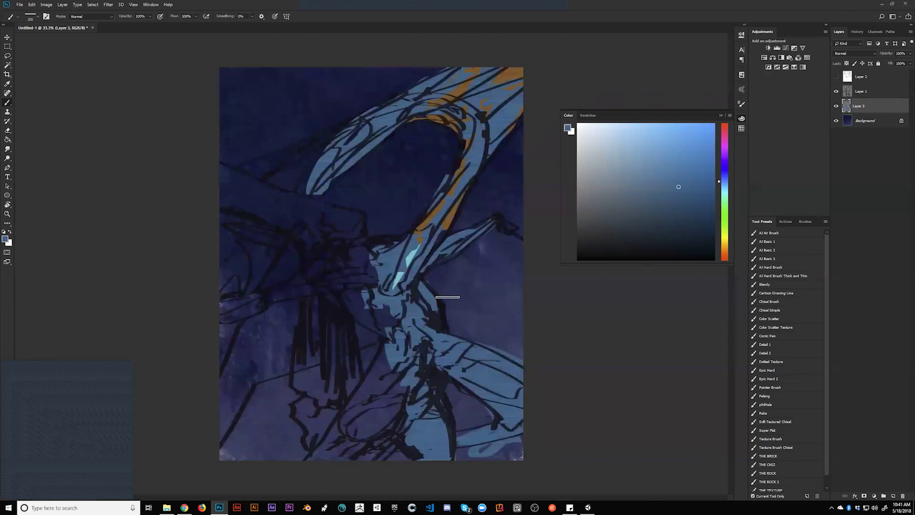
pyautogui.moveTo(336, 140)
pyautogui.mouseDown()
pyautogui.moveTo(250, 175)
pyautogui.moveTo(291, 149)
pyautogui.moveTo(250, 160)
pyautogui.moveTo(402, 104)
pyautogui.moveTo(276, 176)
pyautogui.moveTo(297, 168)
pyautogui.moveTo(291, 184)
pyautogui.moveTo(319, 187)
pyautogui.moveTo(308, 185)
pyautogui.moveTo(313, 170)
pyautogui.moveTo(363, 138)
pyautogui.mouseUp()
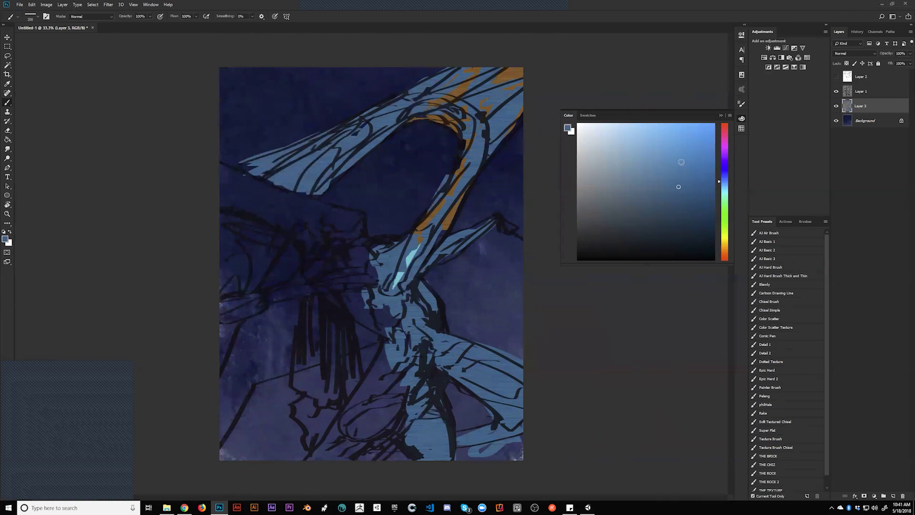
pyautogui.moveTo(372, 299)
pyautogui.mouseDown()
pyautogui.moveTo(361, 268)
pyautogui.moveTo(337, 256)
pyautogui.moveTo(356, 251)
pyautogui.mouseUp()
pyautogui.moveTo(233, 170)
pyautogui.mouseDown()
pyautogui.moveTo(238, 195)
pyautogui.moveTo(233, 179)
pyautogui.moveTo(350, 216)
pyautogui.moveTo(353, 225)
pyautogui.moveTo(309, 236)
pyautogui.mouseUp()
pyautogui.moveTo(248, 202); pyautogui.dragTo(306, 230)
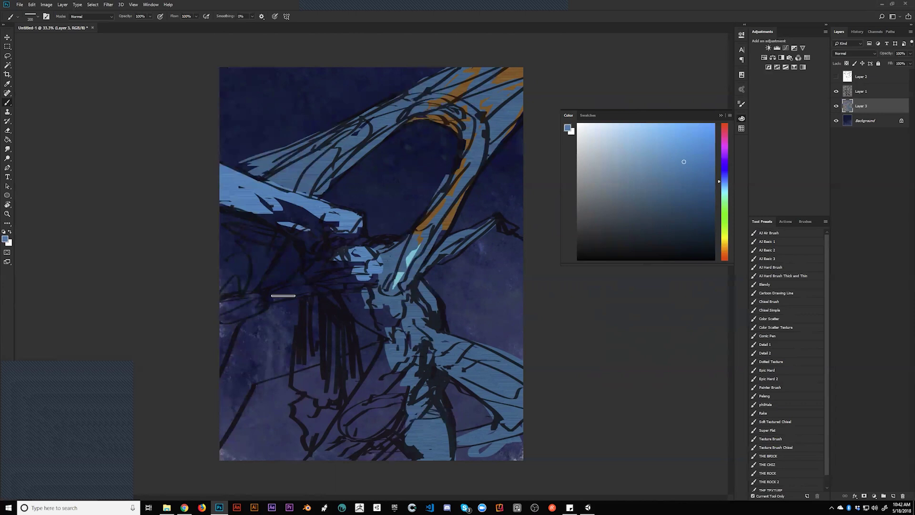
# Darken the light-blue wing with a sampled darker blue, then brush teal-green over the torso
pyautogui.moveTo(226, 211)
pyautogui.mouseDown()
pyautogui.moveTo(261, 237)
pyautogui.moveTo(267, 230)
pyautogui.mouseUp()
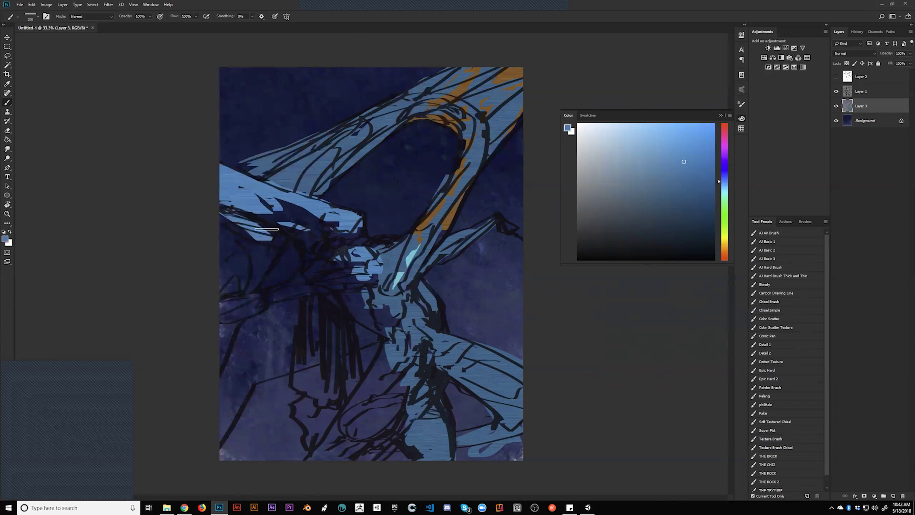
pyautogui.keyDown('alt'); pyautogui.click(292, 229); pyautogui.keyUp('alt')
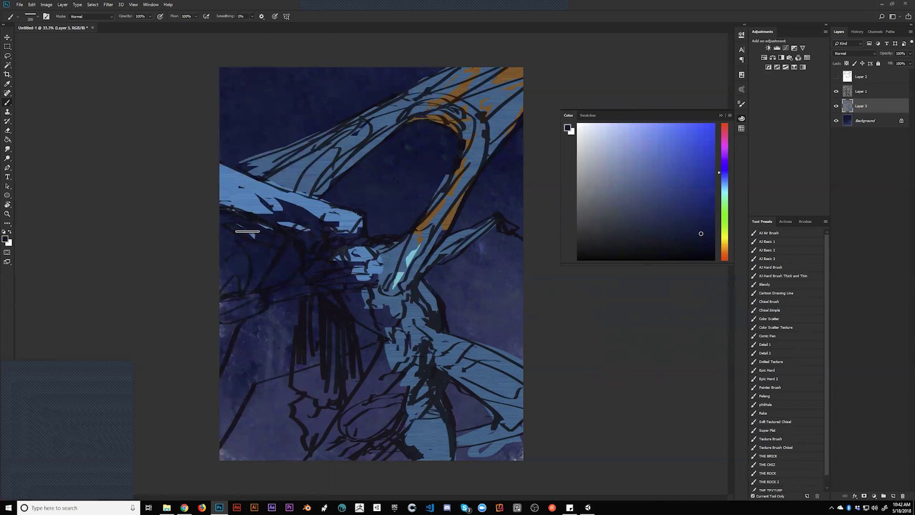
pyautogui.keyDown('alt'); pyautogui.click(291, 217); pyautogui.keyUp('alt')
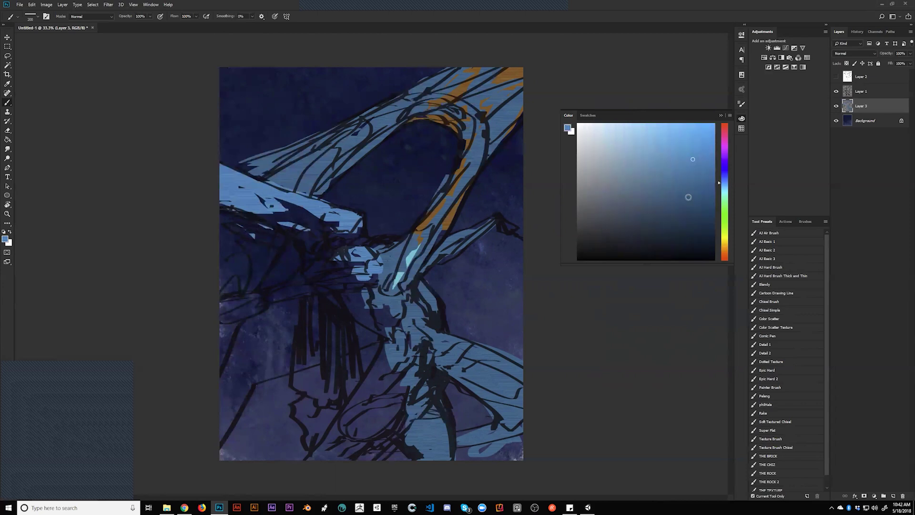
pyautogui.moveTo(251, 205)
pyautogui.mouseDown()
pyautogui.moveTo(266, 217)
pyautogui.moveTo(248, 199)
pyautogui.moveTo(293, 213)
pyautogui.moveTo(288, 205)
pyautogui.moveTo(311, 224)
pyautogui.moveTo(291, 216)
pyautogui.moveTo(324, 259)
pyautogui.moveTo(310, 270)
pyautogui.moveTo(349, 260)
pyautogui.moveTo(334, 243)
pyautogui.moveTo(349, 247)
pyautogui.moveTo(357, 220)
pyautogui.moveTo(363, 245)
pyautogui.moveTo(371, 244)
pyautogui.moveTo(321, 272)
pyautogui.moveTo(214, 307)
pyautogui.moveTo(354, 281)
pyautogui.moveTo(299, 290)
pyautogui.moveTo(324, 278)
pyautogui.moveTo(359, 312)
pyautogui.moveTo(365, 273)
pyautogui.moveTo(383, 328)
pyautogui.moveTo(390, 329)
pyautogui.moveTo(381, 294)
pyautogui.moveTo(406, 333)
pyautogui.mouseUp()
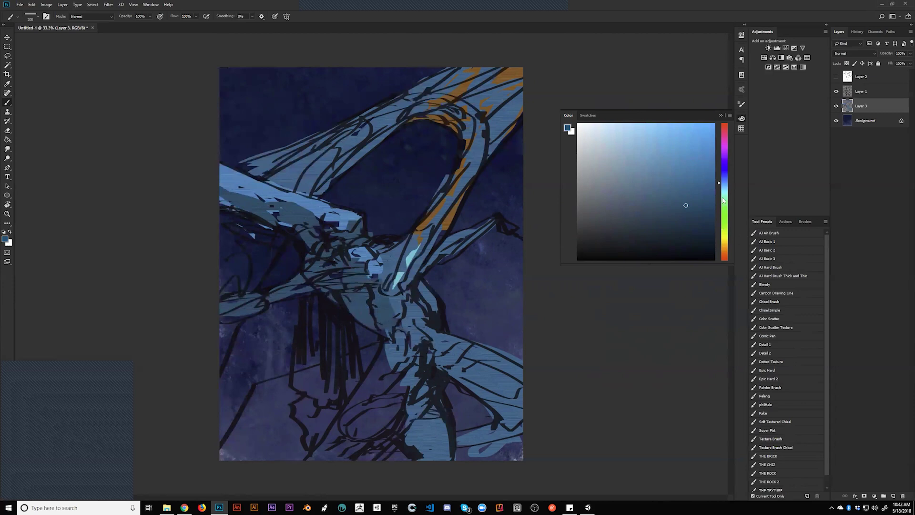
pyautogui.moveTo(724, 201); pyautogui.dragTo(721, 195)
pyautogui.moveTo(402, 321)
pyautogui.mouseDown()
pyautogui.moveTo(373, 304)
pyautogui.moveTo(370, 290)
pyautogui.moveTo(353, 289)
pyautogui.moveTo(387, 309)
pyautogui.moveTo(390, 280)
pyautogui.mouseUp()
# Brush teal-green over the shoulder, left arm, chest and the canvas's left edge
pyautogui.moveTo(346, 228)
pyautogui.mouseDown()
pyautogui.moveTo(333, 235)
pyautogui.moveTo(311, 216)
pyautogui.moveTo(317, 242)
pyautogui.mouseUp()
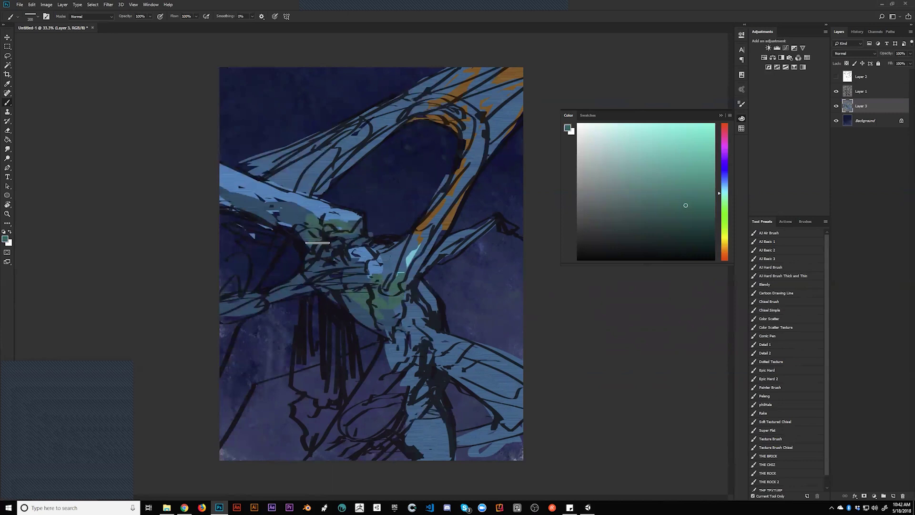
pyautogui.moveTo(230, 216)
pyautogui.mouseDown()
pyautogui.moveTo(274, 240)
pyautogui.moveTo(248, 272)
pyautogui.moveTo(225, 213)
pyautogui.moveTo(232, 268)
pyautogui.moveTo(270, 249)
pyautogui.moveTo(219, 260)
pyautogui.mouseUp()
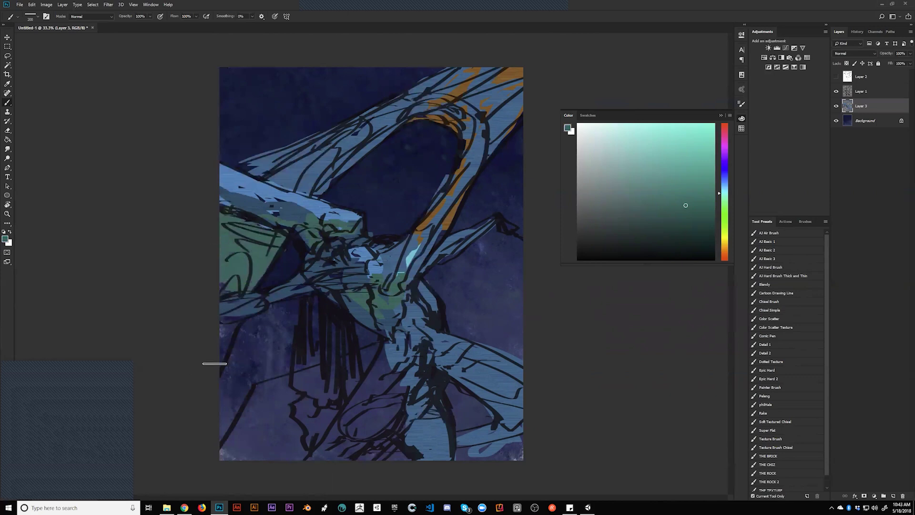
pyautogui.moveTo(231, 322); pyautogui.dragTo(213, 328)
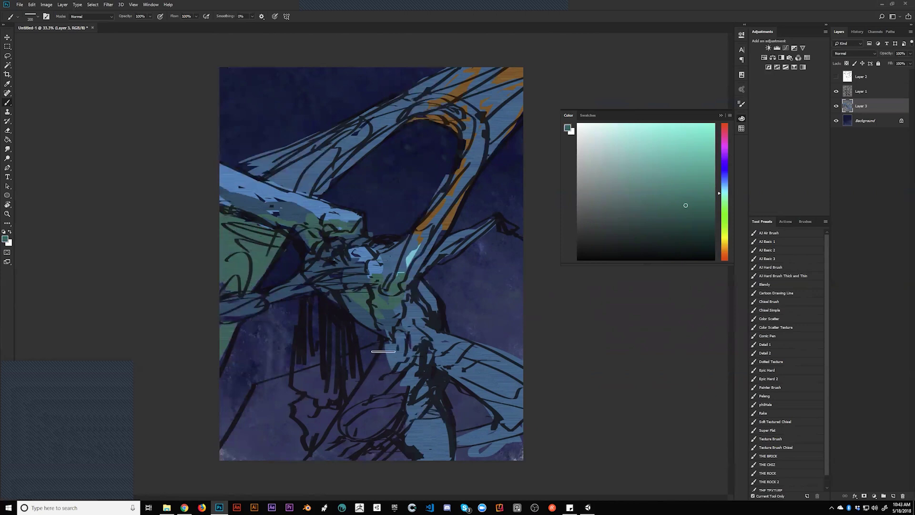
# Darken the lower body and hanging strands with sampled blues, flip the canvas horizontally, and switch to Unity
pyautogui.keyDown('alt'); pyautogui.click(409, 328); pyautogui.keyUp('alt')
pyautogui.moveTo(405, 340)
pyautogui.mouseDown()
pyautogui.moveTo(320, 459)
pyautogui.moveTo(328, 466)
pyautogui.moveTo(363, 429)
pyautogui.moveTo(374, 439)
pyautogui.moveTo(407, 399)
pyautogui.moveTo(391, 443)
pyautogui.mouseUp()
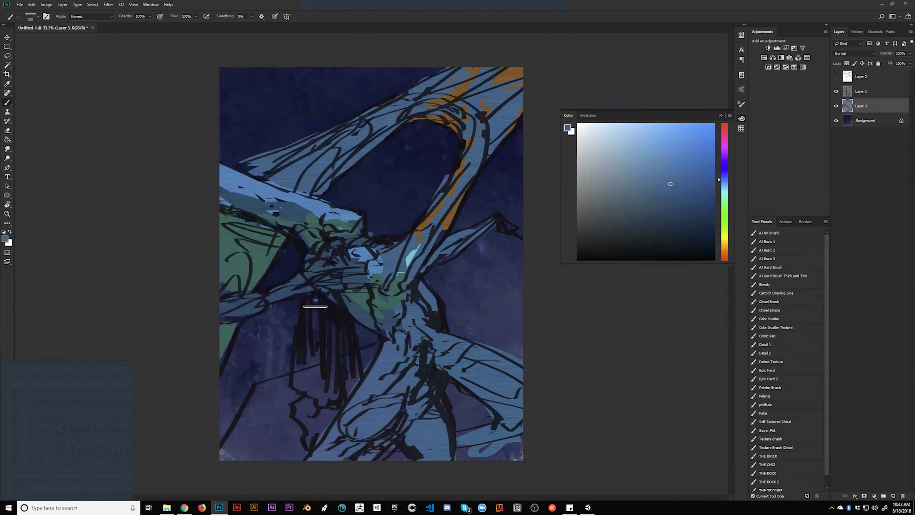
pyautogui.moveTo(315, 361)
pyautogui.mouseDown()
pyautogui.moveTo(317, 330)
pyautogui.moveTo(307, 423)
pyautogui.moveTo(328, 415)
pyautogui.mouseUp()
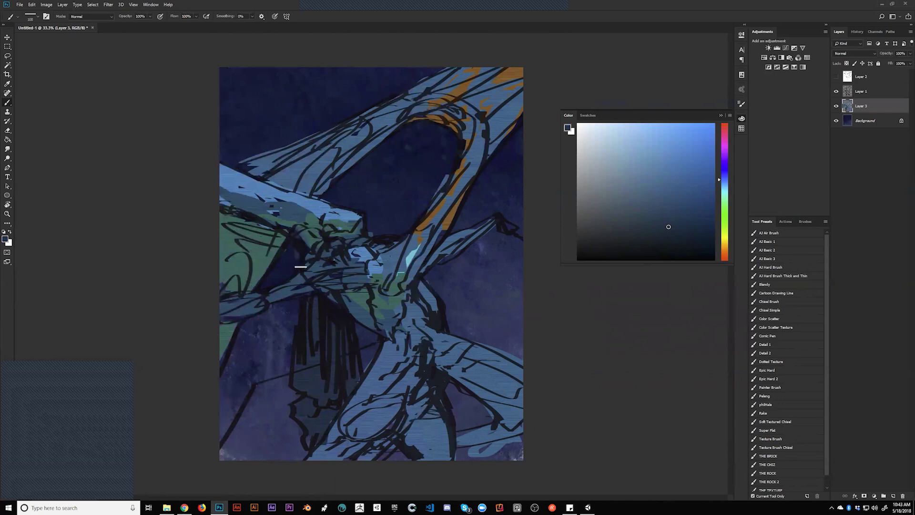
pyautogui.moveTo(294, 270); pyautogui.dragTo(292, 246)
pyautogui.moveTo(294, 304); pyautogui.dragTo(291, 327)
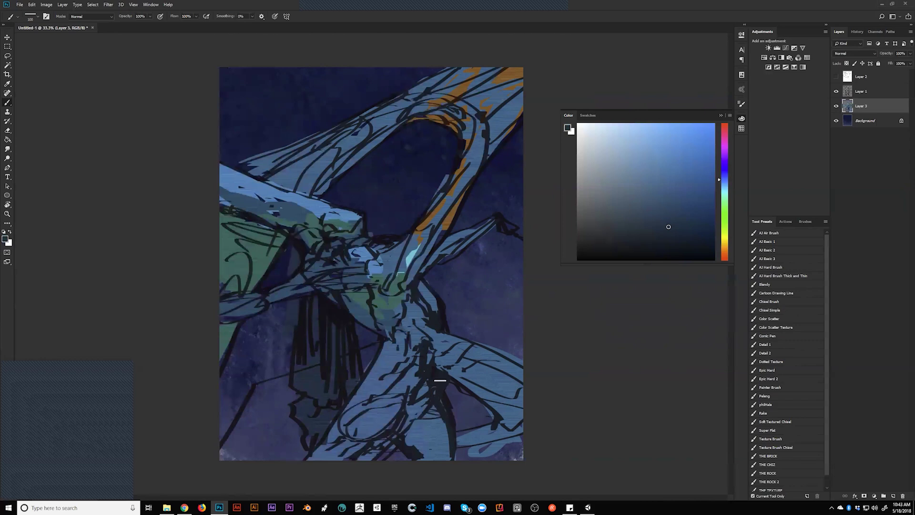
pyautogui.hotkey('ctrl', 'alt', 'h')
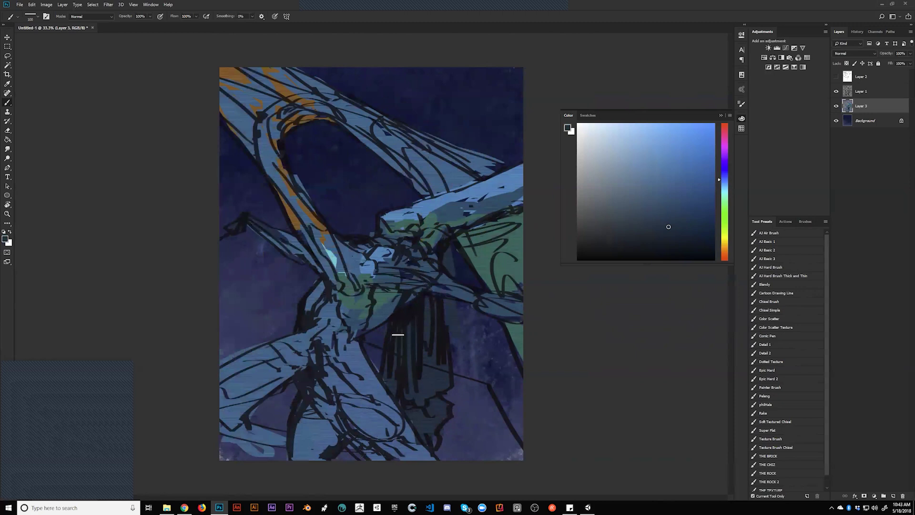
pyautogui.click(588, 507)
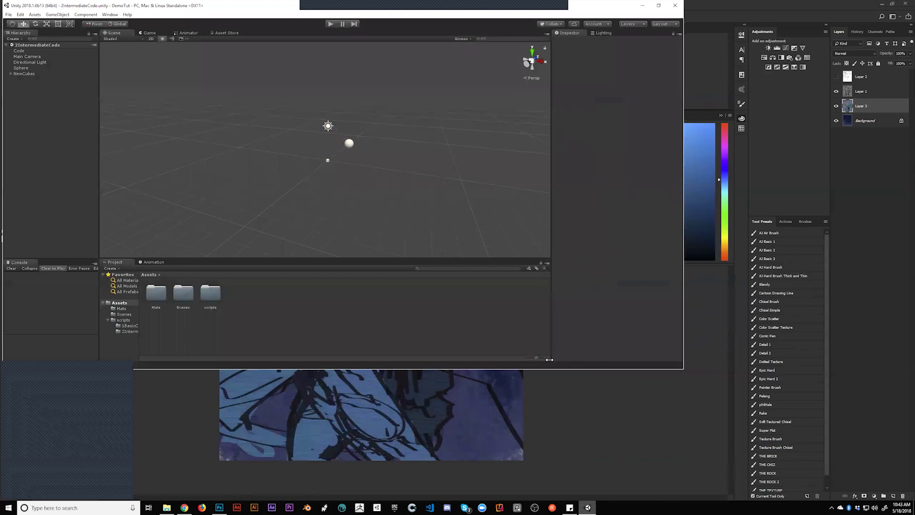
# Create a new scene asset named Demo inside the Scenes folder and open it
pyautogui.doubleClick(247, 334)
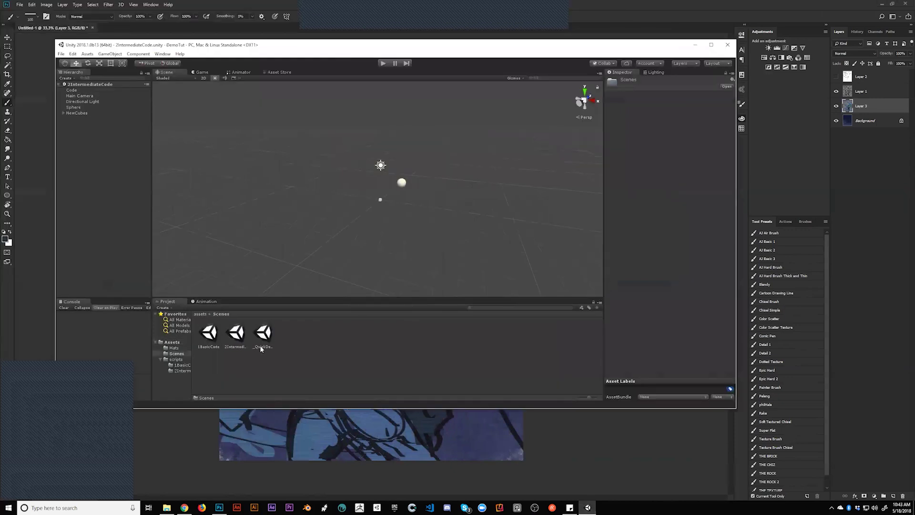
pyautogui.rightClick(326, 333)
pyautogui.moveTo(353, 337)
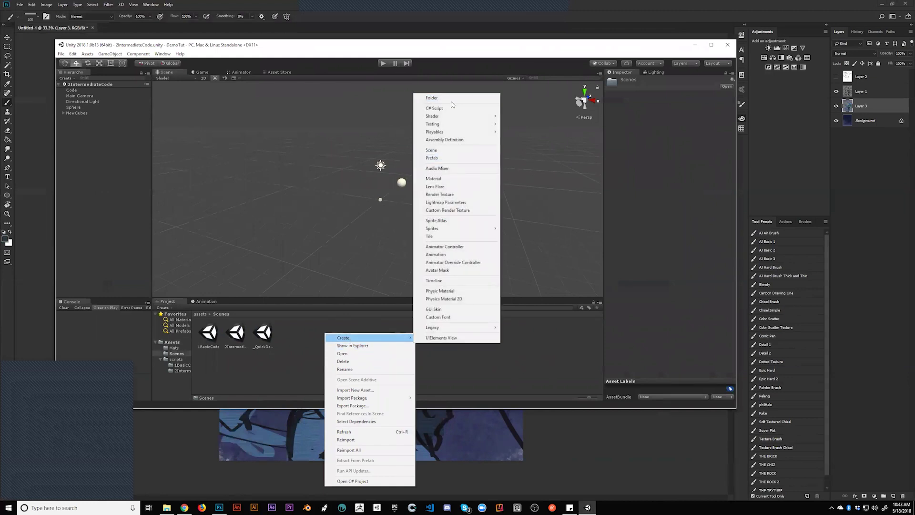
pyautogui.click(452, 151)
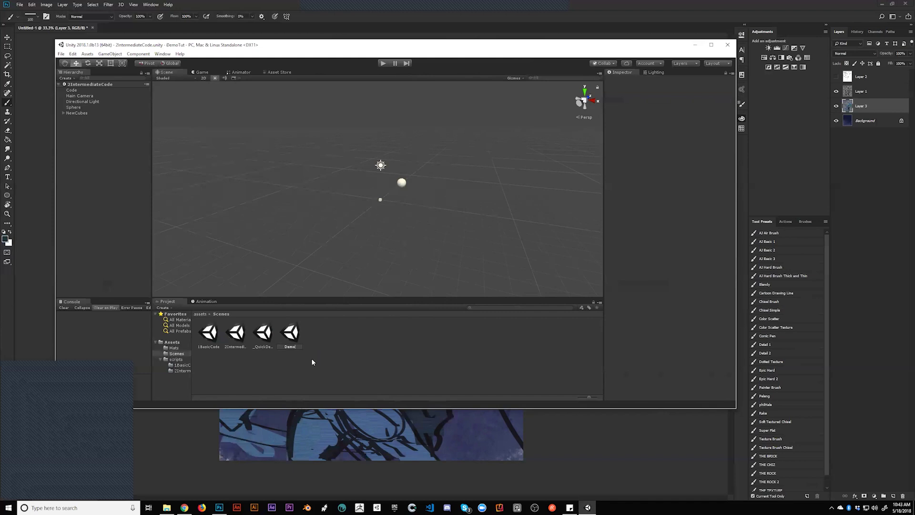
pyautogui.press('Return')
pyautogui.doubleClick(302, 331)
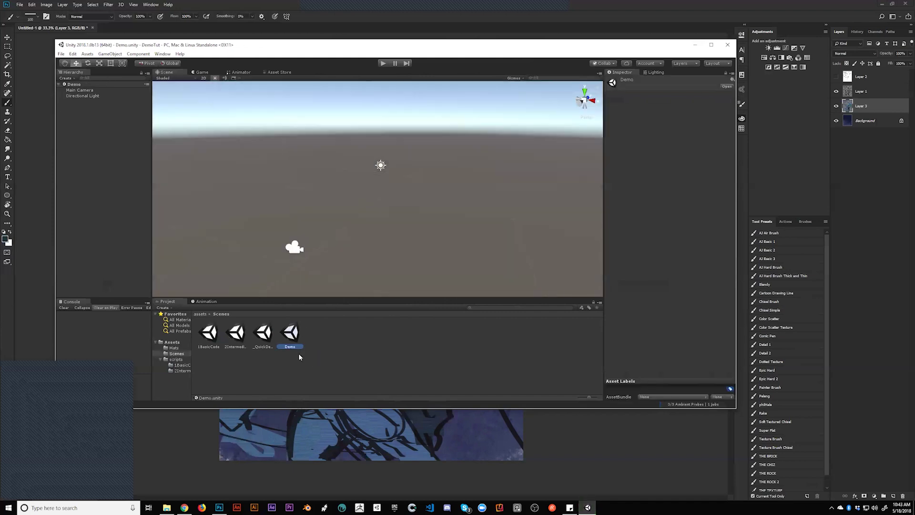
# Add an empty GameObject, reset its transform to the origin, and rename it Mesh
pyautogui.moveTo(374, 215); pyautogui.dragTo(229, 218)
pyautogui.click(344, 228)
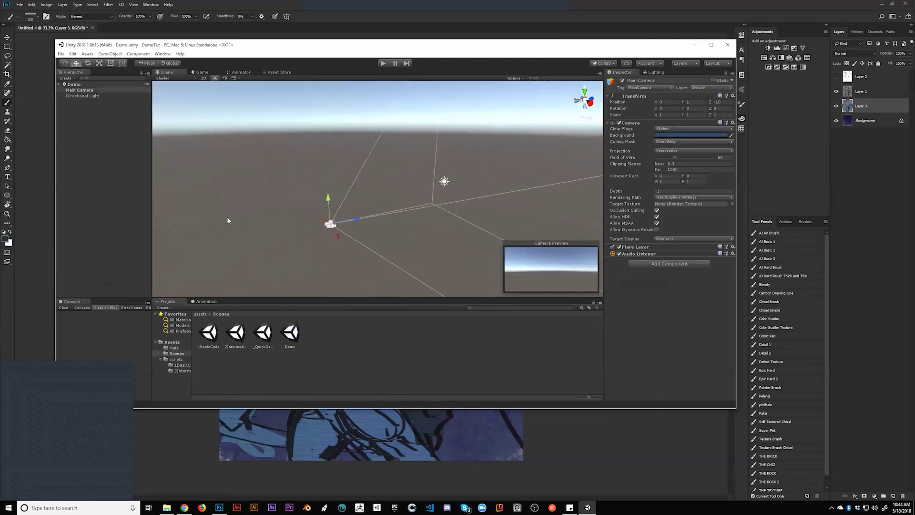
pyautogui.click(65, 101)
pyautogui.rightClick(88, 119)
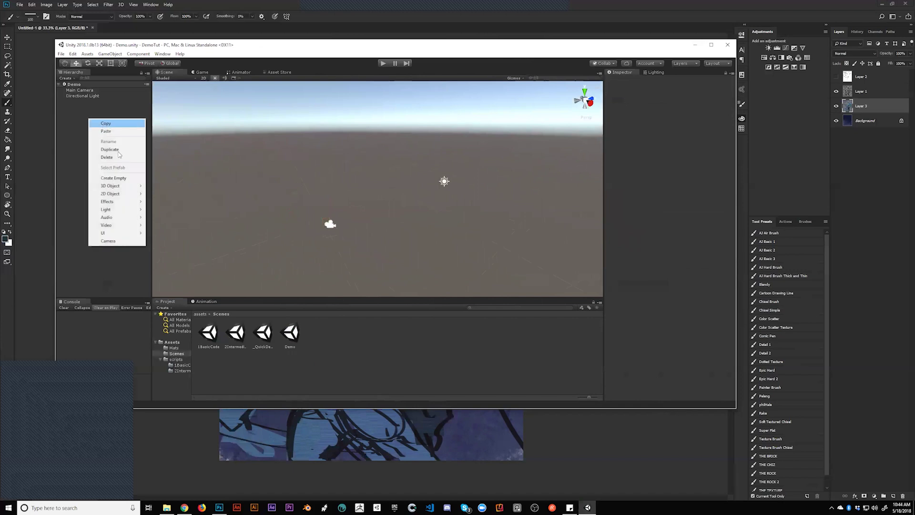
pyautogui.click(123, 179)
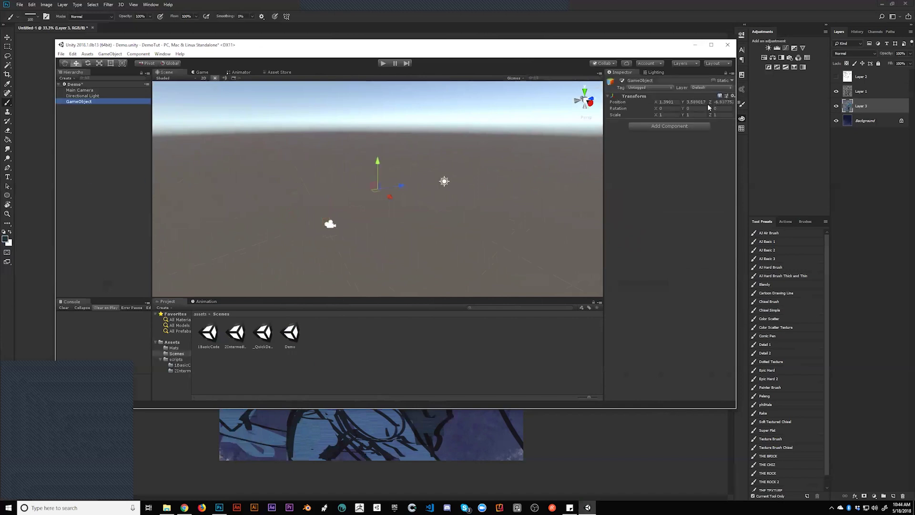
pyautogui.click(733, 96)
pyautogui.click(745, 104)
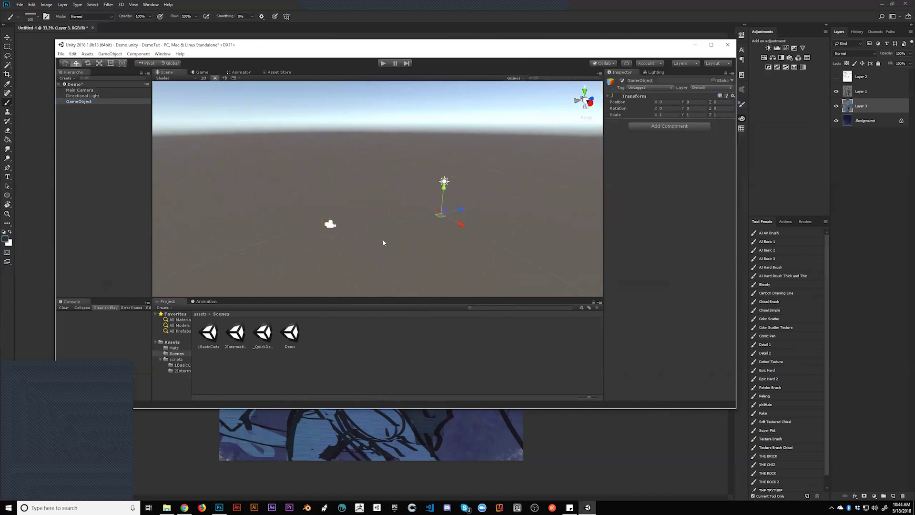
pyautogui.click(667, 80)
pyautogui.write('Mesh')
pyautogui.press('Return')
# Attach a new script component named makeMesh to the Mesh object
pyautogui.click(200, 314)
pyautogui.rightClick(312, 339)
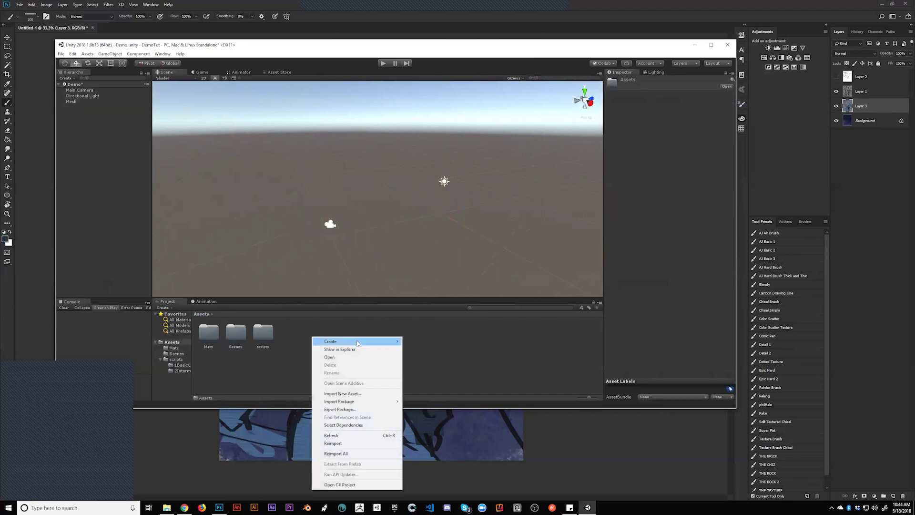
pyautogui.click(71, 102)
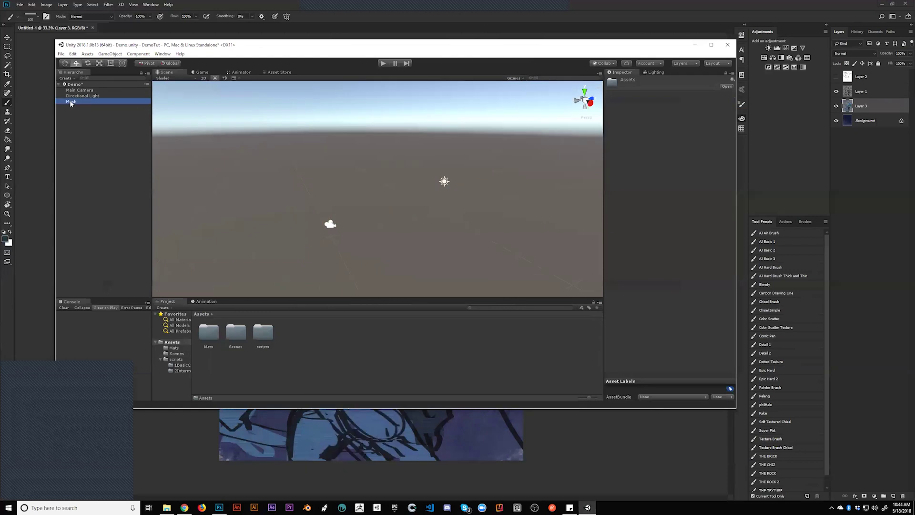
pyautogui.click(667, 126)
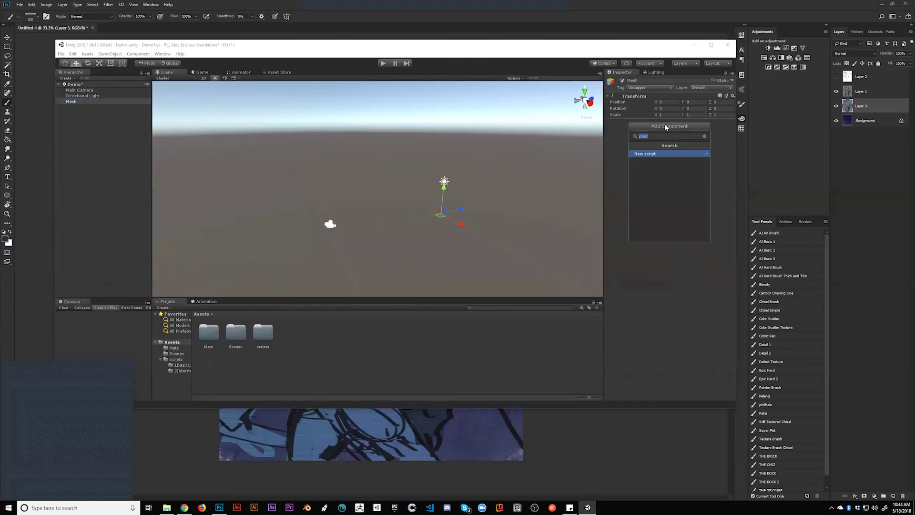
pyautogui.write('makeMesh')
pyautogui.press('Return')
pyautogui.press('Return')
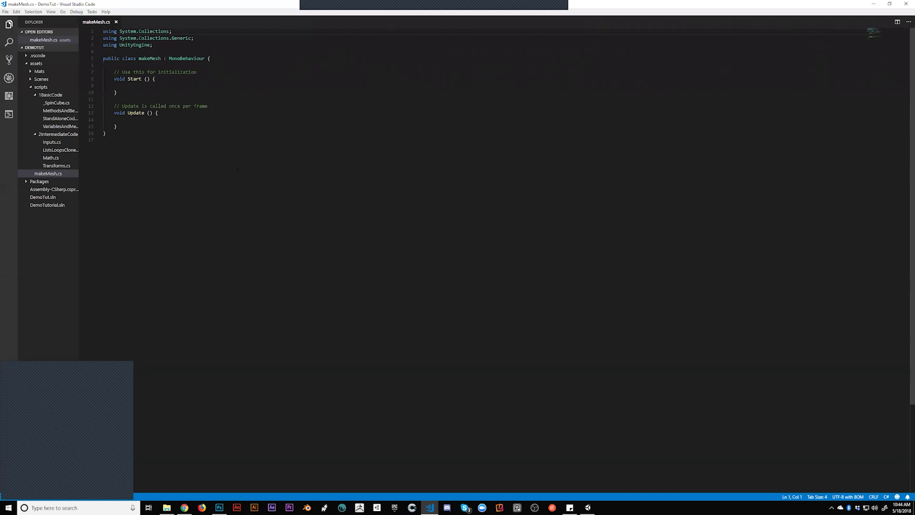
# Declare Vector3[] vertices and int[] triangles fields inside the makeMesh class
pyautogui.click(248, 65)
pyautogui.press('Return')
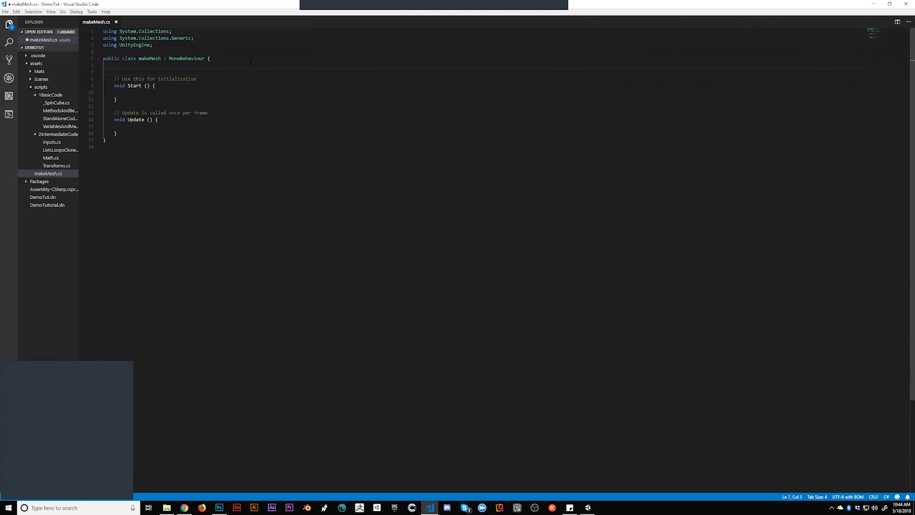
pyautogui.write('Vector3 vertices;')
pyautogui.press('Right')
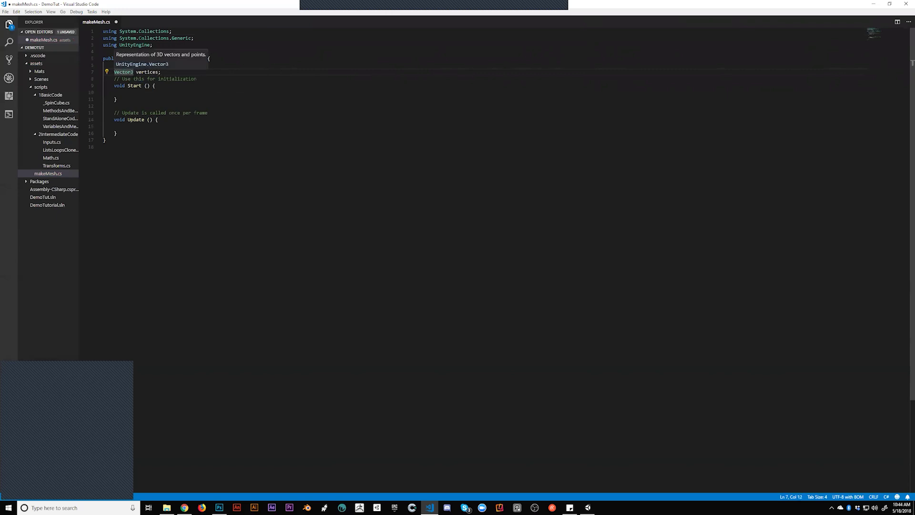
pyautogui.write('[]')
pyautogui.click(167, 72)
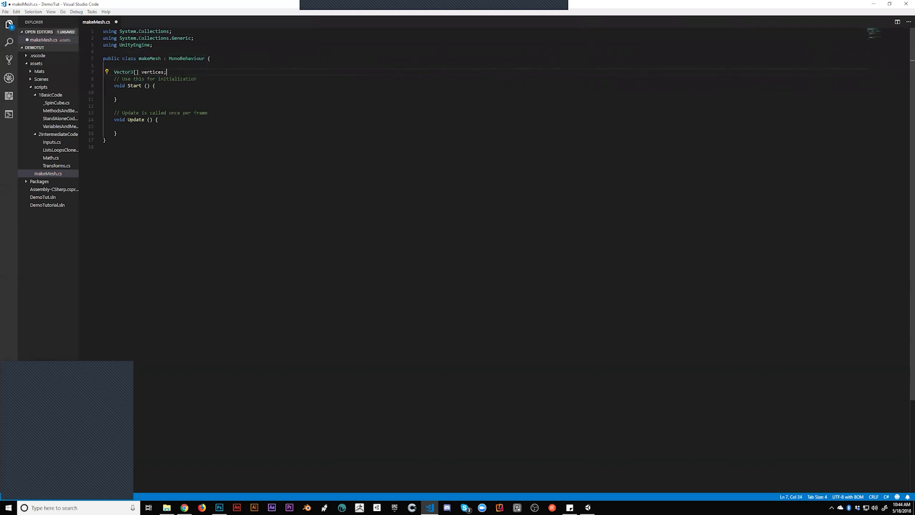
pyautogui.press('Return')
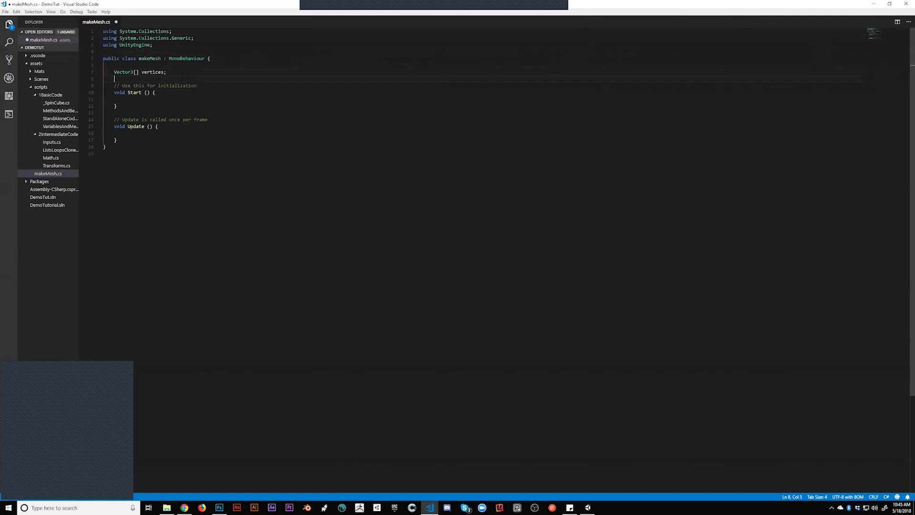
pyautogui.write('int')
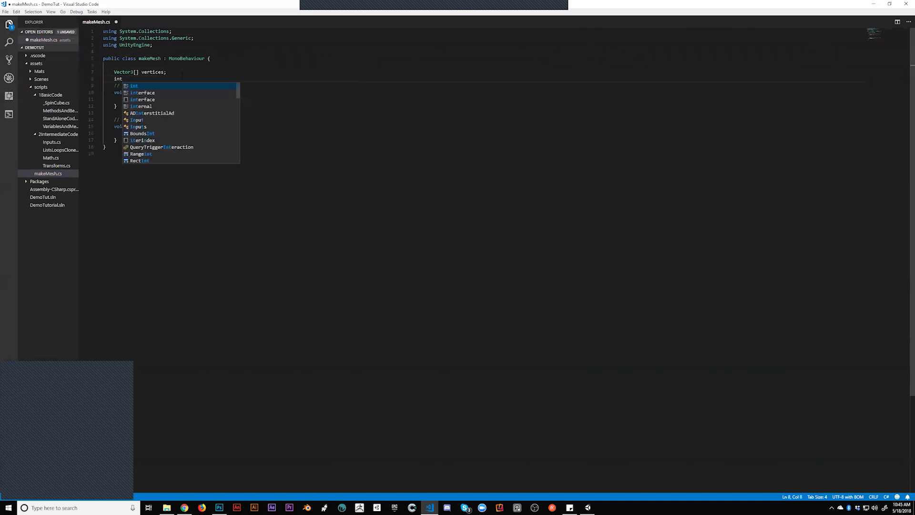
pyautogui.write('[]')
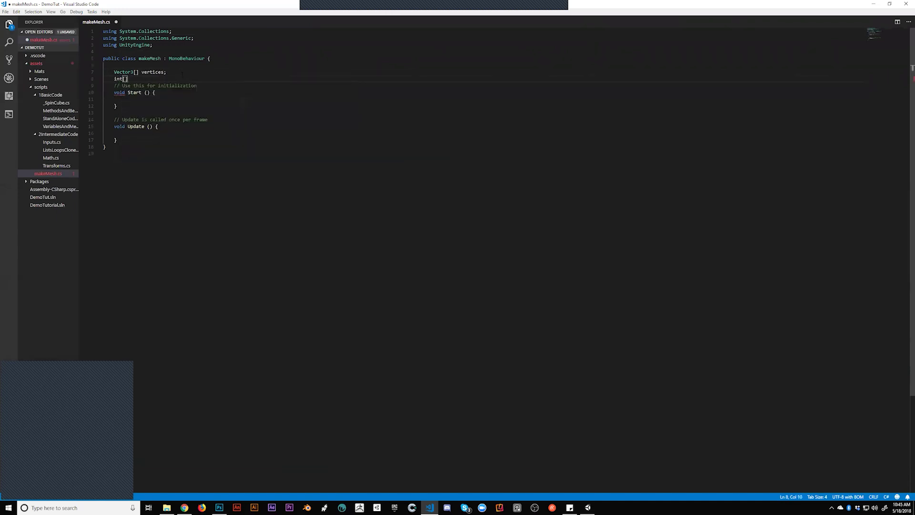
pyautogui.write(' triangles;')
pyautogui.press('Return')
# Delete the initialization and update comments, then begin an attribute line above the class
pyautogui.moveTo(198, 93); pyautogui.dragTo(210, 84)
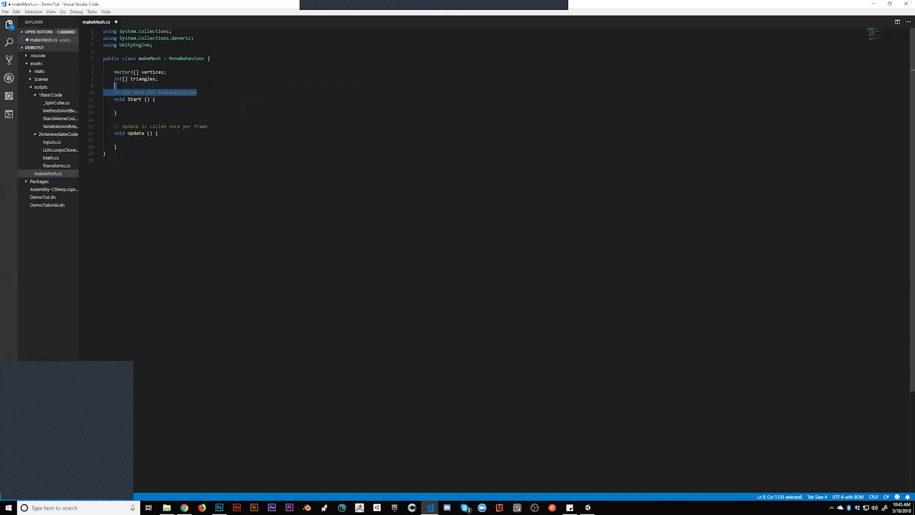
pyautogui.press('BackSpace')
pyautogui.moveTo(209, 120); pyautogui.dragTo(118, 106)
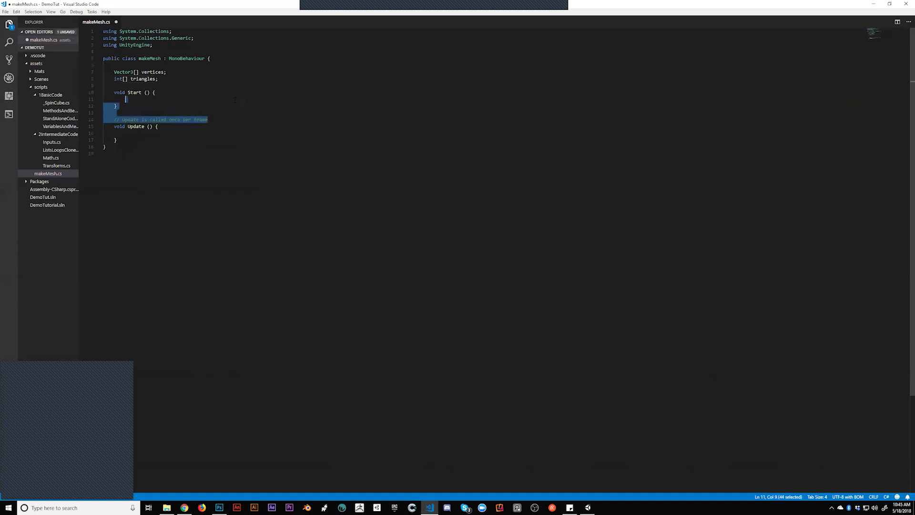
pyautogui.click(217, 139)
pyautogui.moveTo(227, 119); pyautogui.dragTo(104, 113)
pyautogui.press('BackSpace')
pyautogui.click(215, 78)
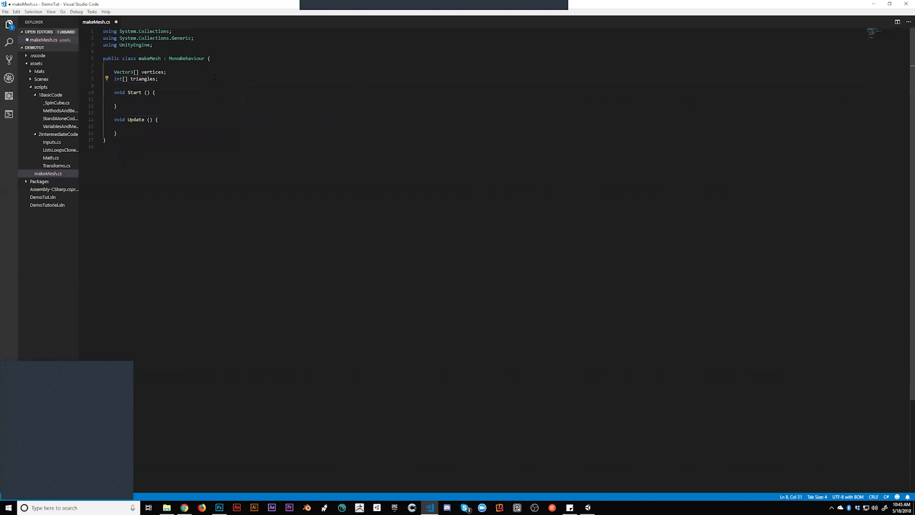
pyautogui.click(218, 49)
pyautogui.press('Return')
pyautogui.press('Return')
pyautogui.click(219, 51)
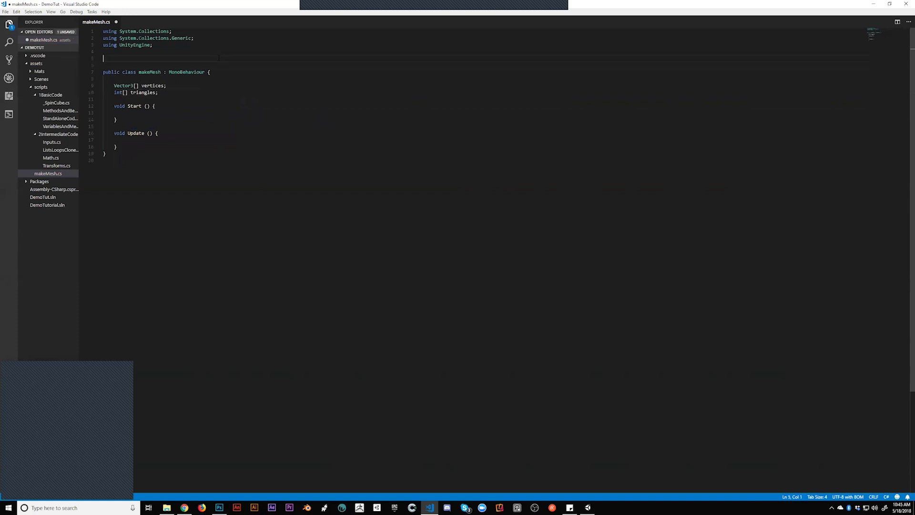
pyautogui.write('[')
# Add RequireComponent attributes for MeshFilter and MeshRenderer above the makeMesh class
pyautogui.write('RequireComponent')
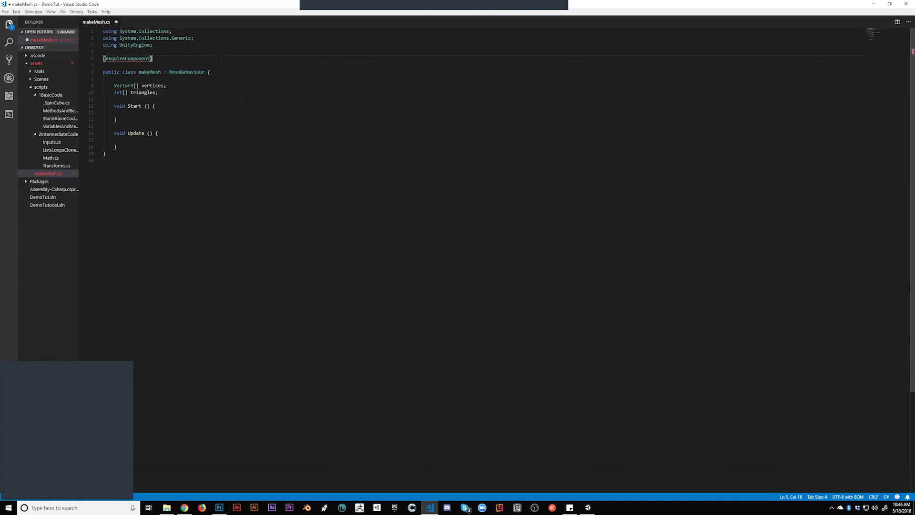
pyautogui.write('(typeof')
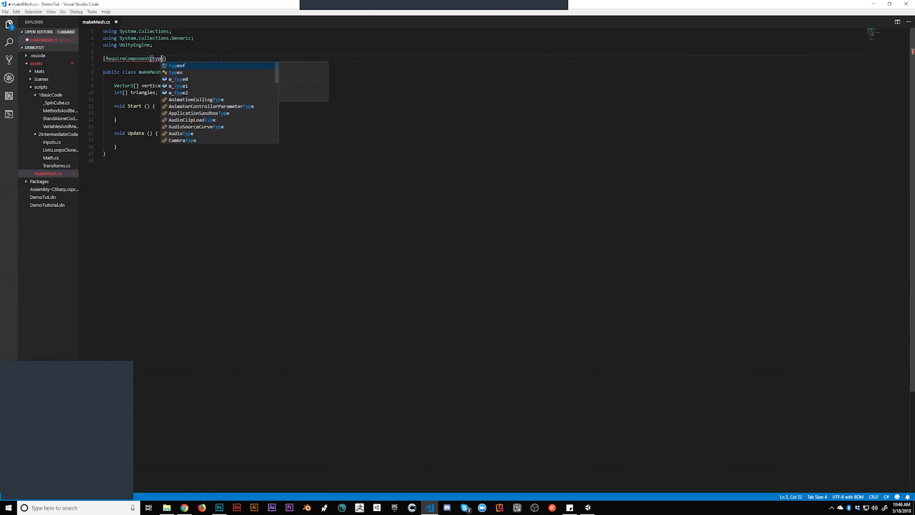
pyautogui.write('(')
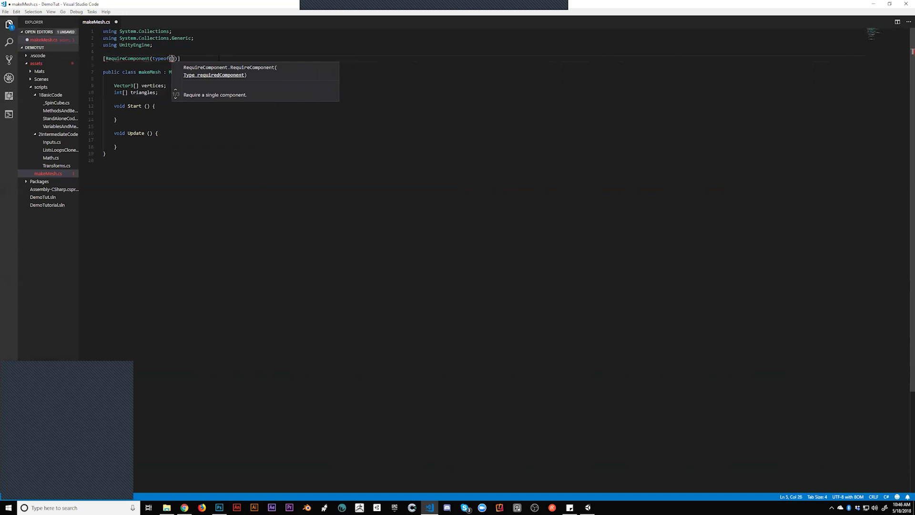
pyautogui.write('MeshFil')
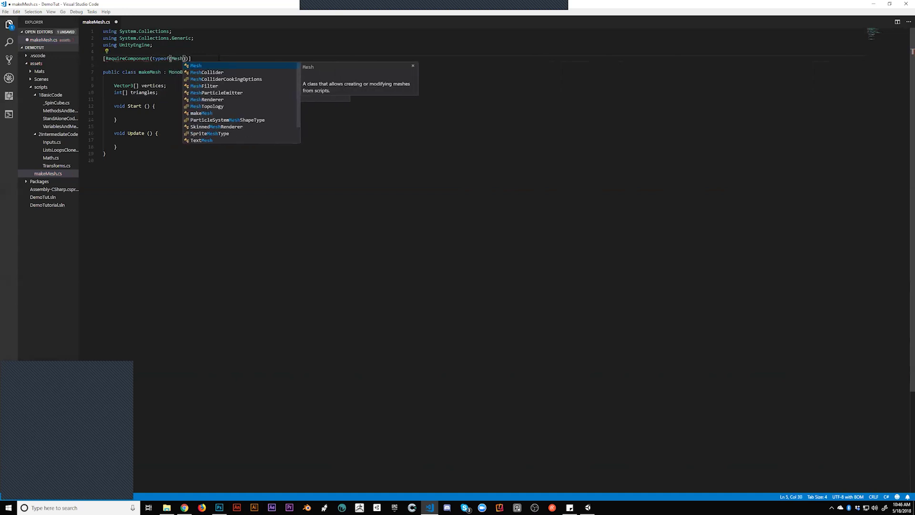
pyautogui.press('Tab')
pyautogui.press('Right')
pyautogui.press('Right')
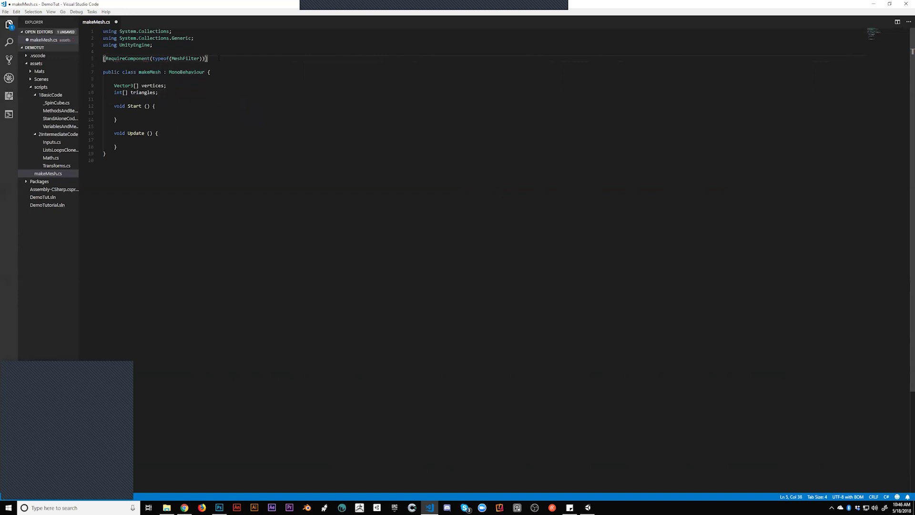
pyautogui.press('Down')
pyautogui.press('Return')
pyautogui.press('Return')
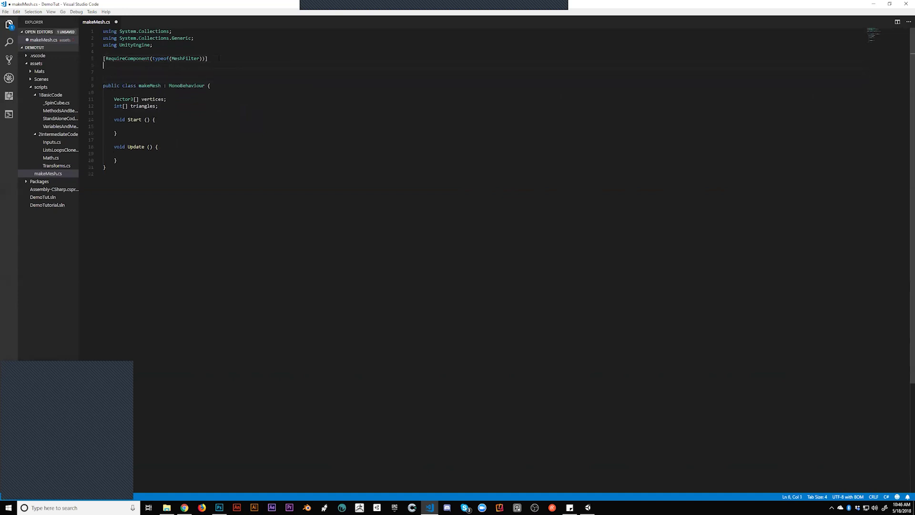
pyautogui.write('[')
pyautogui.write('RequireComponent(')
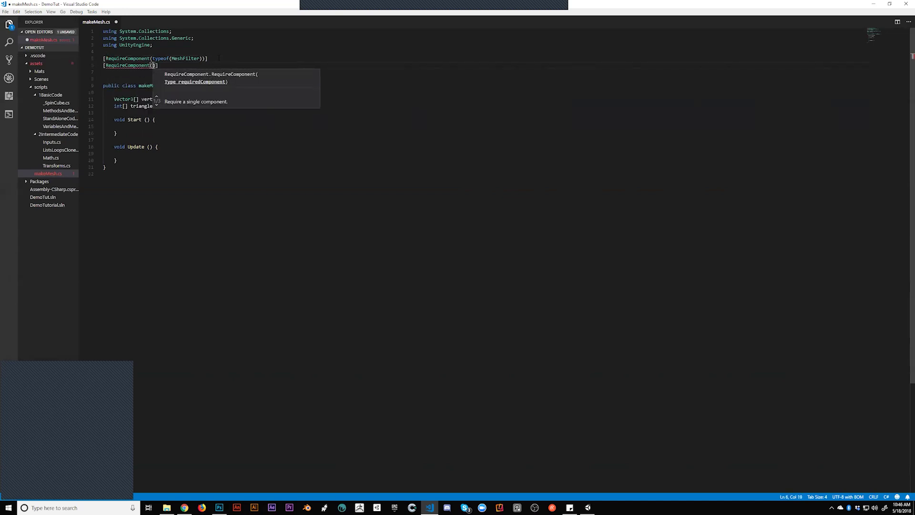
pyautogui.write('typeof(mesh')
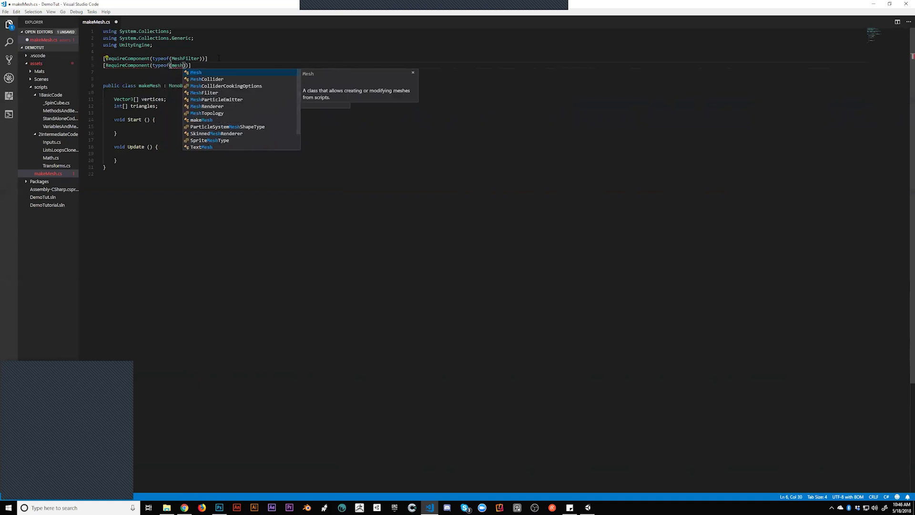
pyautogui.write('re')
pyautogui.press('Return')
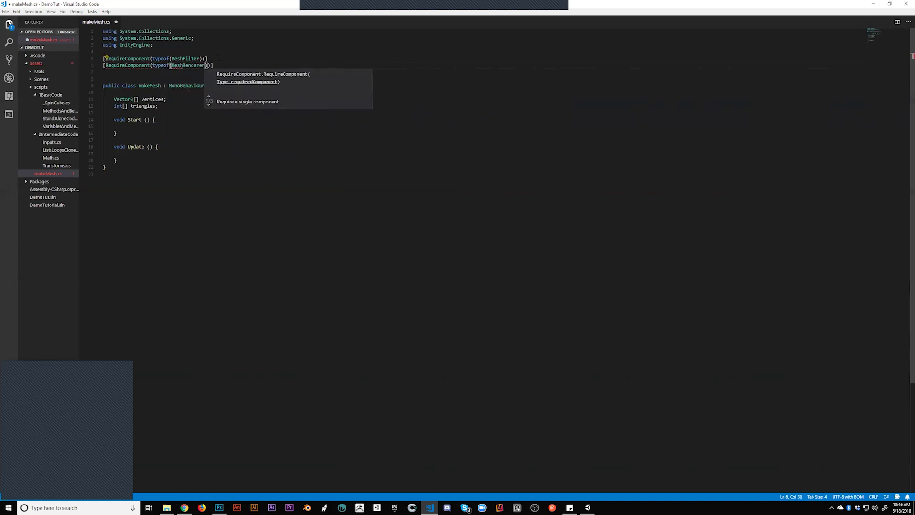
pyautogui.press('Right')
pyautogui.press('Right')
pyautogui.press('Down')
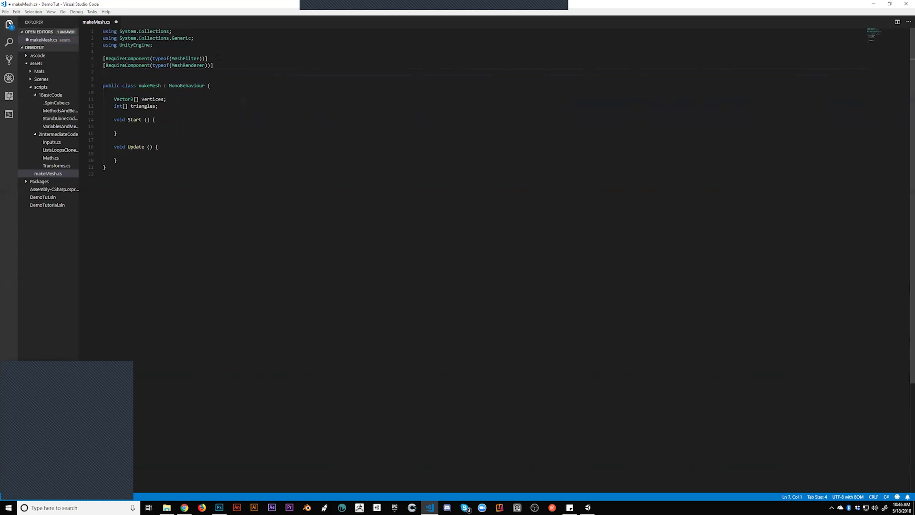
# Add an [ExecuteInEditMode] attribute, save makeMesh.cs, and return to Unity
pyautogui.write('[run')
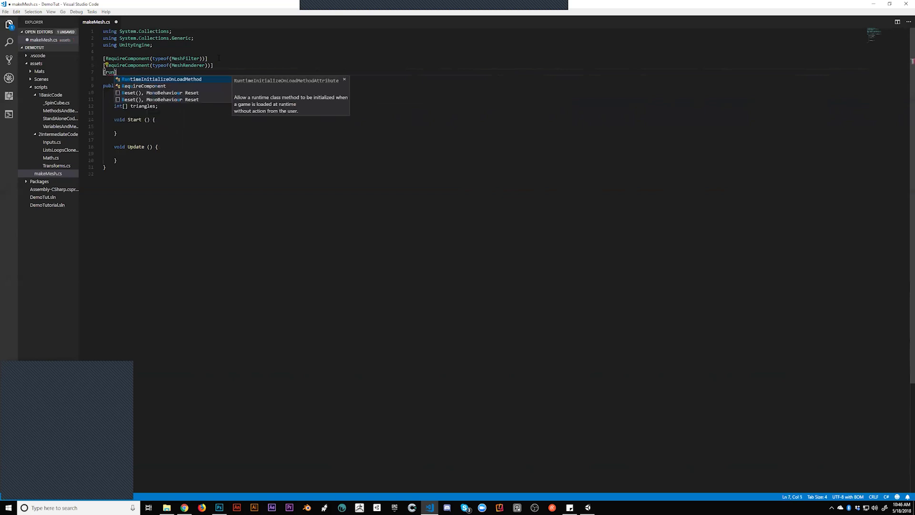
pyautogui.press('BackSpace')
pyautogui.press('BackSpace')
pyautogui.press('BackSpace')
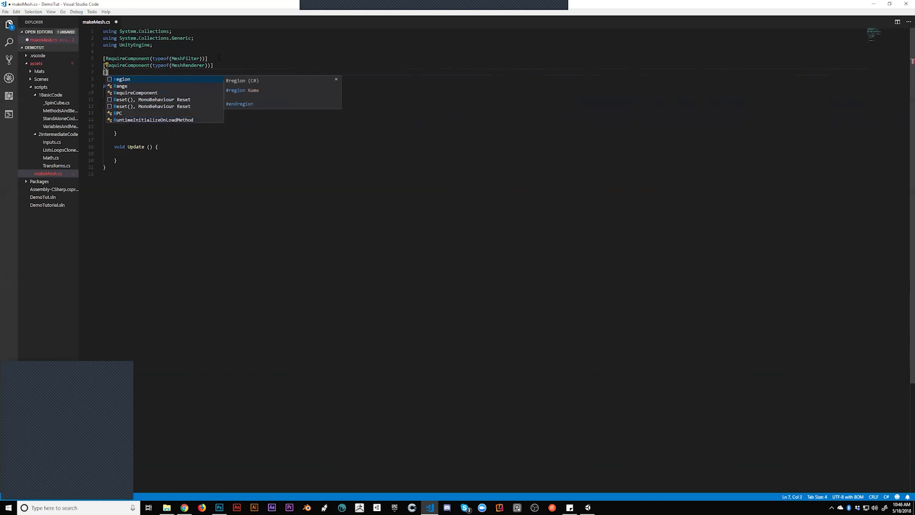
pyautogui.write('e')
pyautogui.write('to')
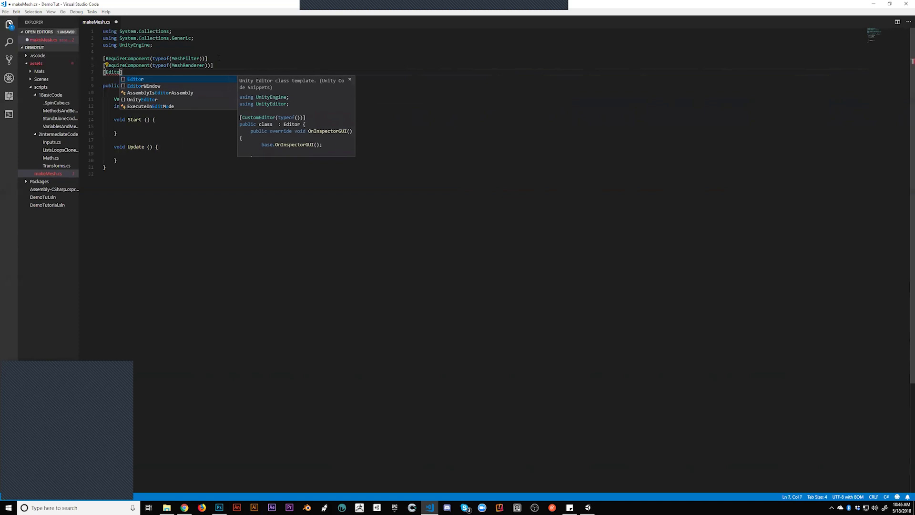
pyautogui.press('Down')
pyautogui.press('Down')
pyautogui.press('Down')
pyautogui.press('Down')
pyautogui.press('Return')
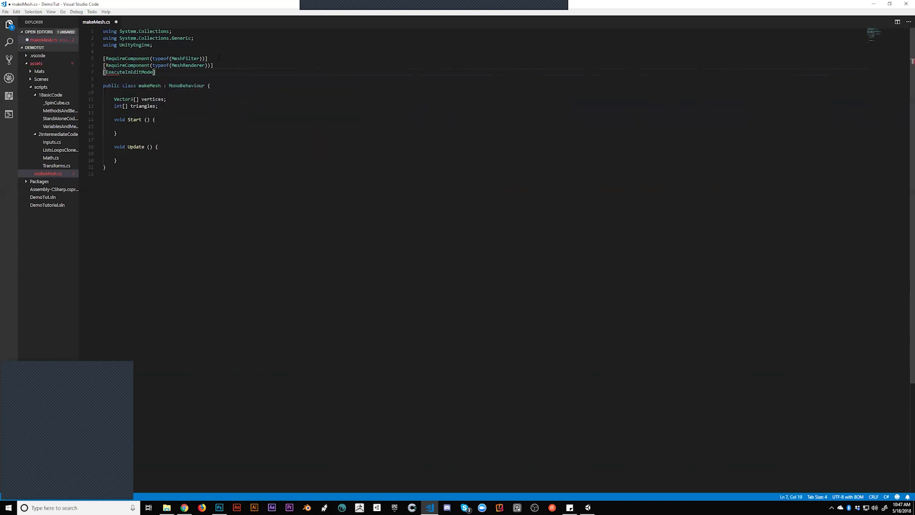
pyautogui.hotkey('ctrl', 's')
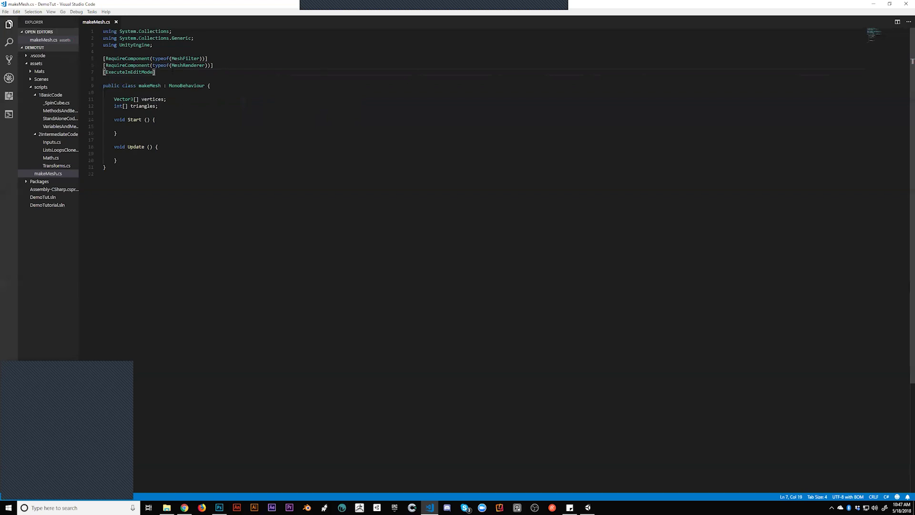
pyautogui.hotkey('alt', 'Tab')
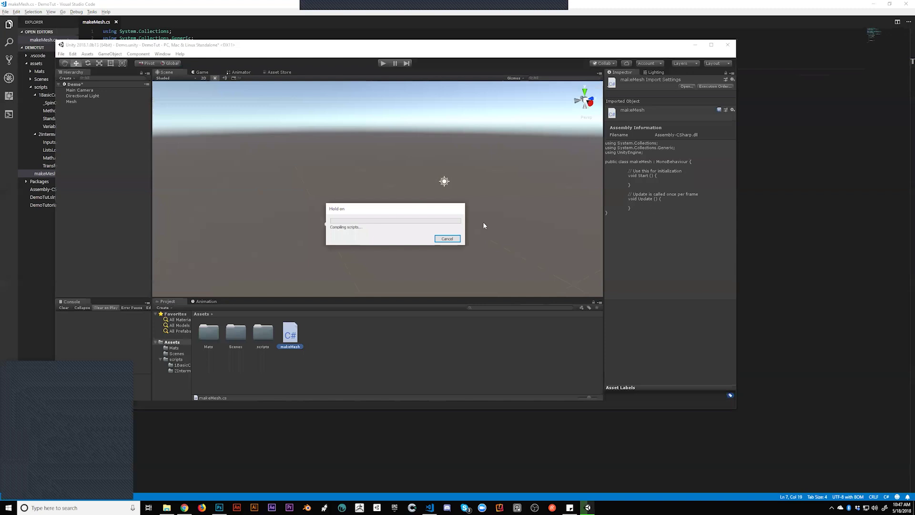
# Remove the Make Mesh component from Mesh and drag the makeMesh script back onto it
pyautogui.click(71, 101)
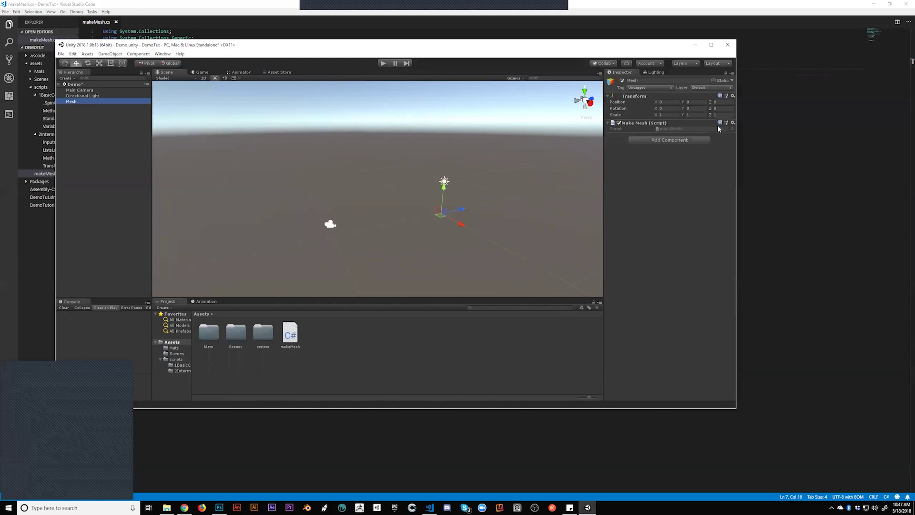
pyautogui.click(733, 122)
pyautogui.click(739, 131)
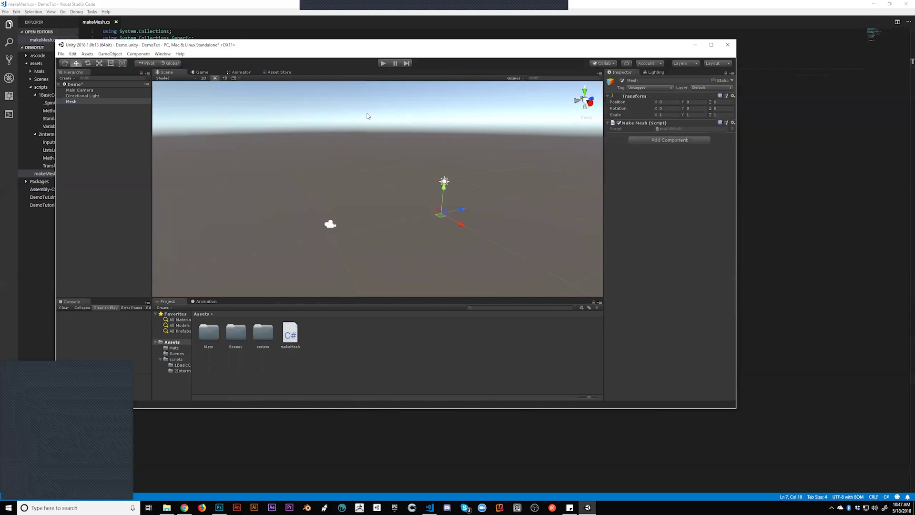
pyautogui.click(732, 123)
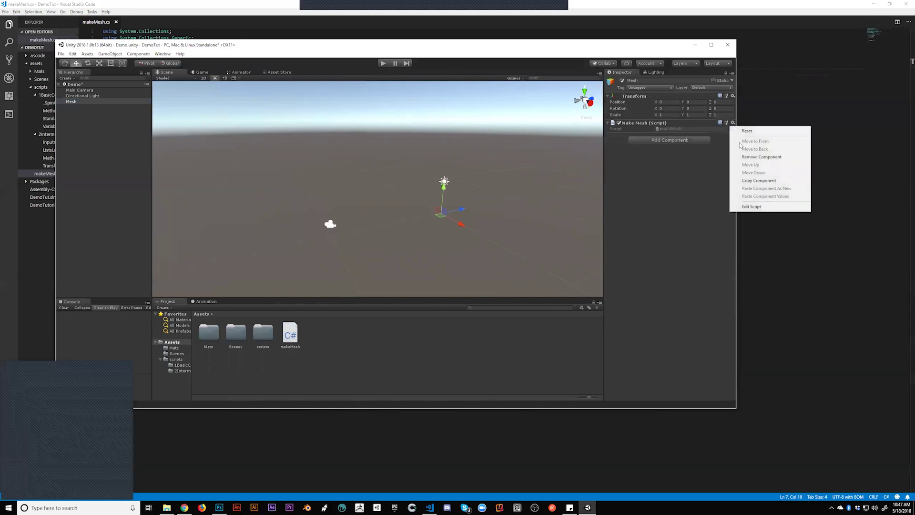
pyautogui.click(757, 157)
pyautogui.moveTo(290, 334); pyautogui.dragTo(655, 128)
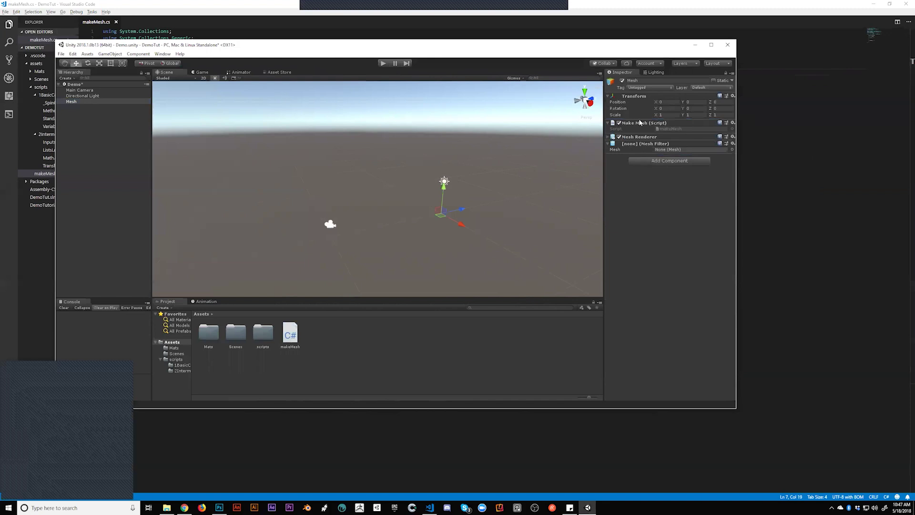
# Inspect the Mesh Renderer's lighting and Materials settings and browse the Add Component list
pyautogui.click(608, 137)
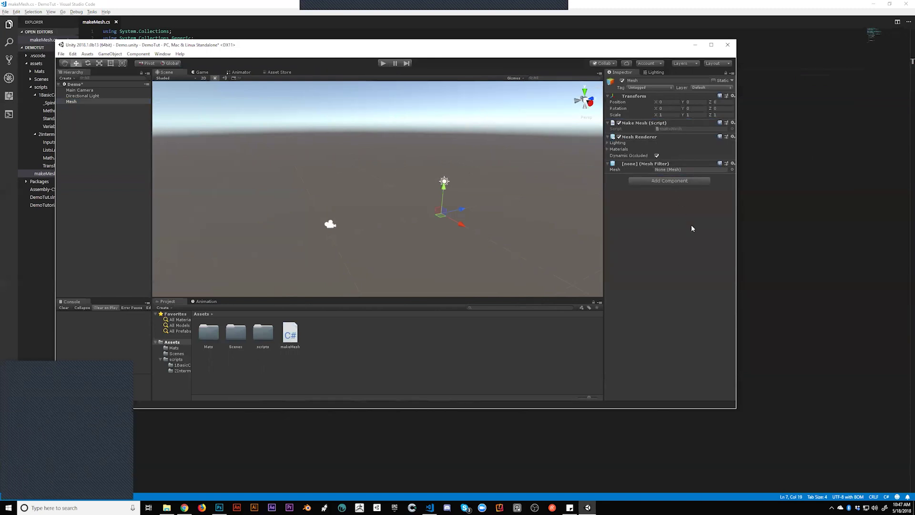
pyautogui.click(608, 143)
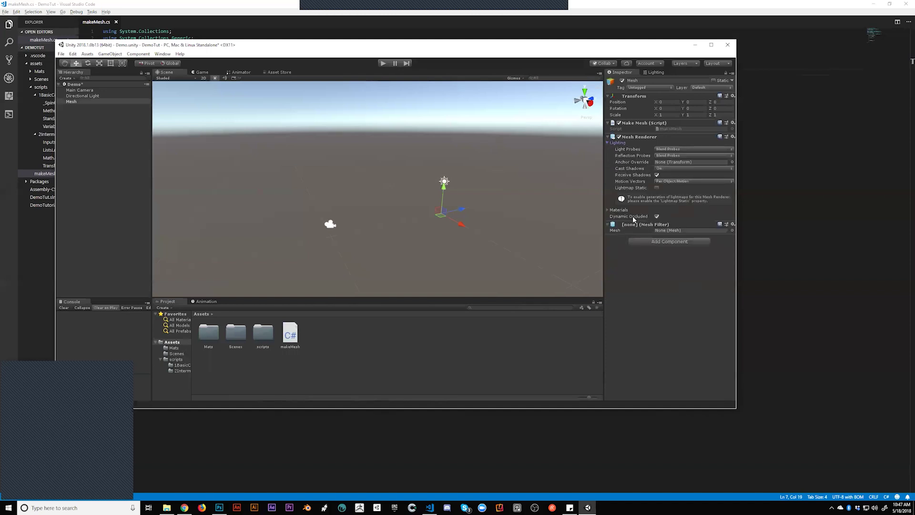
pyautogui.click(608, 142)
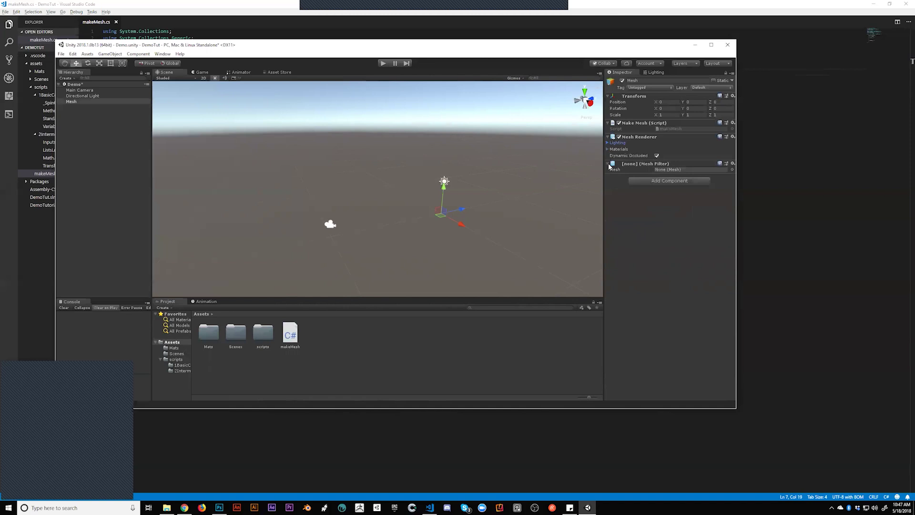
pyautogui.click(610, 149)
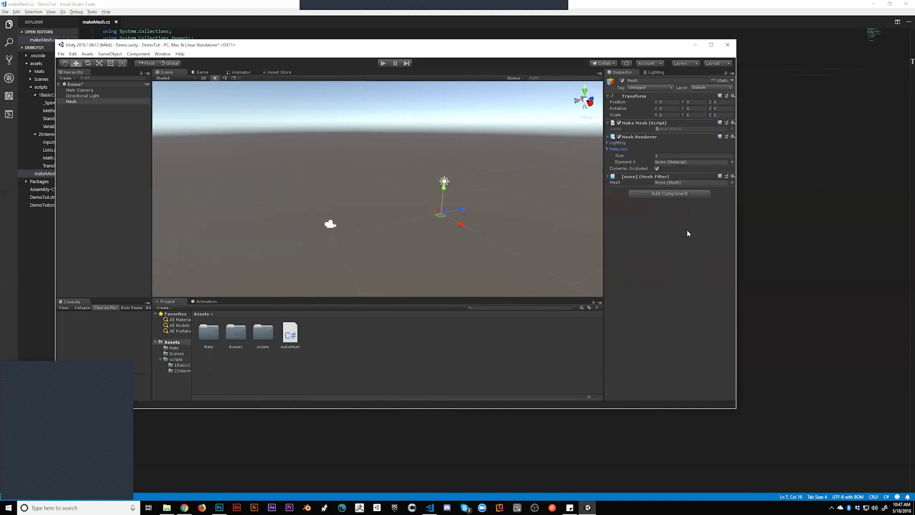
pyautogui.click(668, 194)
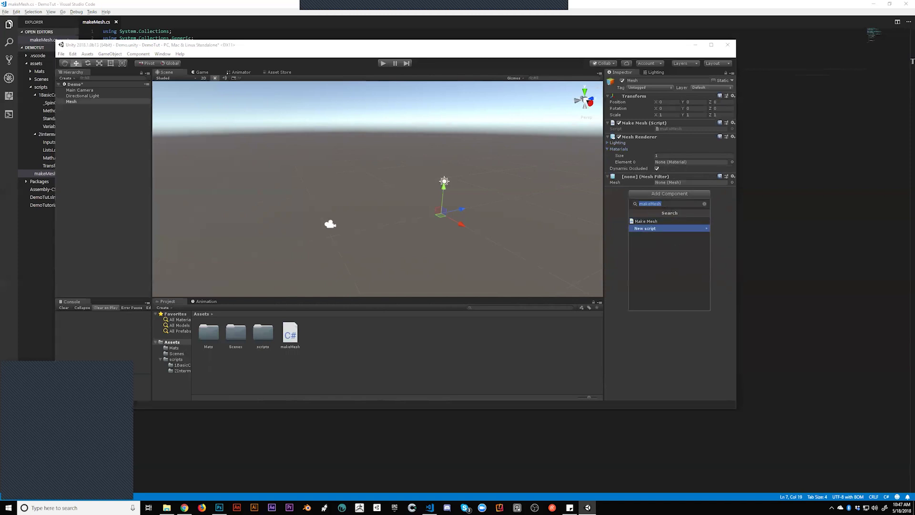
pyautogui.click(704, 203)
pyautogui.scroll(-3, 675, 232)
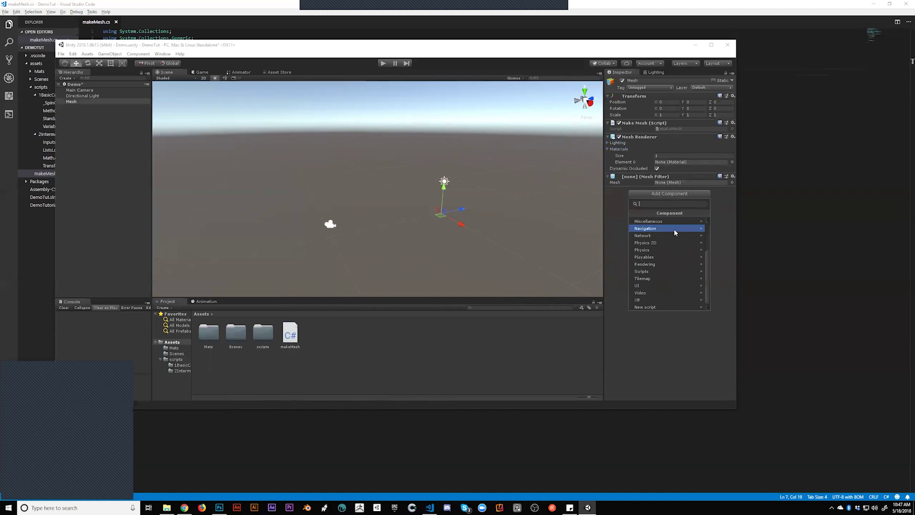
pyautogui.scroll(3, 674, 234)
pyautogui.click(718, 193)
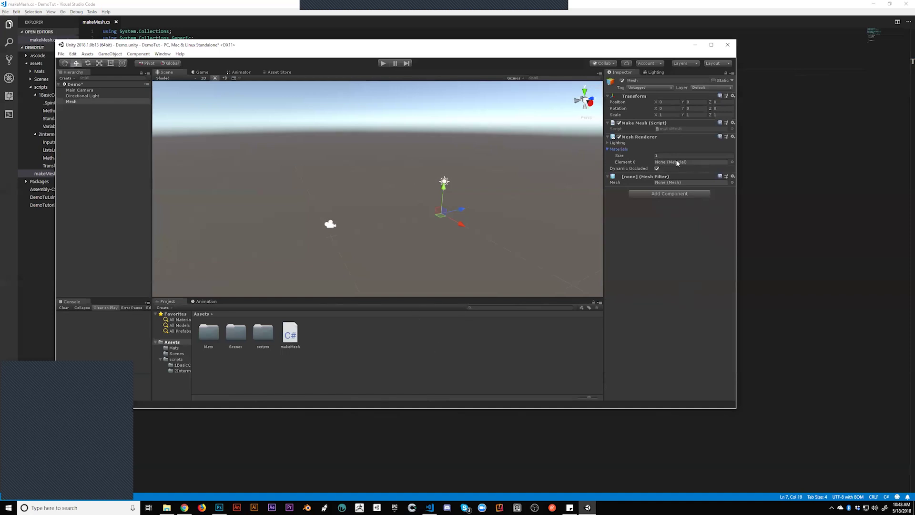
# Return to makeMesh.cs and open a blank line above the vertices declaration
pyautogui.click(762, 119)
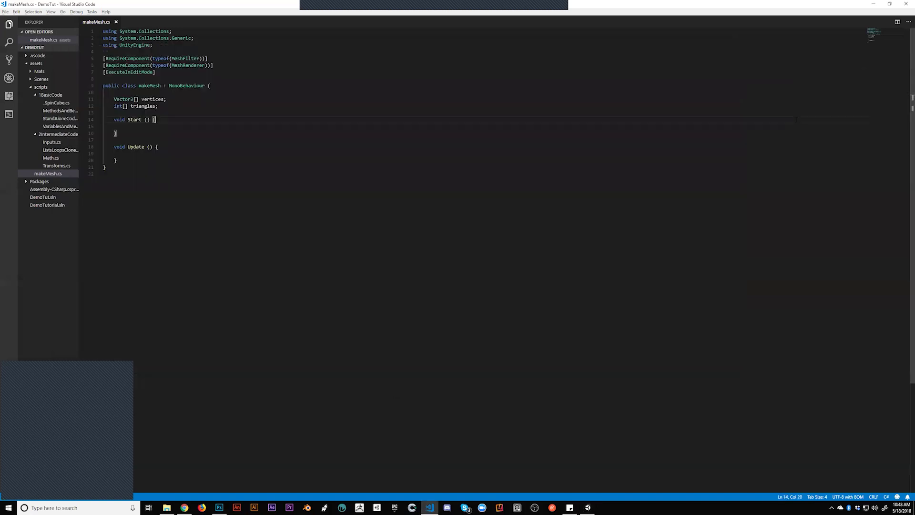
pyautogui.click(218, 116)
pyautogui.click(224, 112)
pyautogui.click(181, 110)
pyautogui.click(177, 105)
pyautogui.click(193, 93)
pyautogui.press('Tab')
pyautogui.press('Return')
pyautogui.press('Return')
pyautogui.press('BackSpace')
pyautogui.press('BackSpace')
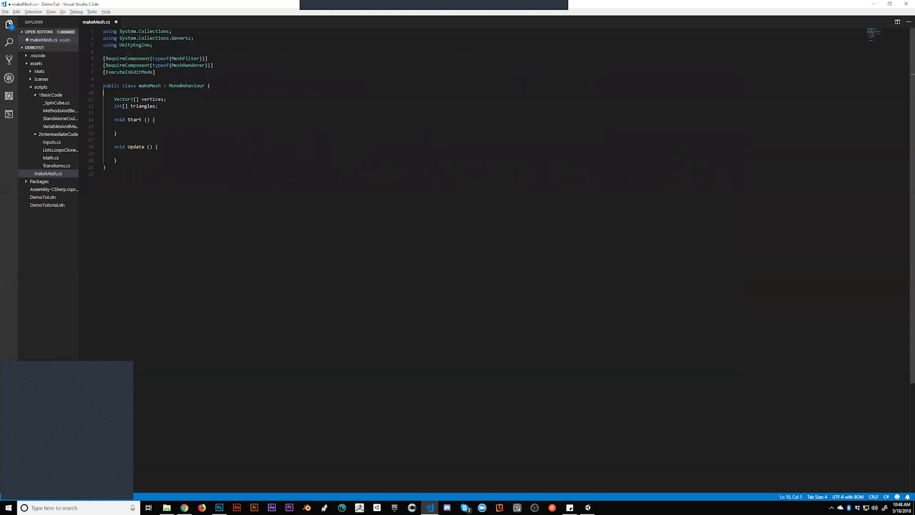
pyautogui.press('Return')
# Declare public Vector3 fields point1, point2 and point3, save, and switch to Unity
pyautogui.write('pu')
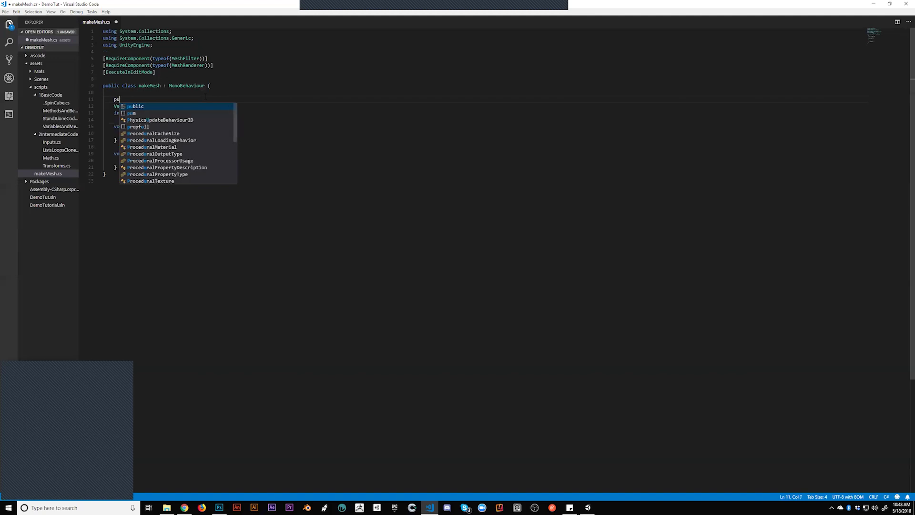
pyautogui.write('blic Vector3 po')
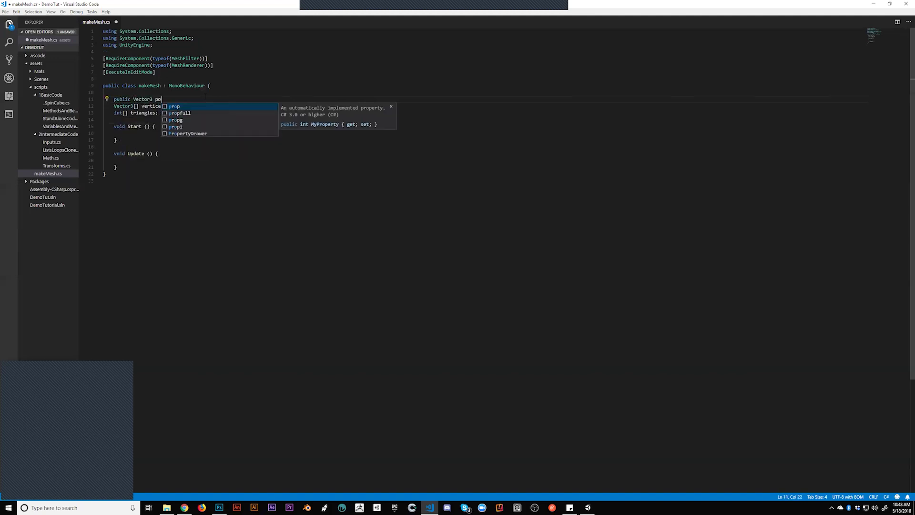
pyautogui.write('int1;')
pyautogui.press('Return')
pyautogui.write('public Vector3 point2')
pyautogui.press('Return')
pyautogui.press('BackSpace')
pyautogui.write(';')
pyautogui.press('Return')
pyautogui.write('public Vector3')
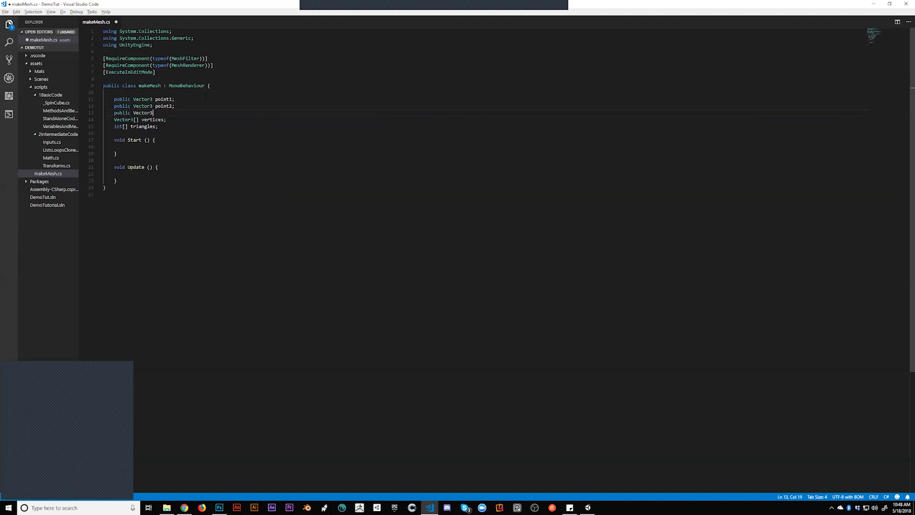
pyautogui.write(' point3;')
pyautogui.press('Return')
pyautogui.hotkey('ctrl', 's')
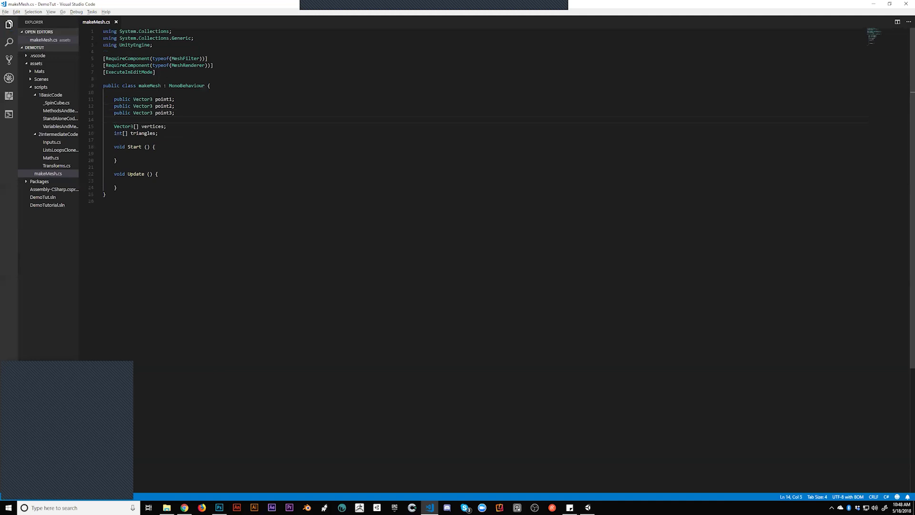
pyautogui.hotkey('alt', 'Tab')
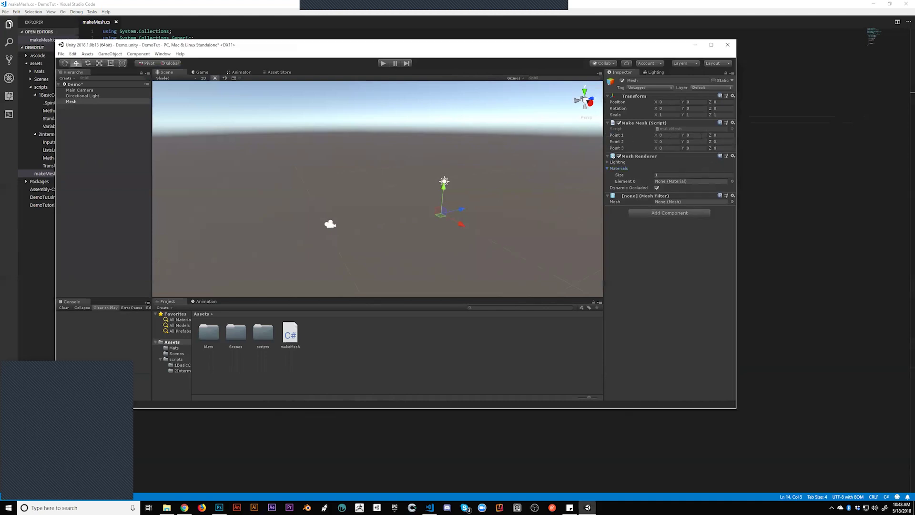
# Enter 3 into Point 1's and Point 2's Z fields and the fields after them
pyautogui.click(721, 135)
pyautogui.write('3')
pyautogui.press('Tab')
pyautogui.write('3')
pyautogui.click(716, 135)
pyautogui.click(721, 142)
pyautogui.write('3')
pyautogui.press('Tab')
pyautogui.write('3')
pyautogui.click(666, 142)
pyautogui.click(678, 261)
# Add a 'MeshFilter mesh;' field on a new line after point3 in makeMesh.cs and save
pyautogui.click(318, 7)
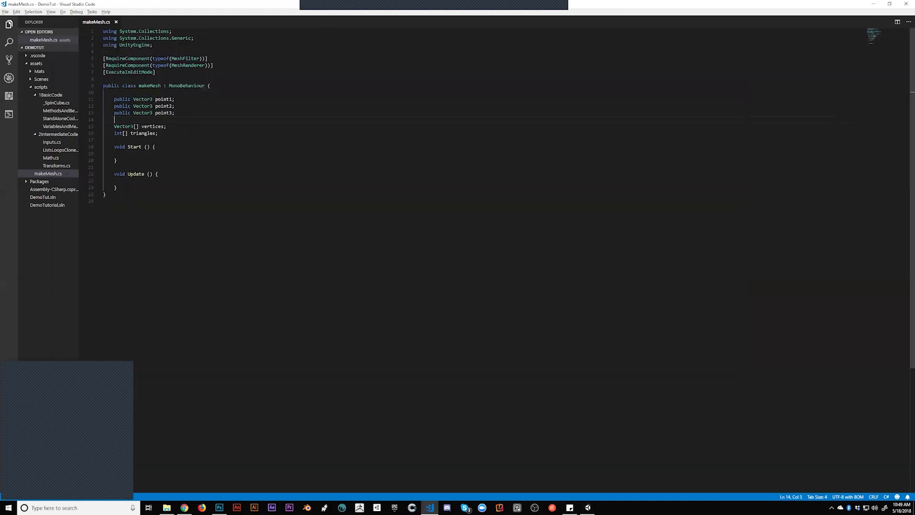
pyautogui.click(191, 100)
pyautogui.click(169, 154)
pyautogui.click(222, 119)
pyautogui.press('Return')
pyautogui.hotkey('ctrl', 'space')
pyautogui.press('Escape')
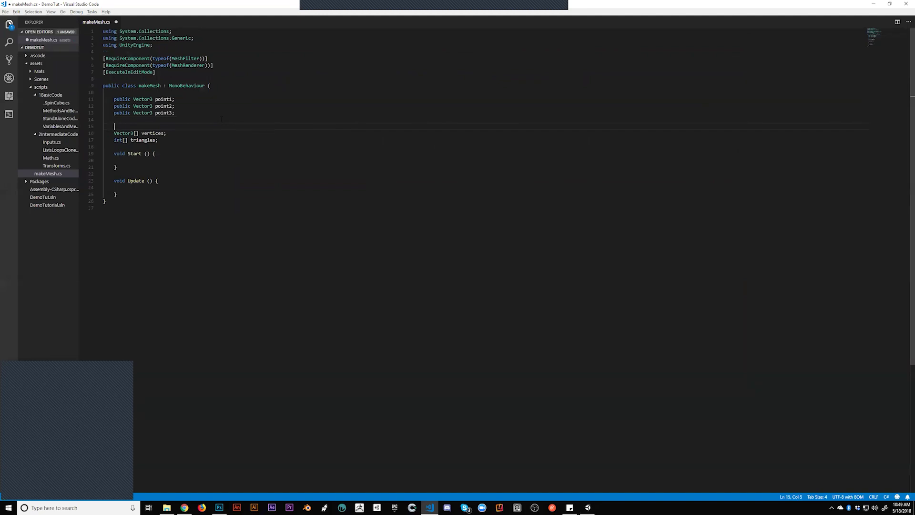
pyautogui.write('MeshFilter mesh;')
pyautogui.hotkey('ctrl', 's')
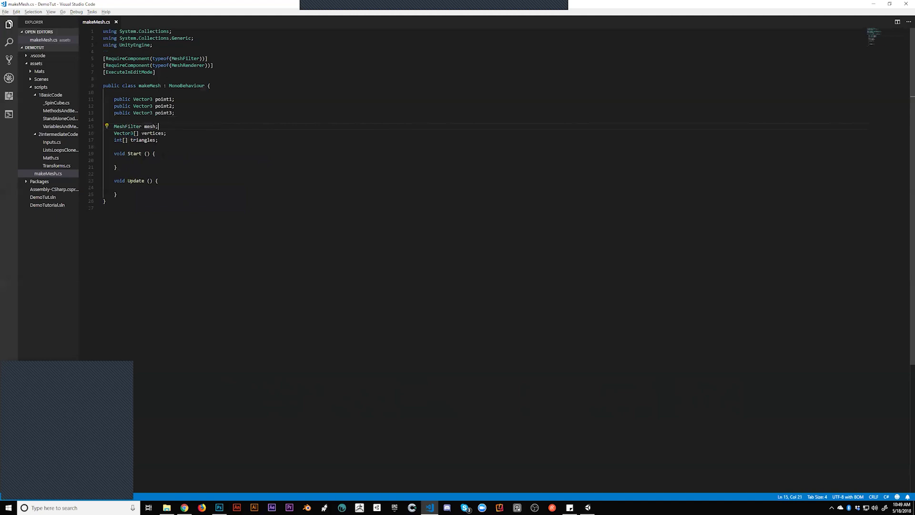
# Move the 'MeshFilter mesh;' line so it sits directly below 'int[] triangles;'
pyautogui.moveTo(103, 119); pyautogui.dragTo(159, 140)
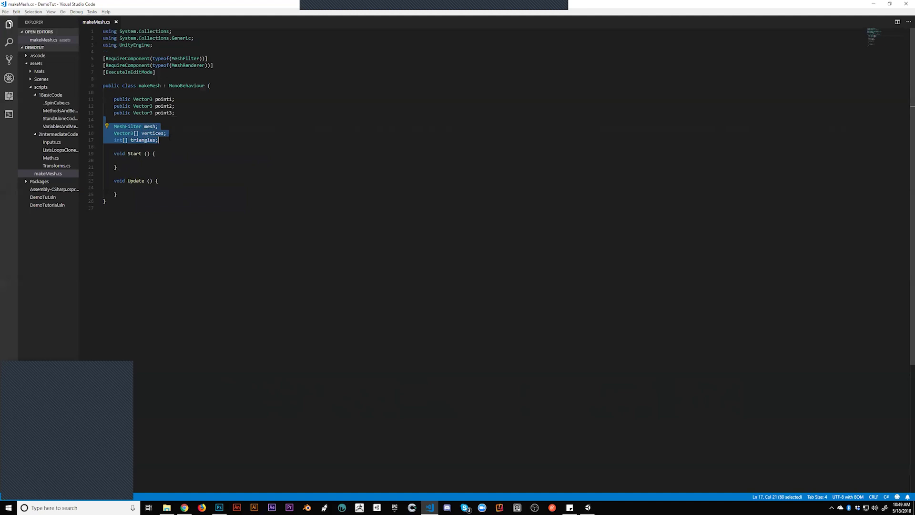
pyautogui.click(114, 127)
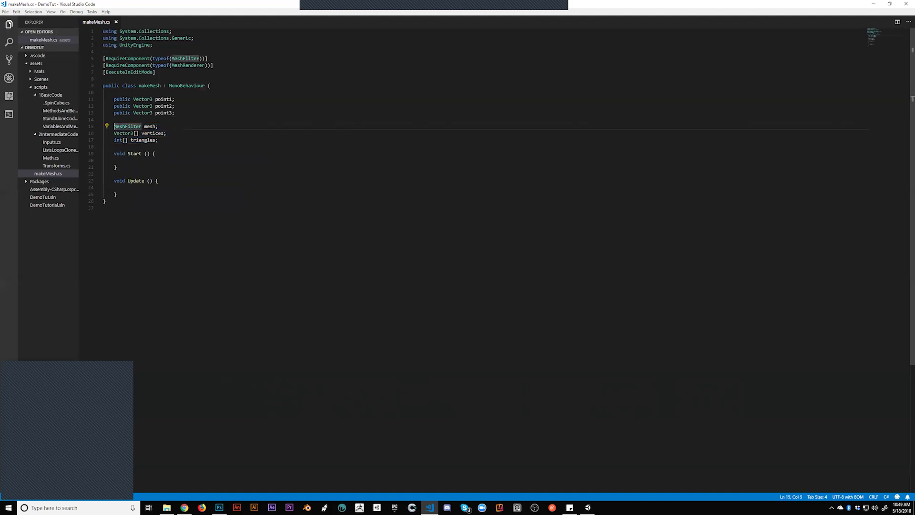
pyautogui.click(120, 133)
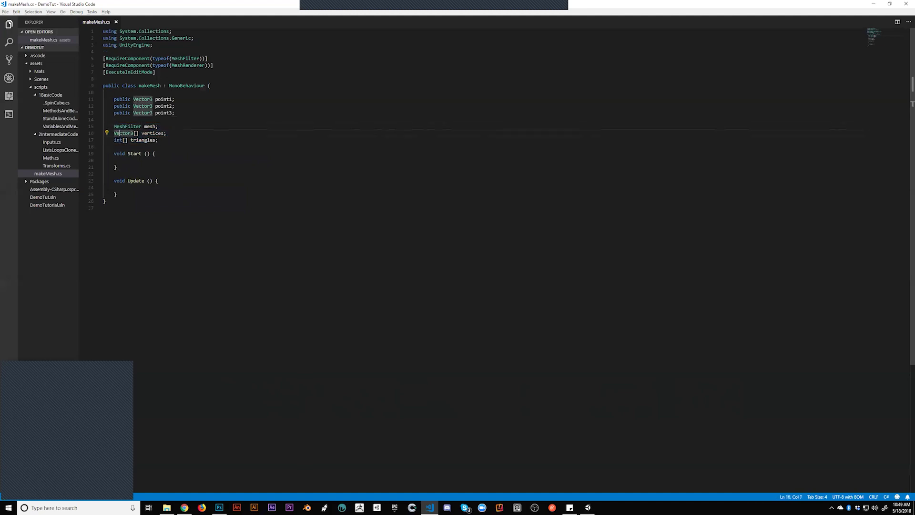
pyautogui.click(138, 139)
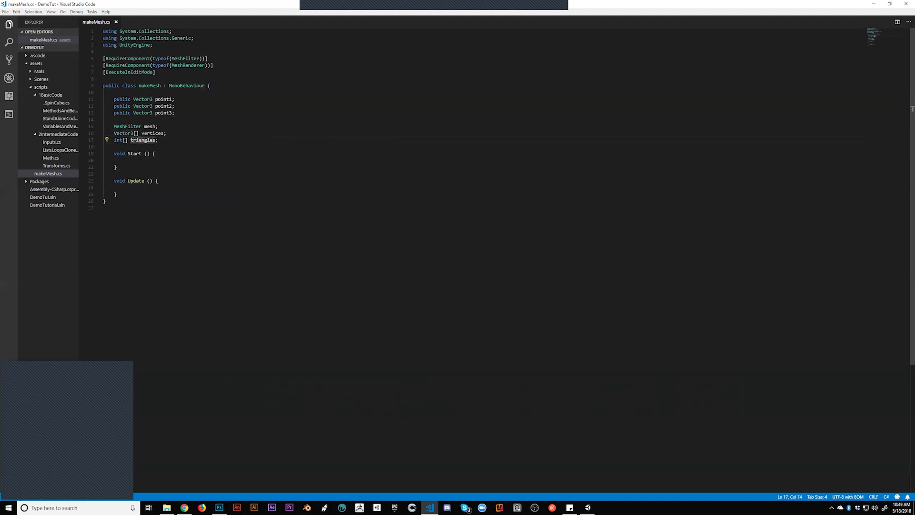
pyautogui.click(136, 126)
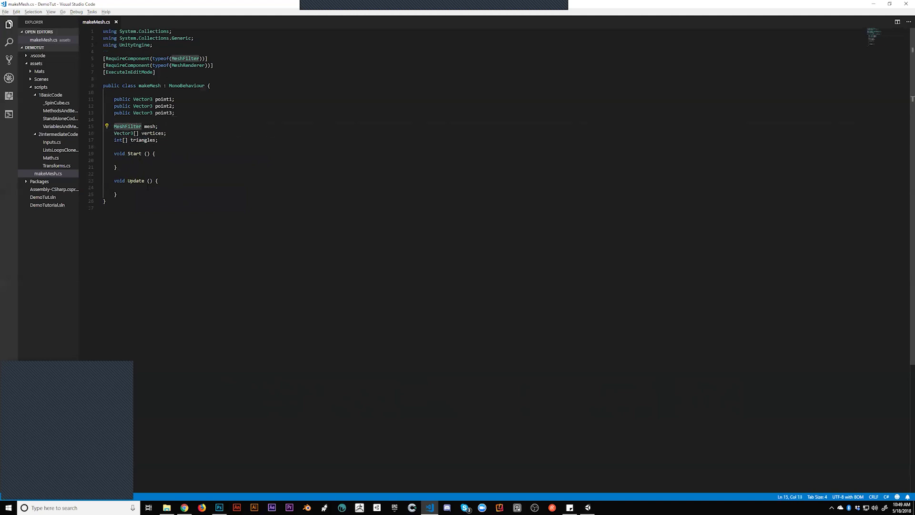
pyautogui.moveTo(161, 123); pyautogui.dragTo(116, 126)
pyautogui.press('BackSpace')
pyautogui.click(158, 139)
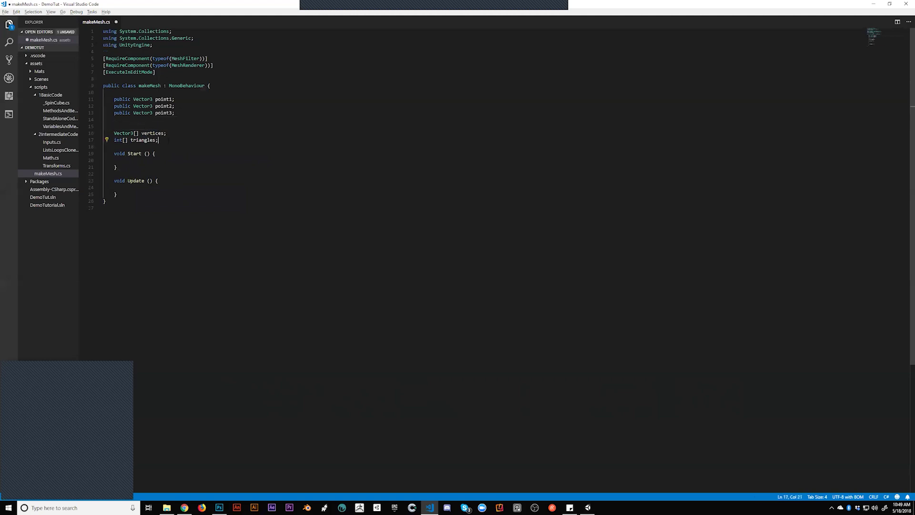
pyautogui.press('Return')
pyautogui.write('MeshFilter mesh;')
pyautogui.click(173, 121)
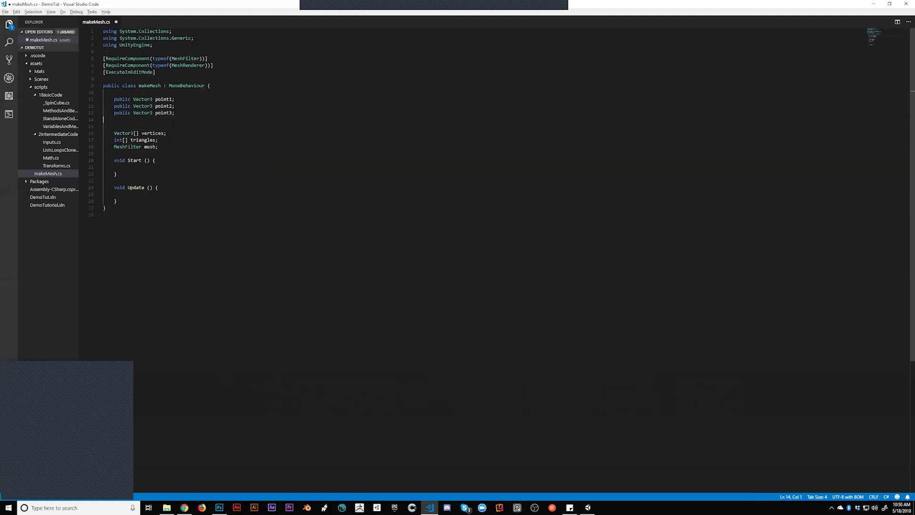
# Delete the blank line, review the point and RequireComponent declarations, and save makeMesh.cs
pyautogui.press('BackSpace')
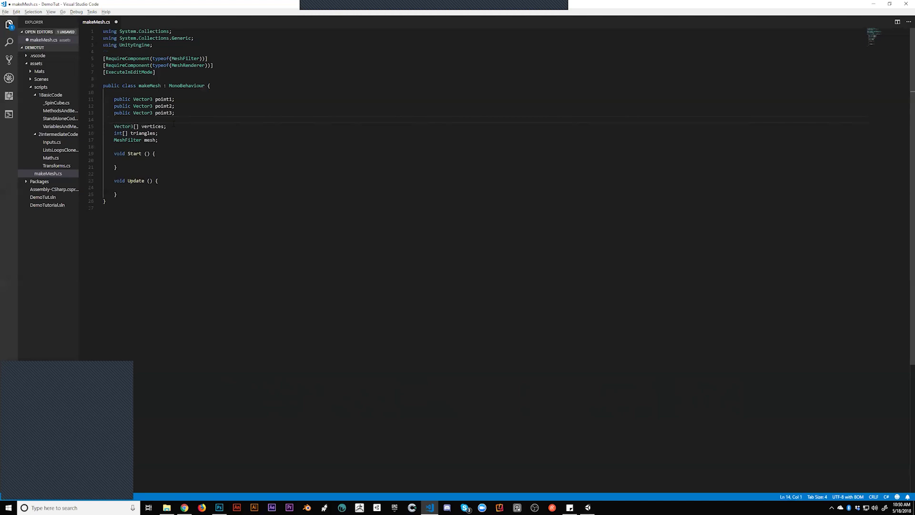
pyautogui.click(175, 146)
pyautogui.click(177, 126)
pyautogui.click(224, 117)
pyautogui.hotkey('shift', 'Down')
pyautogui.hotkey('shift', 'Down')
pyautogui.hotkey('shift', 'Down')
pyautogui.hotkey('shift', 'Down')
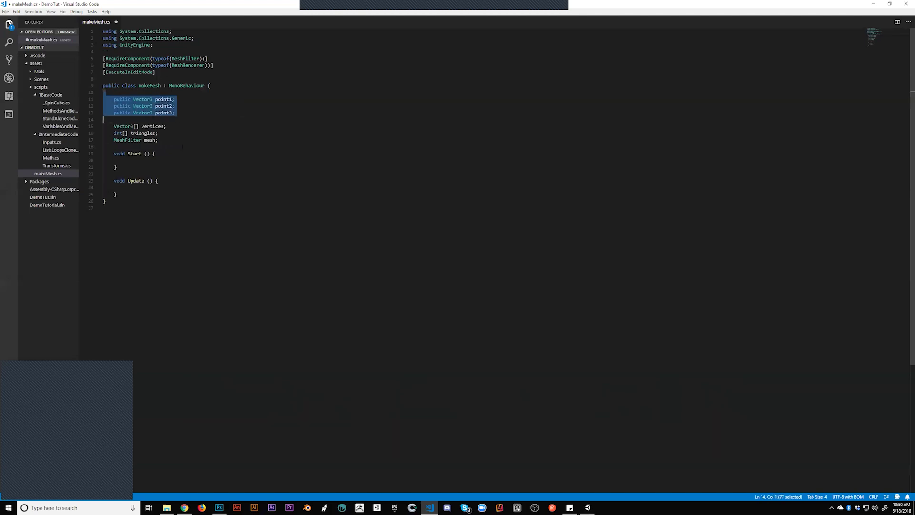
pyautogui.click(192, 153)
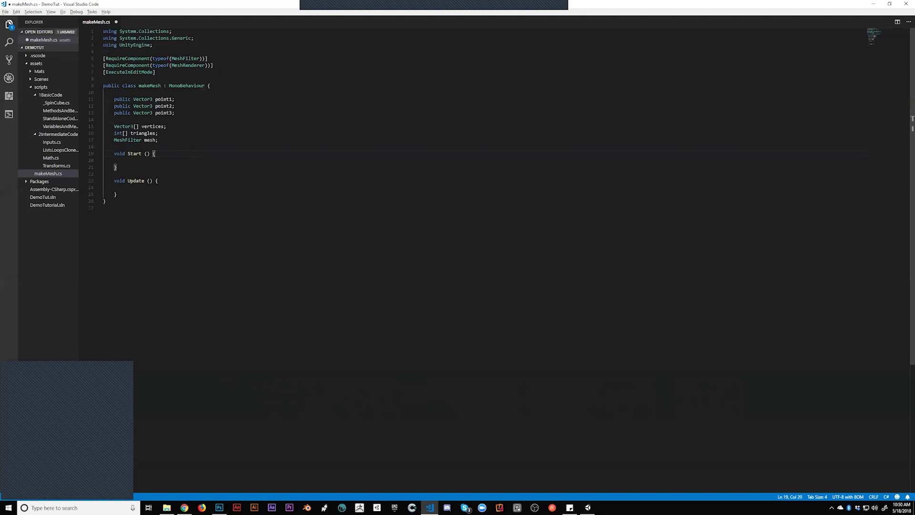
pyautogui.moveTo(223, 64); pyautogui.dragTo(211, 51)
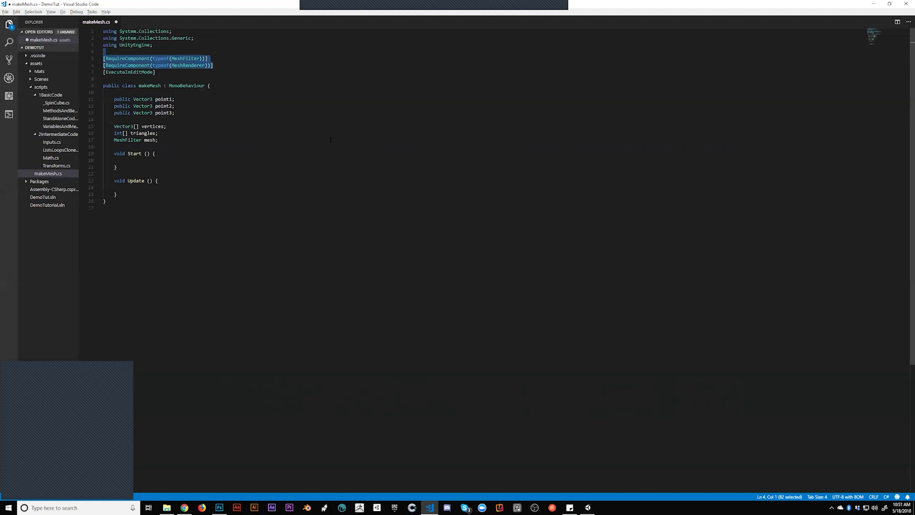
pyautogui.hotkey('ctrl', 's')
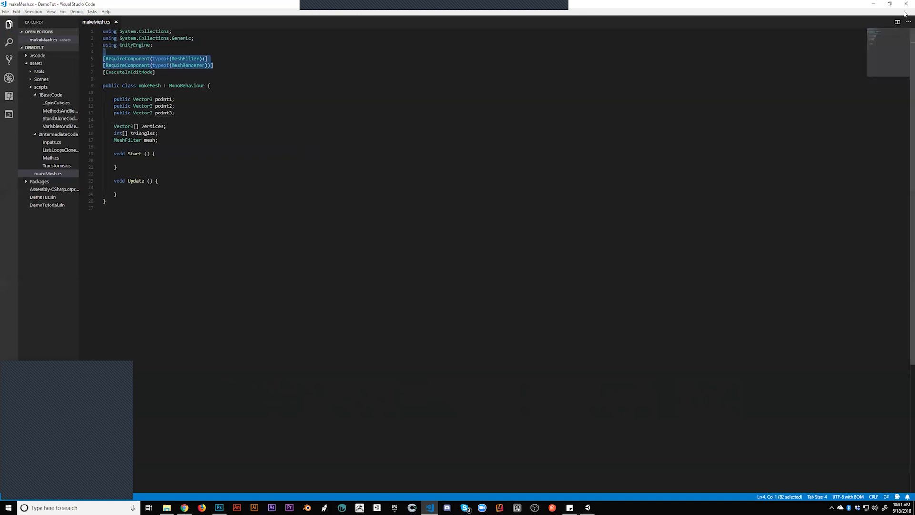
# Close the Unity editor, saving the modified scene
pyautogui.hotkey('alt', 'Tab')
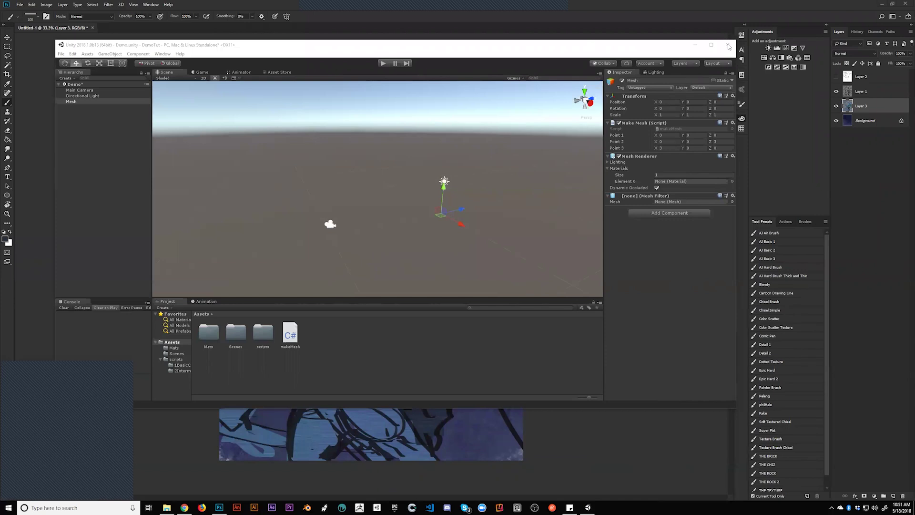
pyautogui.click(728, 45)
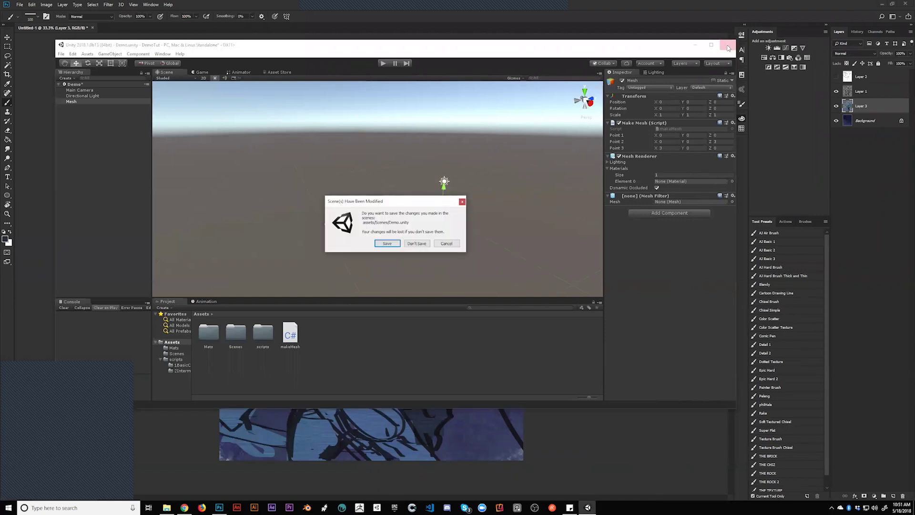
pyautogui.click(385, 248)
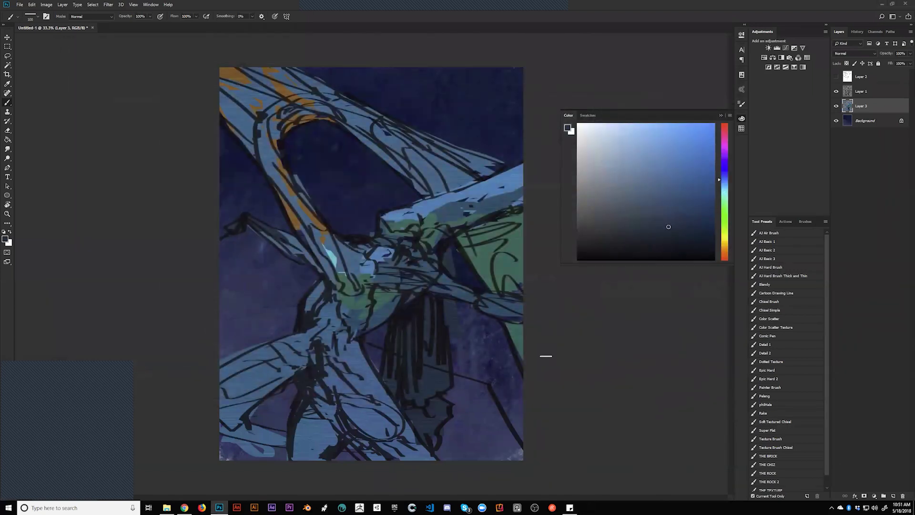
# Pick a light olive-yellow and dab accents onto the creature's arm
pyautogui.click(836, 92)
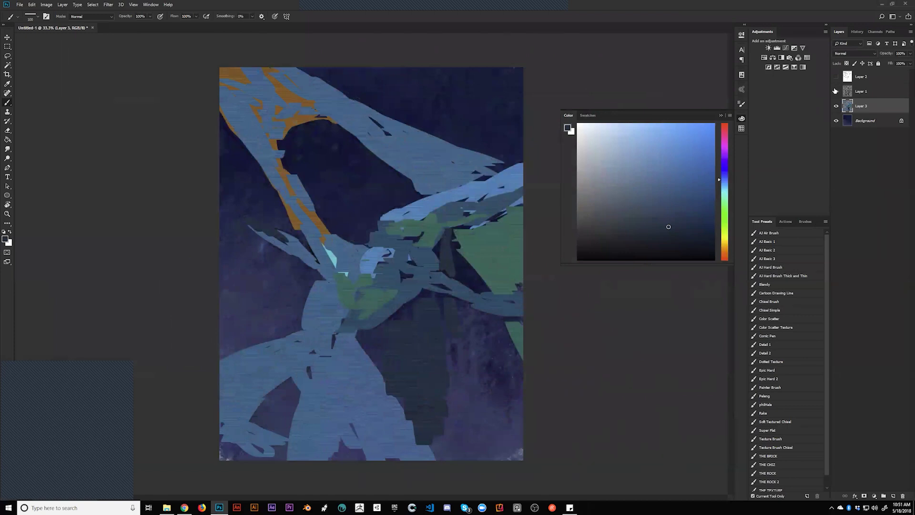
pyautogui.click(836, 91)
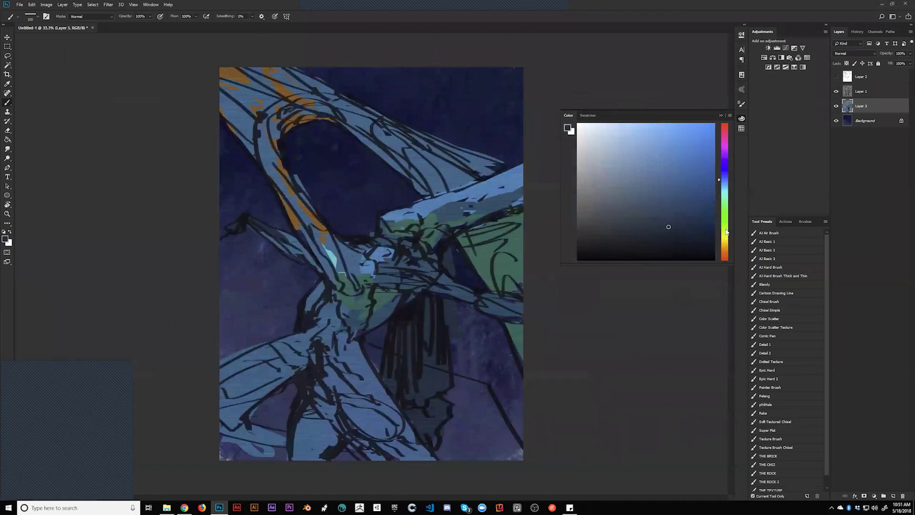
pyautogui.click(726, 235)
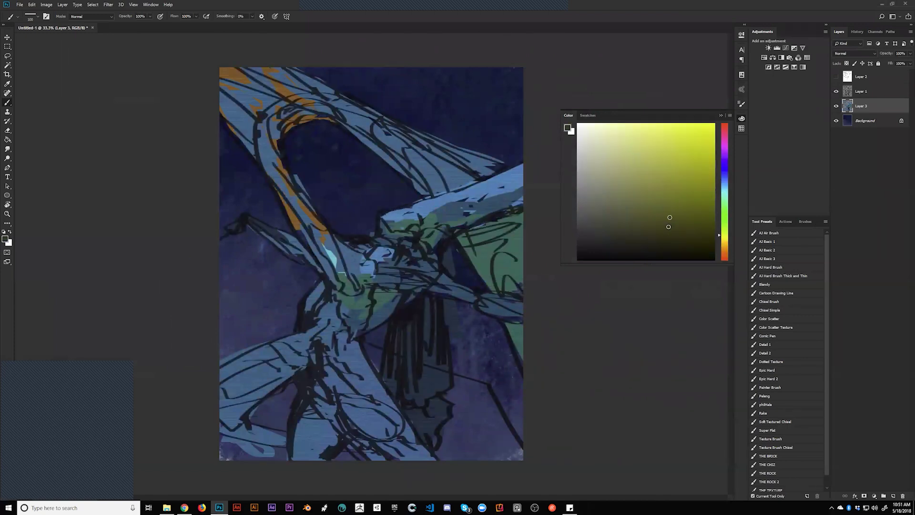
pyautogui.click(658, 187)
pyautogui.press(']')
pyautogui.moveTo(330, 238); pyautogui.dragTo(351, 283)
pyautogui.hotkey('ctrl', 'z')
pyautogui.press('[')
pyautogui.press('[')
pyautogui.press('[')
pyautogui.press('[')
pyautogui.press('[')
pyautogui.moveTo(365, 282)
pyautogui.mouseDown()
pyautogui.moveTo(355, 277)
pyautogui.moveTo(369, 280)
pyautogui.moveTo(382, 263)
pyautogui.moveTo(398, 270)
pyautogui.mouseUp()
# Mirror the canvas, add olive-yellow strokes on arm and upper body, set Layer 1 fill to 77%
pyautogui.hotkey('ctrl', 'h')
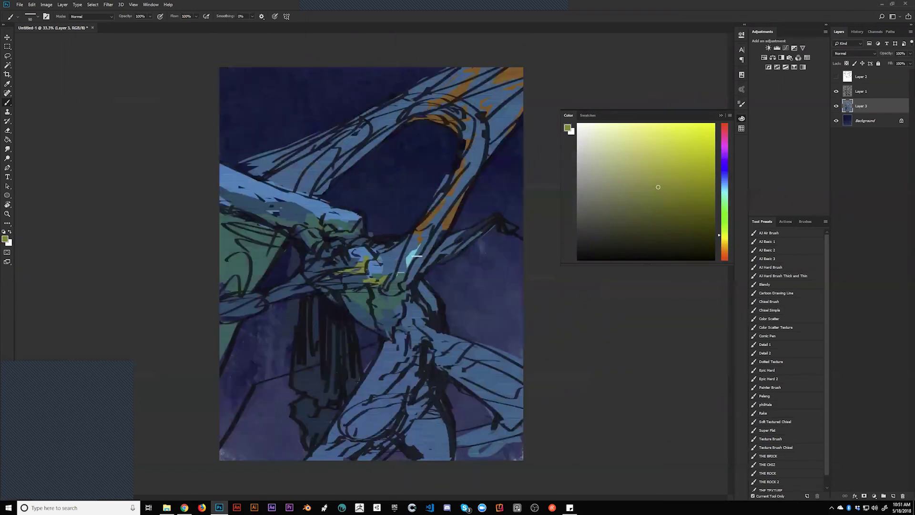
pyautogui.moveTo(451, 246); pyautogui.dragTo(446, 257)
pyautogui.moveTo(314, 287); pyautogui.dragTo(328, 286)
pyautogui.press(']')
pyautogui.moveTo(301, 238); pyautogui.dragTo(312, 252)
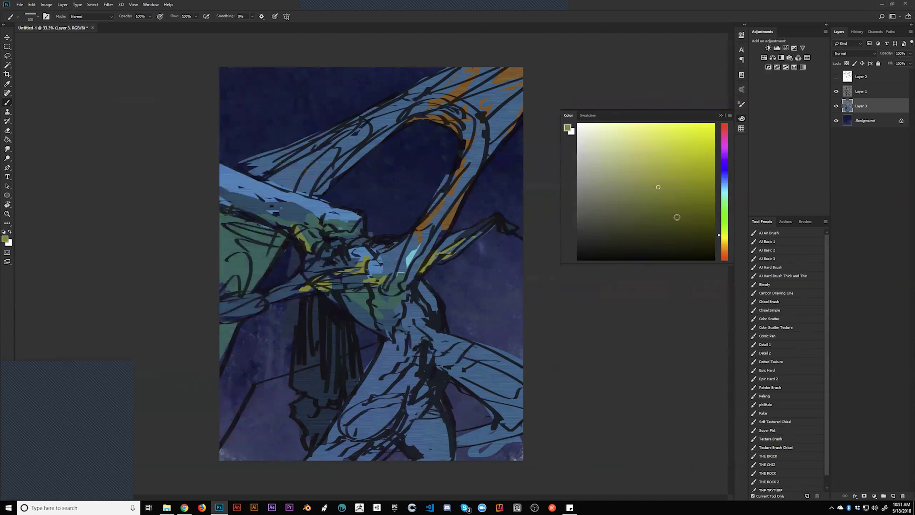
pyautogui.click(881, 93)
pyautogui.moveTo(884, 65); pyautogui.dragTo(876, 72)
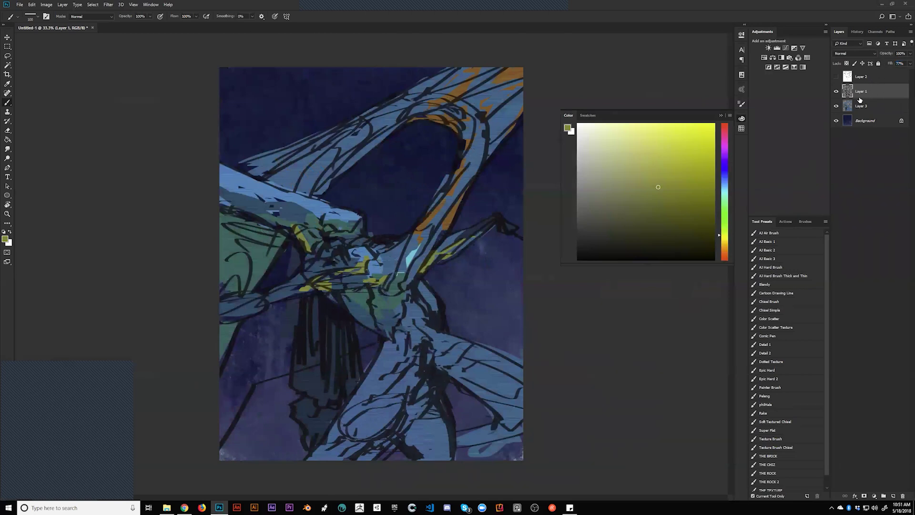
# Pick a darker olive-ochre and, on Layer 3, paint strokes up the creature's arching wing
pyautogui.moveTo(675, 211); pyautogui.dragTo(686, 214)
pyautogui.click(721, 241)
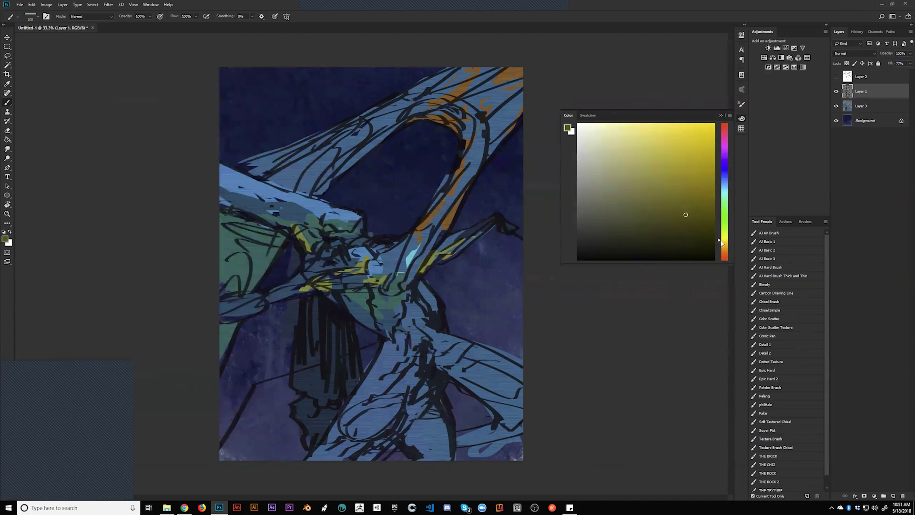
pyautogui.press(']')
pyautogui.press(']')
pyautogui.moveTo(344, 292); pyautogui.dragTo(352, 301)
pyautogui.hotkey('ctrl', 'z')
pyautogui.hotkey('alt', '[')
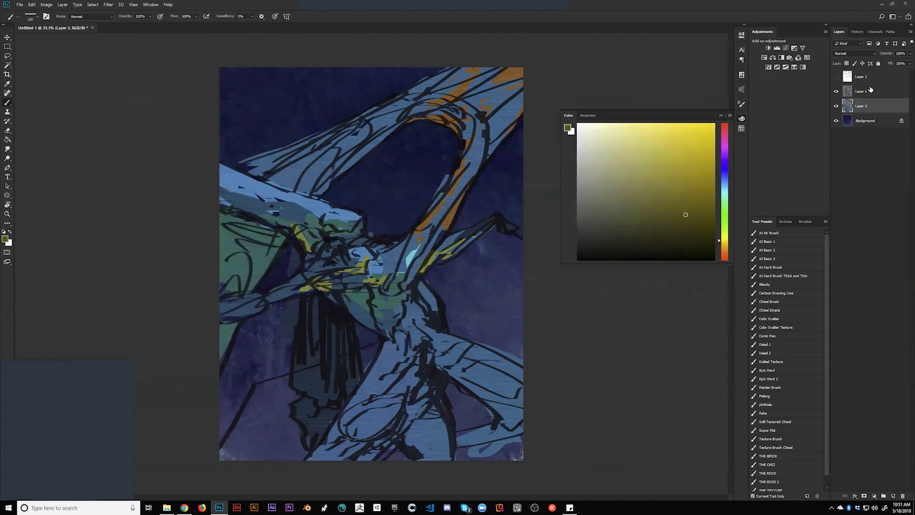
pyautogui.click(870, 91)
pyautogui.click(889, 63)
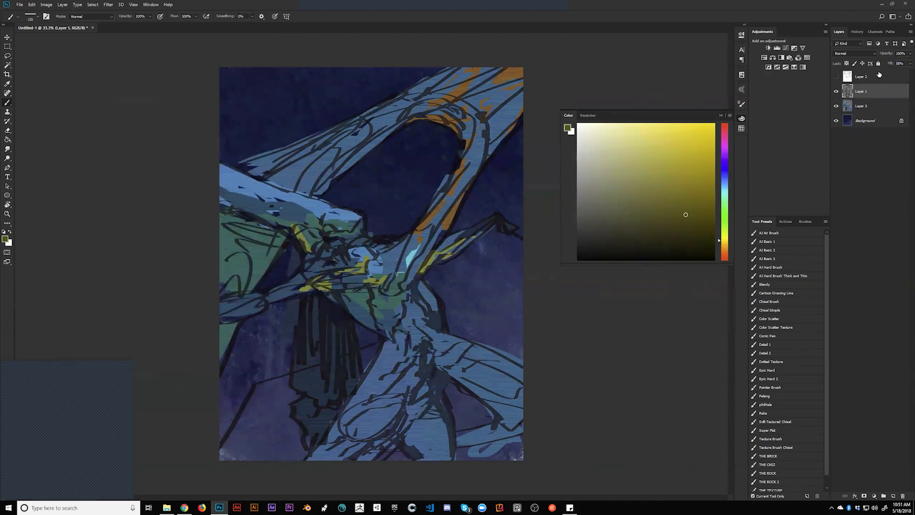
pyautogui.click(874, 111)
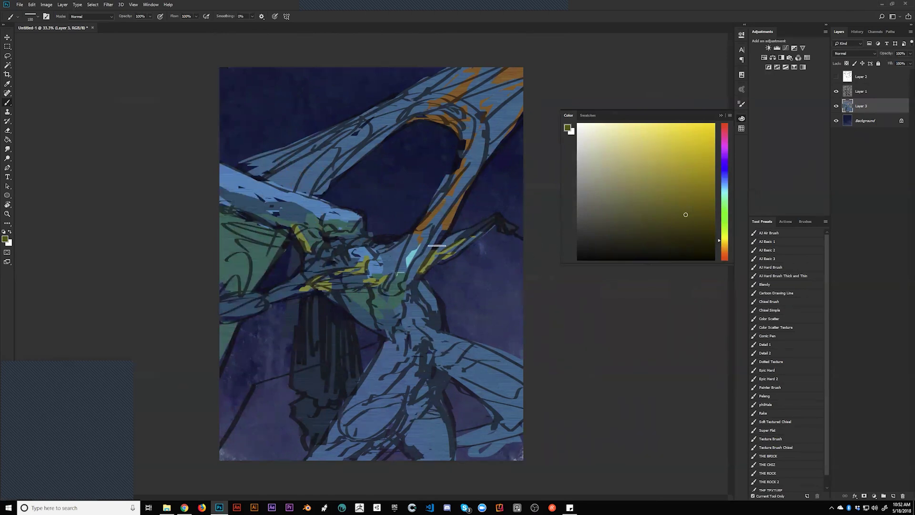
pyautogui.moveTo(371, 286)
pyautogui.mouseDown()
pyautogui.moveTo(379, 308)
pyautogui.moveTo(401, 296)
pyautogui.moveTo(414, 279)
pyautogui.moveTo(376, 283)
pyautogui.moveTo(381, 261)
pyautogui.moveTo(404, 254)
pyautogui.moveTo(448, 202)
pyautogui.moveTo(416, 263)
pyautogui.moveTo(518, 103)
pyautogui.moveTo(463, 163)
pyautogui.moveTo(470, 134)
pyautogui.moveTo(462, 154)
pyautogui.moveTo(436, 105)
pyautogui.moveTo(429, 126)
pyautogui.moveTo(390, 134)
pyautogui.moveTo(392, 125)
pyautogui.moveTo(312, 195)
pyautogui.moveTo(290, 169)
pyautogui.moveTo(292, 185)
pyautogui.moveTo(372, 119)
pyautogui.moveTo(286, 166)
pyautogui.moveTo(366, 123)
pyautogui.moveTo(397, 113)
pyautogui.moveTo(347, 141)
pyautogui.moveTo(440, 109)
pyautogui.mouseUp()
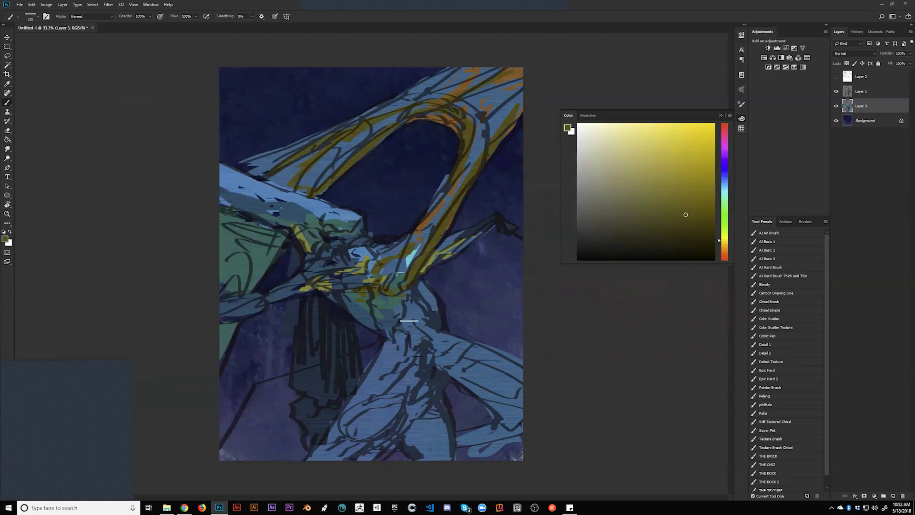
# On the mirrored canvas, hatch dark ochre strokes across the wing, body and chest
pyautogui.press('h')
pyautogui.click(690, 226)
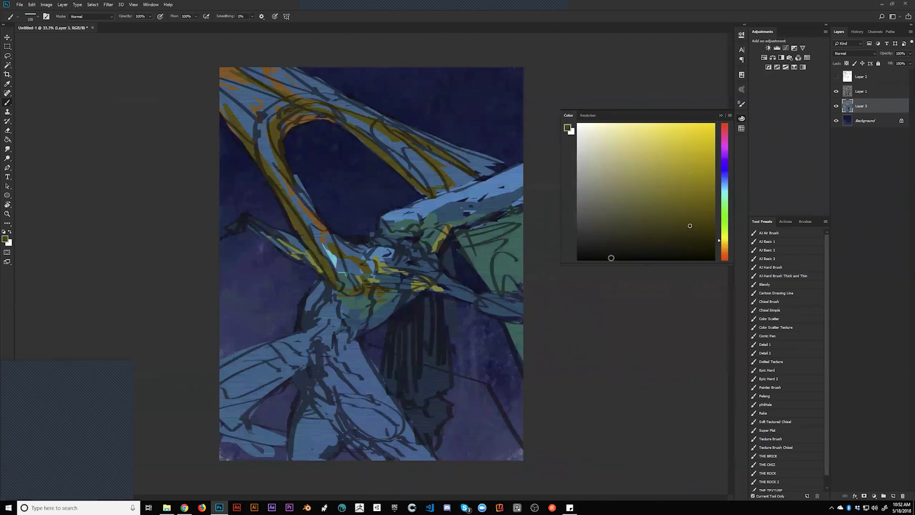
pyautogui.moveTo(461, 240); pyautogui.dragTo(484, 269)
pyautogui.moveTo(474, 229); pyautogui.dragTo(523, 206)
pyautogui.moveTo(476, 248)
pyautogui.mouseDown()
pyautogui.moveTo(529, 213)
pyautogui.moveTo(523, 196)
pyautogui.mouseUp()
pyautogui.moveTo(488, 238)
pyautogui.mouseDown()
pyautogui.moveTo(483, 265)
pyautogui.moveTo(504, 226)
pyautogui.moveTo(489, 278)
pyautogui.mouseUp()
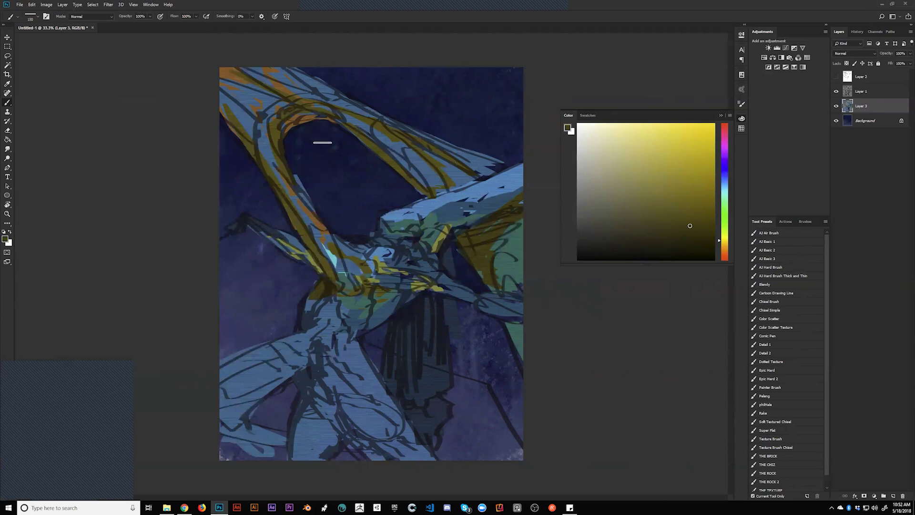
pyautogui.moveTo(323, 291)
pyautogui.mouseDown()
pyautogui.moveTo(303, 329)
pyautogui.moveTo(324, 332)
pyautogui.moveTo(329, 316)
pyautogui.moveTo(313, 327)
pyautogui.moveTo(331, 308)
pyautogui.moveTo(351, 359)
pyautogui.moveTo(327, 354)
pyautogui.moveTo(322, 341)
pyautogui.moveTo(314, 377)
pyautogui.moveTo(318, 367)
pyautogui.moveTo(299, 383)
pyautogui.moveTo(315, 369)
pyautogui.moveTo(330, 426)
pyautogui.moveTo(326, 411)
pyautogui.moveTo(301, 416)
pyautogui.moveTo(322, 419)
pyautogui.moveTo(334, 439)
pyautogui.moveTo(308, 438)
pyautogui.moveTo(303, 419)
pyautogui.moveTo(321, 418)
pyautogui.moveTo(334, 442)
pyautogui.moveTo(358, 411)
pyautogui.moveTo(337, 411)
pyautogui.moveTo(361, 445)
pyautogui.moveTo(398, 427)
pyautogui.mouseUp()
pyautogui.moveTo(402, 274); pyautogui.dragTo(411, 292)
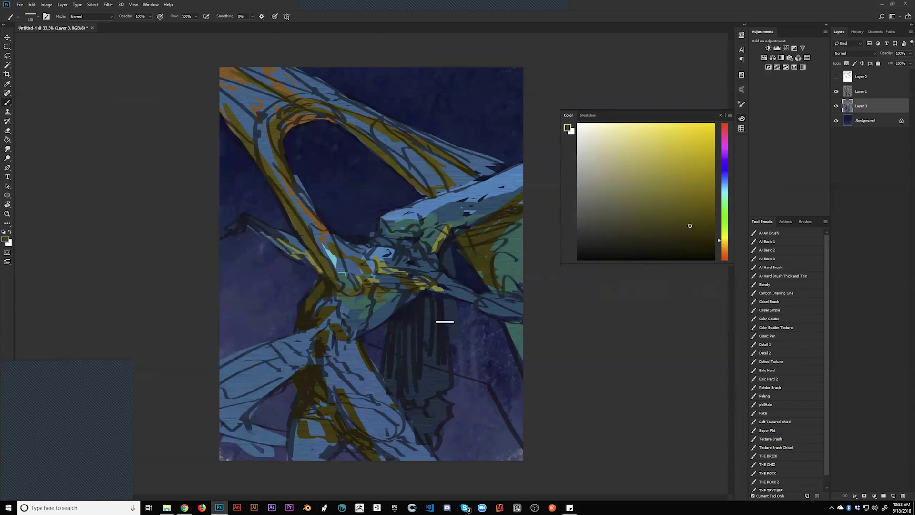
# Flip the canvas back and add olive shading to the chest, head tip and upper-left limb
pyautogui.press('h')
pyautogui.moveTo(369, 263)
pyautogui.mouseDown()
pyautogui.moveTo(325, 262)
pyautogui.moveTo(332, 259)
pyautogui.moveTo(349, 287)
pyautogui.mouseUp()
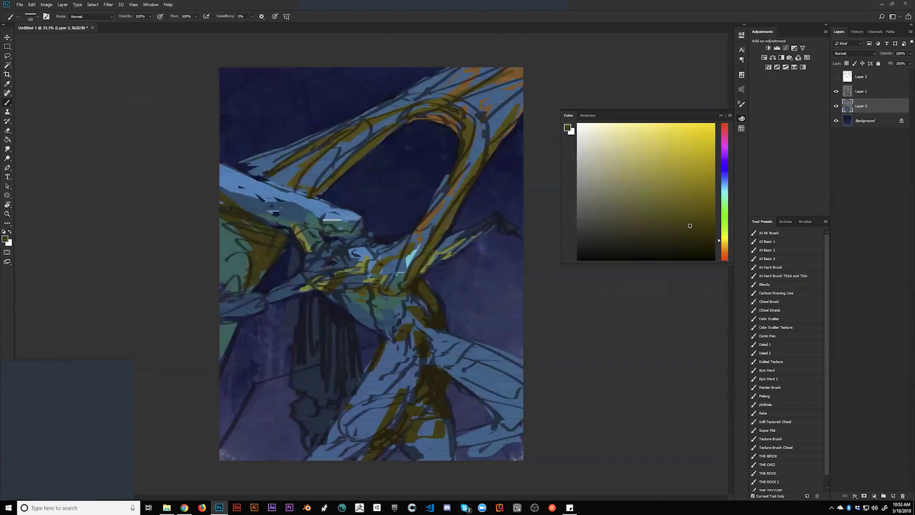
pyautogui.moveTo(352, 219); pyautogui.dragTo(355, 226)
pyautogui.moveTo(240, 166); pyautogui.dragTo(254, 162)
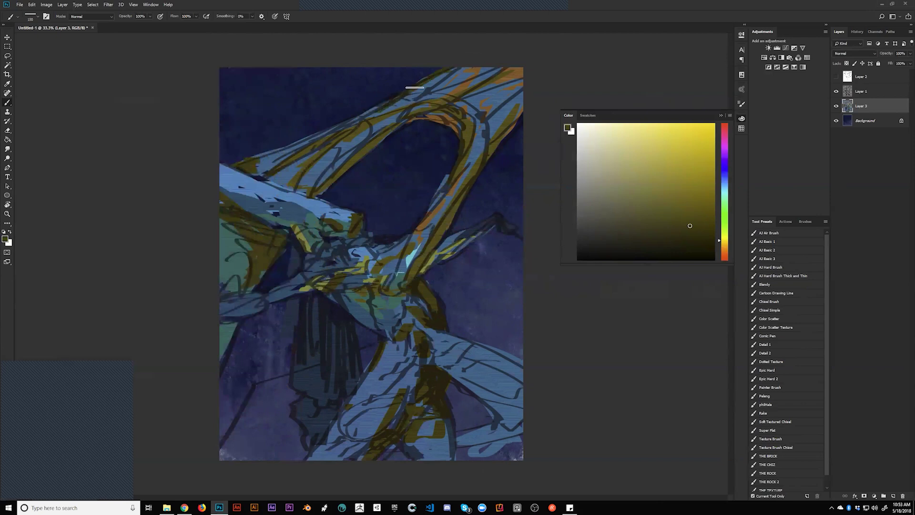
pyautogui.moveTo(690, 245); pyautogui.dragTo(694, 245)
# Shift to orange-brown and paint dark strokes down the diagonal limb, centre, lower limb and bottom edge
pyautogui.click(722, 251)
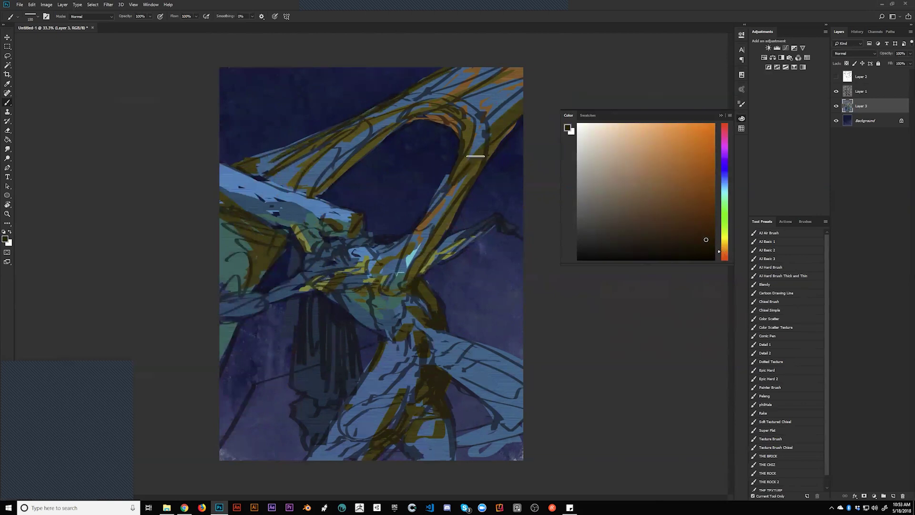
pyautogui.moveTo(479, 169); pyautogui.dragTo(408, 275)
pyautogui.moveTo(459, 201); pyautogui.dragTo(393, 295)
pyautogui.moveTo(332, 285); pyautogui.dragTo(343, 302)
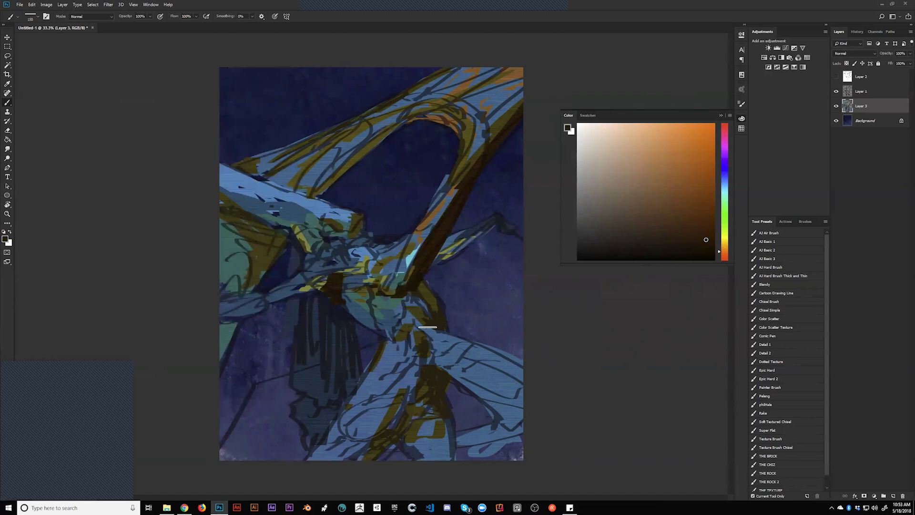
pyautogui.moveTo(435, 360)
pyautogui.mouseDown()
pyautogui.moveTo(518, 446)
pyautogui.moveTo(494, 410)
pyautogui.moveTo(475, 401)
pyautogui.moveTo(496, 426)
pyautogui.moveTo(458, 438)
pyautogui.moveTo(468, 430)
pyautogui.moveTo(463, 442)
pyautogui.moveTo(483, 428)
pyautogui.moveTo(489, 435)
pyautogui.moveTo(474, 438)
pyautogui.moveTo(522, 429)
pyautogui.mouseUp()
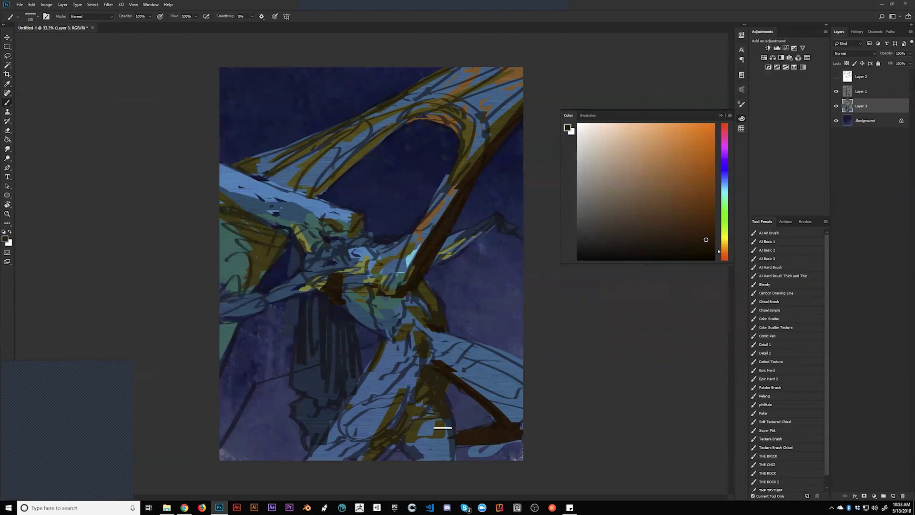
pyautogui.moveTo(315, 444)
pyautogui.mouseDown()
pyautogui.moveTo(220, 470)
pyautogui.moveTo(281, 452)
pyautogui.moveTo(266, 458)
pyautogui.moveTo(284, 463)
pyautogui.mouseUp()
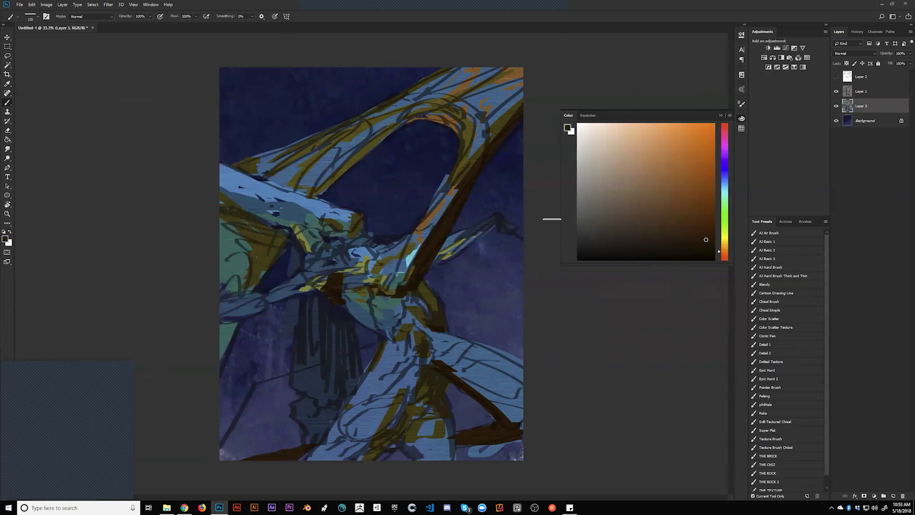
pyautogui.click(874, 93)
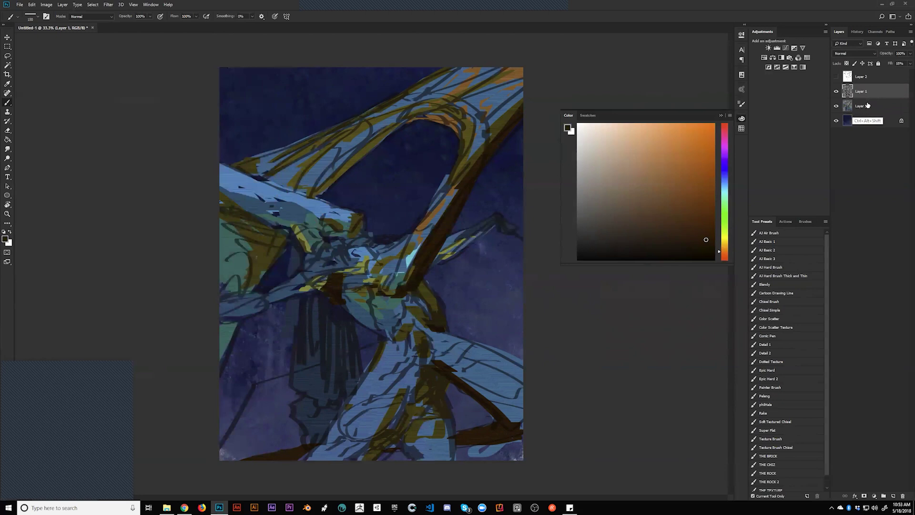
# Stamp the visible painting onto new Layer 4 and switch to the THE TEXTURE brush at size 250
pyautogui.hotkey('ctrl', 'shift', 'alt', 'e')
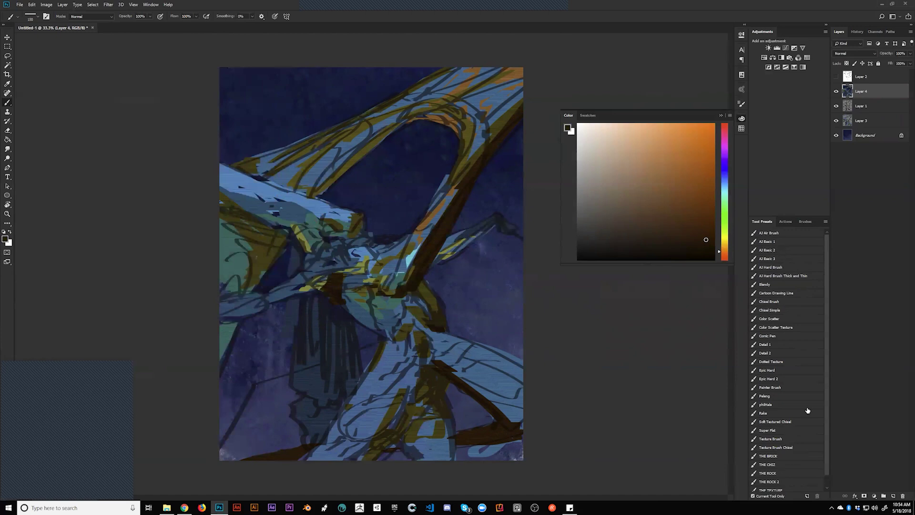
pyautogui.moveTo(829, 282); pyautogui.dragTo(827, 335)
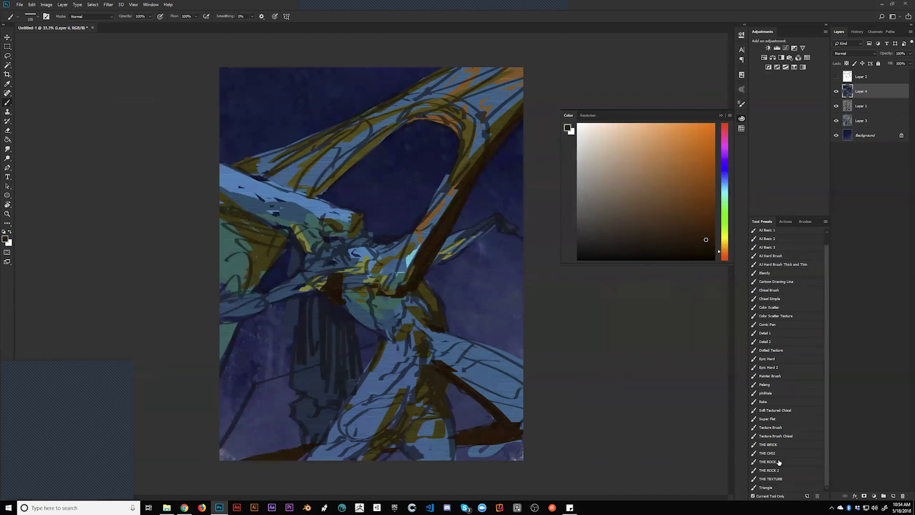
pyautogui.click(776, 478)
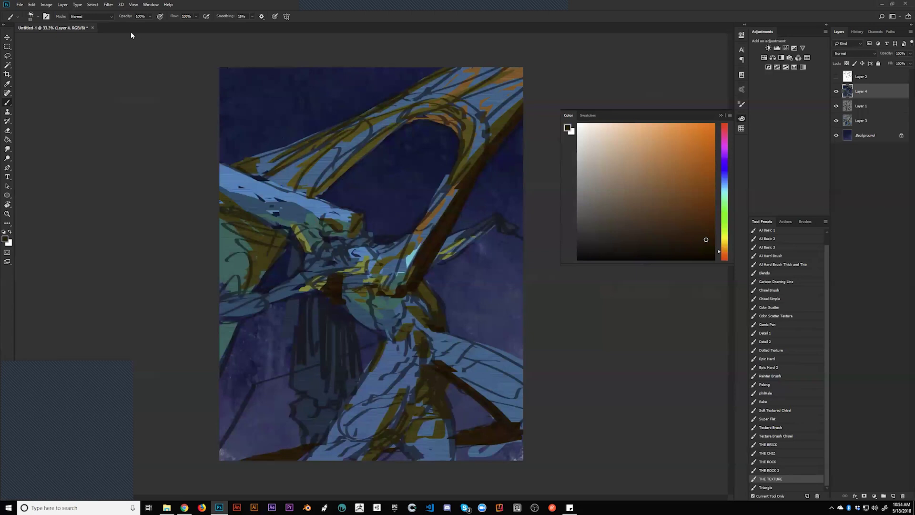
pyautogui.press(']')
pyautogui.press(']')
pyautogui.press(']')
pyautogui.press(']')
pyautogui.press(']')
pyautogui.click(109, 18)
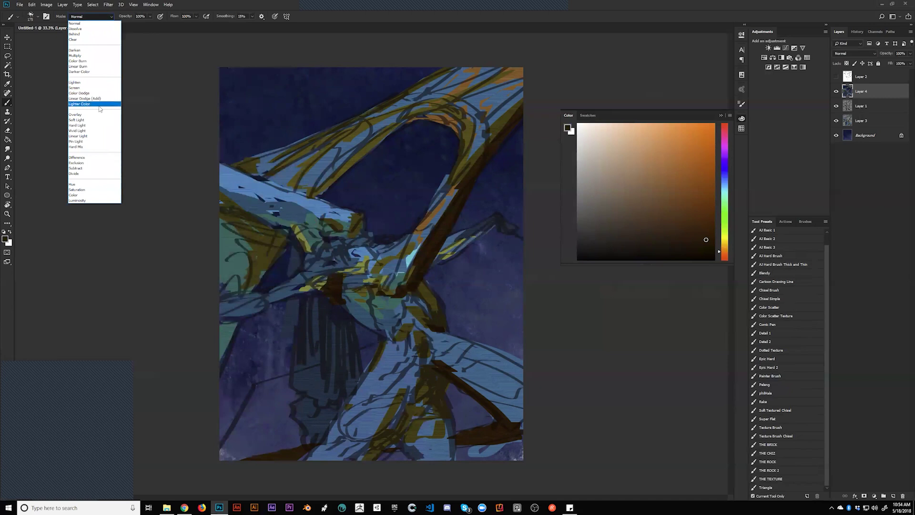
# Set the brush blend mode to Vivid Light with a light cyan colour, undoing trial strokes
pyautogui.click(98, 136)
pyautogui.click(102, 18)
pyautogui.click(95, 131)
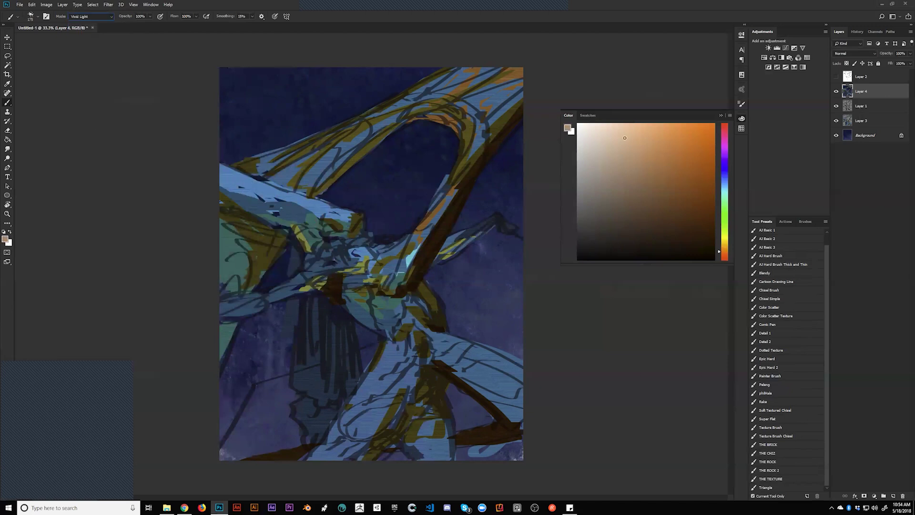
pyautogui.click(722, 187)
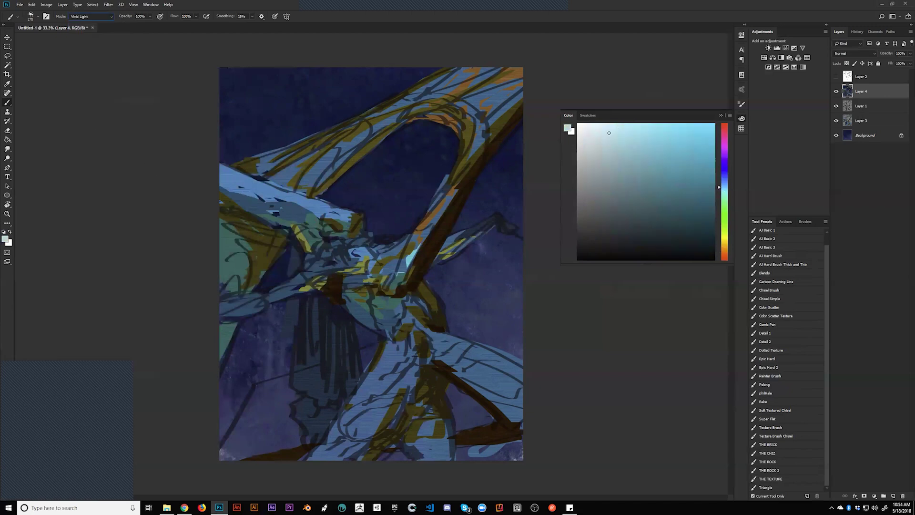
pyautogui.moveTo(256, 193); pyautogui.dragTo(346, 235)
pyautogui.hotkey('ctrl', 'z')
pyautogui.hotkey('ctrl', 'z')
pyautogui.hotkey('ctrl', 'z')
pyautogui.moveTo(286, 282); pyautogui.dragTo(333, 261)
pyautogui.hotkey('ctrl', 'z')
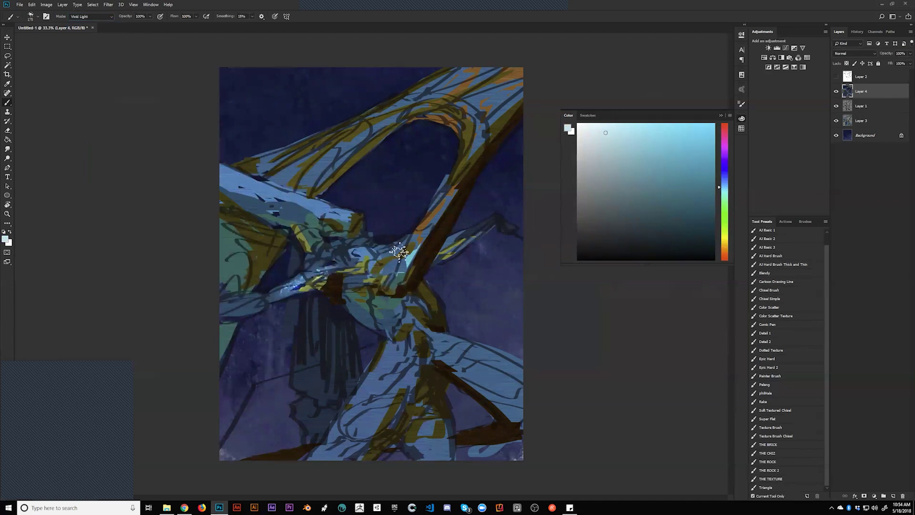
pyautogui.hotkey('ctrl', 'z')
pyautogui.press(']')
pyautogui.press(']')
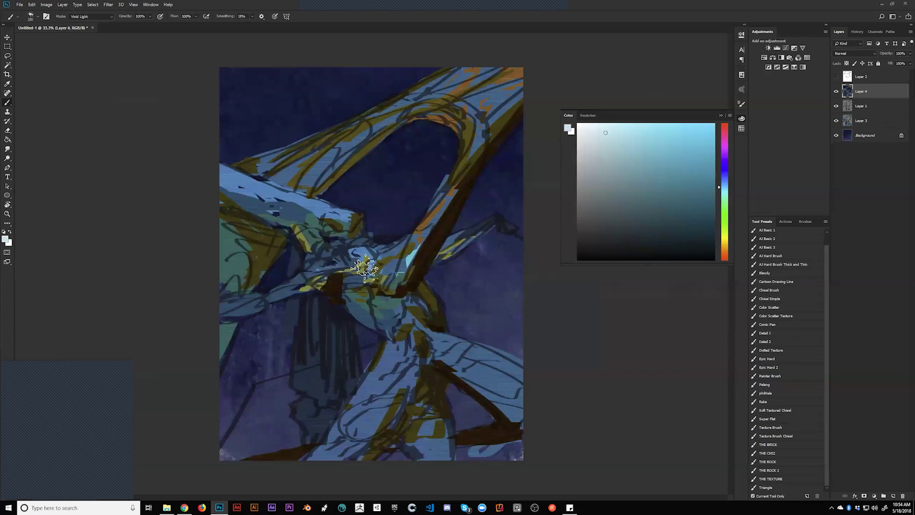
# Paint light-blue highlights across the central, upper and left beams of the creature
pyautogui.moveTo(357, 255); pyautogui.dragTo(415, 291)
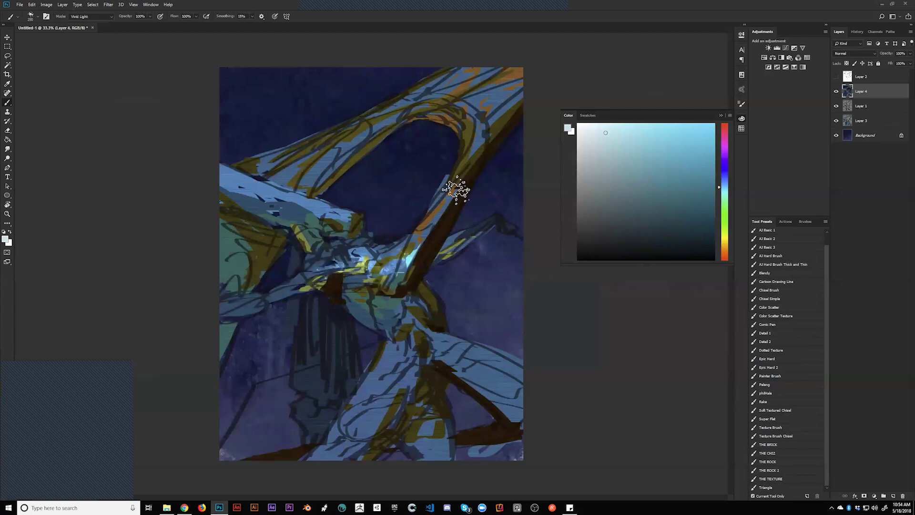
pyautogui.moveTo(317, 162); pyautogui.dragTo(407, 112)
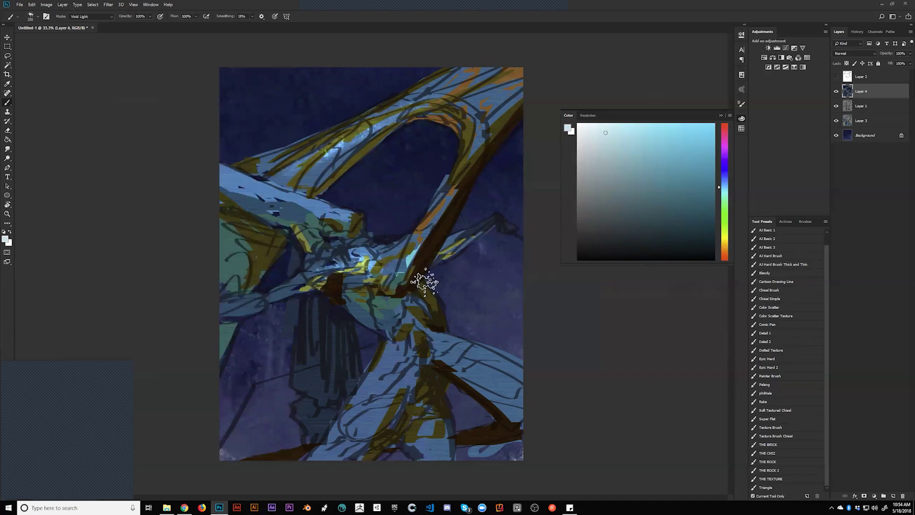
pyautogui.moveTo(259, 204); pyautogui.dragTo(317, 203)
pyautogui.press('[')
pyautogui.moveTo(375, 299); pyautogui.dragTo(356, 290)
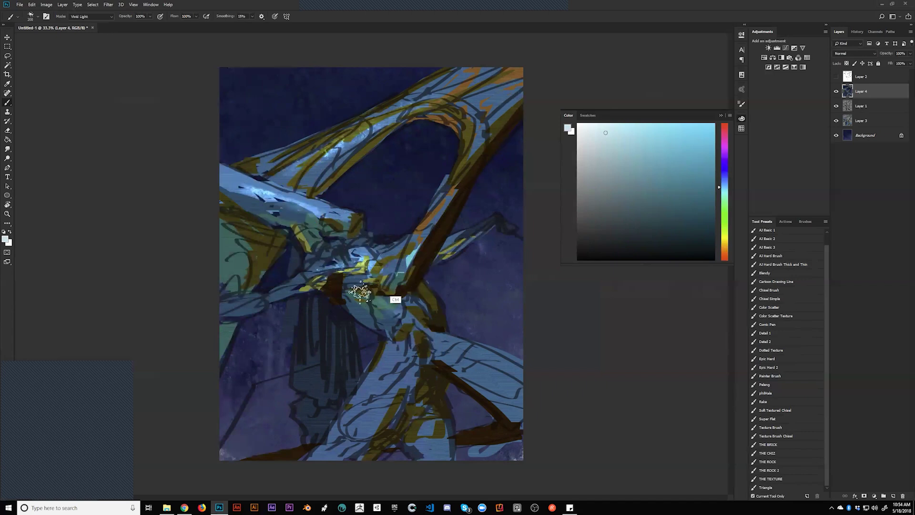
pyautogui.moveTo(415, 321)
pyautogui.mouseDown()
pyautogui.moveTo(362, 295)
pyautogui.moveTo(420, 318)
pyautogui.moveTo(366, 304)
pyautogui.moveTo(418, 319)
pyautogui.moveTo(382, 317)
pyautogui.moveTo(417, 321)
pyautogui.mouseUp()
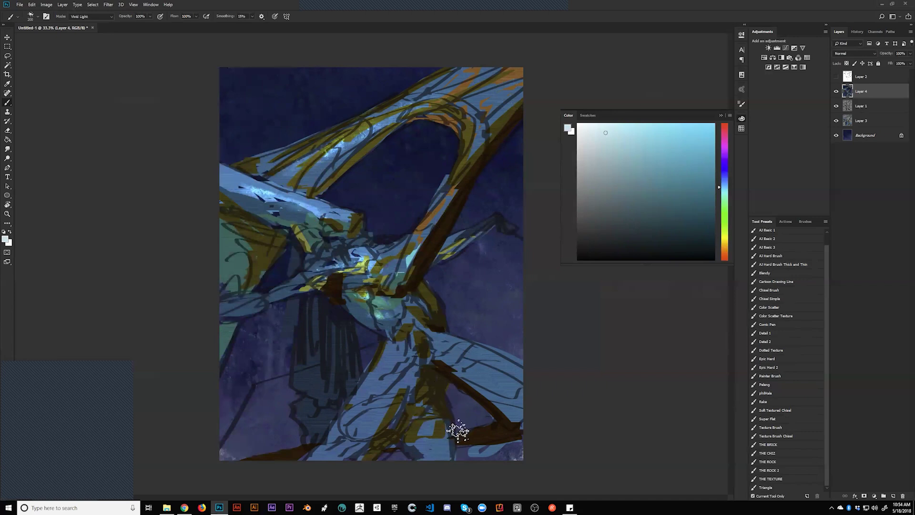
# Mirror the canvas and add light-blue texture along the arch, right side, lower arm and lower limb
pyautogui.press('h')
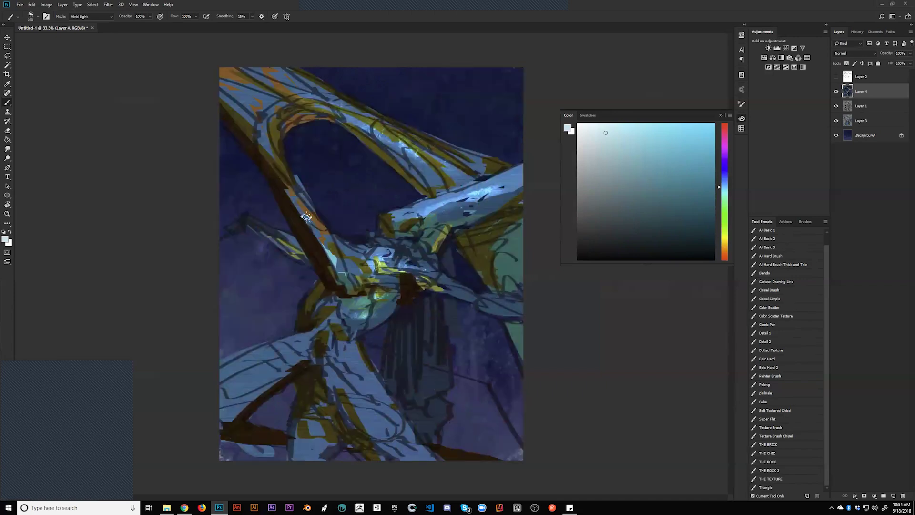
pyautogui.press('[')
pyautogui.press('[')
pyautogui.press('[')
pyautogui.press('[')
pyautogui.press('[')
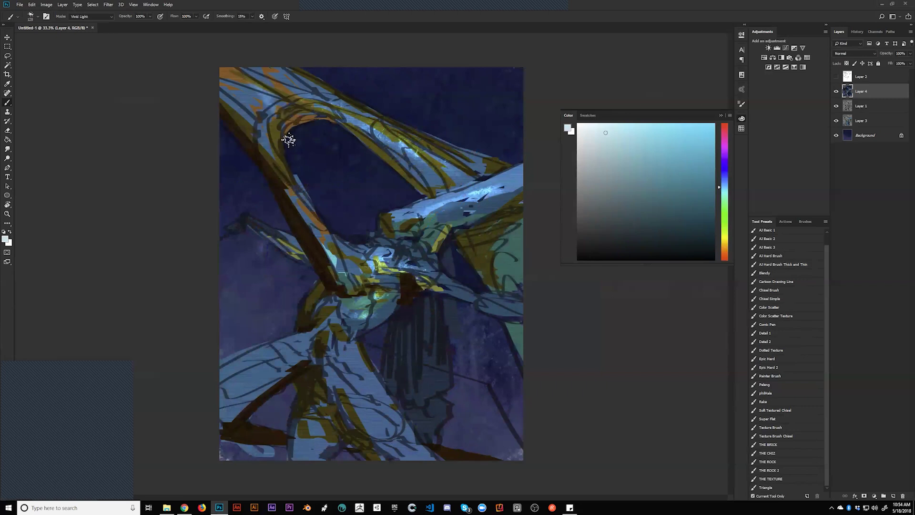
pyautogui.moveTo(266, 155); pyautogui.dragTo(239, 95)
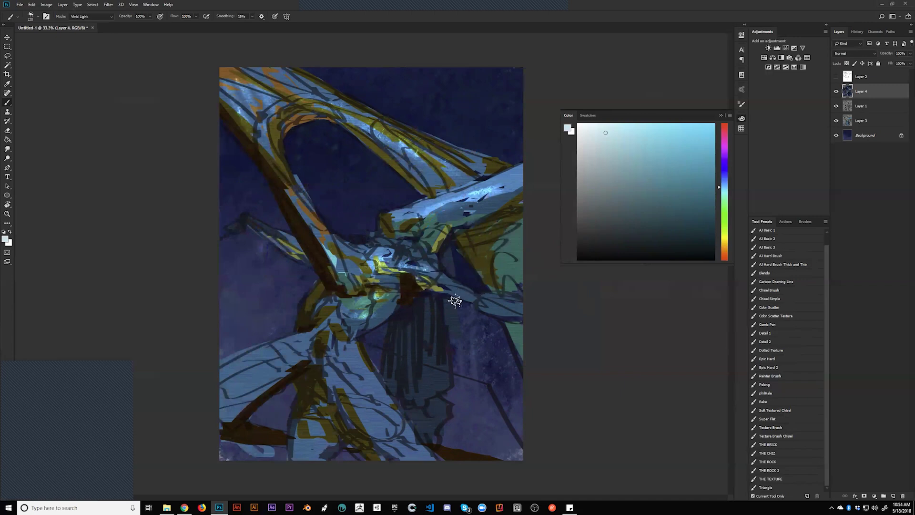
pyautogui.moveTo(436, 278)
pyautogui.mouseDown()
pyautogui.moveTo(486, 301)
pyautogui.moveTo(509, 294)
pyautogui.moveTo(474, 299)
pyautogui.moveTo(527, 312)
pyautogui.mouseUp()
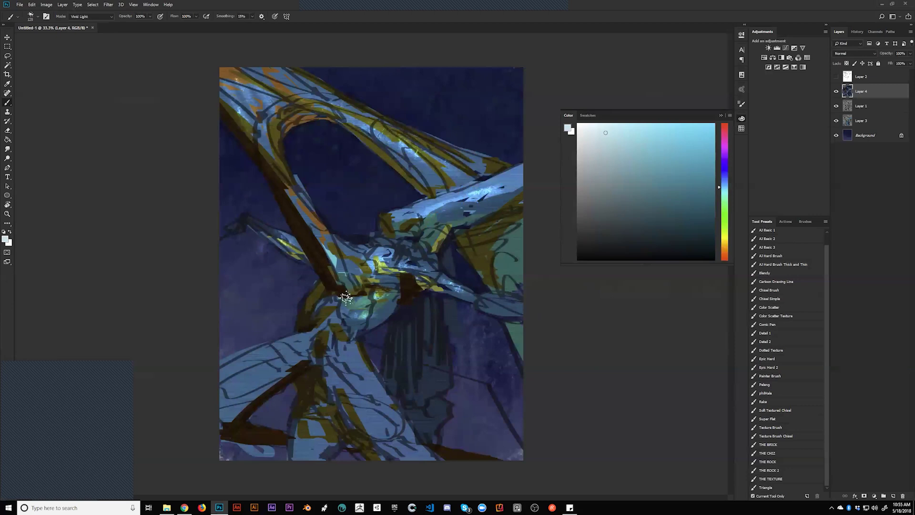
pyautogui.press(']')
pyautogui.press(']')
pyautogui.press(']')
pyautogui.press(']')
pyautogui.moveTo(260, 377)
pyautogui.mouseDown()
pyautogui.moveTo(211, 410)
pyautogui.moveTo(334, 336)
pyautogui.mouseUp()
pyautogui.press(']')
pyautogui.moveTo(369, 358); pyautogui.dragTo(386, 436)
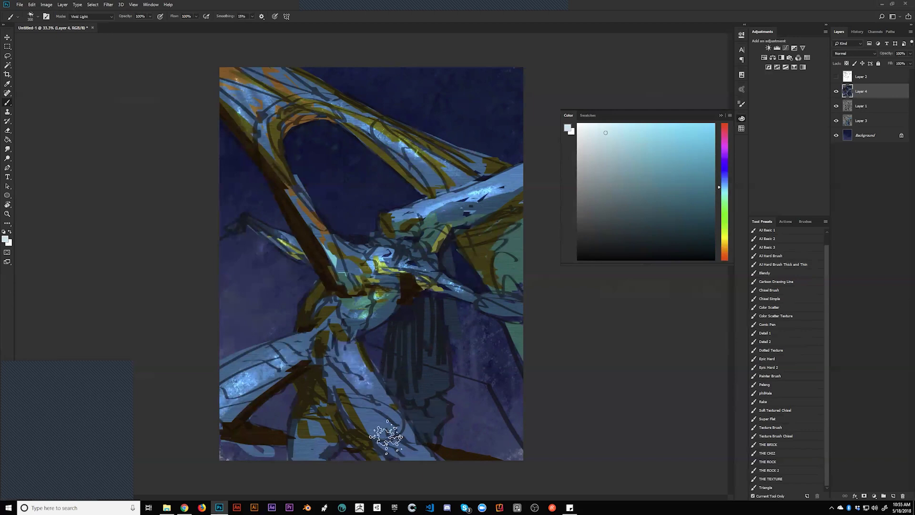
pyautogui.press('[')
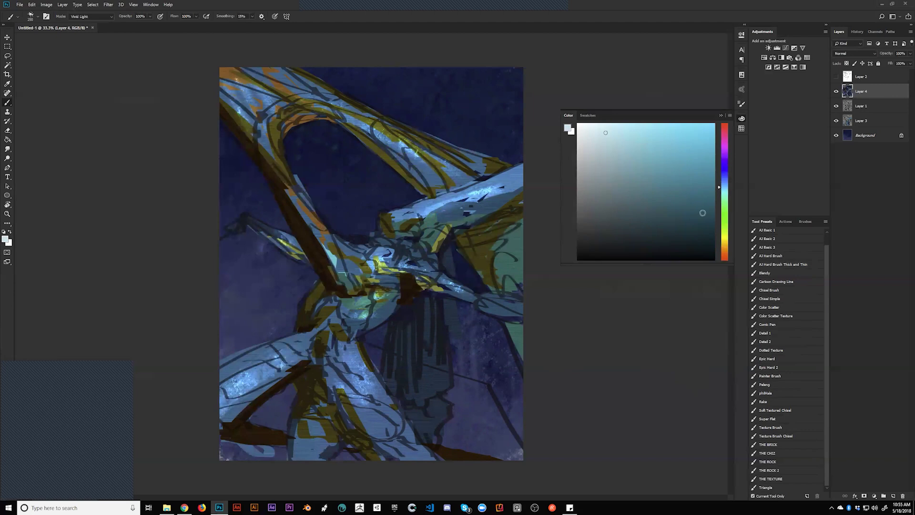
# Pick a bluer paint colour and test strokes on the beams, undoing the unwanted ones
pyautogui.click(721, 184)
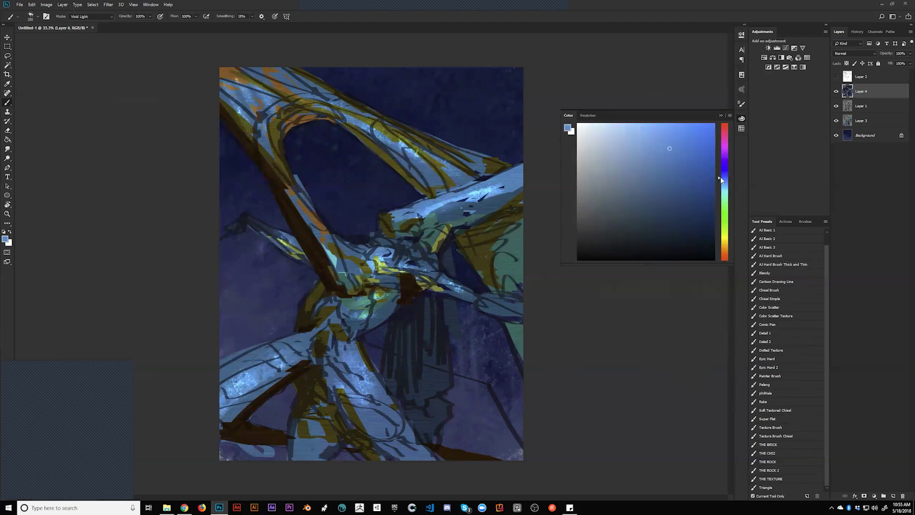
pyautogui.click(700, 141)
pyautogui.moveTo(424, 233); pyautogui.dragTo(445, 220)
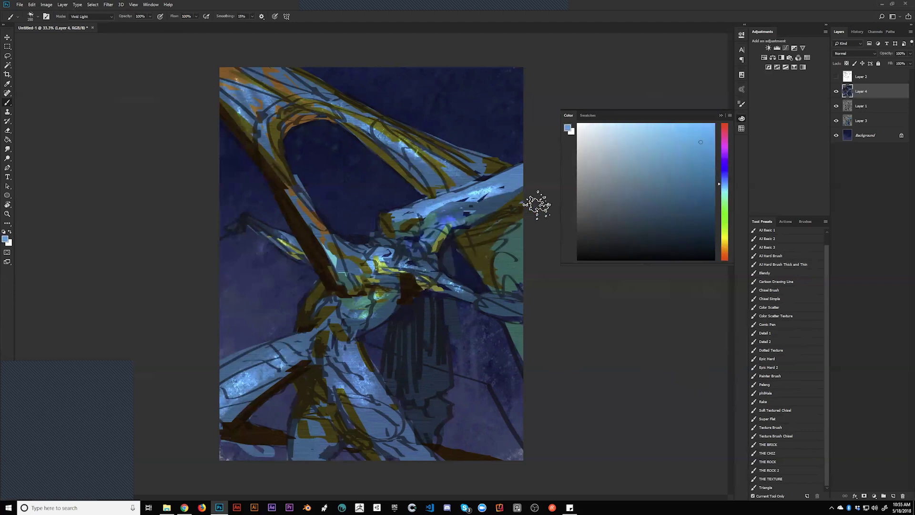
pyautogui.moveTo(228, 115); pyautogui.dragTo(257, 143)
pyautogui.hotkey('ctrl', 'z')
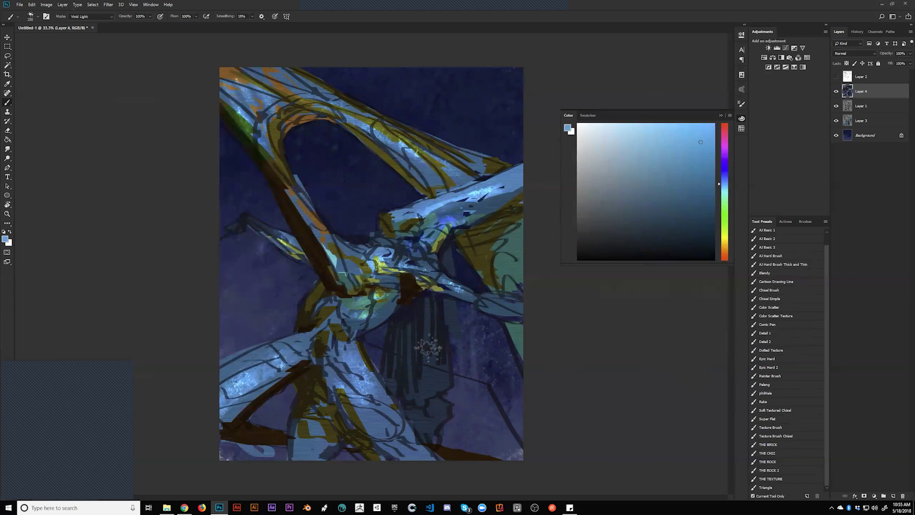
pyautogui.moveTo(341, 394); pyautogui.dragTo(328, 362)
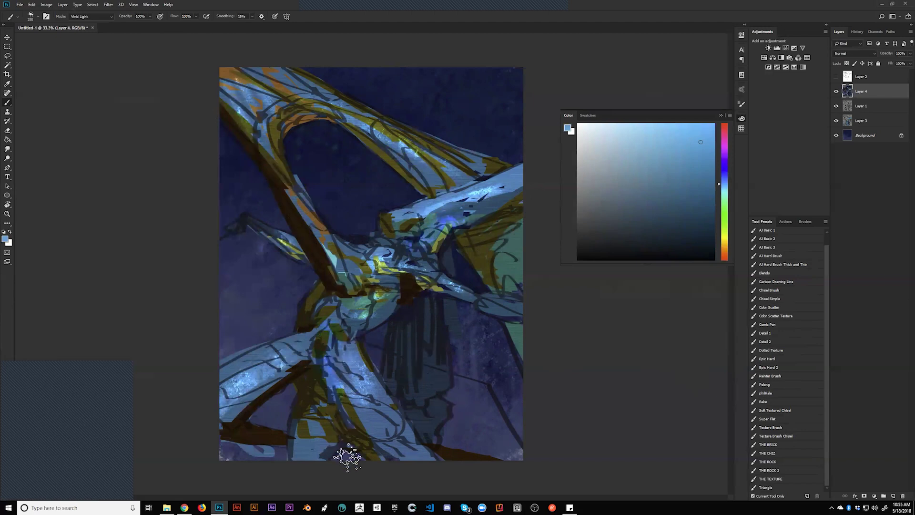
pyautogui.hotkey('ctrl', 'z')
# Switch the brush blend mode to Linear Burn and darken the top edge of the arch
pyautogui.click(102, 17)
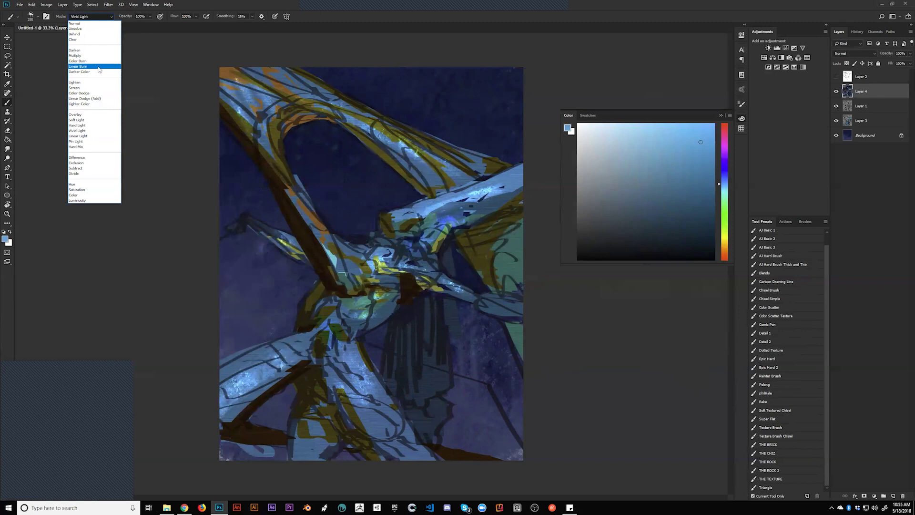
pyautogui.click(96, 66)
pyautogui.moveTo(222, 90); pyautogui.dragTo(265, 175)
pyautogui.hotkey('ctrl', 'z')
pyautogui.moveTo(279, 108); pyautogui.dragTo(336, 114)
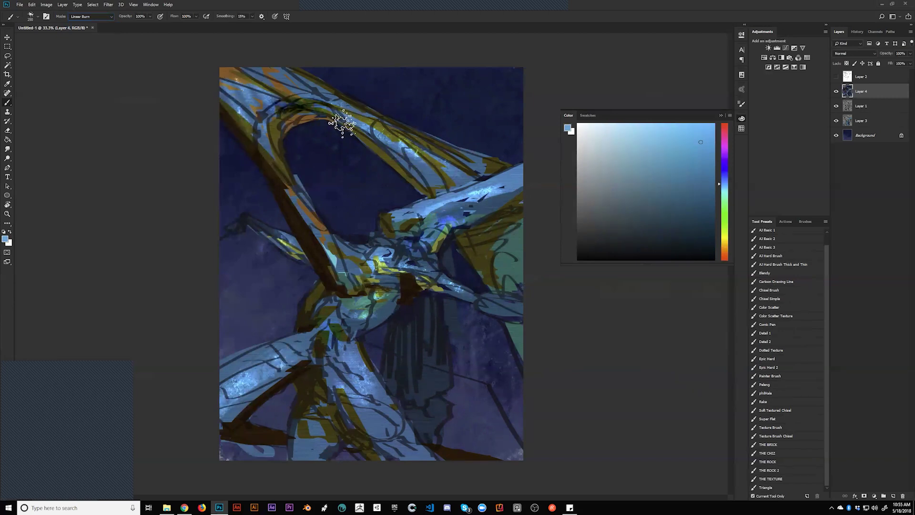
pyautogui.press('[')
pyautogui.press('[')
pyautogui.press('[')
pyautogui.press('[')
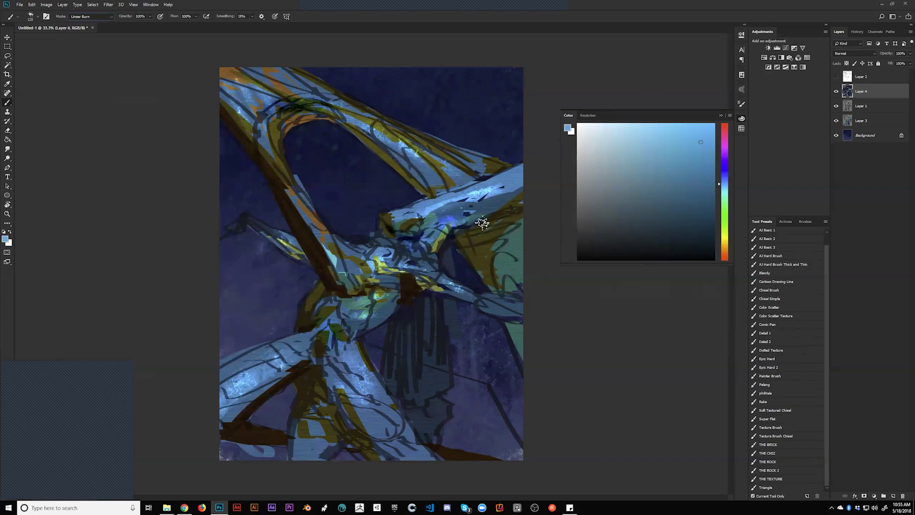
pyautogui.moveTo(472, 241)
pyautogui.mouseDown()
pyautogui.moveTo(481, 224)
pyautogui.moveTo(460, 236)
pyautogui.mouseUp()
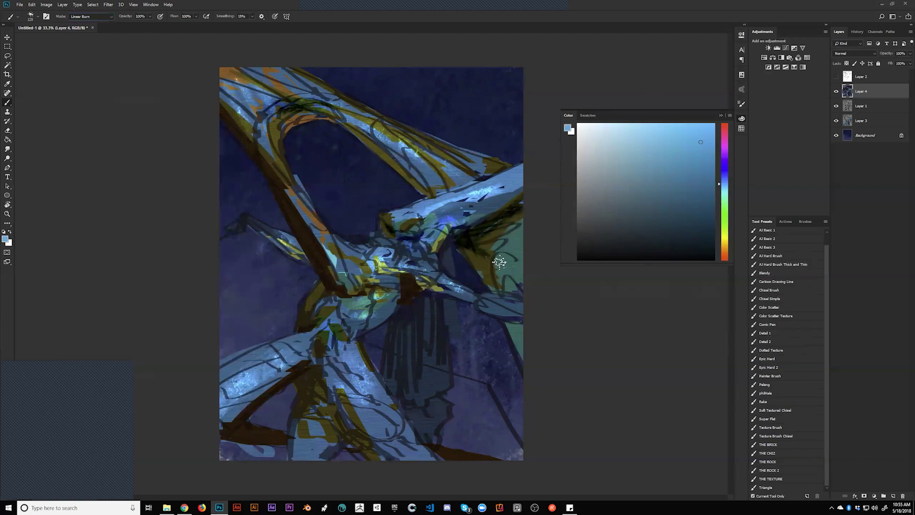
pyautogui.hotkey('ctrl', 'z')
# With a 250 brush, darken the drapery, the shadows at the figure's centre and the lower middle
pyautogui.press(']')
pyautogui.press(']')
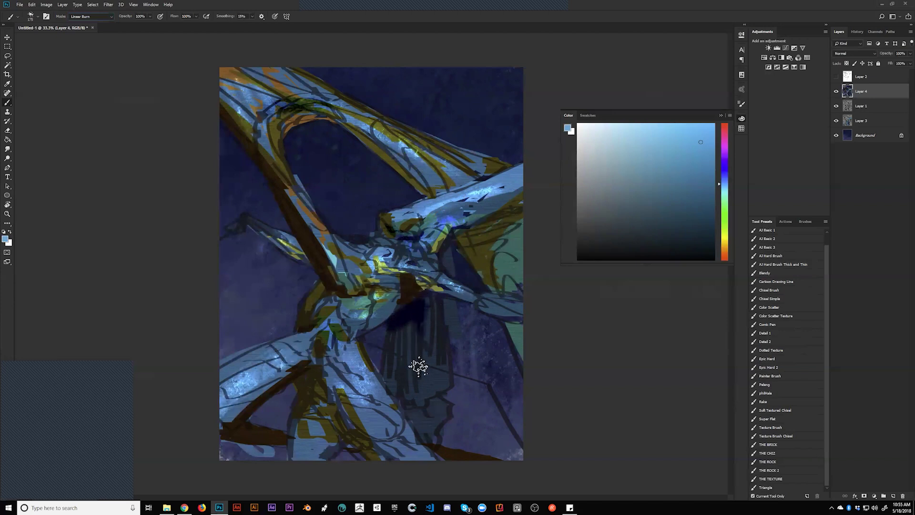
pyautogui.press(']')
pyautogui.press(']')
pyautogui.moveTo(399, 320)
pyautogui.mouseDown()
pyautogui.moveTo(418, 332)
pyautogui.moveTo(417, 379)
pyautogui.moveTo(425, 303)
pyautogui.moveTo(401, 343)
pyautogui.moveTo(420, 304)
pyautogui.moveTo(404, 324)
pyautogui.moveTo(415, 367)
pyautogui.moveTo(429, 313)
pyautogui.mouseUp()
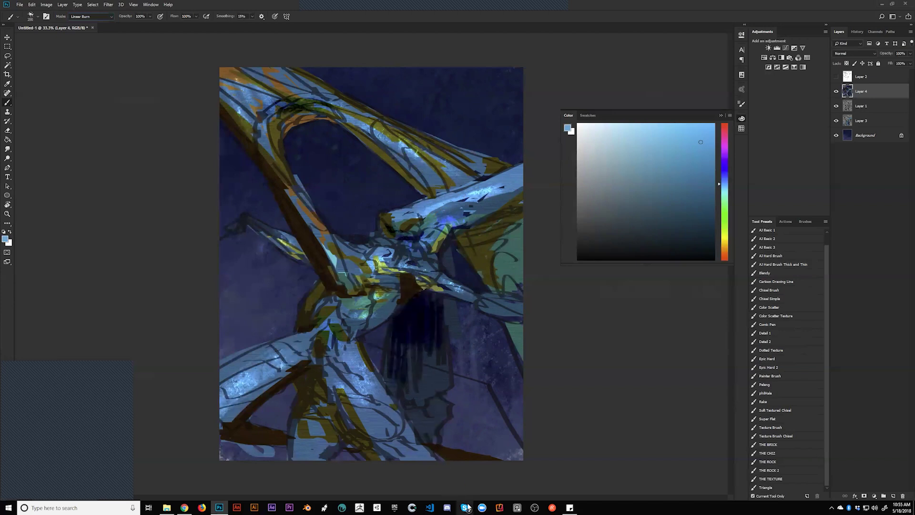
pyautogui.moveTo(330, 332)
pyautogui.mouseDown()
pyautogui.moveTo(305, 323)
pyautogui.moveTo(316, 356)
pyautogui.moveTo(337, 314)
pyautogui.moveTo(354, 349)
pyautogui.mouseUp()
pyautogui.press('h')
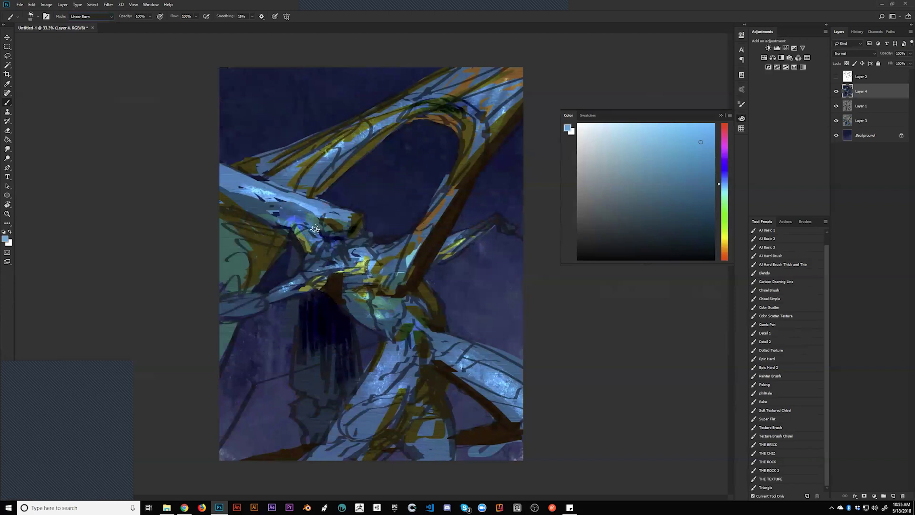
pyautogui.press(']')
pyautogui.press(']')
pyautogui.press(']')
pyautogui.press(']')
pyautogui.press(']')
pyautogui.press(']')
pyautogui.press(']')
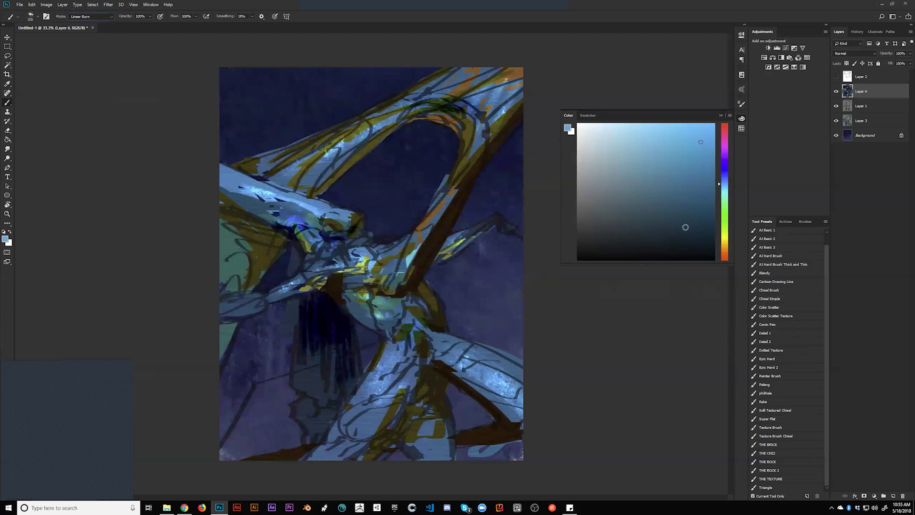
pyautogui.press('[')
pyautogui.moveTo(415, 376)
pyautogui.mouseDown()
pyautogui.moveTo(443, 408)
pyautogui.moveTo(437, 378)
pyautogui.mouseUp()
pyautogui.press('[')
pyautogui.press('[')
pyautogui.press('[')
pyautogui.press('[')
pyautogui.press('[')
pyautogui.press('[')
pyautogui.press('[')
# Darken along the wing tip with a Linear Burn stroke, resizing the brush between 300 and 125
pyautogui.press(']')
pyautogui.press(']')
pyautogui.press(']')
pyautogui.press(']')
pyautogui.press(']')
pyautogui.press(']')
pyautogui.press(']')
pyautogui.moveTo(309, 335); pyautogui.dragTo(312, 403)
pyautogui.hotkey('ctrl', 'z')
pyautogui.press('[')
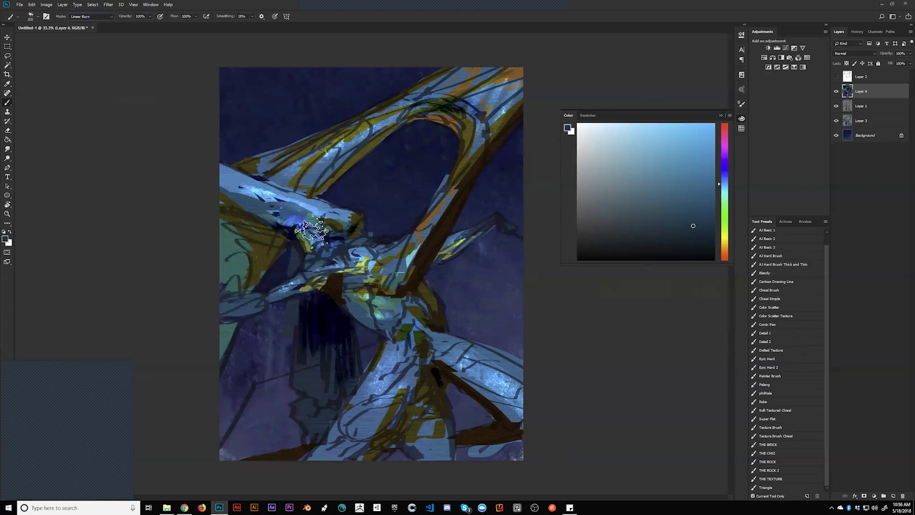
pyautogui.press('[')
pyautogui.press('[')
pyautogui.press('[')
pyautogui.press('[')
pyautogui.press('[')
pyautogui.press('[')
pyautogui.press('[')
pyautogui.press('[')
pyautogui.press('[')
pyautogui.press('[')
pyautogui.moveTo(448, 258); pyautogui.dragTo(483, 227)
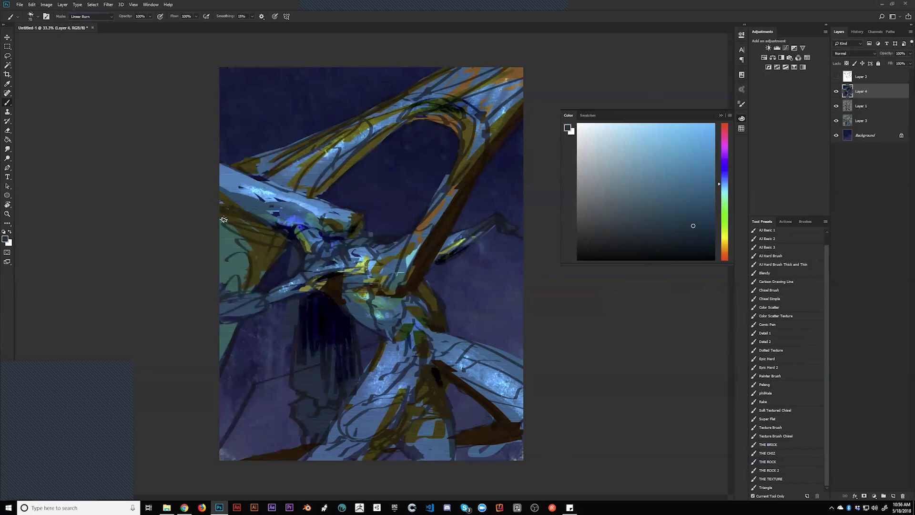
pyautogui.press('ctrl')
pyautogui.press(']')
pyautogui.press(']')
pyautogui.press(']')
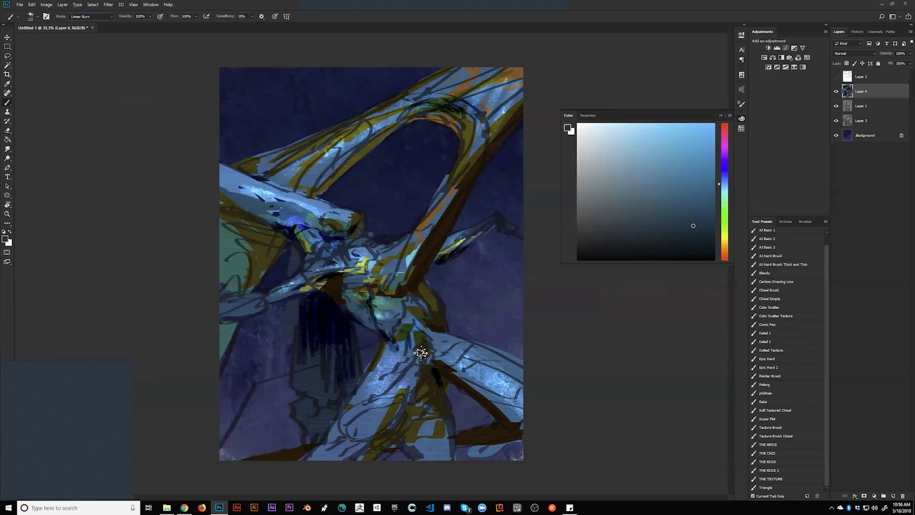
# On the mirrored canvas, add a dark Linear Burn stroke beside the brown diagonal beam
pyautogui.press('h')
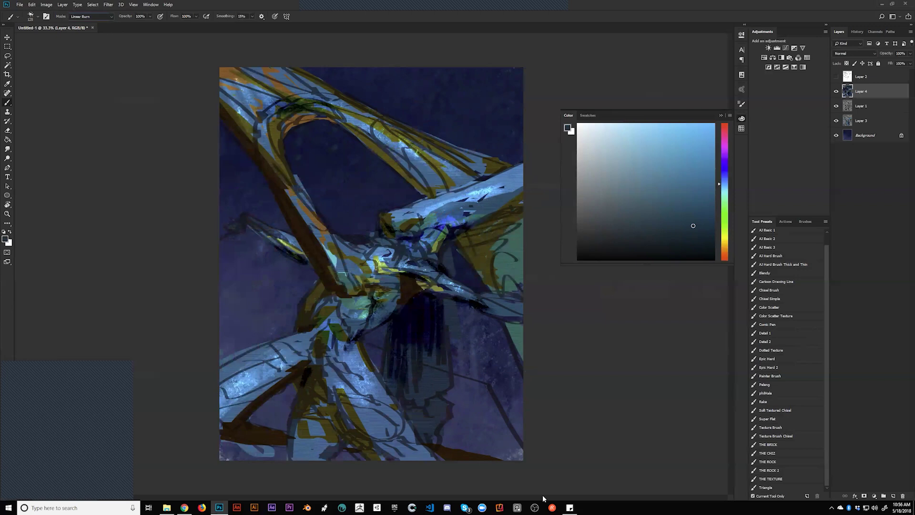
pyautogui.moveTo(254, 84); pyautogui.dragTo(224, 72)
pyautogui.hotkey('ctrl', 'z')
pyautogui.moveTo(310, 353); pyautogui.dragTo(245, 413)
pyautogui.hotkey('ctrl', 'z')
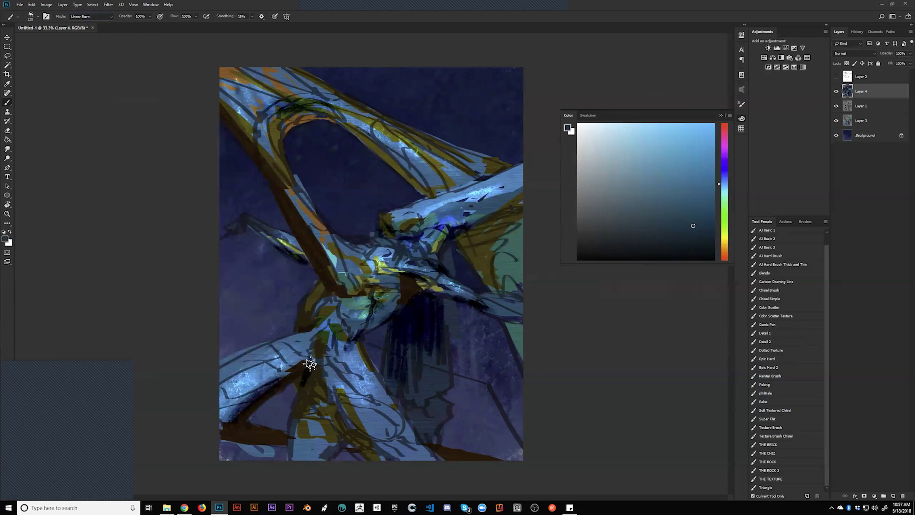
pyautogui.moveTo(303, 333)
pyautogui.mouseDown()
pyautogui.moveTo(327, 281)
pyautogui.moveTo(327, 299)
pyautogui.moveTo(313, 295)
pyautogui.moveTo(327, 285)
pyautogui.mouseUp()
pyautogui.hotkey('ctrl', 'alt', 'h')
pyautogui.hotkey('ctrl', 'alt', 'h')
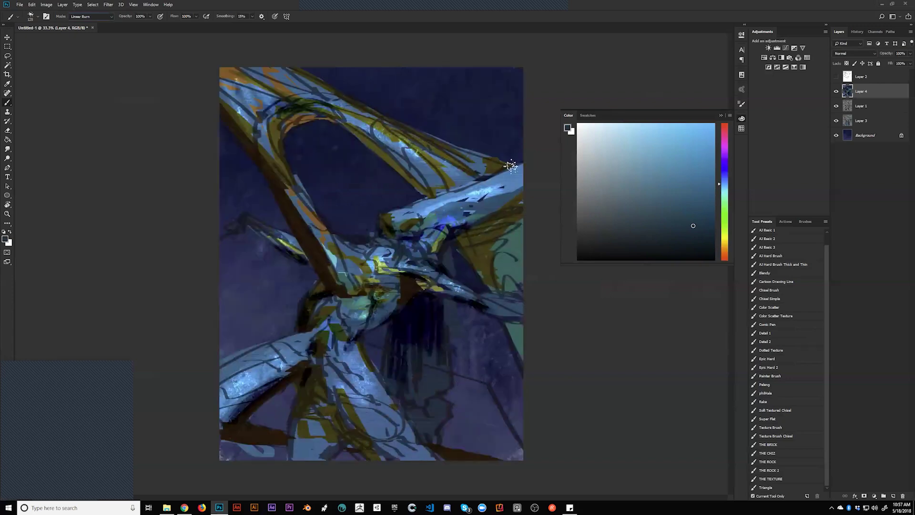
# Darken the right blue limb and add two short burn marks mid-figure with a 100 brush
pyautogui.moveTo(468, 238); pyautogui.dragTo(543, 213)
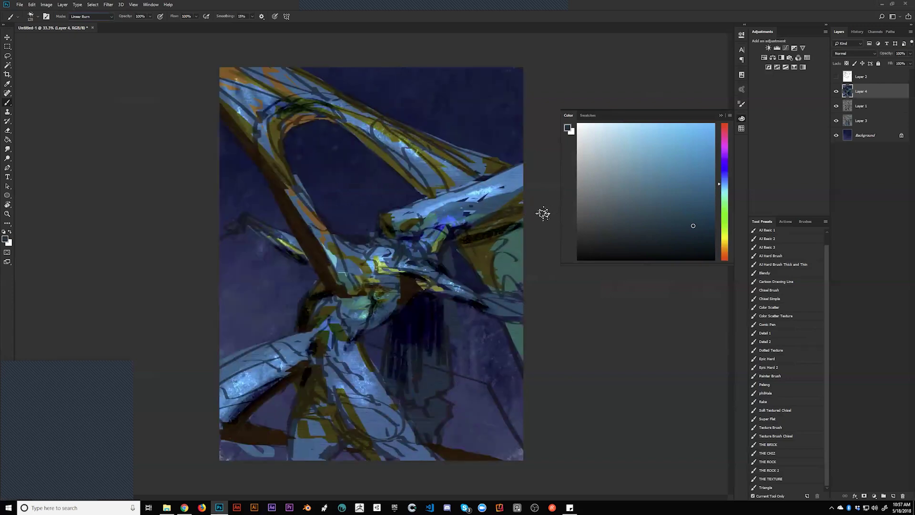
pyautogui.moveTo(469, 240)
pyautogui.mouseDown()
pyautogui.moveTo(546, 208)
pyautogui.moveTo(468, 245)
pyautogui.moveTo(529, 220)
pyautogui.moveTo(540, 215)
pyautogui.moveTo(486, 229)
pyautogui.moveTo(547, 199)
pyautogui.mouseUp()
pyautogui.hotkey('ctrl', 'z')
pyautogui.press('[')
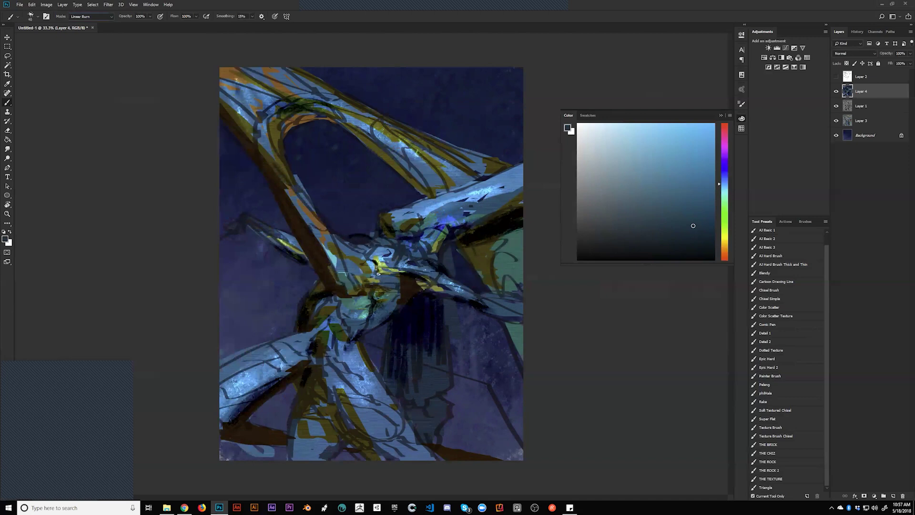
pyautogui.moveTo(380, 277); pyautogui.dragTo(401, 280)
pyautogui.moveTo(372, 292); pyautogui.dragTo(384, 312)
# Mirror the canvas and darken the area right of the brown beam with an 80 brush
pyautogui.press(']')
pyautogui.press(']')
pyautogui.press(']')
pyautogui.press(']')
pyautogui.press(']')
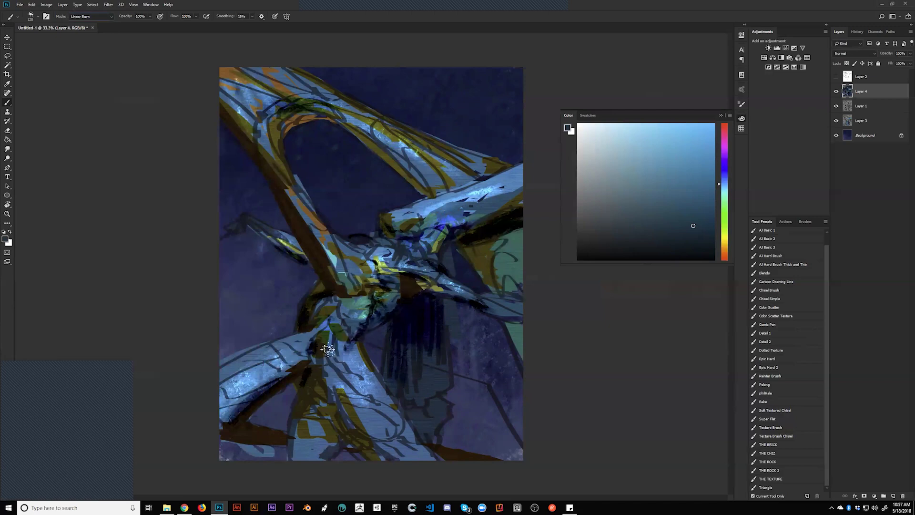
pyautogui.press('h')
pyautogui.press('[')
pyautogui.press('[')
pyautogui.press('[')
pyautogui.moveTo(410, 296)
pyautogui.mouseDown()
pyautogui.moveTo(435, 306)
pyautogui.moveTo(413, 297)
pyautogui.moveTo(425, 286)
pyautogui.moveTo(417, 293)
pyautogui.moveTo(442, 325)
pyautogui.mouseUp()
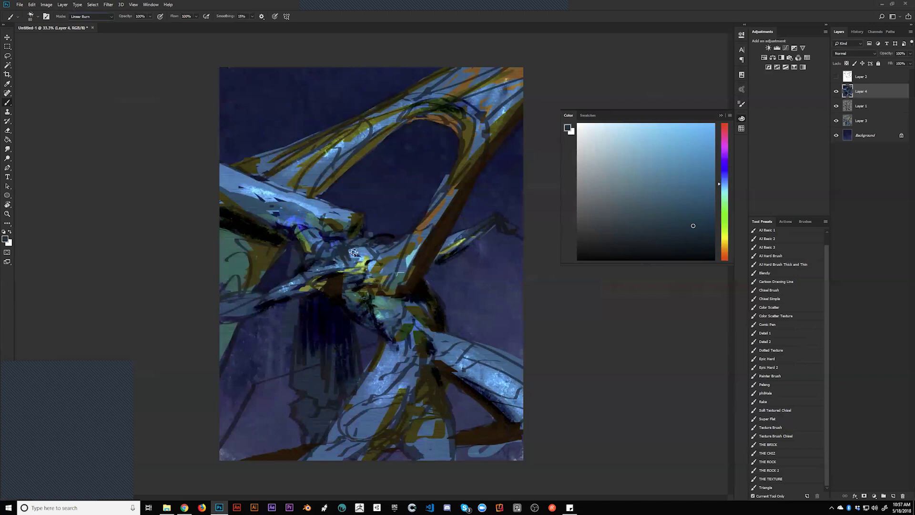
pyautogui.click(111, 18)
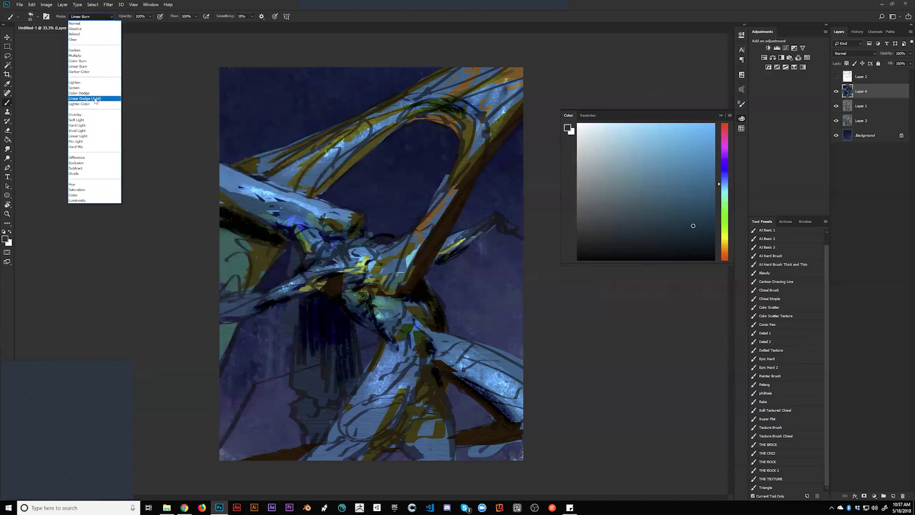
# Switch the brush to Linear Dodge (Add) and brighten the creature's shoulder and waist
pyautogui.click(95, 99)
pyautogui.press(']')
pyautogui.press(']')
pyautogui.press(']')
pyautogui.press(']')
pyautogui.press(']')
pyautogui.press(']')
pyautogui.press(']')
pyautogui.press(']')
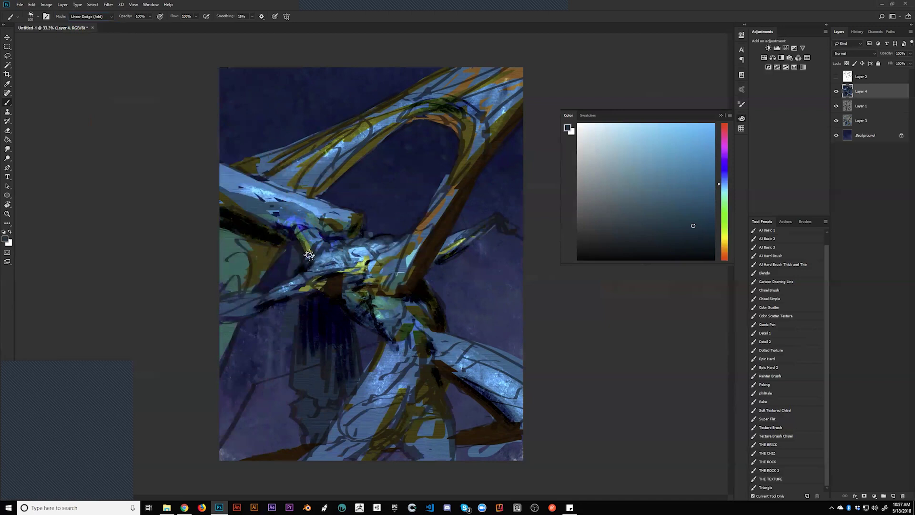
pyautogui.press('[')
pyautogui.press('[')
pyautogui.press('[')
pyautogui.press('[')
pyautogui.moveTo(315, 210)
pyautogui.mouseDown()
pyautogui.moveTo(316, 234)
pyautogui.moveTo(343, 227)
pyautogui.mouseUp()
pyautogui.press('[')
pyautogui.press('[')
pyautogui.press('[')
pyautogui.moveTo(395, 333)
pyautogui.mouseDown()
pyautogui.moveTo(472, 362)
pyautogui.moveTo(408, 357)
pyautogui.moveTo(401, 345)
pyautogui.moveTo(420, 366)
pyautogui.moveTo(413, 352)
pyautogui.moveTo(441, 367)
pyautogui.moveTo(392, 352)
pyautogui.mouseUp()
# On the mirrored canvas, brighten the central limb's upper edge with 90 and 400 strokes
pyautogui.press(']')
pyautogui.press(']')
pyautogui.press(']')
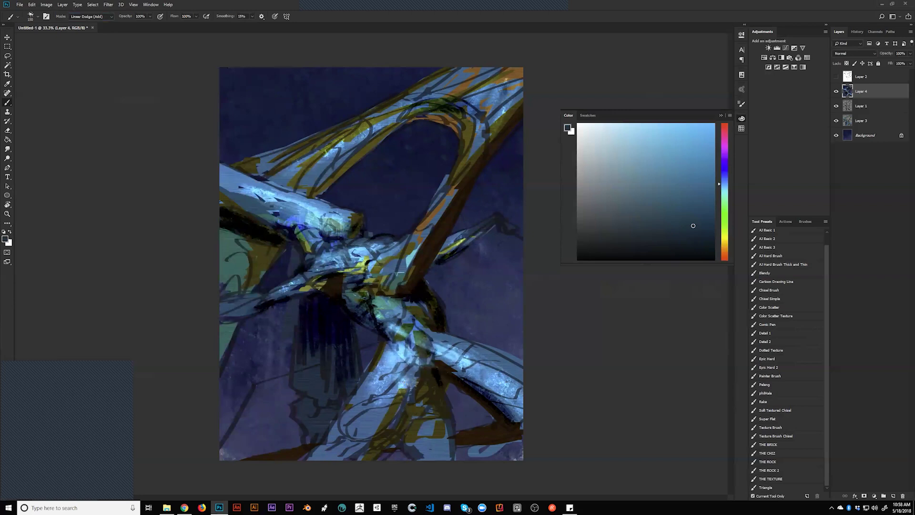
pyautogui.press('h')
pyautogui.press('[')
pyautogui.press('[')
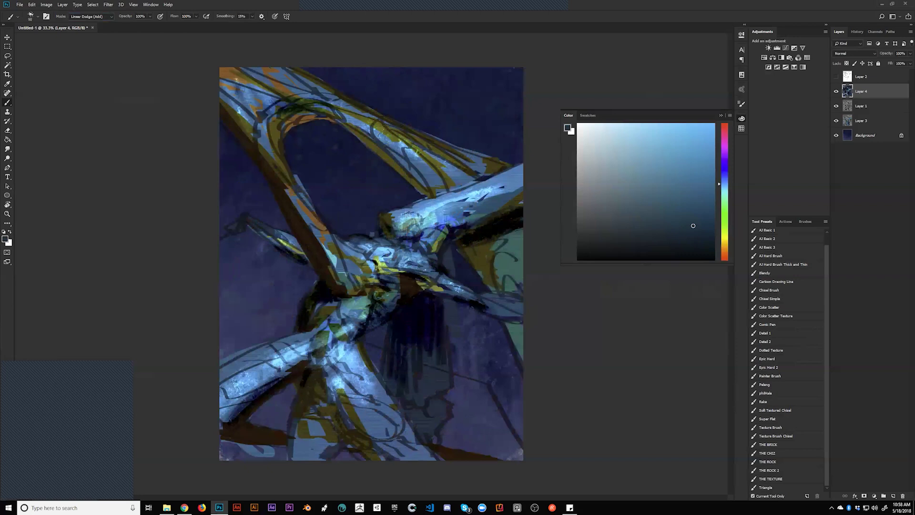
pyautogui.moveTo(400, 215); pyautogui.dragTo(520, 175)
pyautogui.press(']')
pyautogui.press(']')
pyautogui.press(']')
pyautogui.press(']')
pyautogui.press(']')
pyautogui.press(']')
pyautogui.press(']')
pyautogui.press(']')
pyautogui.moveTo(496, 218); pyautogui.dragTo(561, 176)
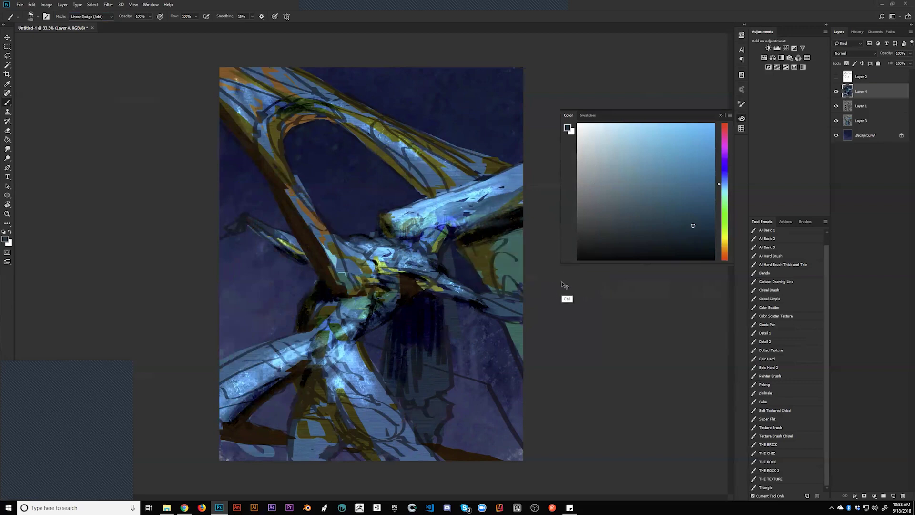
# Brighten the upper arching limb with a 175 Linear Dodge stroke
pyautogui.hotkey('ctrl', 'h')
pyautogui.press('[')
pyautogui.press('[')
pyautogui.moveTo(503, 89)
pyautogui.mouseDown()
pyautogui.moveTo(424, 123)
pyautogui.moveTo(541, 51)
pyautogui.moveTo(465, 96)
pyautogui.moveTo(576, 53)
pyautogui.mouseUp()
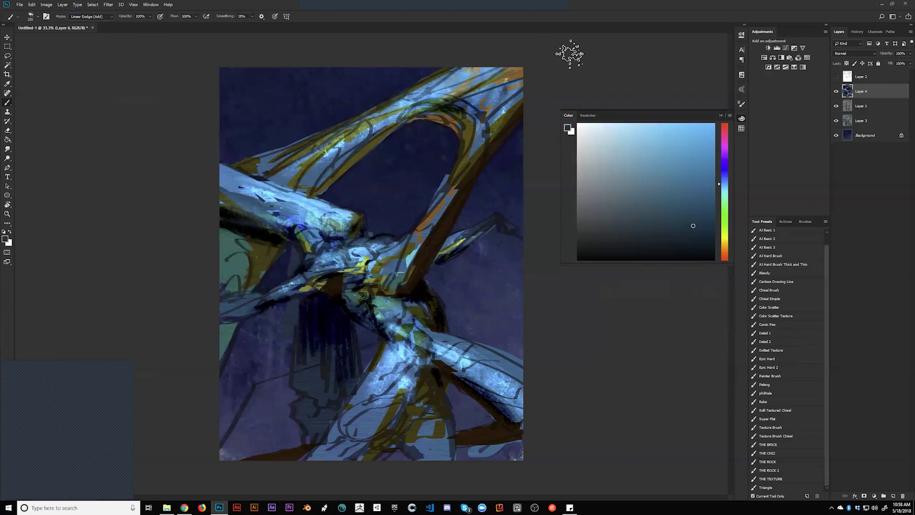
pyautogui.hotkey('ctrl', 'z')
pyautogui.press('[')
pyautogui.press('[')
pyautogui.moveTo(347, 134)
pyautogui.mouseDown()
pyautogui.moveTo(425, 106)
pyautogui.moveTo(556, 27)
pyautogui.moveTo(410, 109)
pyautogui.moveTo(540, 74)
pyautogui.moveTo(520, 71)
pyautogui.moveTo(476, 101)
pyautogui.moveTo(535, 77)
pyautogui.moveTo(490, 128)
pyautogui.mouseUp()
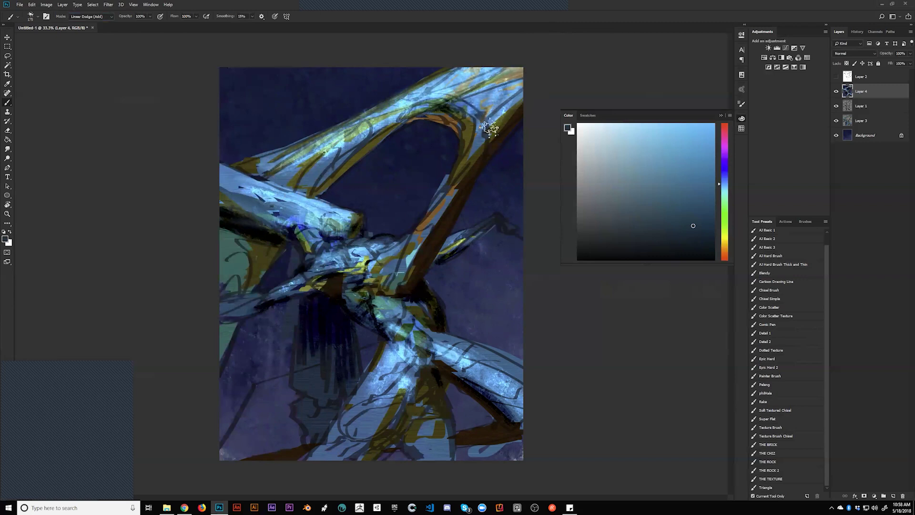
# Paint lighter blue around the lower limb, discarding a teal stroke at the left edge
pyautogui.moveTo(233, 236)
pyautogui.mouseDown()
pyautogui.moveTo(247, 239)
pyautogui.moveTo(231, 245)
pyautogui.moveTo(266, 241)
pyautogui.moveTo(223, 264)
pyautogui.mouseUp()
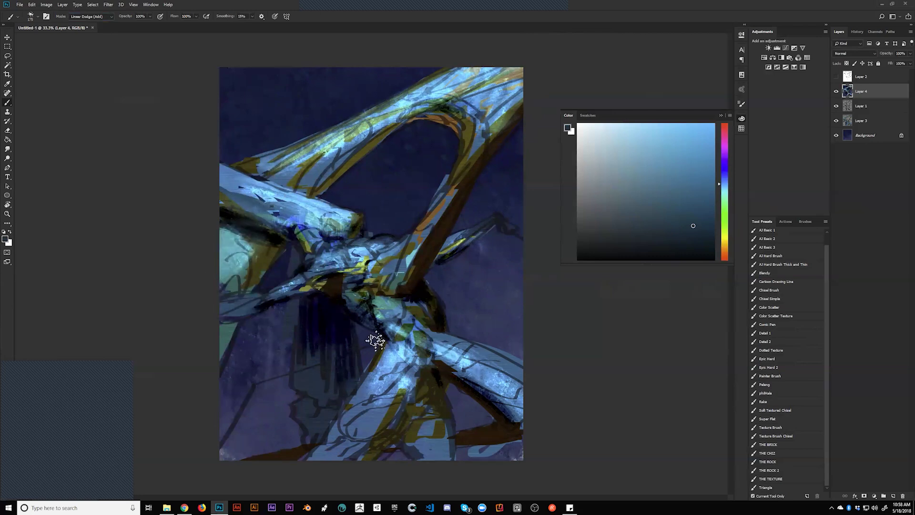
pyautogui.hotkey('ctrl', 'z')
pyautogui.moveTo(391, 406); pyautogui.dragTo(406, 415)
pyautogui.press('z')
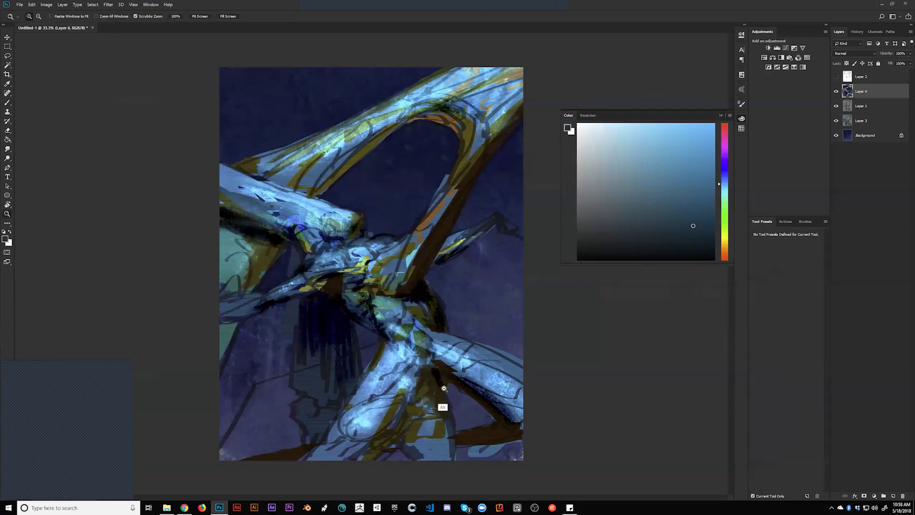
pyautogui.scroll(-4, 444, 388)
pyautogui.scroll(4, 446, 344)
pyautogui.press('b')
# Brighten the lower-left limb and the thin upper-right limb with light strokes
pyautogui.moveTo(416, 239)
pyautogui.mouseDown()
pyautogui.moveTo(477, 155)
pyautogui.moveTo(396, 282)
pyautogui.moveTo(469, 165)
pyautogui.mouseUp()
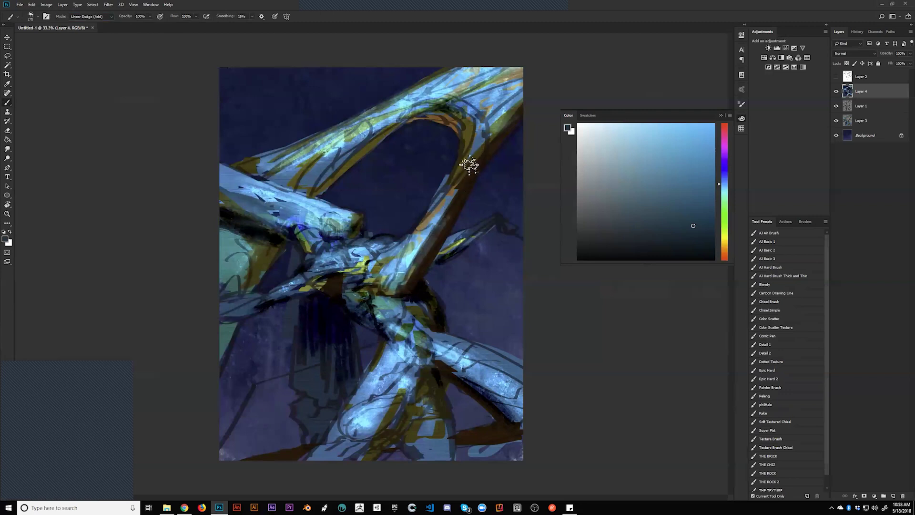
pyautogui.hotkey('ctrl', 'z')
pyautogui.moveTo(285, 294)
pyautogui.mouseDown()
pyautogui.moveTo(276, 298)
pyautogui.moveTo(329, 276)
pyautogui.mouseUp()
pyautogui.moveTo(462, 249)
pyautogui.mouseDown()
pyautogui.moveTo(500, 218)
pyautogui.moveTo(504, 231)
pyautogui.mouseUp()
pyautogui.press('[')
pyautogui.press('[')
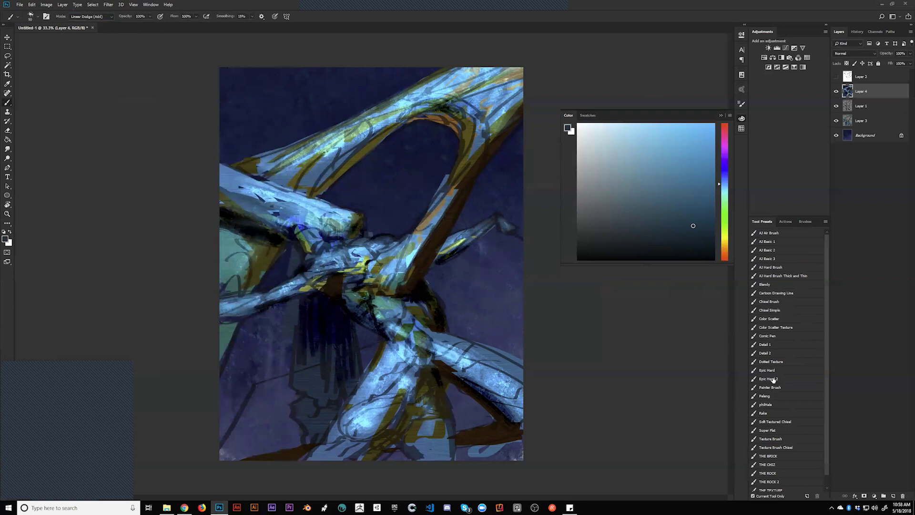
# Pick the THE BRICK preset and paint a thin black stroke across the arch top
pyautogui.click(785, 455)
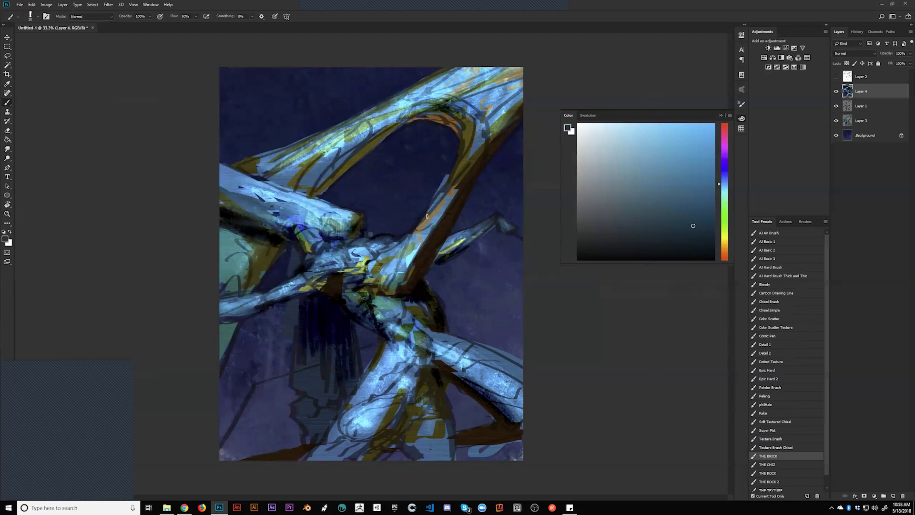
pyautogui.press(']')
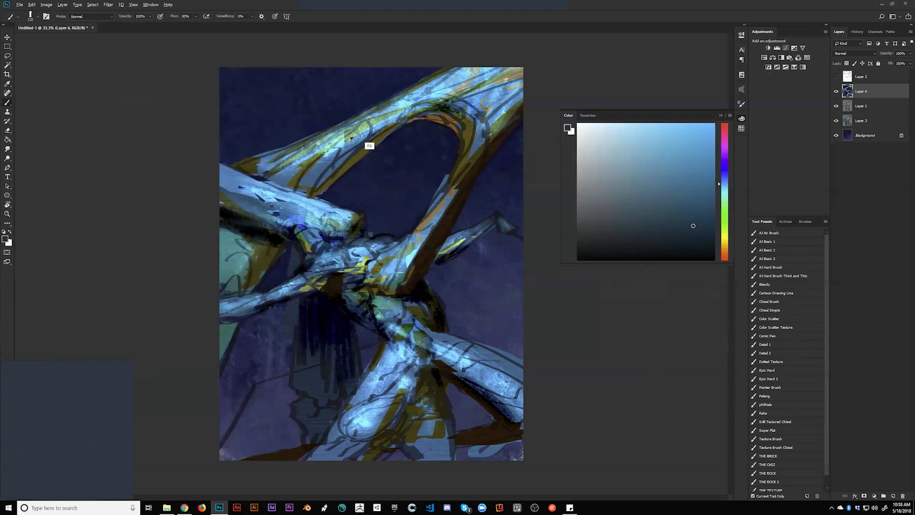
pyautogui.keyDown('alt'); pyautogui.click(319, 177); pyautogui.keyUp('alt')
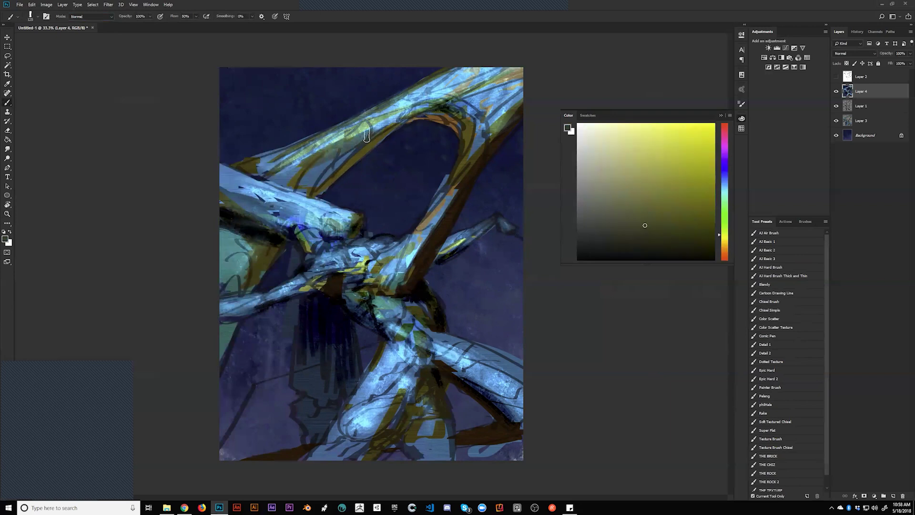
pyautogui.press('d')
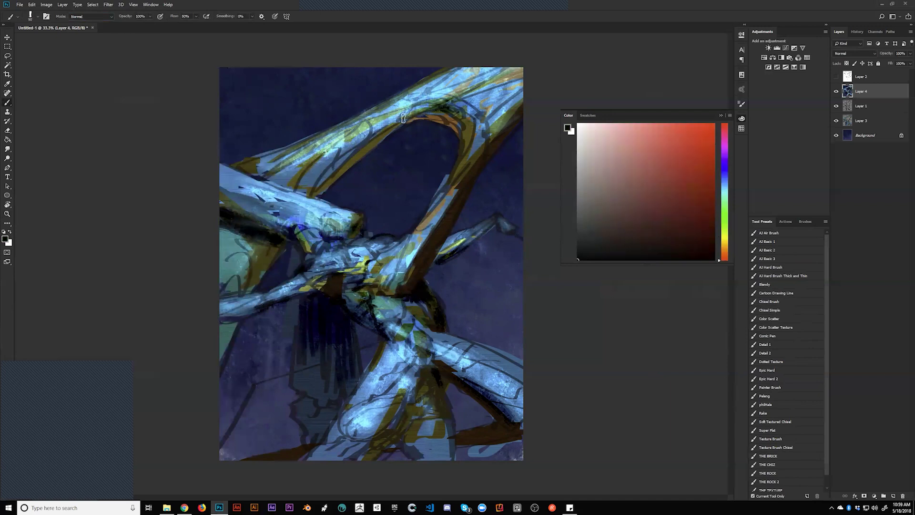
pyautogui.moveTo(399, 122); pyautogui.dragTo(422, 110)
# Add a faint light-cyan stroke on the upper-right arch, then sample dark navy
pyautogui.keyDown('alt'); pyautogui.click(407, 99); pyautogui.keyUp('alt')
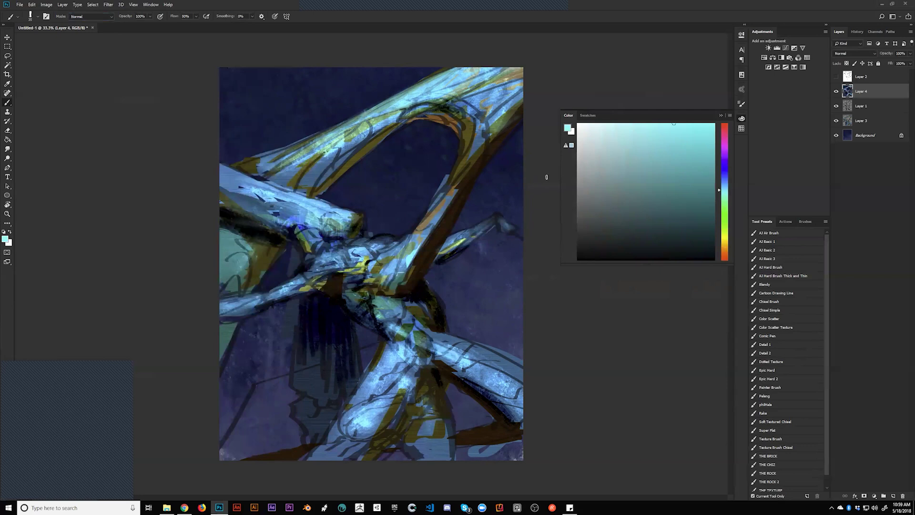
pyautogui.moveTo(502, 79); pyautogui.dragTo(445, 100)
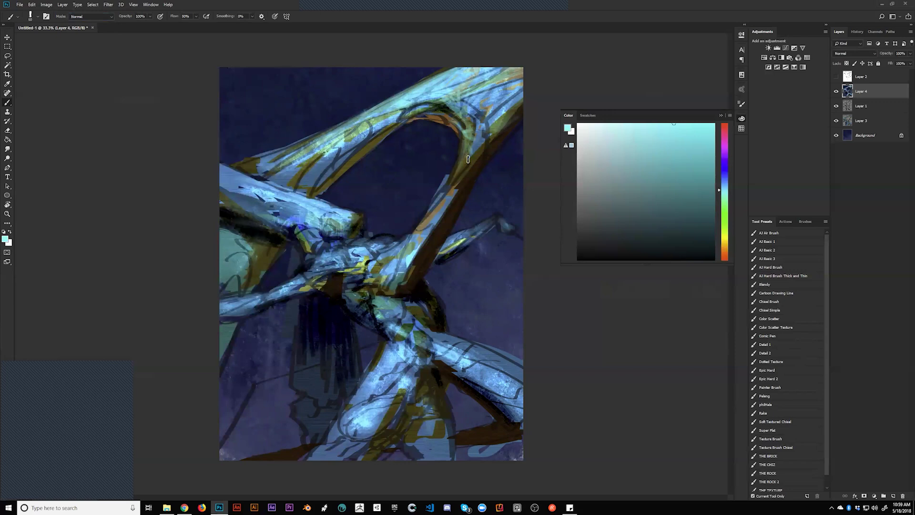
pyautogui.press('alt')
pyautogui.keyDown('alt'); pyautogui.click(437, 181); pyautogui.keyUp('alt')
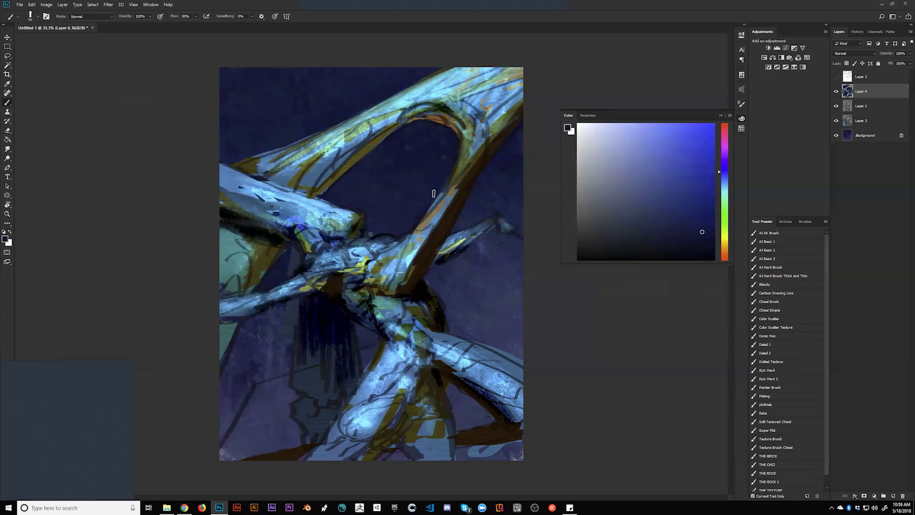
# Paint a faint cyan stroke on the arch and sample a fresh light blue
pyautogui.keyDown('alt'); pyautogui.click(446, 105); pyautogui.keyUp('alt')
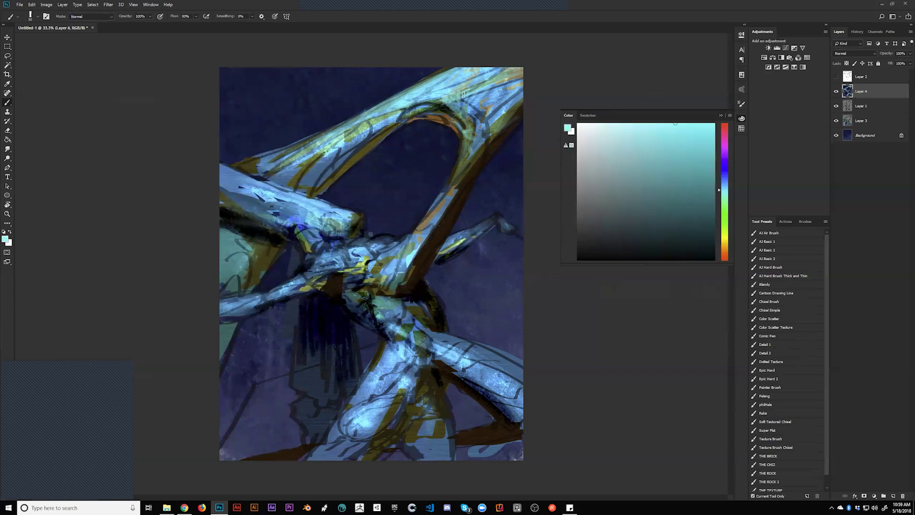
pyautogui.moveTo(453, 107); pyautogui.dragTo(475, 124)
pyautogui.press('d')
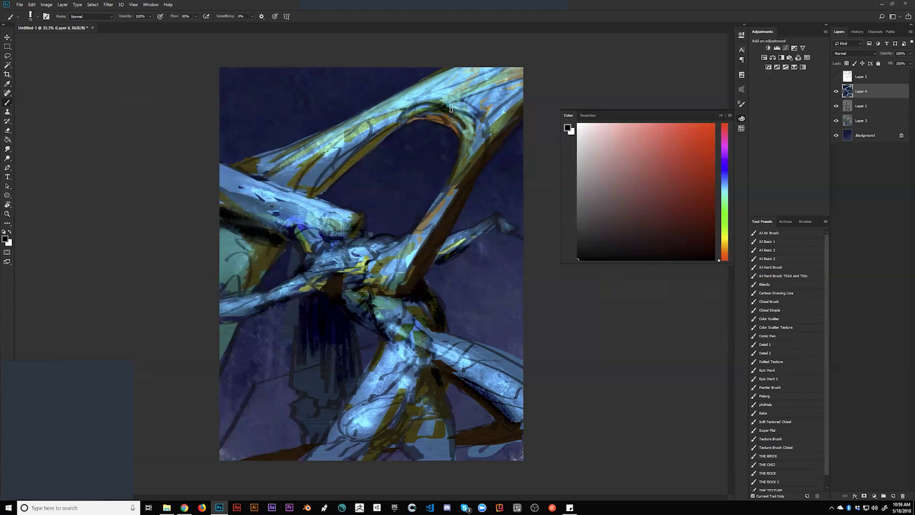
pyautogui.keyDown('alt'); pyautogui.click(473, 123); pyautogui.keyUp('alt')
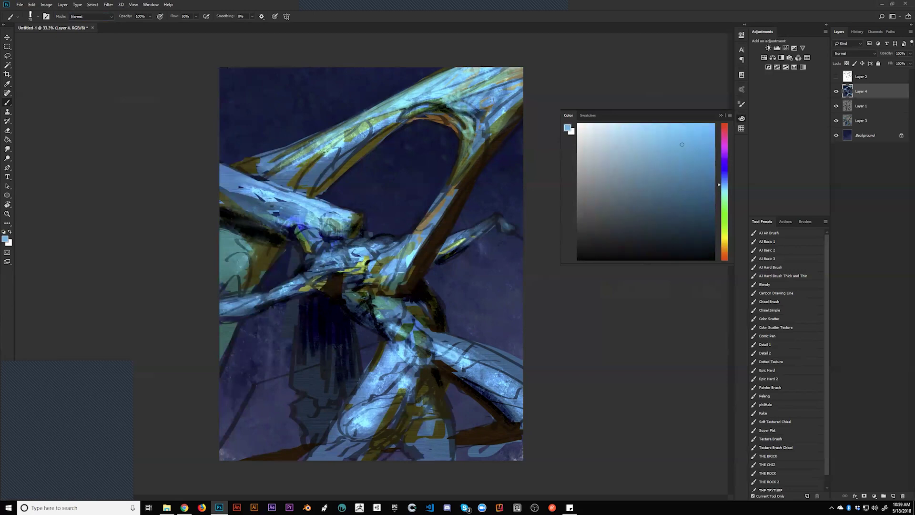
pyautogui.press('d')
pyautogui.keyDown('alt'); pyautogui.click(470, 122); pyautogui.keyUp('alt')
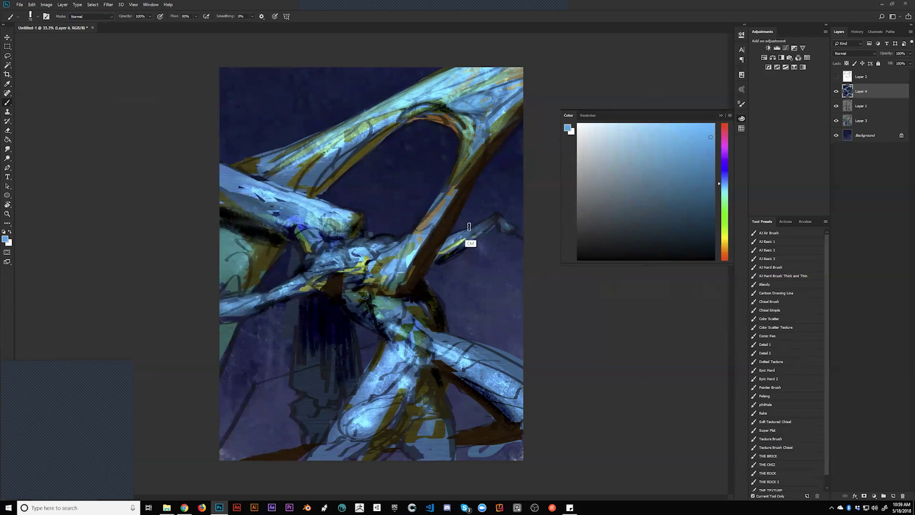
# On the mirrored painting, shadow the limb edge in black and brighten its top with light blue
pyautogui.hotkey('ctrl', 'shift', 'h')
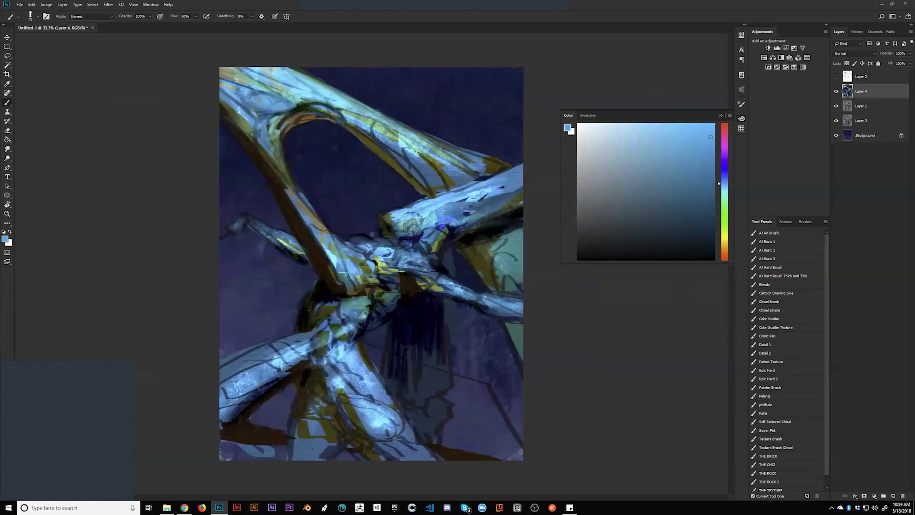
pyautogui.press('d')
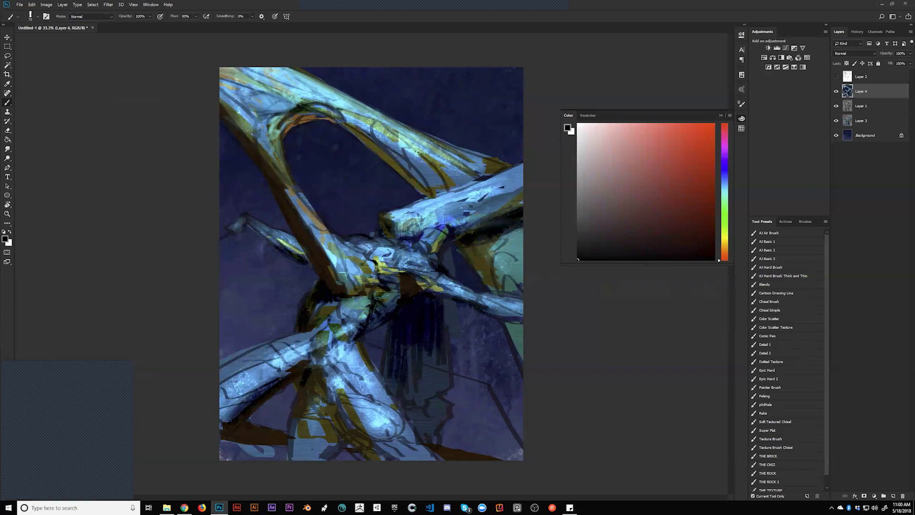
pyautogui.moveTo(384, 220); pyautogui.dragTo(402, 228)
pyautogui.moveTo(413, 213); pyautogui.dragTo(393, 209)
pyautogui.keyDown('alt'); pyautogui.click(422, 206); pyautogui.keyUp('alt')
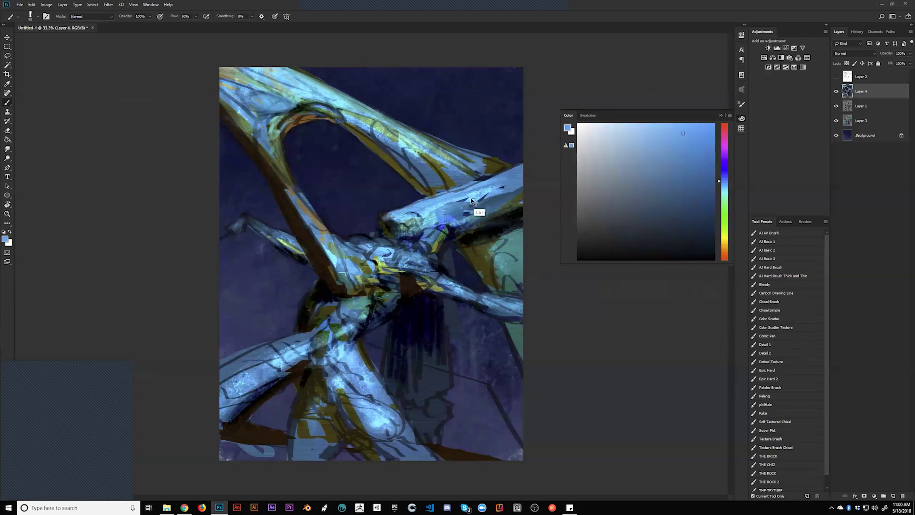
pyautogui.keyDown('alt'); pyautogui.click(393, 215); pyautogui.keyUp('alt')
pyautogui.moveTo(386, 216); pyautogui.dragTo(456, 196)
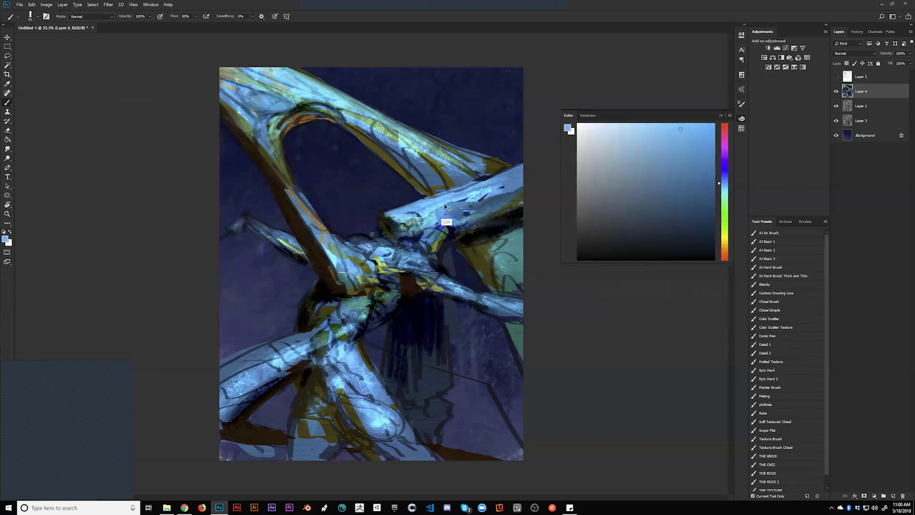
pyautogui.press('h')
# Add a bright teal dab on the figure's head
pyautogui.press('d')
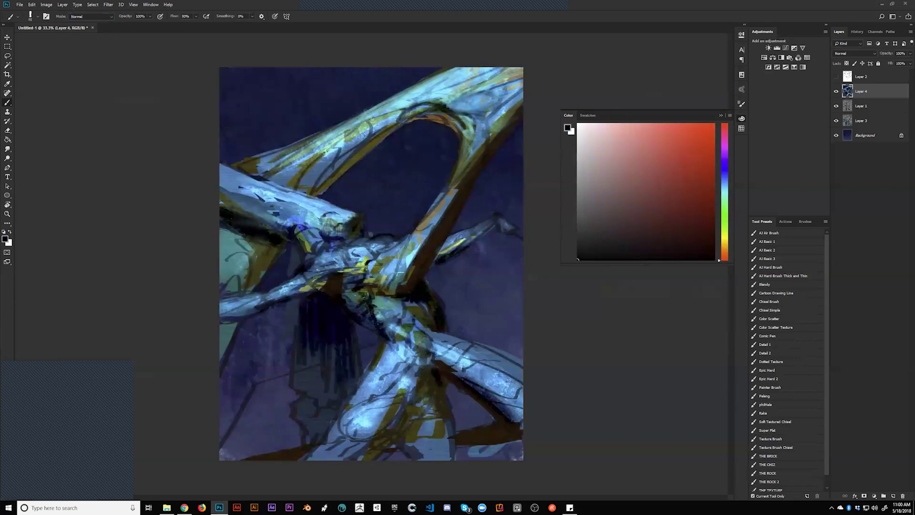
pyautogui.keyDown('alt'); pyautogui.click(347, 217); pyautogui.keyUp('alt')
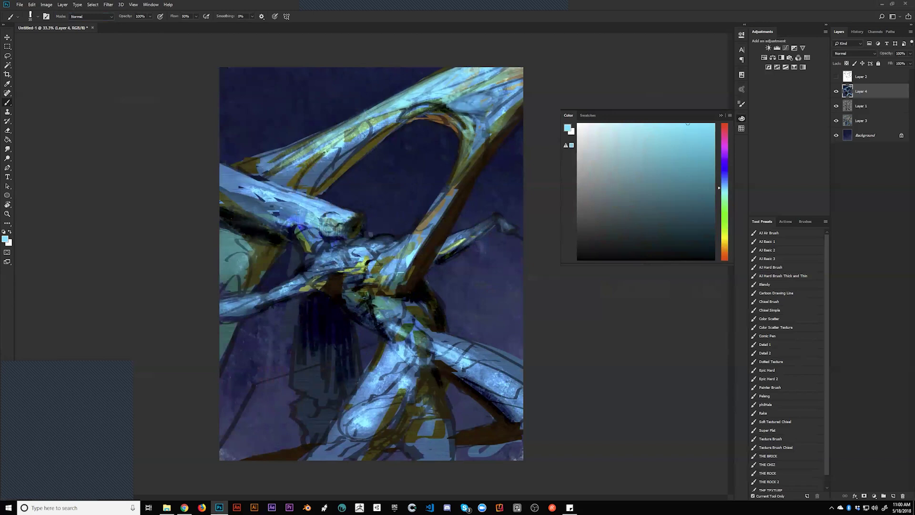
pyautogui.press('d')
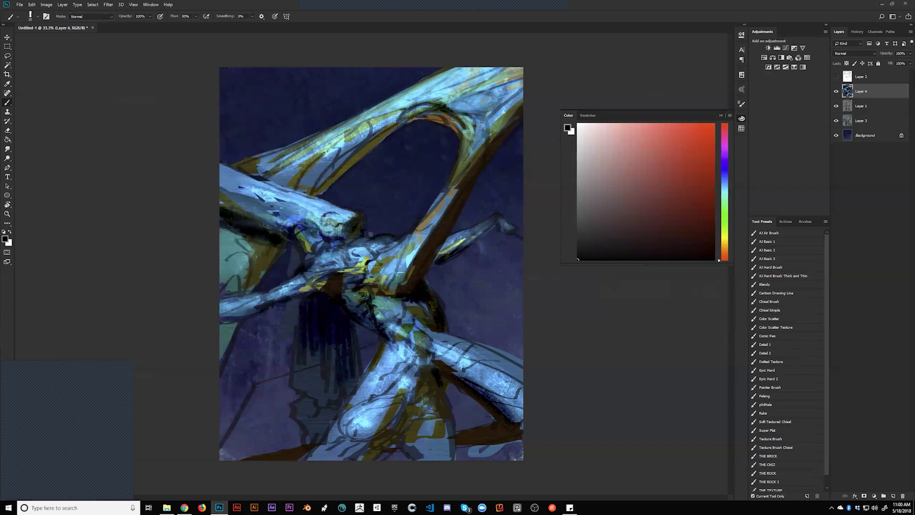
pyautogui.keyDown('alt'); pyautogui.click(309, 229); pyautogui.keyUp('alt')
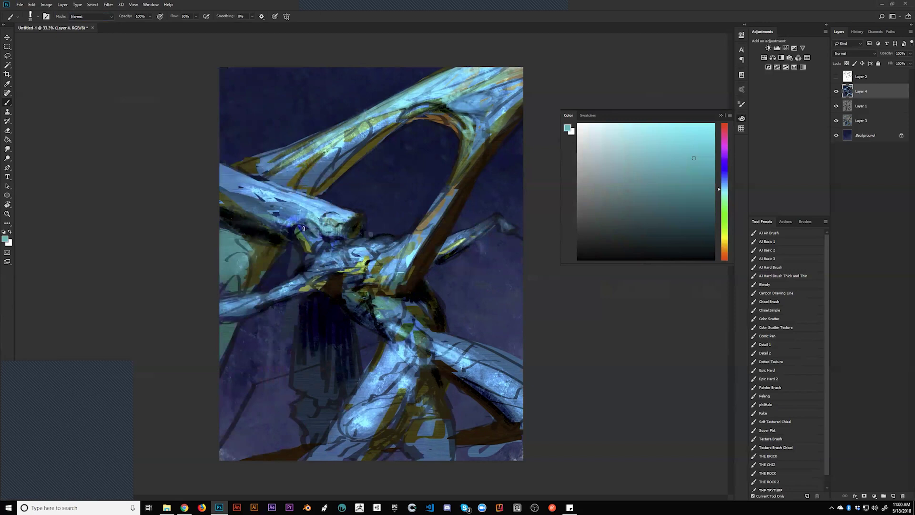
pyautogui.moveTo(303, 224)
pyautogui.mouseDown()
pyautogui.moveTo(309, 237)
pyautogui.moveTo(329, 243)
pyautogui.moveTo(366, 246)
pyautogui.moveTo(364, 234)
pyautogui.mouseUp()
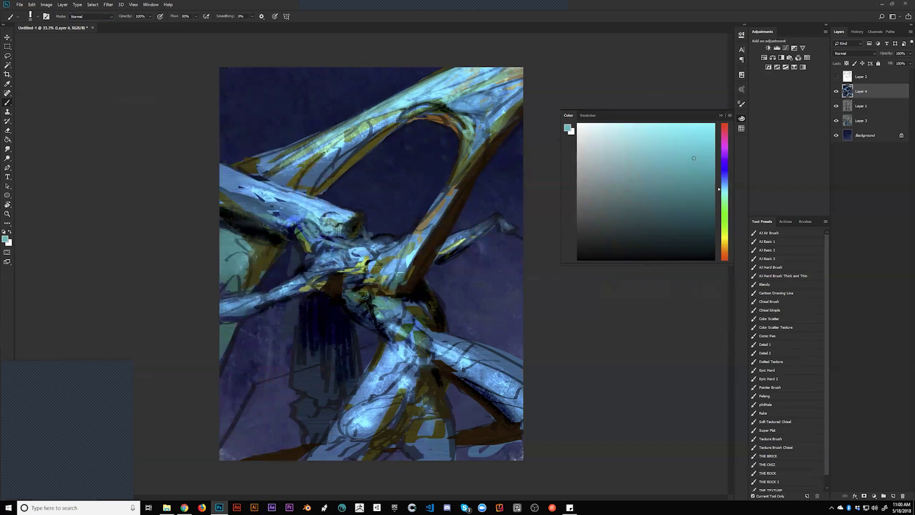
# Darken the head and neck in black and paint a light-cyan stroke down from the head
pyautogui.keyDown('alt'); pyautogui.click(297, 253); pyautogui.keyUp('alt')
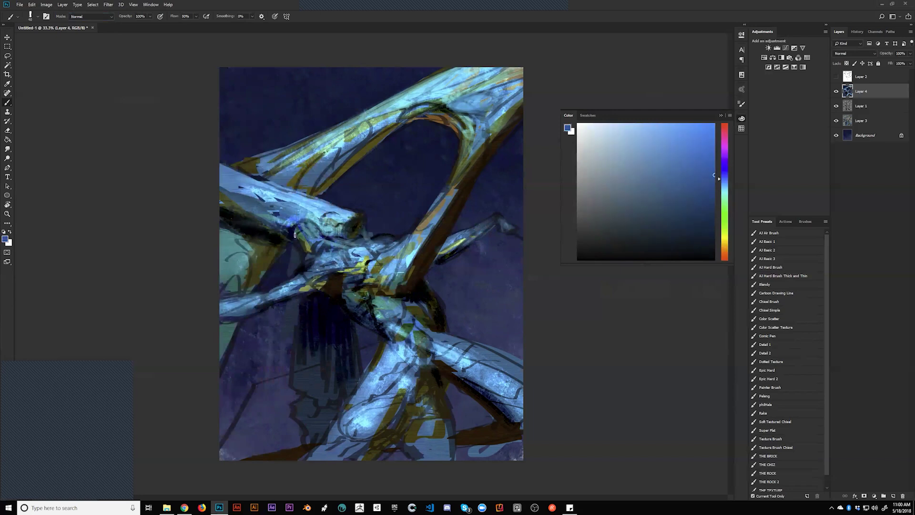
pyautogui.press('d')
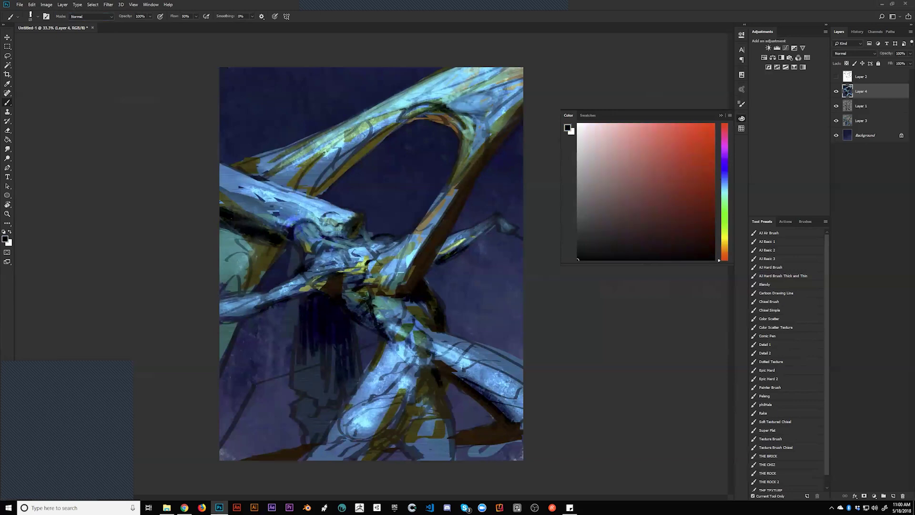
pyautogui.moveTo(296, 215)
pyautogui.mouseDown()
pyautogui.moveTo(310, 215)
pyautogui.moveTo(285, 227)
pyautogui.moveTo(311, 227)
pyautogui.mouseUp()
pyautogui.keyDown('alt'); pyautogui.click(314, 231); pyautogui.keyUp('alt')
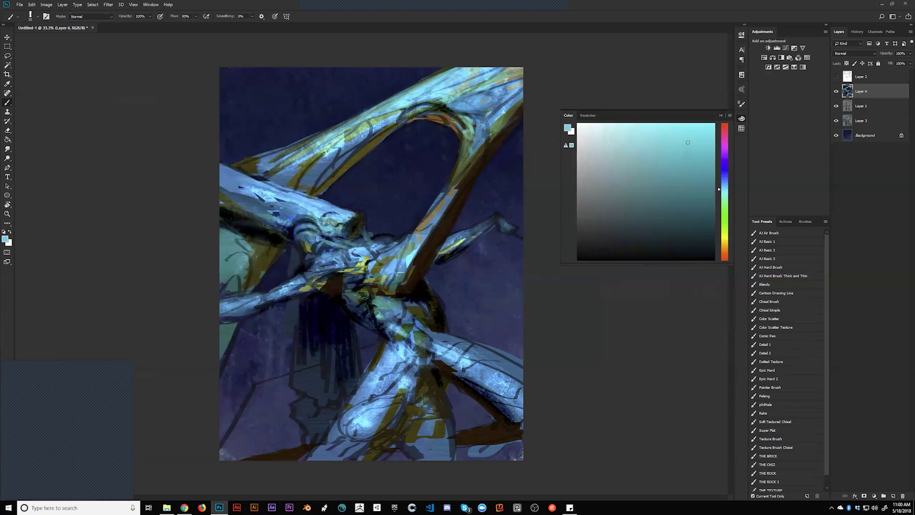
pyautogui.moveTo(275, 232); pyautogui.dragTo(308, 249)
# On the mirrored painting, brighten the upper limb and its joint with light blue, using a 70 brush
pyautogui.press('h')
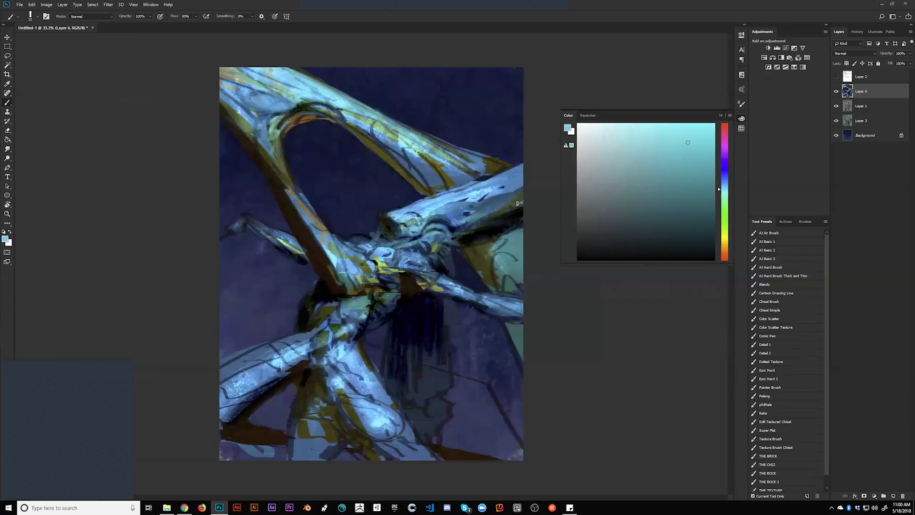
pyautogui.keyDown('alt'); pyautogui.click(393, 232); pyautogui.keyUp('alt')
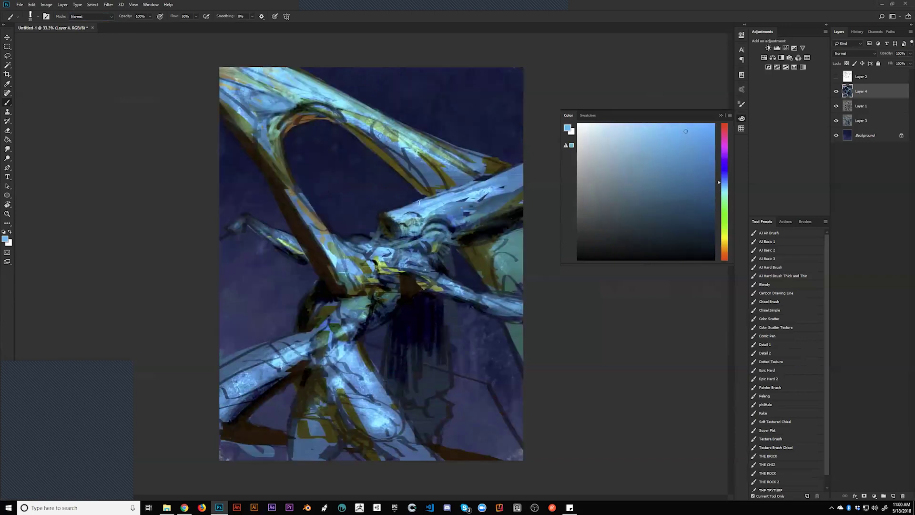
pyautogui.moveTo(438, 197); pyautogui.dragTo(517, 169)
pyautogui.moveTo(485, 202)
pyautogui.mouseDown()
pyautogui.moveTo(487, 182)
pyautogui.moveTo(529, 171)
pyautogui.moveTo(508, 178)
pyautogui.mouseUp()
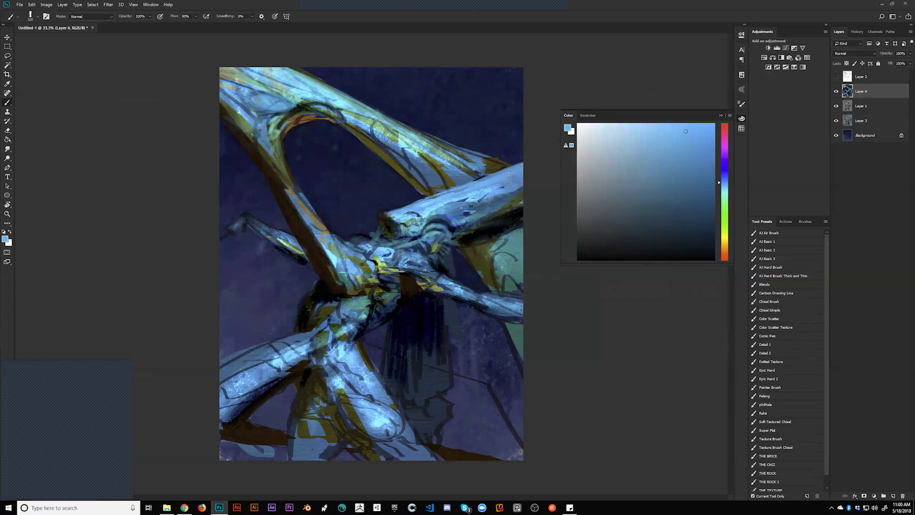
pyautogui.press('[')
pyautogui.press('[')
pyautogui.press('[')
pyautogui.press('[')
pyautogui.moveTo(465, 224)
pyautogui.mouseDown()
pyautogui.moveTo(505, 201)
pyautogui.moveTo(475, 215)
pyautogui.mouseUp()
pyautogui.press('d')
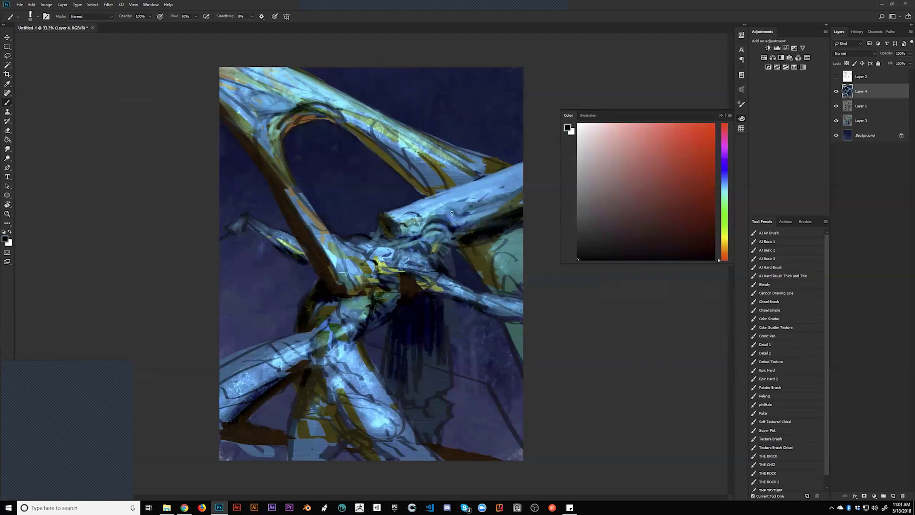
pyautogui.keyDown('alt'); pyautogui.click(465, 210); pyautogui.keyUp('alt')
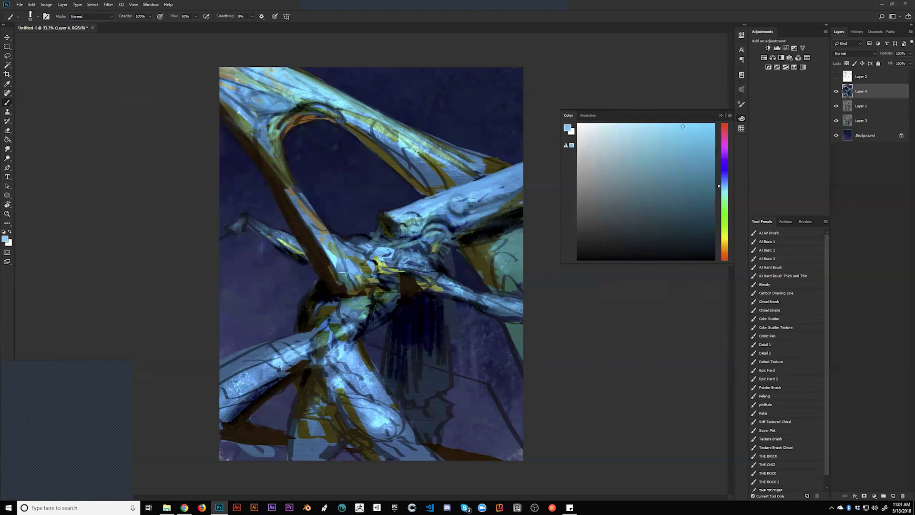
pyautogui.moveTo(459, 209)
pyautogui.mouseDown()
pyautogui.moveTo(479, 195)
pyautogui.moveTo(437, 207)
pyautogui.moveTo(475, 216)
pyautogui.moveTo(452, 217)
pyautogui.mouseUp()
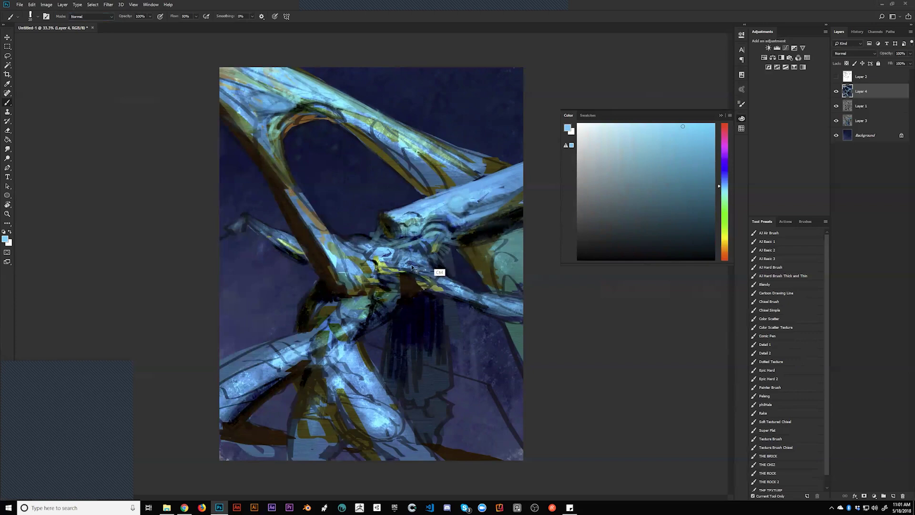
# Mirror the painting and add a faint stroke of a different light blue on the limb
pyautogui.hotkey('ctrl', 'shift', 'h')
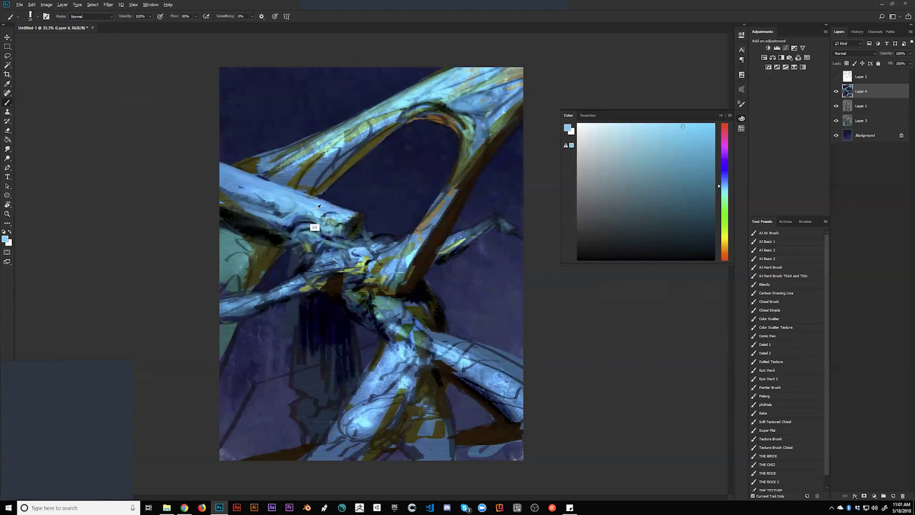
pyautogui.keyDown('alt'); pyautogui.click(314, 227); pyautogui.keyUp('alt')
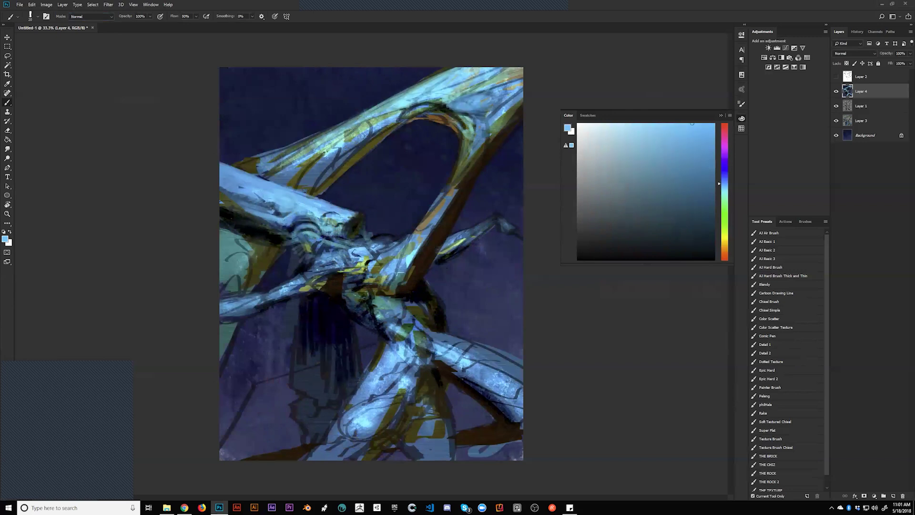
pyautogui.press(']')
pyautogui.moveTo(274, 229); pyautogui.dragTo(243, 213)
pyautogui.press(']')
pyautogui.press(']')
pyautogui.press(']')
pyautogui.press(']')
pyautogui.press(']')
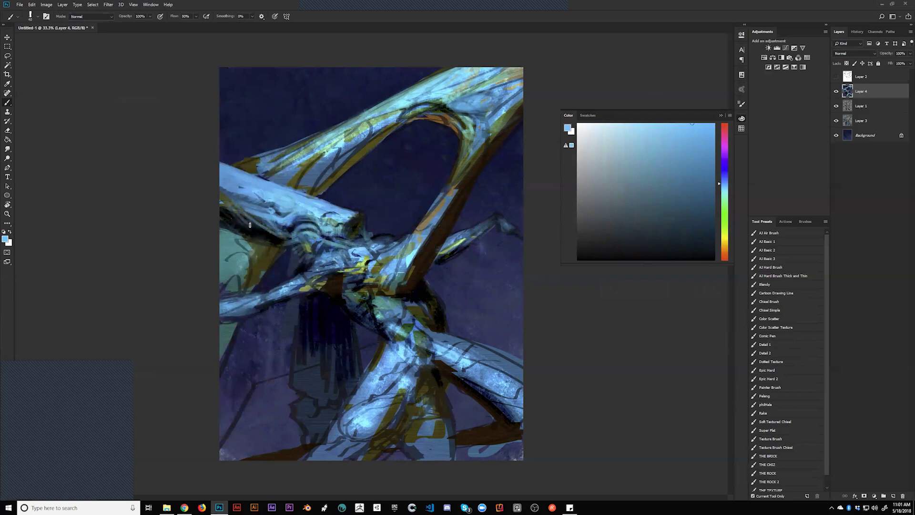
pyautogui.press(']')
pyautogui.press(']')
pyautogui.press(']')
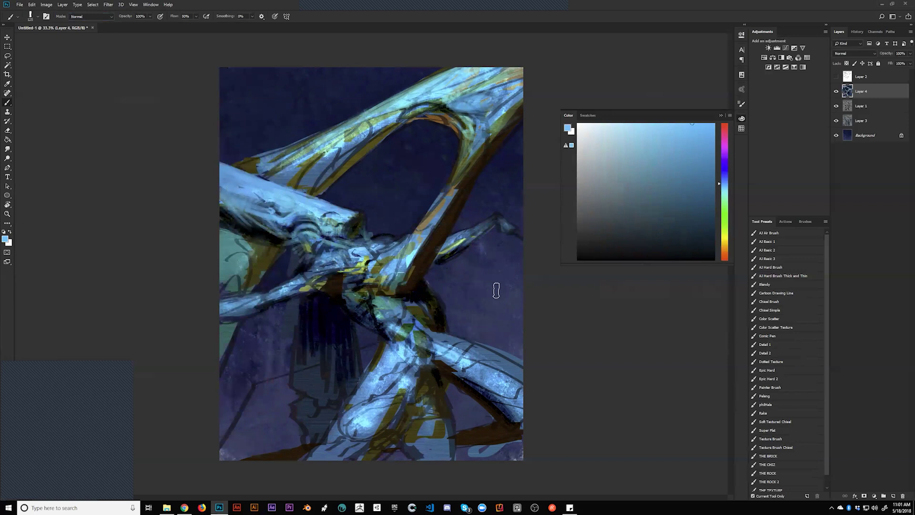
# Flip back, sample two ochre tones, reset to black and mirror again to check
pyautogui.press('h')
pyautogui.keyDown('alt'); pyautogui.click(384, 236); pyautogui.keyUp('alt')
pyautogui.keyDown('alt'); pyautogui.click(379, 233); pyautogui.keyUp('alt')
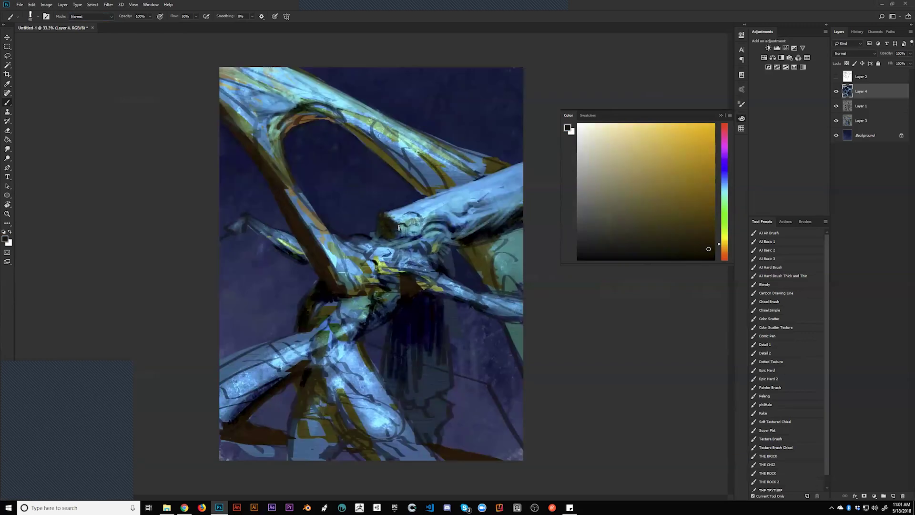
pyautogui.press('d')
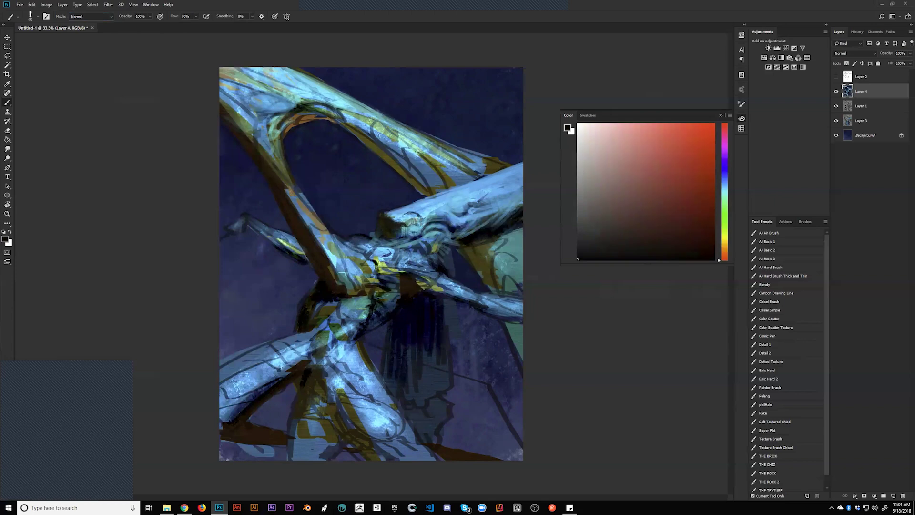
pyautogui.hotkey('ctrl', 'shift', 'h')
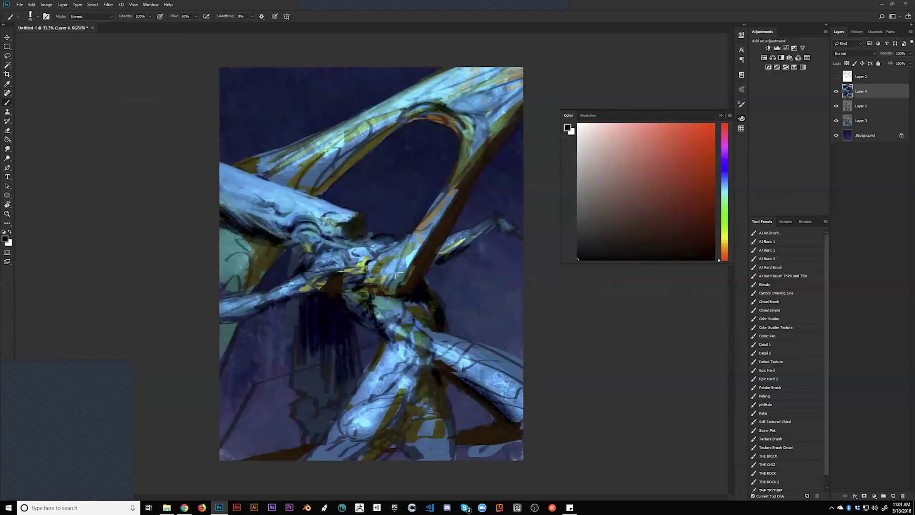
pyautogui.keyDown('alt'); pyautogui.click(328, 213); pyautogui.keyUp('alt')
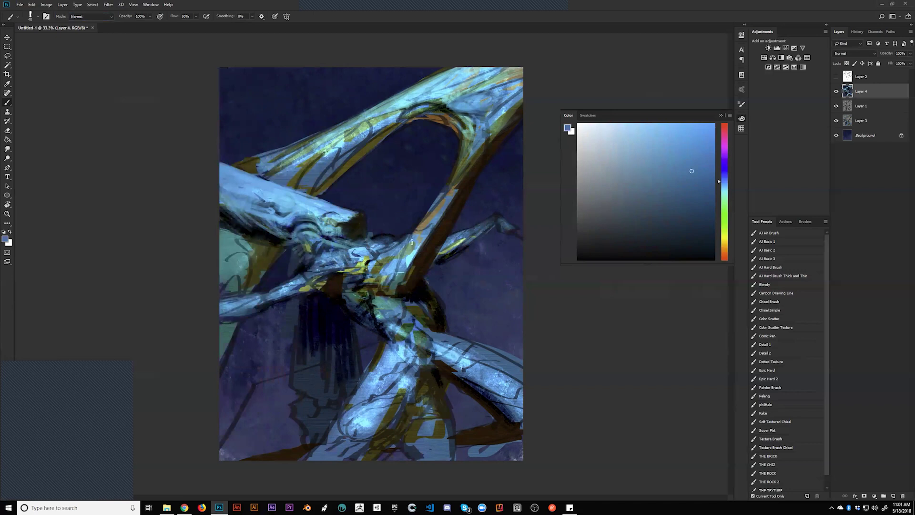
pyautogui.keyDown('alt'); pyautogui.click(323, 213); pyautogui.keyUp('alt')
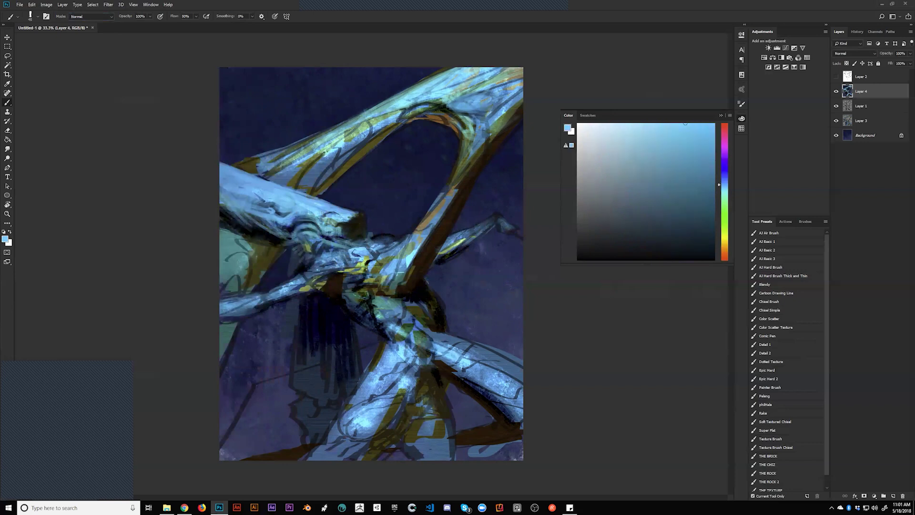
pyautogui.keyDown('alt'); pyautogui.click(322, 212); pyautogui.keyUp('alt')
pyautogui.keyDown('alt'); pyautogui.click(328, 209); pyautogui.keyUp('alt')
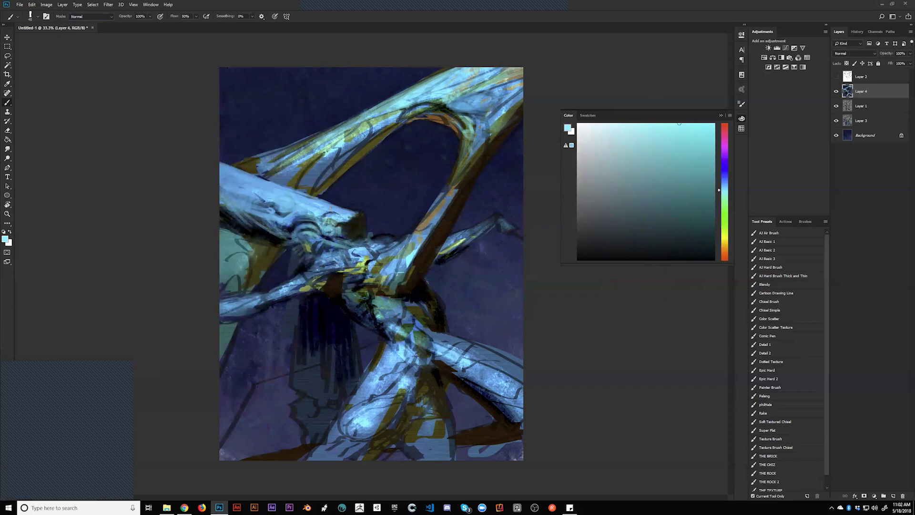
pyautogui.moveTo(334, 136); pyautogui.dragTo(385, 112)
pyautogui.moveTo(296, 161)
pyautogui.mouseDown()
pyautogui.moveTo(434, 99)
pyautogui.moveTo(314, 148)
pyautogui.moveTo(410, 94)
pyautogui.mouseUp()
pyautogui.hotkey('ctrl', 'z')
pyautogui.keyDown('alt'); pyautogui.click(504, 92); pyautogui.keyUp('alt')
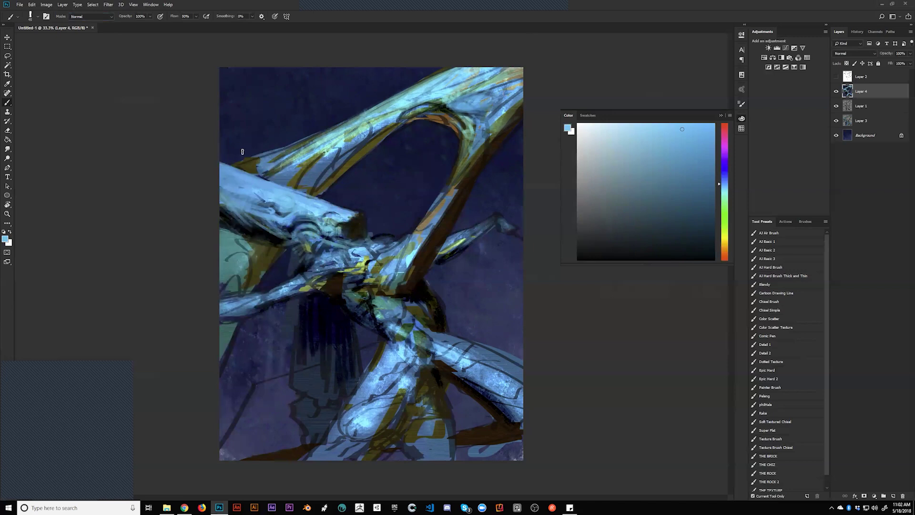
pyautogui.keyDown('alt'); pyautogui.click(232, 163); pyautogui.keyUp('alt')
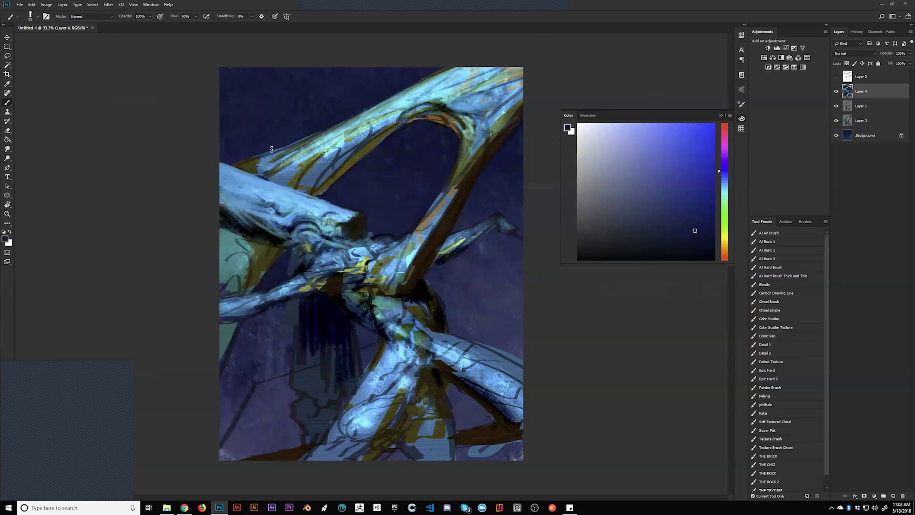
# Darken the upper limb's edge with navy and fill the lower dark area with a sampled darker blue
pyautogui.moveTo(253, 157); pyautogui.dragTo(300, 141)
pyautogui.press(']')
pyautogui.press(']')
pyautogui.press(']')
pyautogui.press(']')
pyautogui.press(']')
pyautogui.press(']')
pyautogui.press(']')
pyautogui.press(']')
pyautogui.press(']')
pyautogui.press(']')
pyautogui.press(']')
pyautogui.press(']')
pyautogui.press(']')
pyautogui.press(']')
pyautogui.press(']')
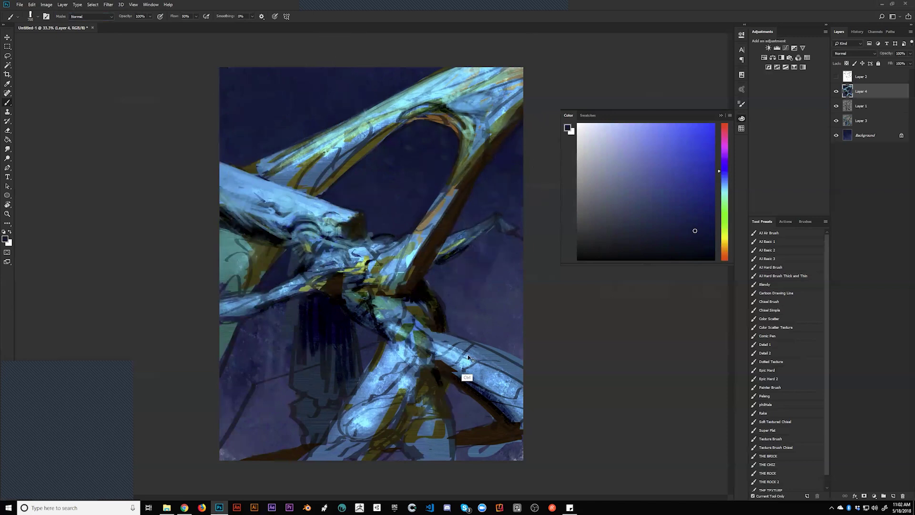
pyautogui.press('[')
pyautogui.press('[')
pyautogui.press('[')
pyautogui.press('[')
pyautogui.press('[')
pyautogui.press('[')
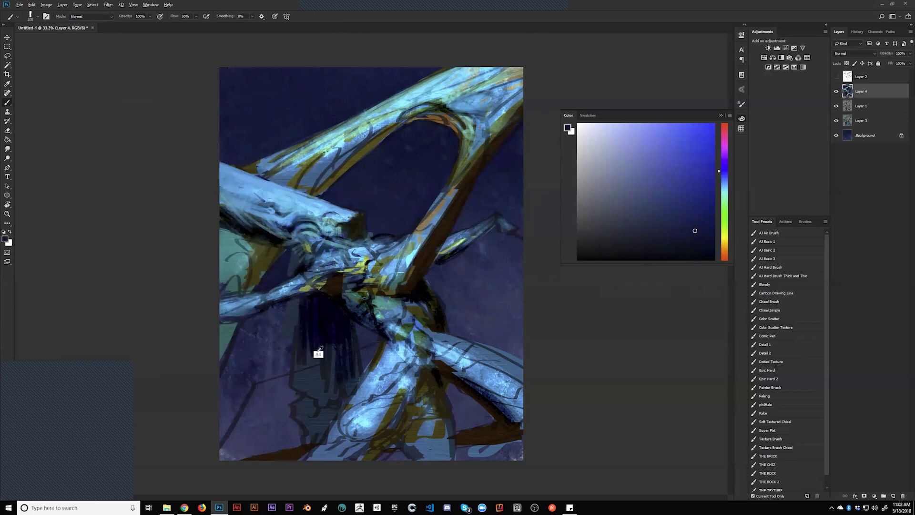
pyautogui.press(']')
pyautogui.keyDown('alt'); pyautogui.click(315, 318); pyautogui.keyUp('alt')
pyautogui.press(']')
pyautogui.press(']')
pyautogui.press(']')
pyautogui.moveTo(315, 319)
pyautogui.mouseDown()
pyautogui.moveTo(301, 388)
pyautogui.moveTo(320, 347)
pyautogui.mouseUp()
# Reset the paint colour to black and size the brush down to a small tip
pyautogui.press('[')
pyautogui.press('[')
pyautogui.press('[')
pyautogui.press('[')
pyautogui.press('[')
pyautogui.press('[')
pyautogui.press('[')
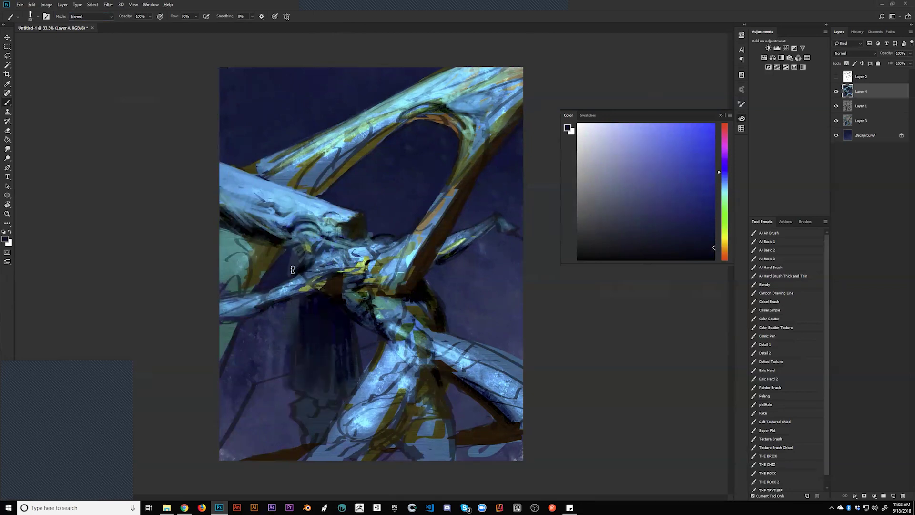
pyautogui.press('d')
pyautogui.press(']')
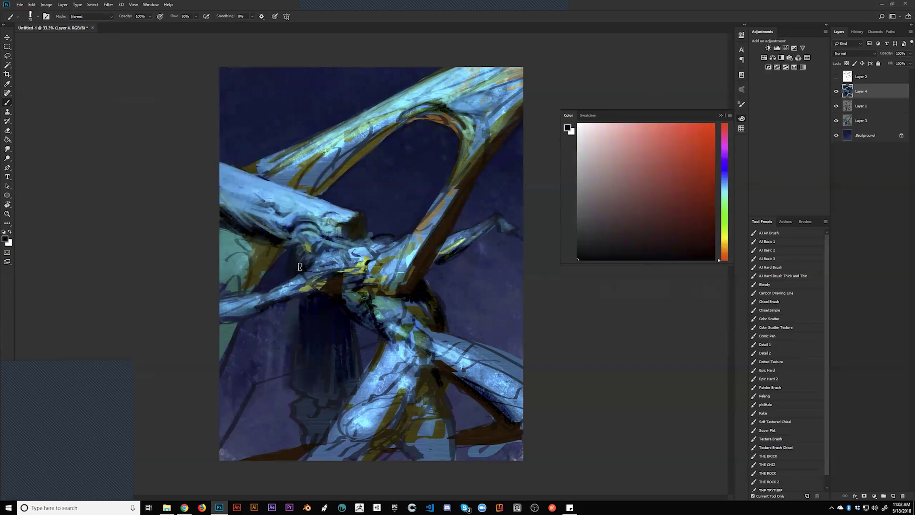
pyautogui.press(']')
pyautogui.press(']')
pyautogui.press(']')
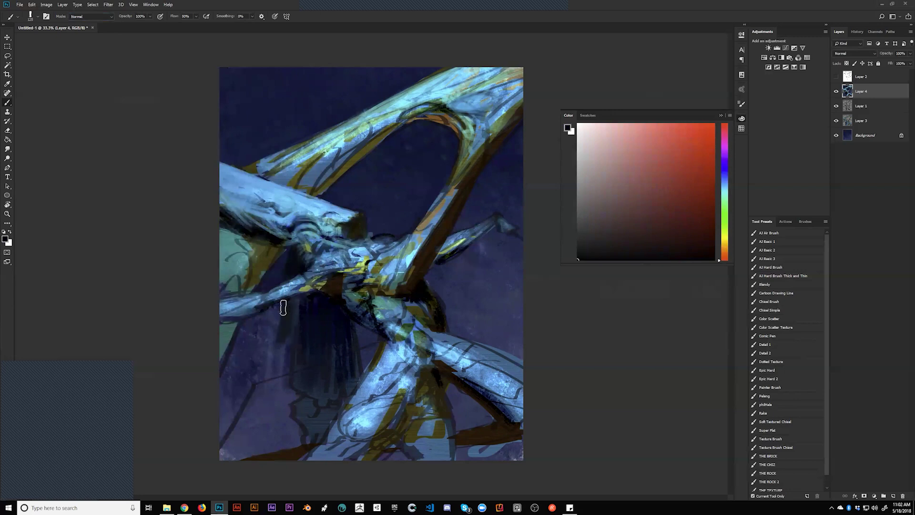
pyautogui.press(']')
pyautogui.press(']')
pyautogui.press(']')
pyautogui.press('[')
pyautogui.press('[')
pyautogui.press('[')
pyautogui.press('[')
pyautogui.press('[')
pyautogui.press('[')
pyautogui.press('[')
pyautogui.press('[')
pyautogui.press('[')
pyautogui.press('[')
pyautogui.press('[')
pyautogui.press('[')
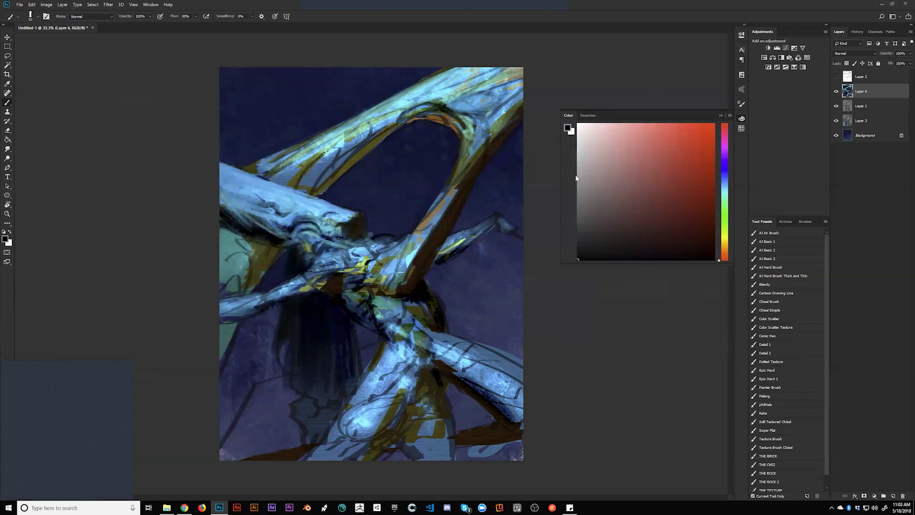
# Flip the painting back and add a black stroke on the upper arch
pyautogui.keyDown('alt'); pyautogui.click(434, 112); pyautogui.keyUp('alt')
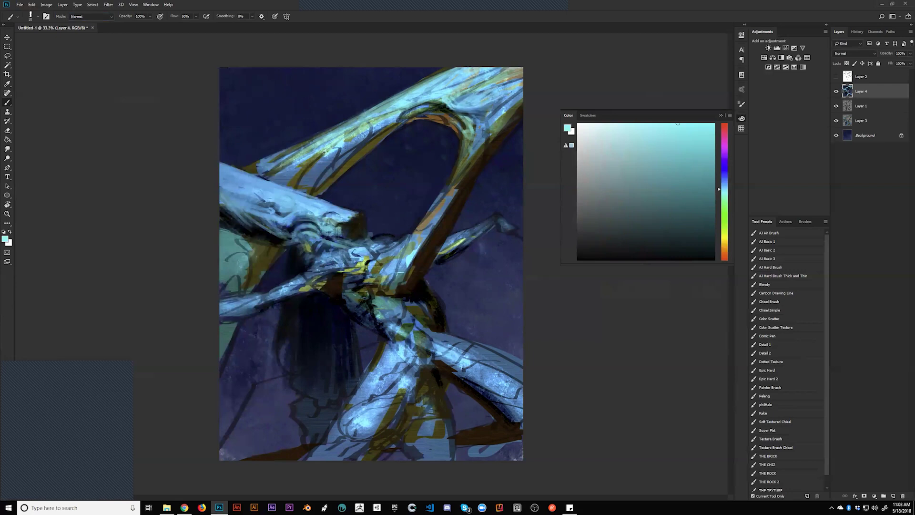
pyautogui.press('d')
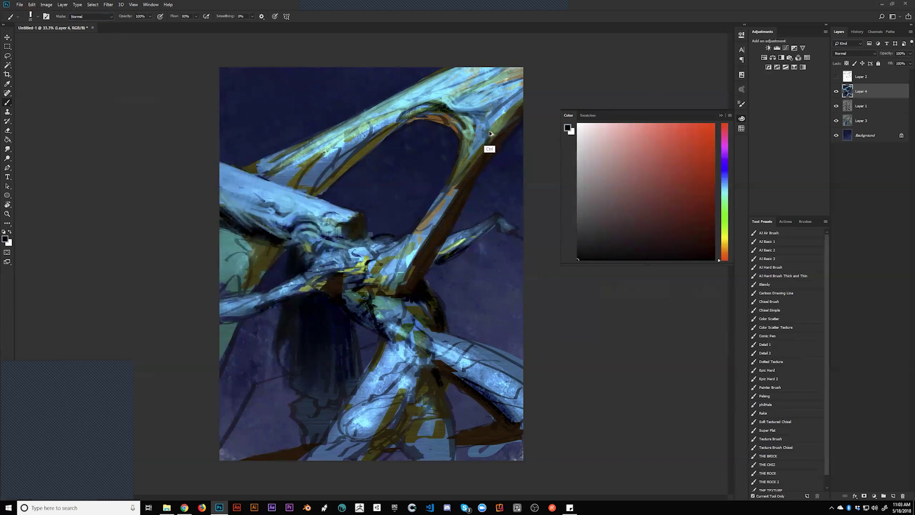
pyautogui.hotkey('ctrl', 'h')
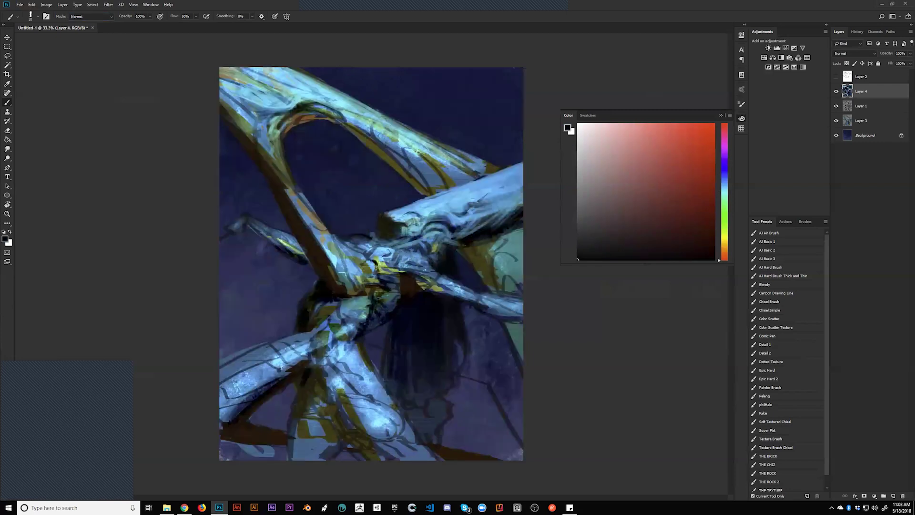
pyautogui.keyDown('alt'); pyautogui.click(296, 117); pyautogui.keyUp('alt')
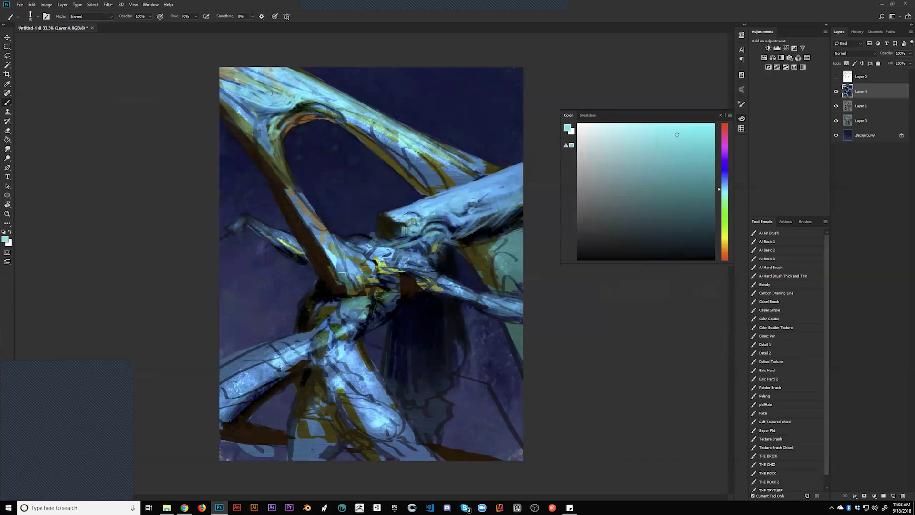
pyautogui.press('d')
pyautogui.moveTo(313, 97); pyautogui.dragTo(300, 101)
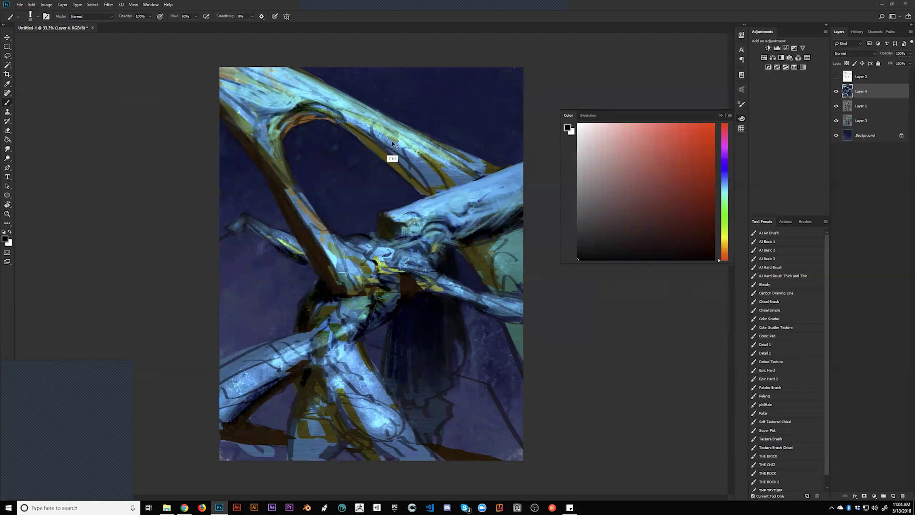
pyautogui.hotkey('ctrl', 'shift', 'h')
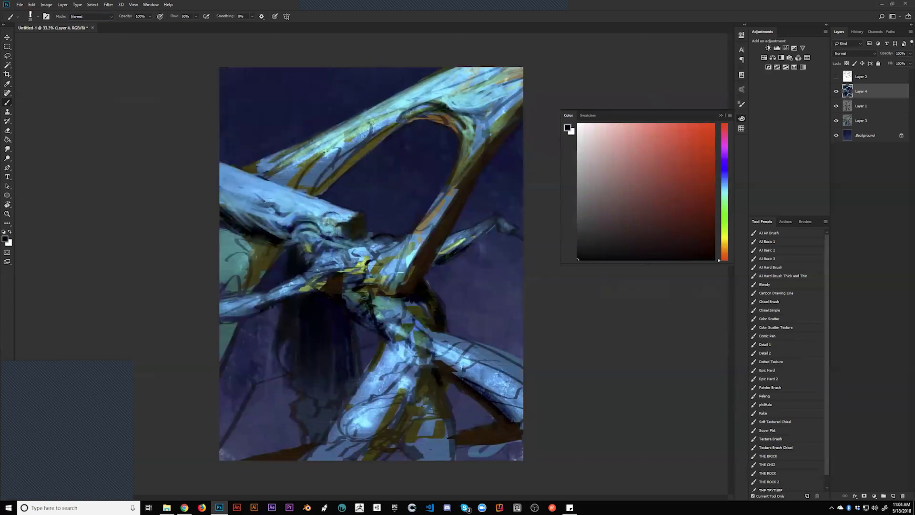
# Darken the arch's inner edge, then highlight it and the upper limb with light cyan
pyautogui.moveTo(381, 113); pyautogui.dragTo(367, 136)
pyautogui.keyDown('alt'); pyautogui.click(387, 106); pyautogui.keyUp('alt')
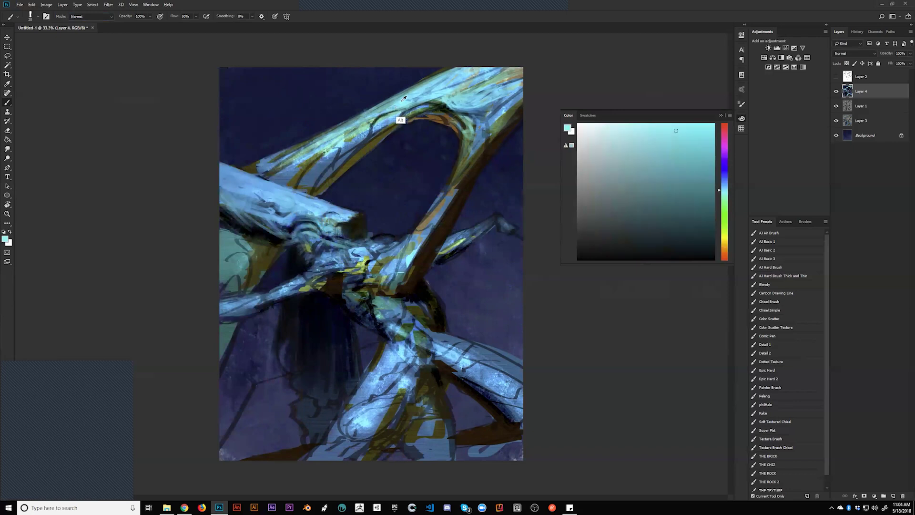
pyautogui.moveTo(389, 113); pyautogui.dragTo(372, 125)
pyautogui.moveTo(387, 102); pyautogui.dragTo(272, 160)
pyautogui.moveTo(356, 118); pyautogui.dragTo(275, 162)
# Darken and trim the upper limb's top edge with a sampled dark blue
pyautogui.keyDown('alt'); pyautogui.click(270, 180); pyautogui.keyUp('alt')
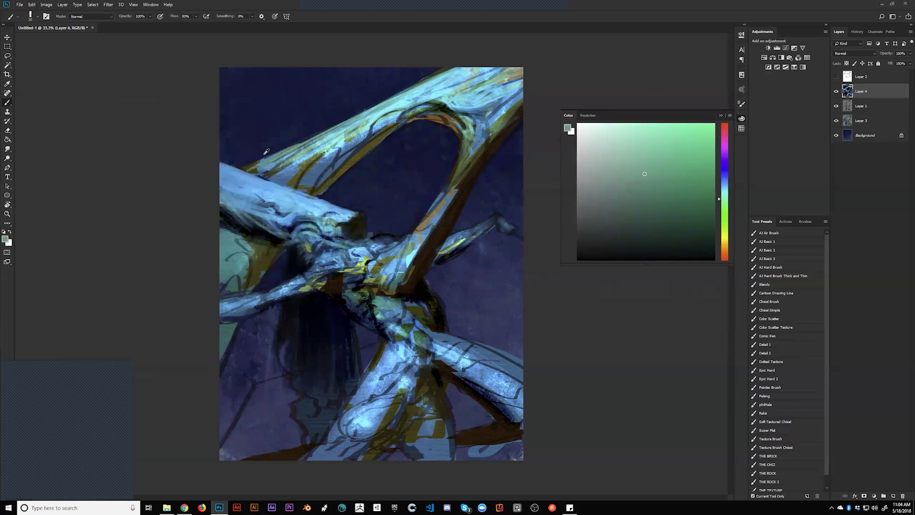
pyautogui.keyDown('alt'); pyautogui.click(265, 152); pyautogui.keyUp('alt')
pyautogui.moveTo(281, 150)
pyautogui.mouseDown()
pyautogui.moveTo(252, 165)
pyautogui.moveTo(310, 138)
pyautogui.mouseUp()
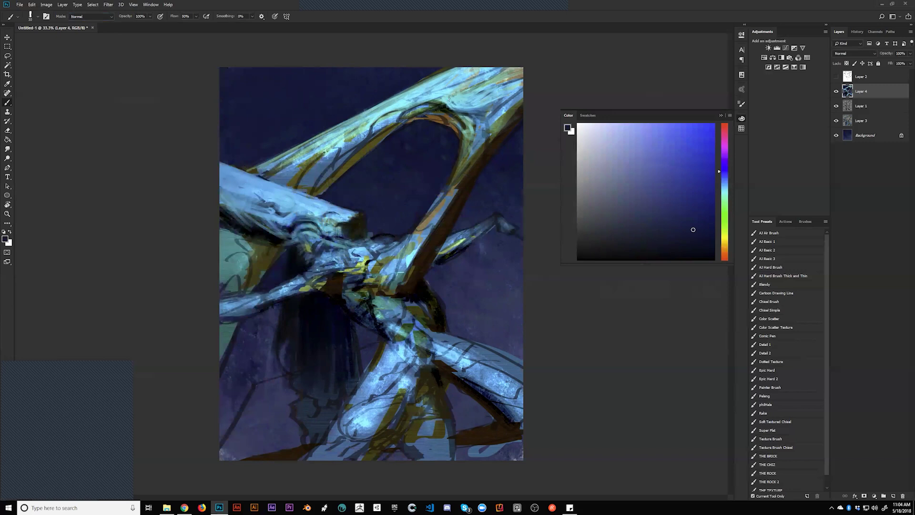
pyautogui.press('r')
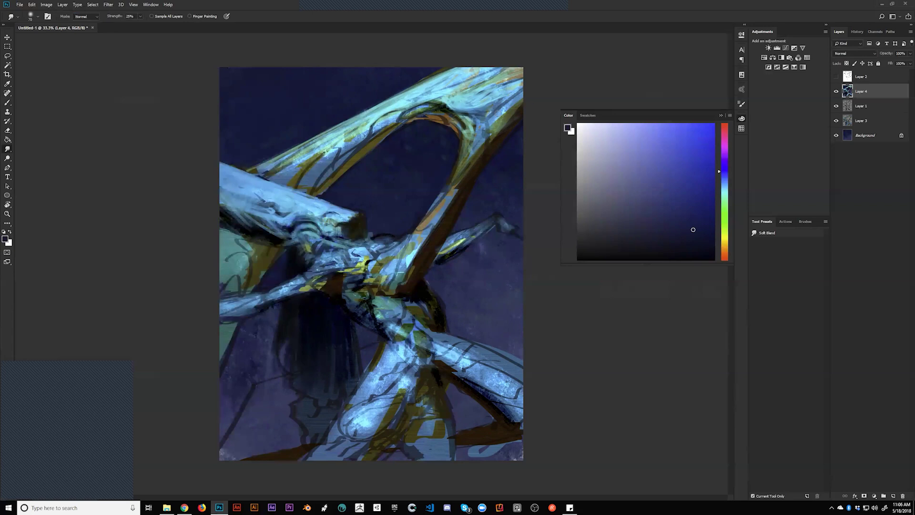
# Return to standard screen mode, take the Brush (B), and sample the branch's light cyan
pyautogui.press('f')
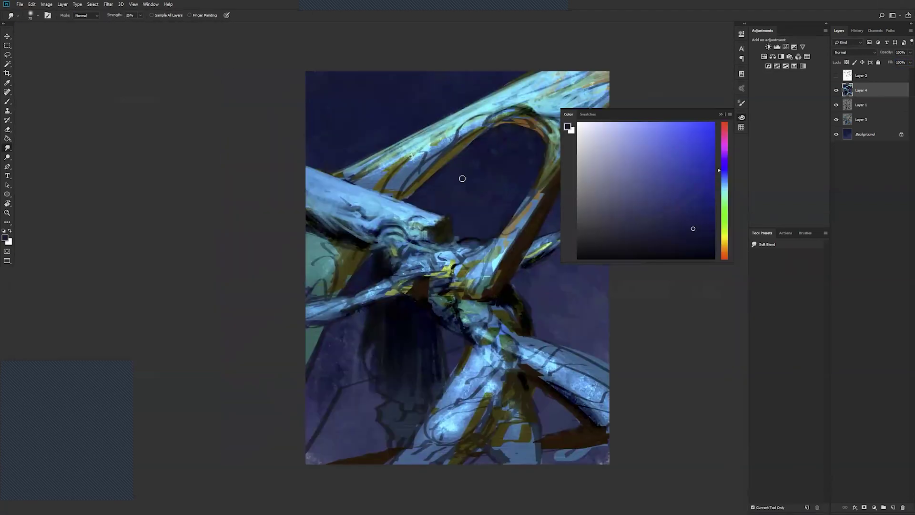
pyautogui.press('f')
pyautogui.press('f')
pyautogui.press('b')
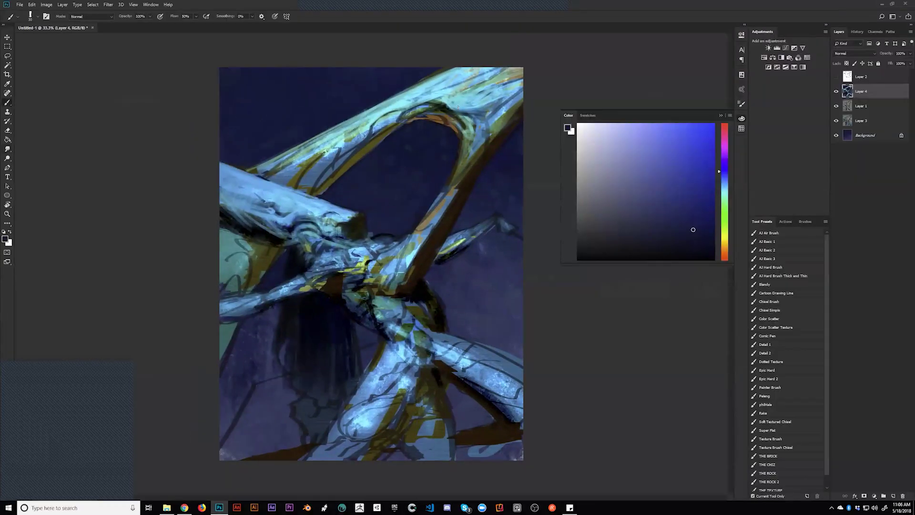
pyautogui.keyDown('alt'); pyautogui.click(458, 118); pyautogui.keyUp('alt')
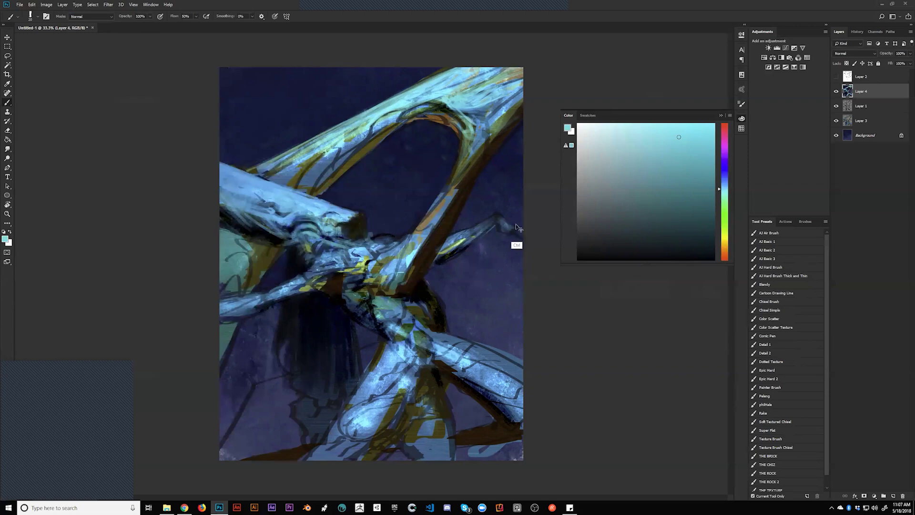
pyautogui.hotkey('ctrl', 'h')
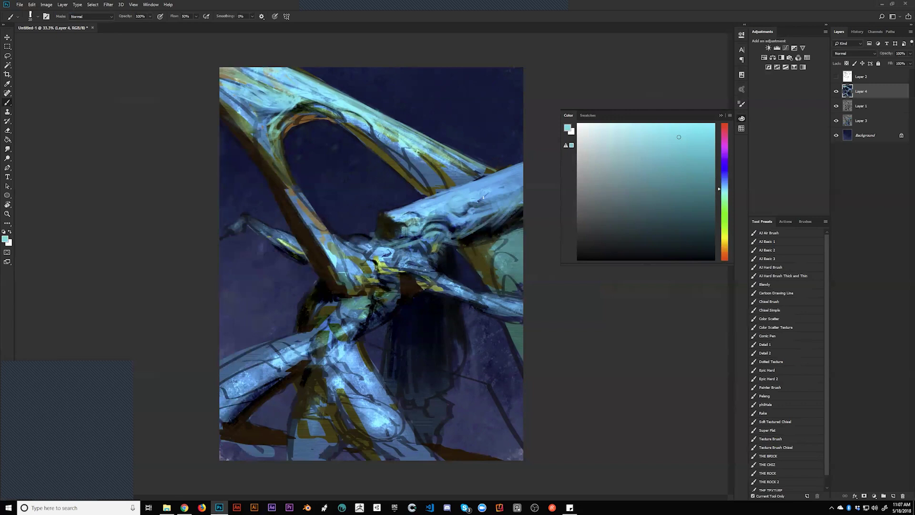
pyautogui.press('h')
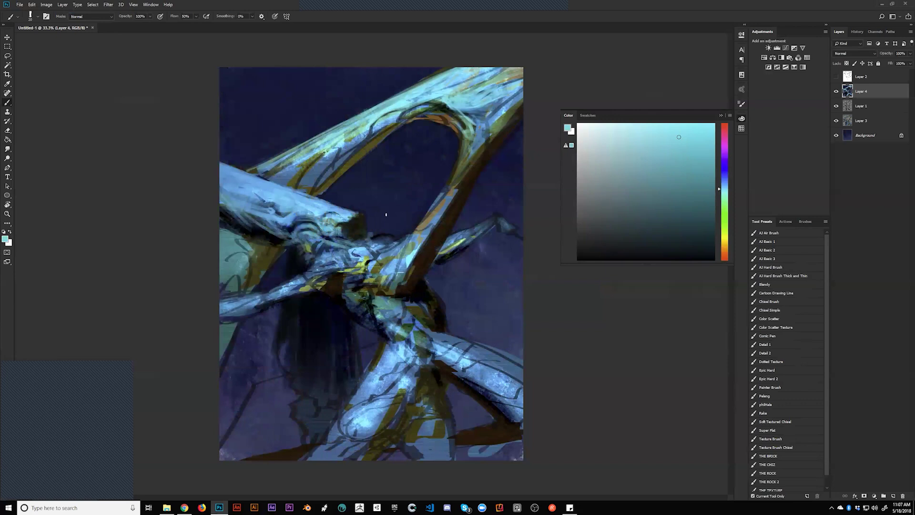
pyautogui.keyDown('alt'); pyautogui.click(348, 212); pyautogui.keyUp('alt')
pyautogui.moveTo(349, 221); pyautogui.dragTo(361, 244)
pyautogui.hotkey('ctrl', 'z')
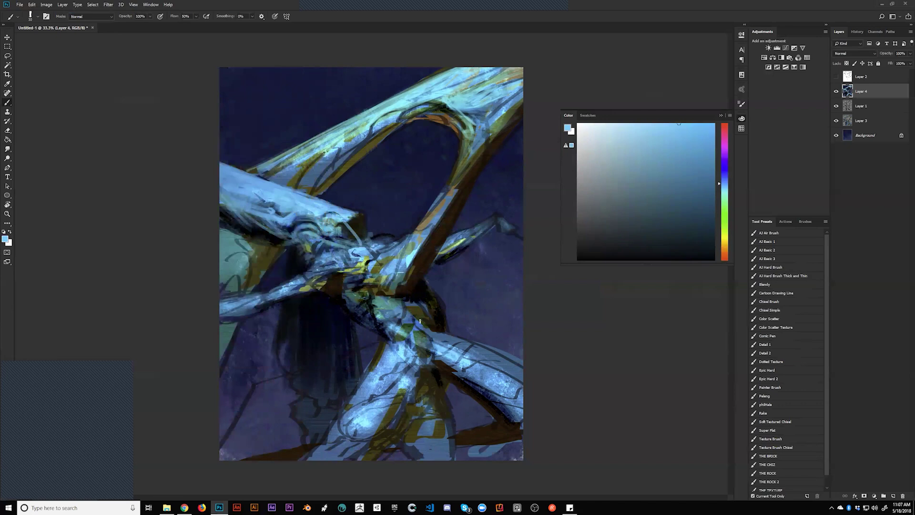
pyautogui.hotkey('ctrl', 'z')
# Add light cyan highlights along the arch's right limb and a dark brown stroke on its edge
pyautogui.keyDown('alt'); pyautogui.click(408, 270); pyautogui.keyUp('alt')
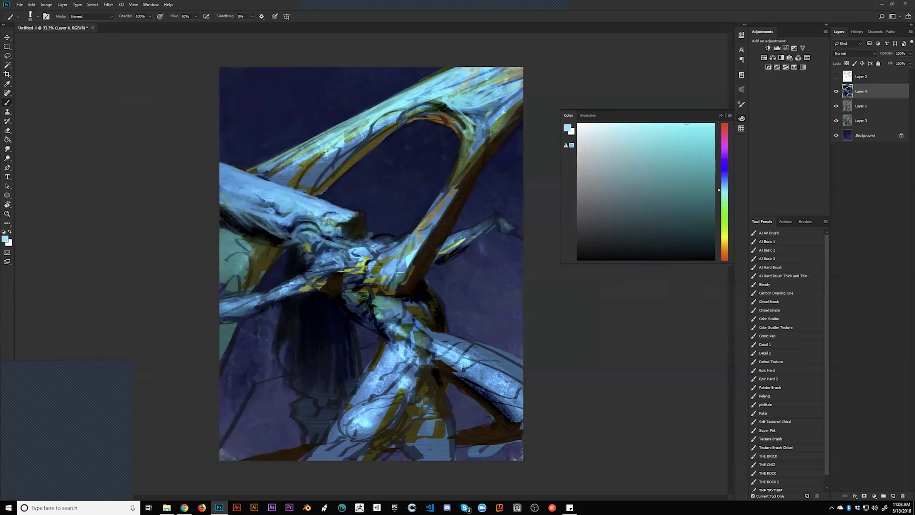
pyautogui.moveTo(437, 209)
pyautogui.mouseDown()
pyautogui.moveTo(472, 143)
pyautogui.moveTo(491, 129)
pyautogui.moveTo(462, 186)
pyautogui.moveTo(457, 217)
pyautogui.mouseUp()
pyautogui.keyDown('alt'); pyautogui.click(461, 203); pyautogui.keyUp('alt')
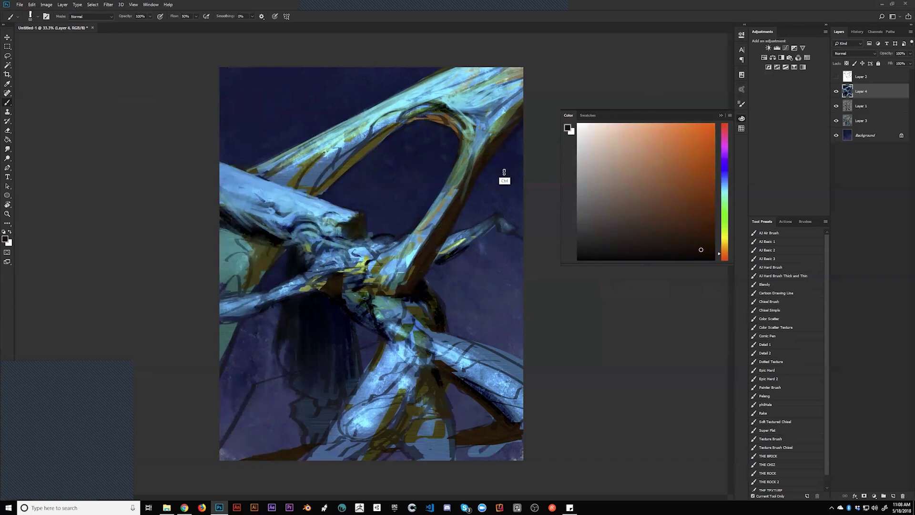
pyautogui.moveTo(480, 150)
pyautogui.mouseDown()
pyautogui.moveTo(474, 154)
pyautogui.moveTo(499, 128)
pyautogui.mouseUp()
# Mirror the canvas, darken the limb's edge with a short brown stroke, then flip it back
pyautogui.keyDown('alt'); pyautogui.click(480, 160); pyautogui.keyUp('alt')
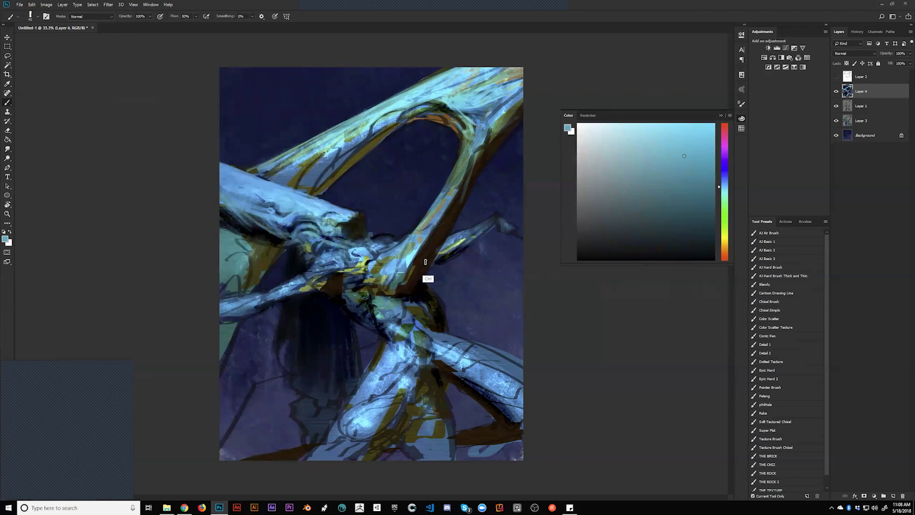
pyautogui.press('h')
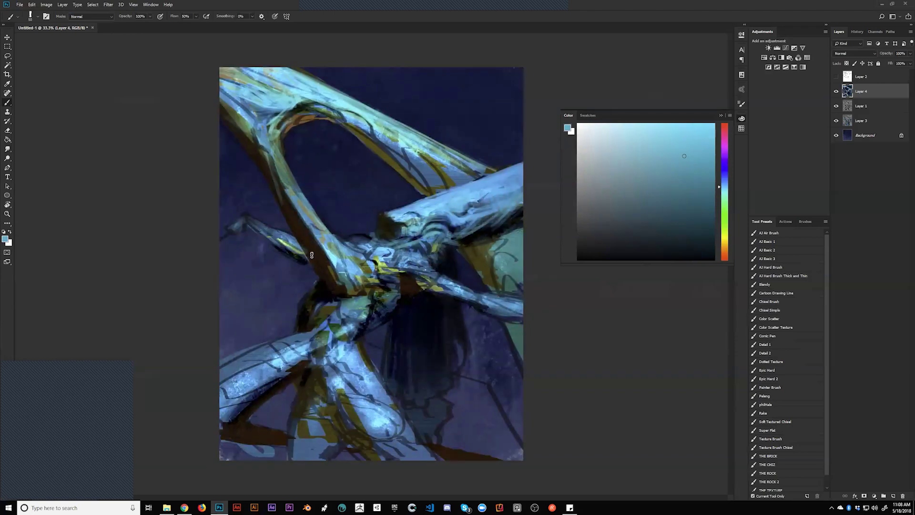
pyautogui.keyDown('alt'); pyautogui.click(262, 143); pyautogui.keyUp('alt')
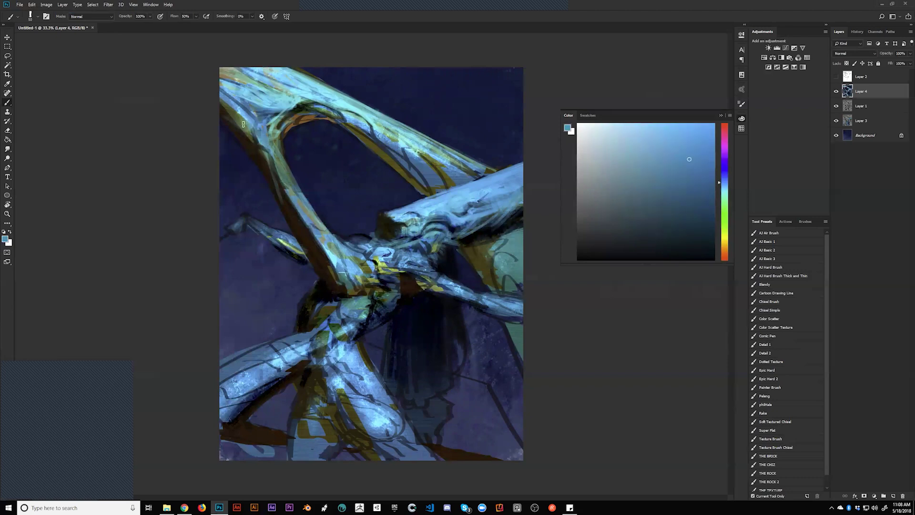
pyautogui.keyDown('alt'); pyautogui.click(248, 138); pyautogui.keyUp('alt')
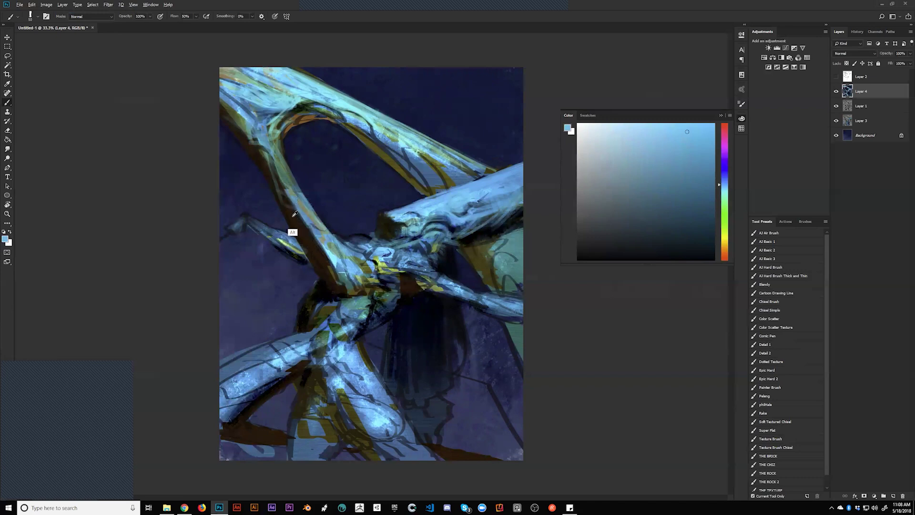
pyautogui.keyDown('alt'); pyautogui.click(294, 220); pyautogui.keyUp('alt')
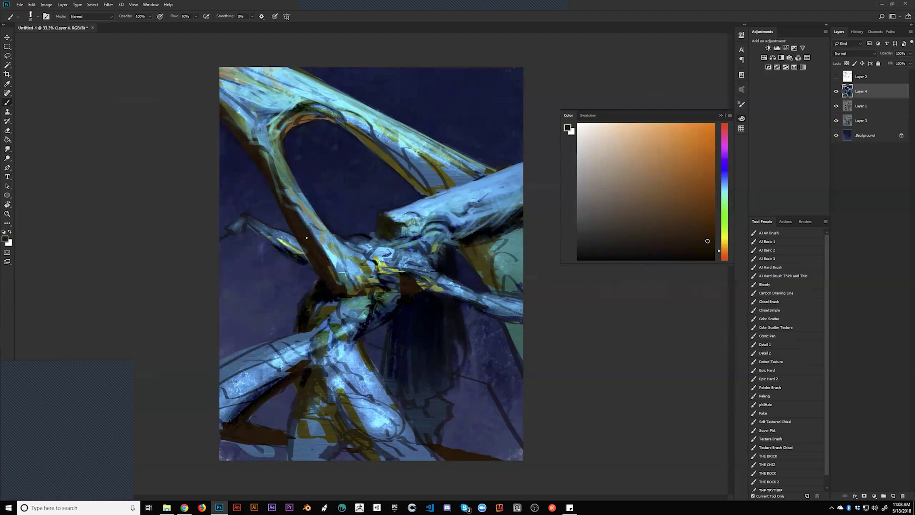
pyautogui.moveTo(258, 136); pyautogui.dragTo(267, 151)
pyautogui.hotkey('ctrl', 'shift', 'h')
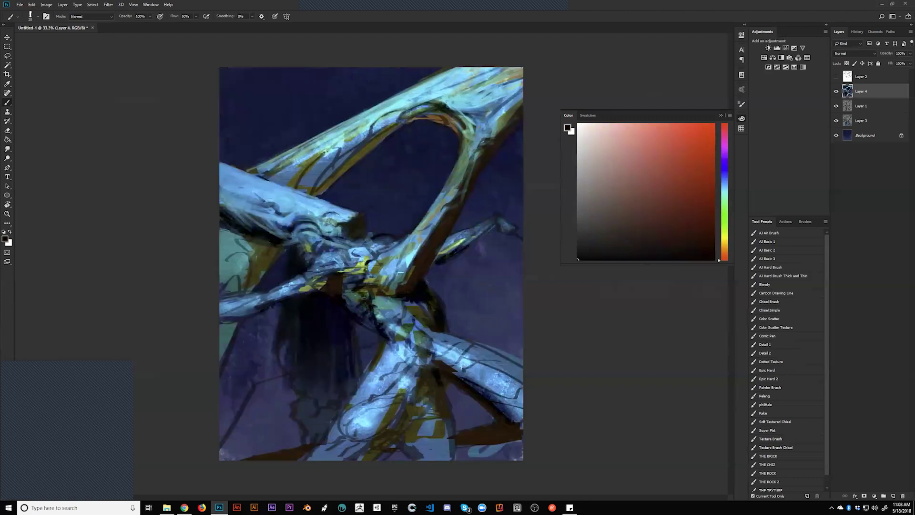
# Paint light cyan along the upper limb's top and lower edges, undoing one faint stroke
pyautogui.keyDown('alt'); pyautogui.click(445, 116); pyautogui.keyUp('alt')
pyautogui.moveTo(458, 95)
pyautogui.mouseDown()
pyautogui.moveTo(480, 86)
pyautogui.moveTo(484, 73)
pyautogui.moveTo(505, 74)
pyautogui.mouseUp()
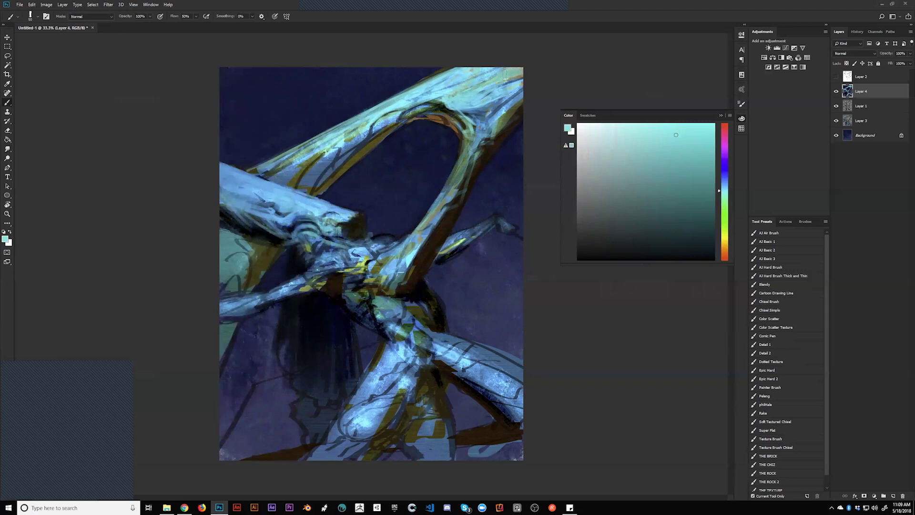
pyautogui.moveTo(314, 162); pyautogui.dragTo(323, 153)
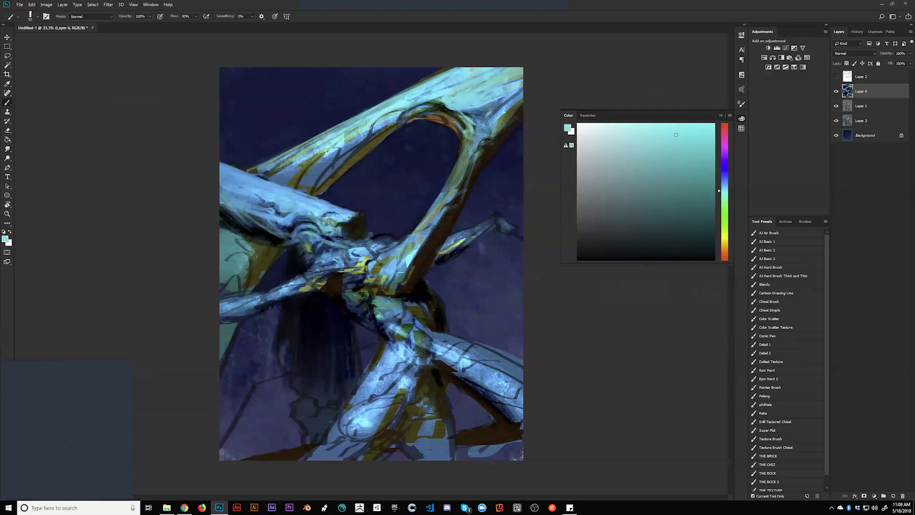
pyautogui.moveTo(286, 177); pyautogui.dragTo(283, 182)
pyautogui.hotkey('ctrl', 'z')
pyautogui.moveTo(347, 170)
pyautogui.mouseDown()
pyautogui.moveTo(324, 179)
pyautogui.moveTo(360, 142)
pyautogui.moveTo(319, 181)
pyautogui.moveTo(362, 153)
pyautogui.mouseUp()
pyautogui.moveTo(318, 186)
pyautogui.mouseDown()
pyautogui.moveTo(294, 185)
pyautogui.moveTo(315, 188)
pyautogui.moveTo(334, 160)
pyautogui.mouseUp()
pyautogui.moveTo(275, 181)
pyautogui.mouseDown()
pyautogui.moveTo(312, 151)
pyautogui.moveTo(300, 152)
pyautogui.mouseUp()
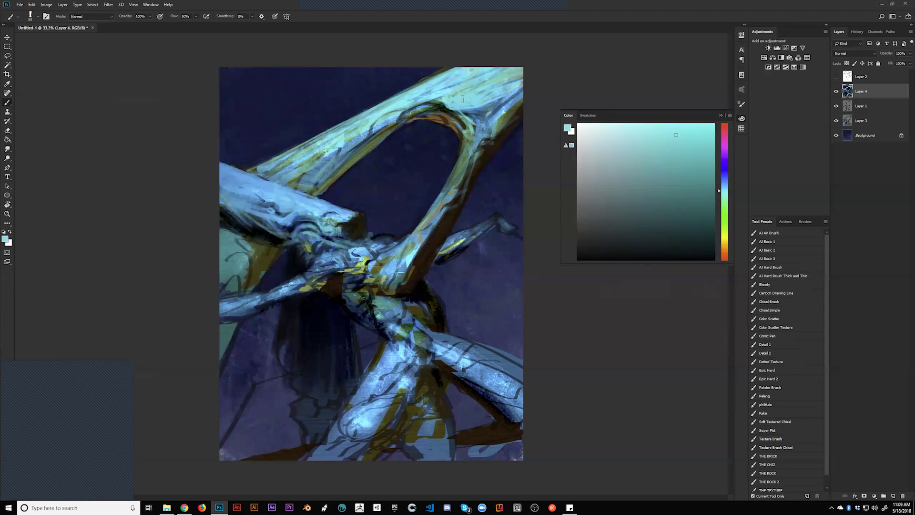
# Highlight the right side of the upper arch and the diagonal limb with light cyan
pyautogui.moveTo(467, 114)
pyautogui.mouseDown()
pyautogui.moveTo(479, 119)
pyautogui.moveTo(481, 148)
pyautogui.mouseUp()
pyautogui.moveTo(502, 90); pyautogui.dragTo(496, 126)
pyautogui.moveTo(474, 158)
pyautogui.mouseDown()
pyautogui.moveTo(416, 266)
pyautogui.moveTo(389, 279)
pyautogui.moveTo(400, 253)
pyautogui.moveTo(386, 271)
pyautogui.mouseUp()
# Switch to black with a much smaller brush and paint small dark marks at the figure's centre
pyautogui.press('alt')
pyautogui.keyDown('alt'); pyautogui.click(413, 253); pyautogui.keyUp('alt')
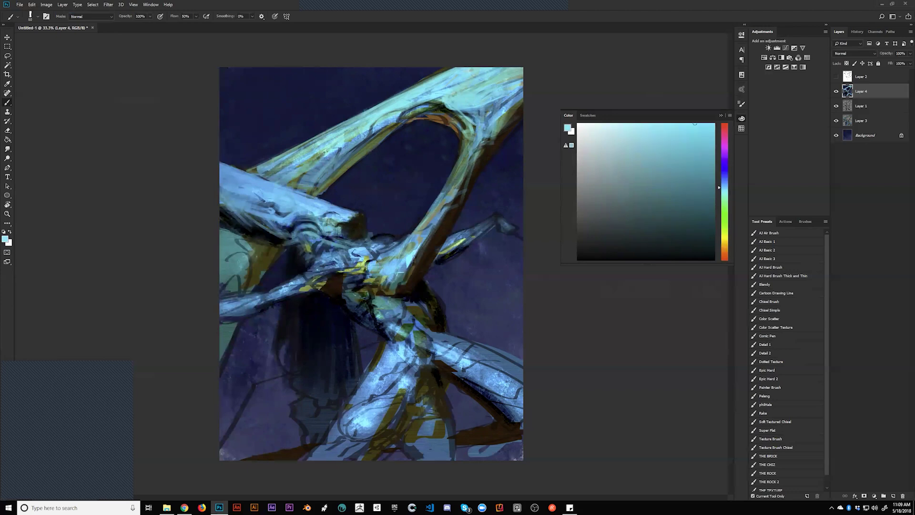
pyautogui.press('d')
pyautogui.press('[')
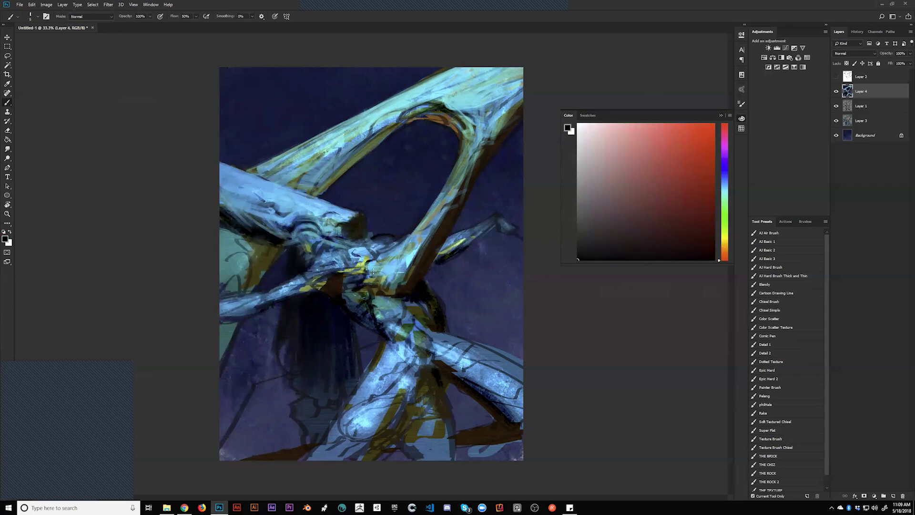
pyautogui.moveTo(372, 271)
pyautogui.mouseDown()
pyautogui.moveTo(403, 270)
pyautogui.moveTo(399, 288)
pyautogui.mouseUp()
# Brighten the figure's arm with light blue and darken its waist with black strokes
pyautogui.keyDown('alt'); pyautogui.click(324, 273); pyautogui.keyUp('alt')
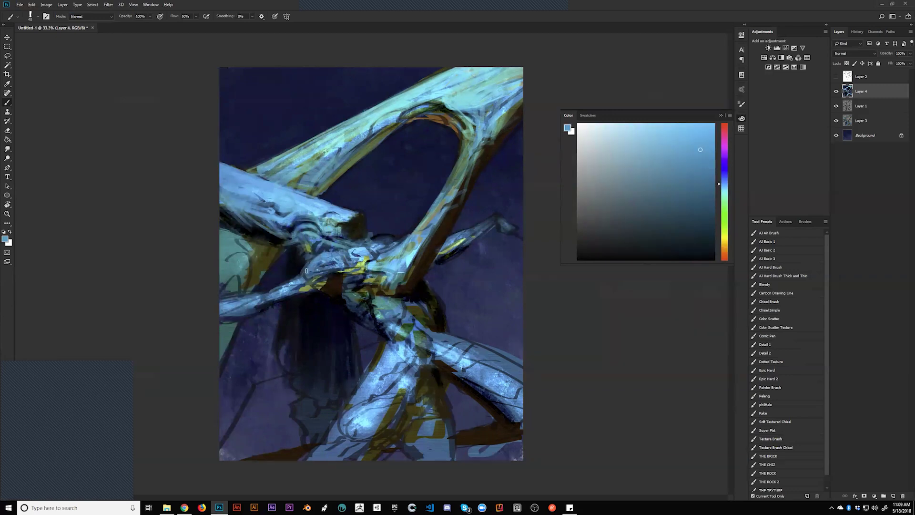
pyautogui.moveTo(303, 273)
pyautogui.mouseDown()
pyautogui.moveTo(257, 297)
pyautogui.moveTo(214, 302)
pyautogui.moveTo(300, 290)
pyautogui.moveTo(253, 305)
pyautogui.moveTo(351, 282)
pyautogui.moveTo(317, 286)
pyautogui.moveTo(333, 279)
pyautogui.moveTo(357, 282)
pyautogui.mouseUp()
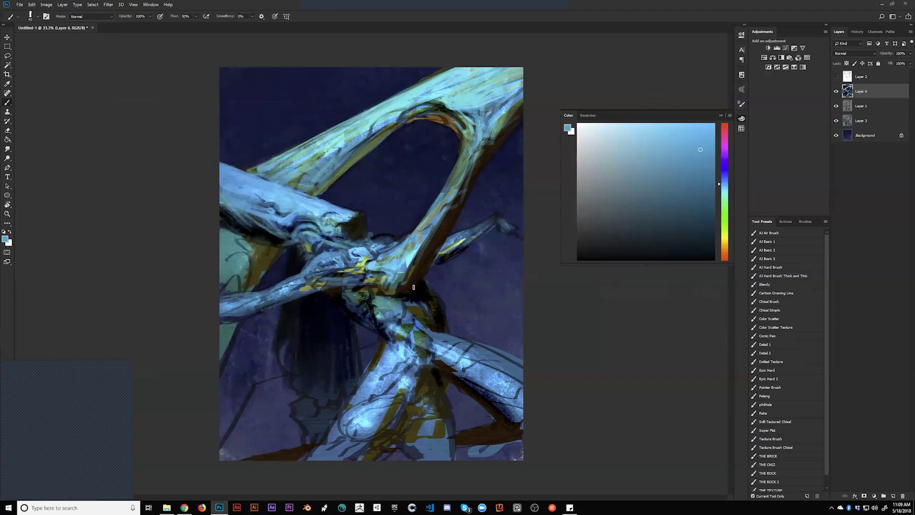
pyautogui.keyDown('alt'); pyautogui.click(347, 298); pyautogui.keyUp('alt')
pyautogui.keyDown('alt'); pyautogui.click(342, 292); pyautogui.keyUp('alt')
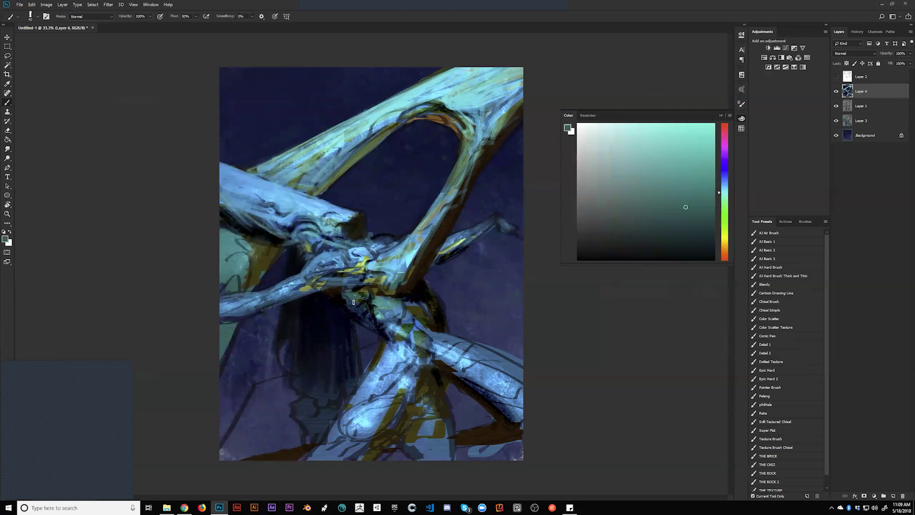
pyautogui.press('d')
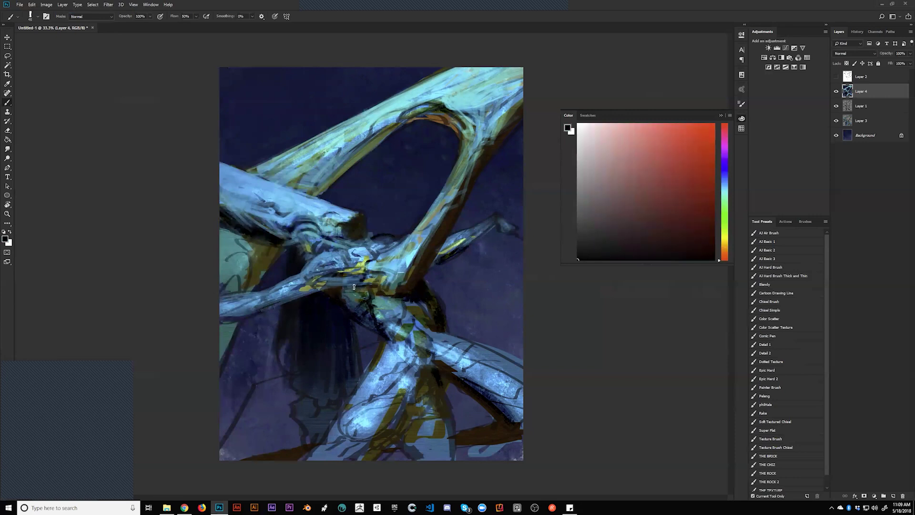
pyautogui.moveTo(353, 300)
pyautogui.mouseDown()
pyautogui.moveTo(341, 288)
pyautogui.moveTo(376, 298)
pyautogui.mouseUp()
# With a slightly smaller brush, paint light cyan-blue strokes on the lower right and lower joint
pyautogui.keyDown('alt'); pyautogui.click(384, 297); pyautogui.keyUp('alt')
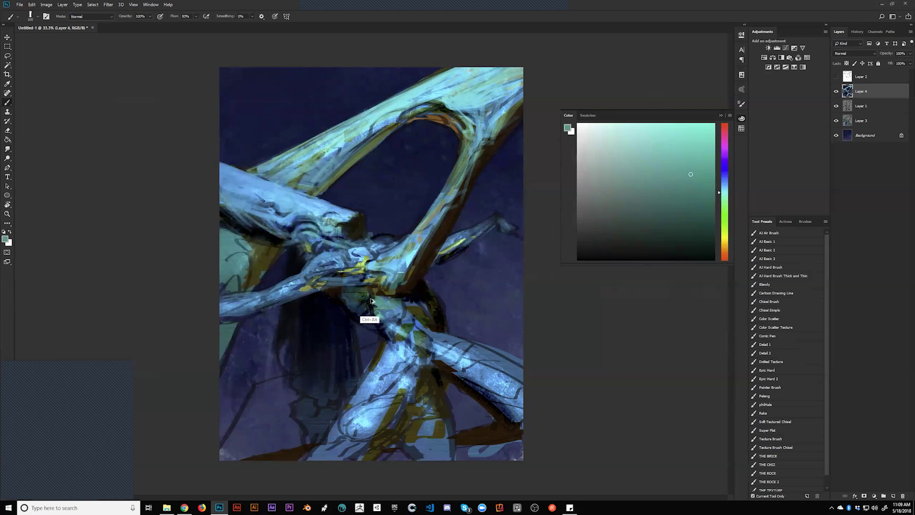
pyautogui.press('d')
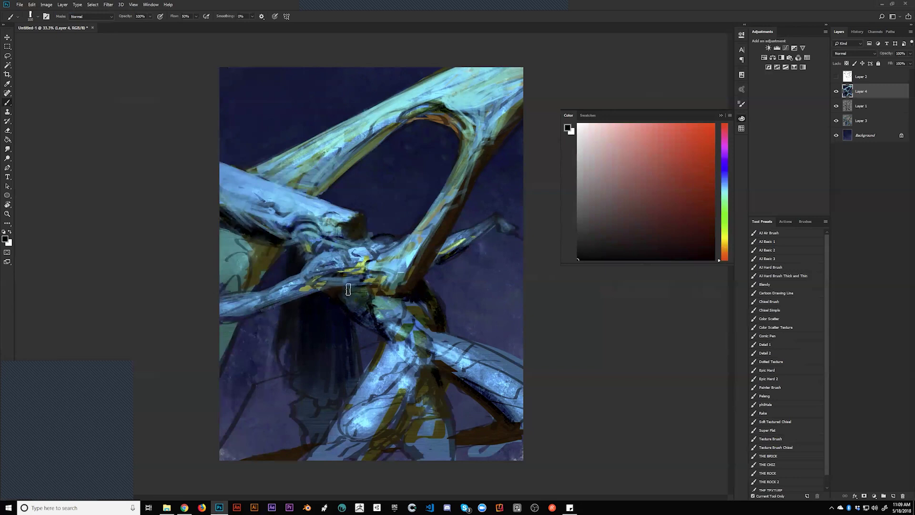
pyautogui.press('[')
pyautogui.keyDown('alt'); pyautogui.click(357, 265); pyautogui.keyUp('alt')
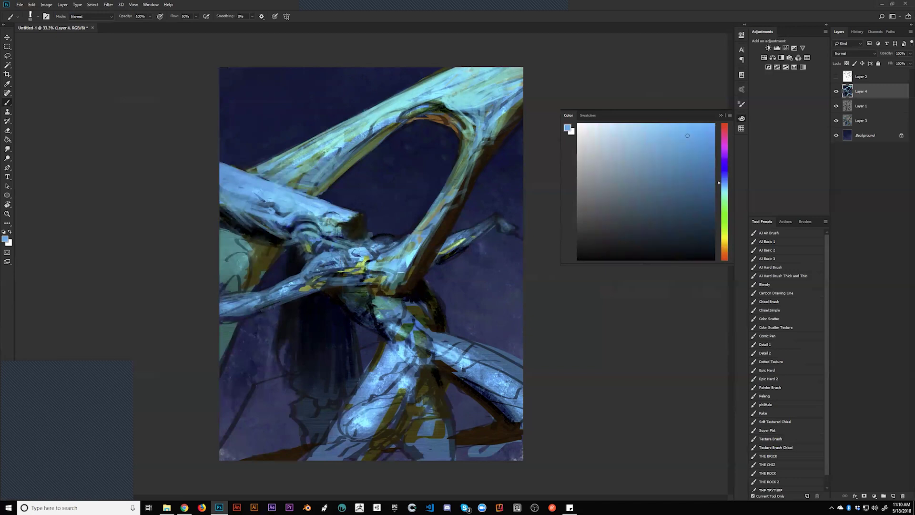
pyautogui.keyDown('alt'); pyautogui.click(364, 255); pyautogui.keyUp('alt')
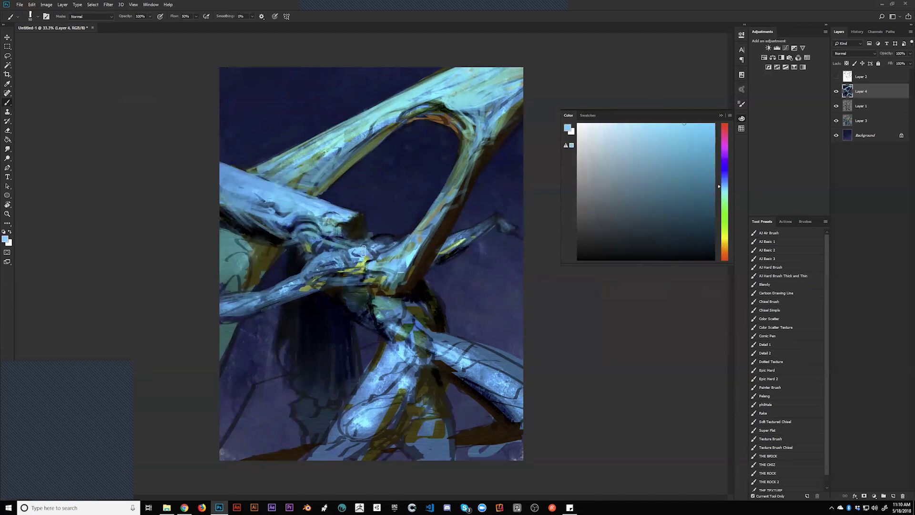
pyautogui.moveTo(363, 254); pyautogui.dragTo(376, 243)
pyautogui.moveTo(404, 308)
pyautogui.mouseDown()
pyautogui.moveTo(376, 294)
pyautogui.moveTo(387, 292)
pyautogui.moveTo(375, 305)
pyautogui.moveTo(380, 281)
pyautogui.moveTo(369, 293)
pyautogui.moveTo(378, 311)
pyautogui.moveTo(397, 276)
pyautogui.moveTo(389, 314)
pyautogui.moveTo(396, 318)
pyautogui.moveTo(410, 279)
pyautogui.moveTo(402, 313)
pyautogui.moveTo(405, 292)
pyautogui.mouseUp()
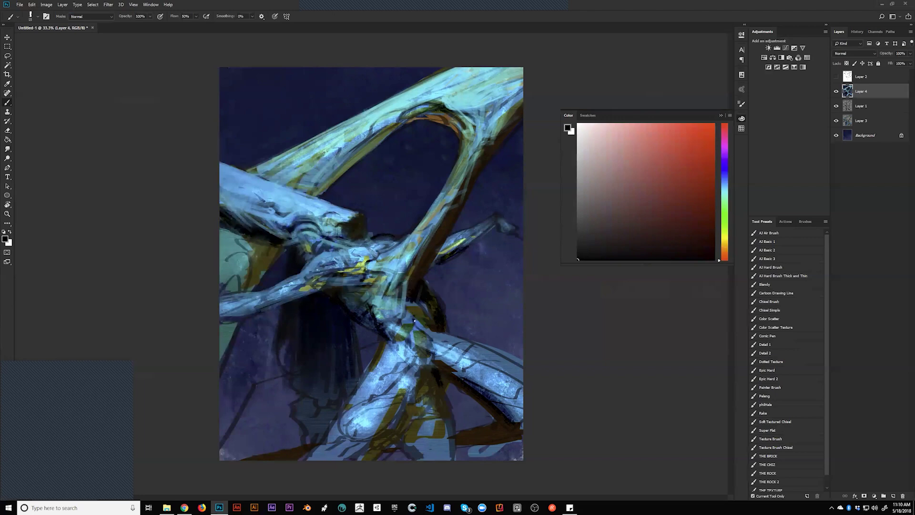
# Check the painting mirrored, then highlight the arch's right side with light-blue strokes
pyautogui.hotkey('ctrl', 'shift', 'h')
pyautogui.keyDown('alt'); pyautogui.click(372, 281); pyautogui.keyUp('alt')
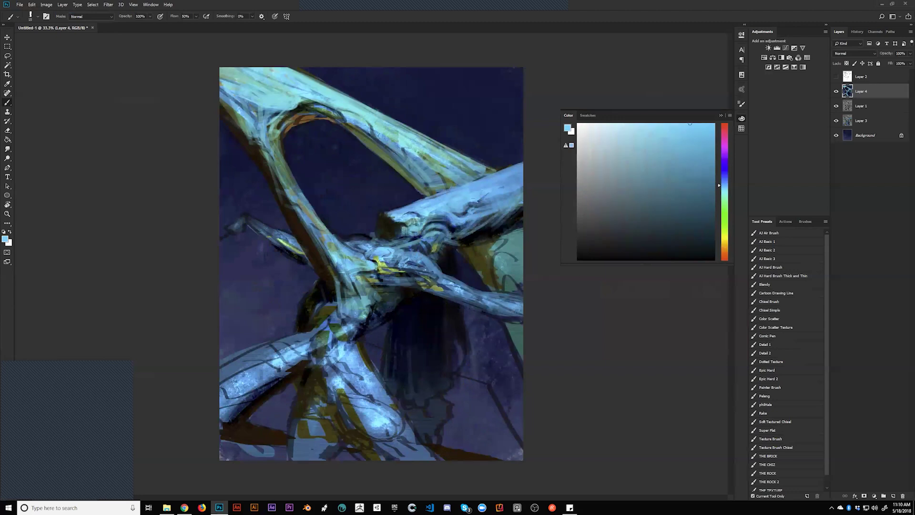
pyautogui.hotkey('ctrl', 'shift', 'h')
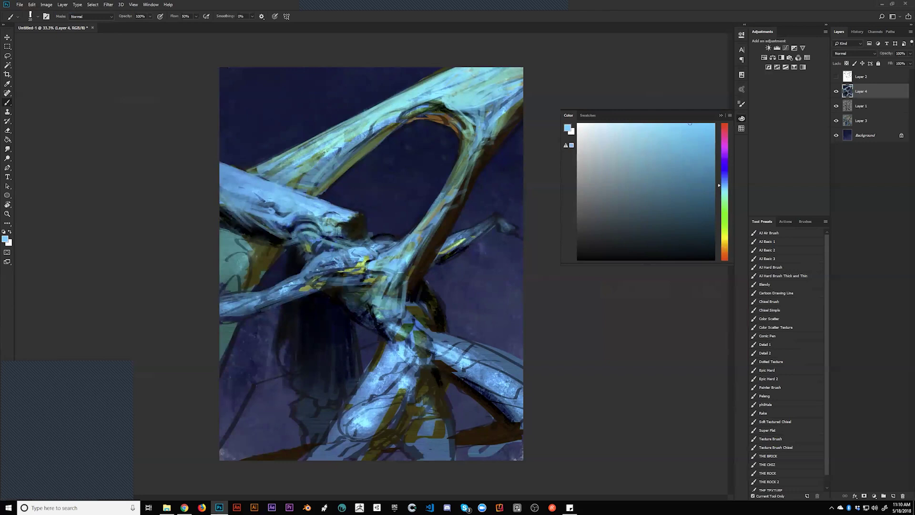
pyautogui.moveTo(444, 190)
pyautogui.mouseDown()
pyautogui.moveTo(475, 130)
pyautogui.moveTo(458, 185)
pyautogui.mouseUp()
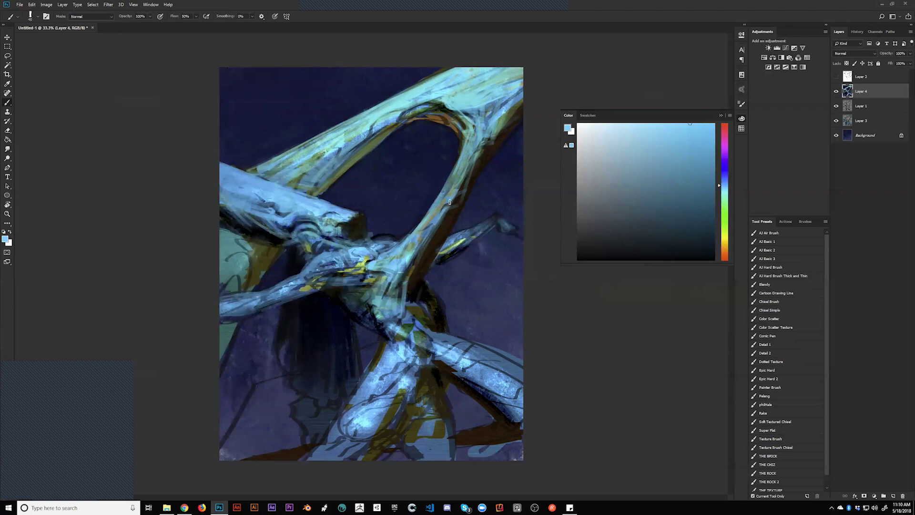
pyautogui.moveTo(509, 111); pyautogui.dragTo(462, 187)
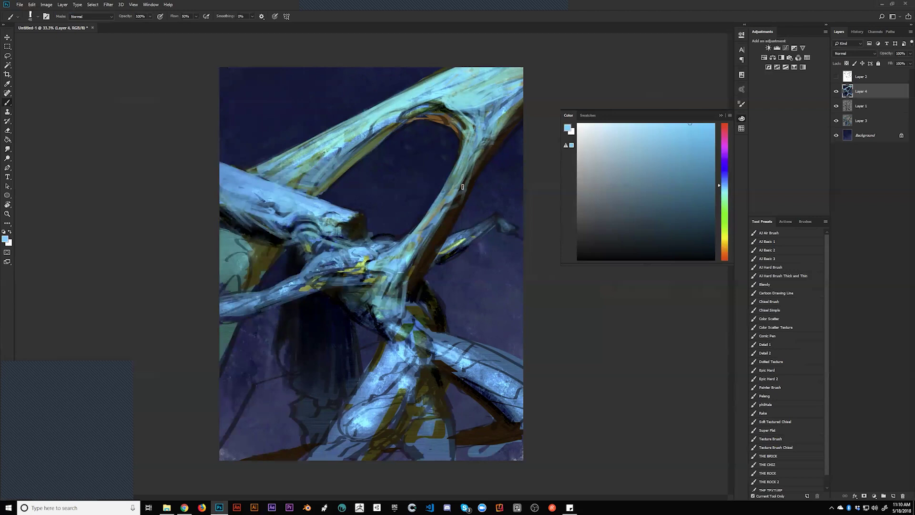
# Add a dark brown edge inside the arch, then light blue on the left limb and branch tip
pyautogui.keyDown('alt'); pyautogui.click(457, 216); pyautogui.keyUp('alt')
pyautogui.moveTo(453, 187)
pyautogui.mouseDown()
pyautogui.moveTo(428, 217)
pyautogui.moveTo(464, 162)
pyautogui.moveTo(445, 188)
pyautogui.mouseUp()
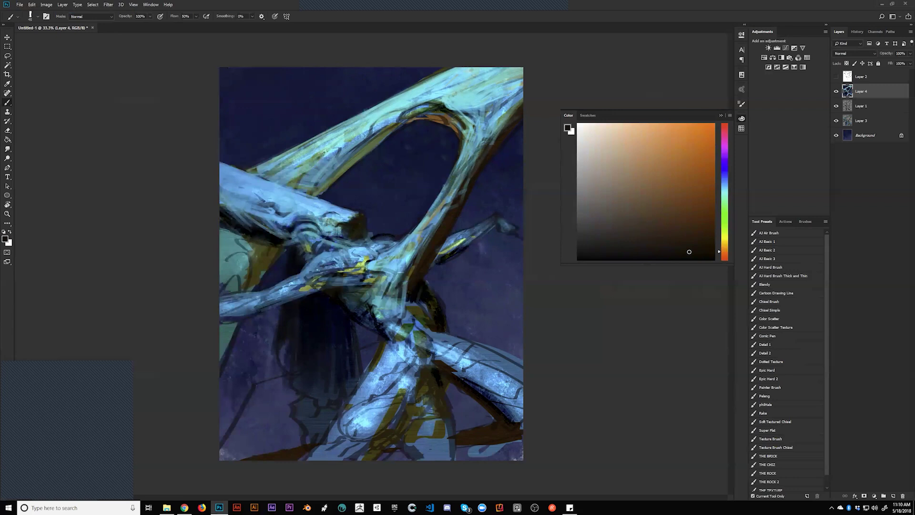
pyautogui.keyDown('alt'); pyautogui.click(468, 170); pyautogui.keyUp('alt')
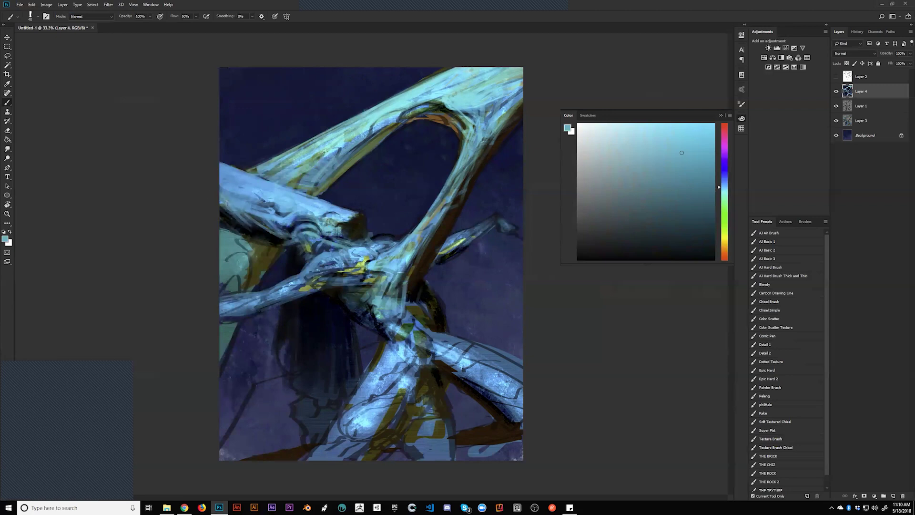
pyautogui.moveTo(235, 212)
pyautogui.mouseDown()
pyautogui.moveTo(241, 229)
pyautogui.moveTo(276, 236)
pyautogui.mouseUp()
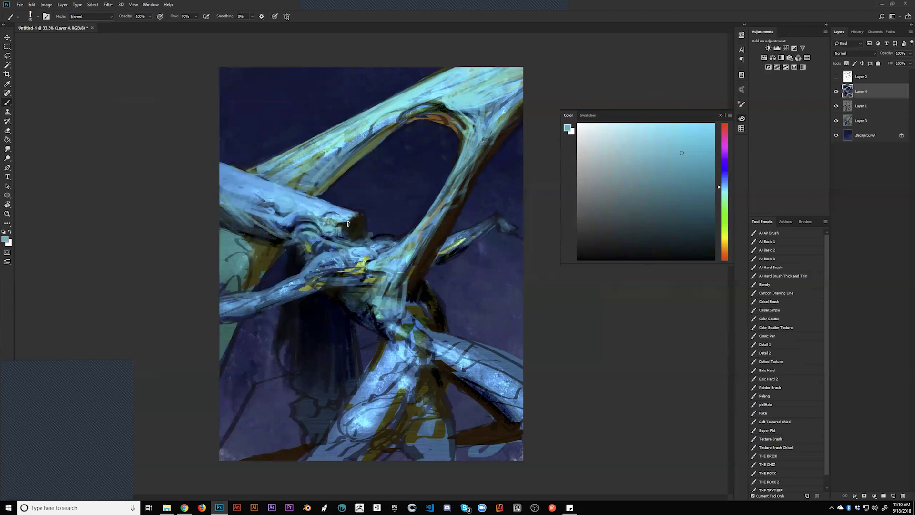
pyautogui.moveTo(357, 220)
pyautogui.mouseDown()
pyautogui.moveTo(341, 226)
pyautogui.moveTo(354, 222)
pyautogui.moveTo(347, 236)
pyautogui.moveTo(362, 224)
pyautogui.mouseUp()
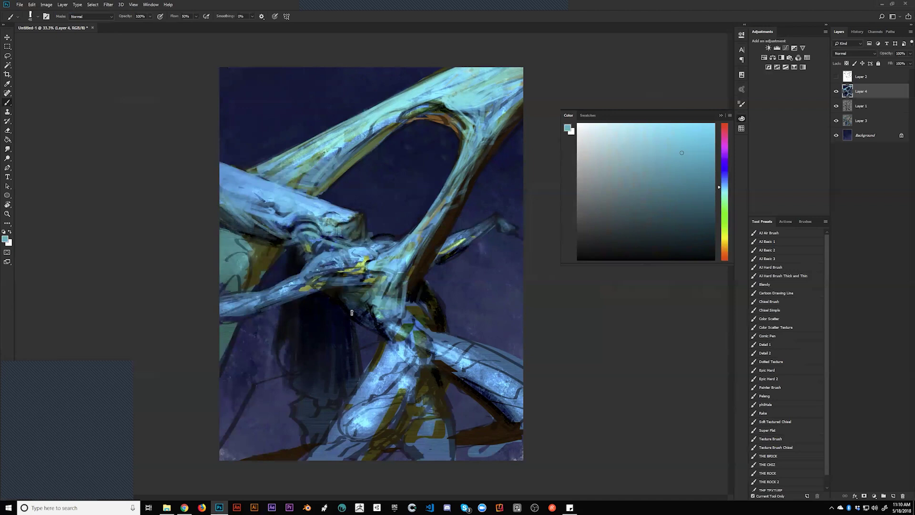
# While mirrored, paint dark greenish-grey strokes on the central limbs, then flip back
pyautogui.press('h')
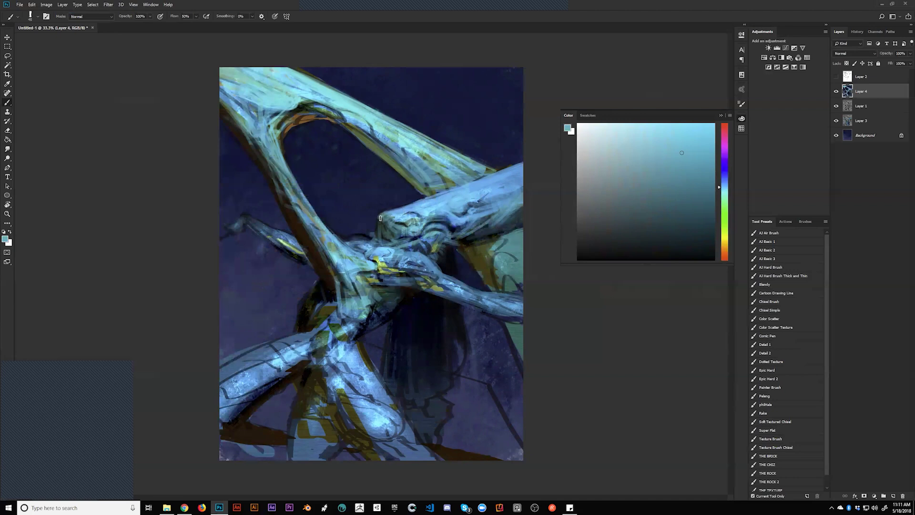
pyautogui.keyDown('alt'); pyautogui.click(380, 238); pyautogui.keyUp('alt')
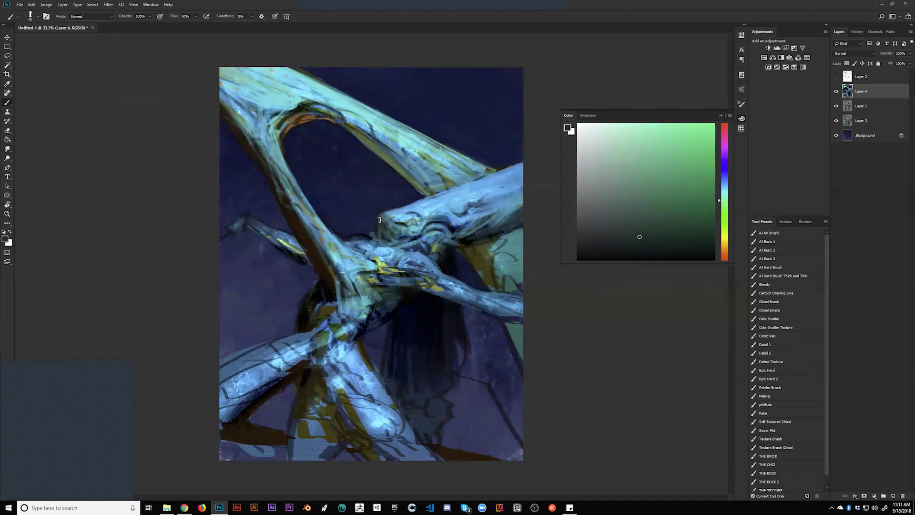
pyautogui.moveTo(376, 236); pyautogui.dragTo(384, 270)
pyautogui.hotkey('ctrl', 'shift', 'h')
pyautogui.hotkey('ctrl', 'shift', 'h')
# Add small light-blue highlights on the upper limb, adjusting the blue toward near-white
pyautogui.keyDown('alt'); pyautogui.click(392, 212); pyautogui.keyUp('alt')
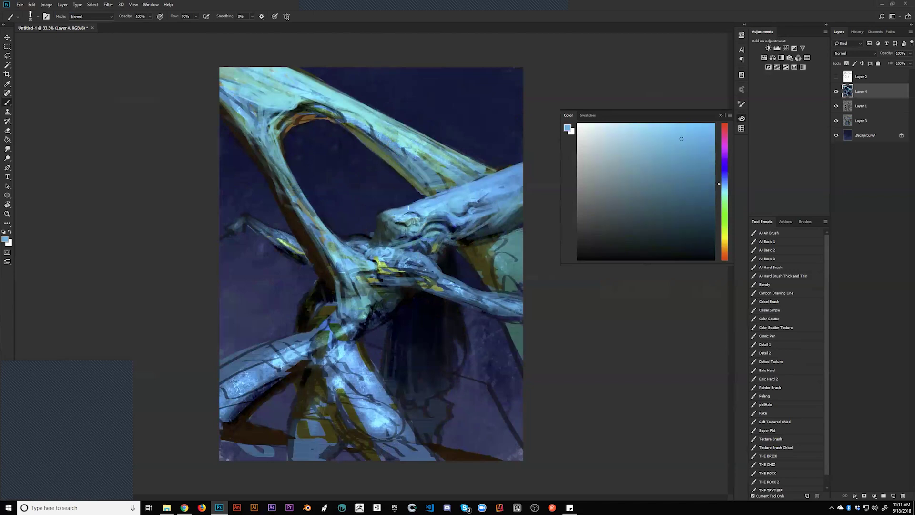
pyautogui.moveTo(424, 200)
pyautogui.mouseDown()
pyautogui.moveTo(406, 204)
pyautogui.moveTo(443, 193)
pyautogui.mouseUp()
pyautogui.keyDown('alt'); pyautogui.click(480, 212); pyautogui.keyUp('alt')
pyautogui.click(632, 124)
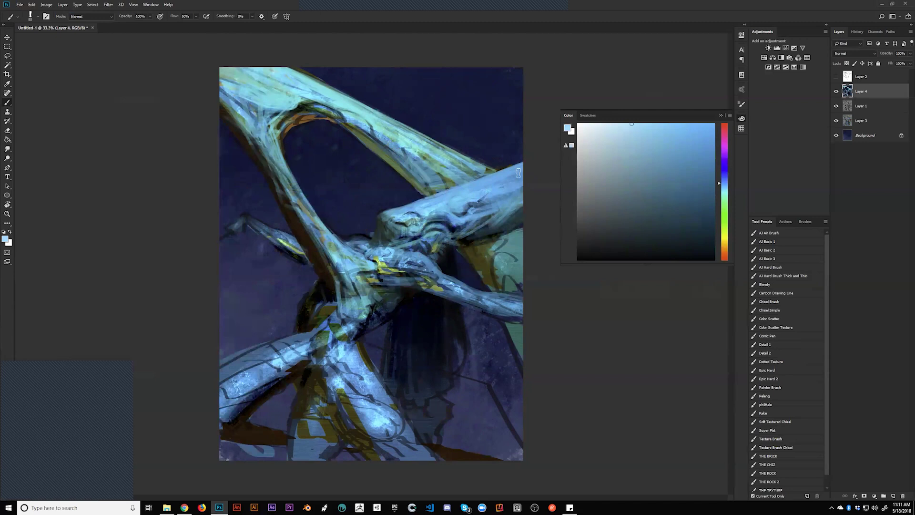
pyautogui.keyDown('alt'); pyautogui.click(449, 208); pyautogui.keyUp('alt')
pyautogui.moveTo(440, 214)
pyautogui.mouseDown()
pyautogui.moveTo(447, 220)
pyautogui.moveTo(435, 221)
pyautogui.mouseUp()
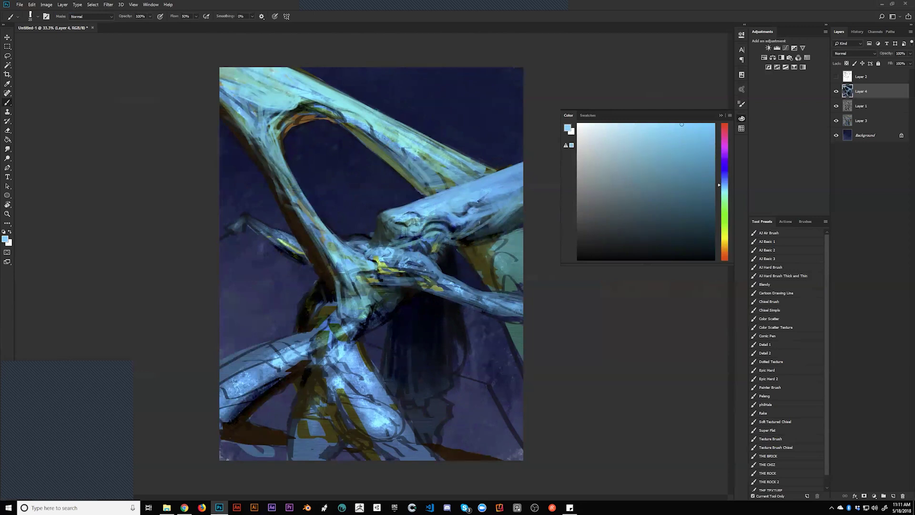
# Reset colours, sample and adjust a light blue, and mirror the painting again
pyautogui.press('d')
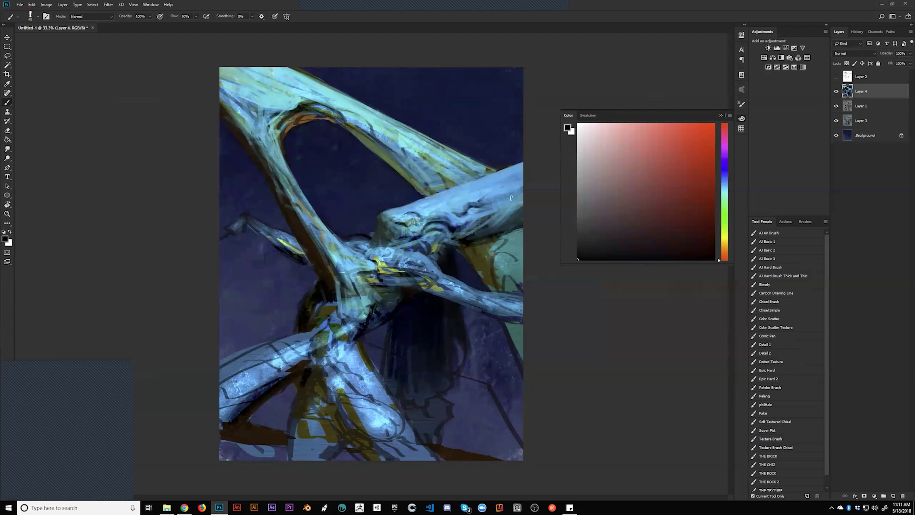
pyautogui.keyDown('alt'); pyautogui.click(481, 205); pyautogui.keyUp('alt')
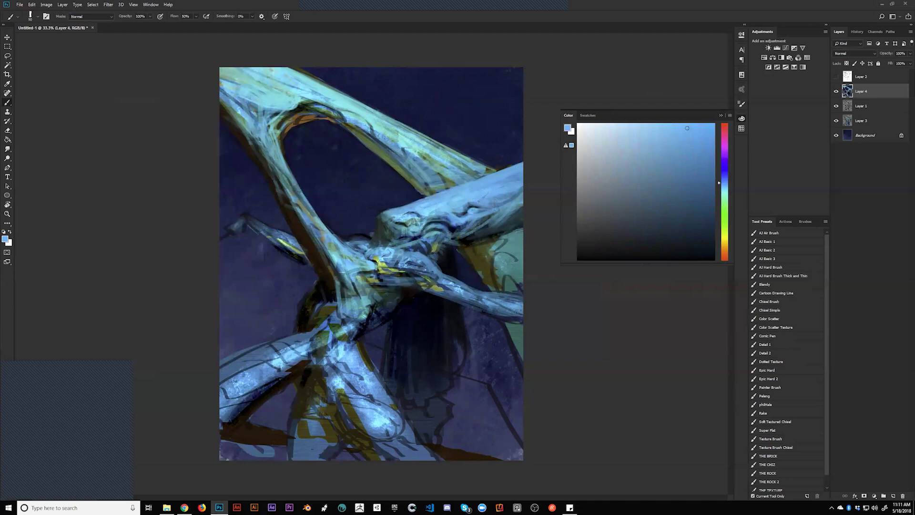
pyautogui.keyDown('alt'); pyautogui.click(426, 207); pyautogui.keyUp('alt')
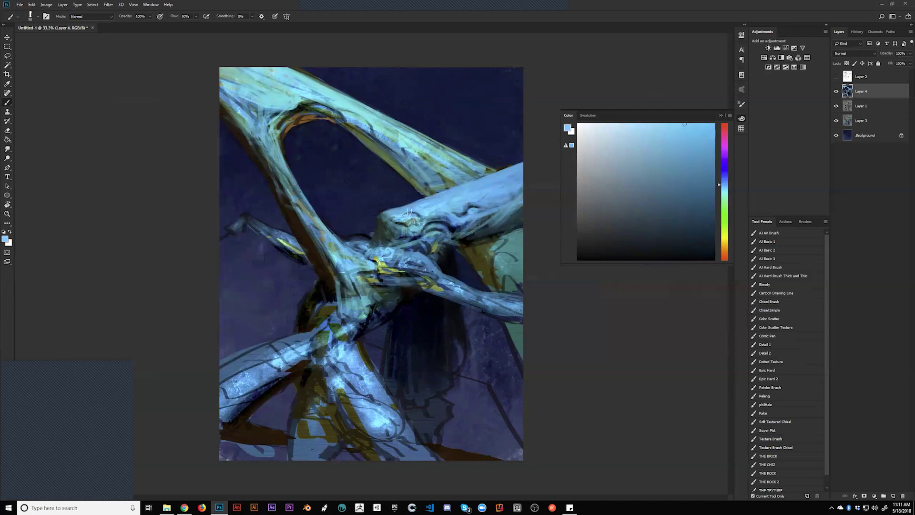
pyautogui.press('h')
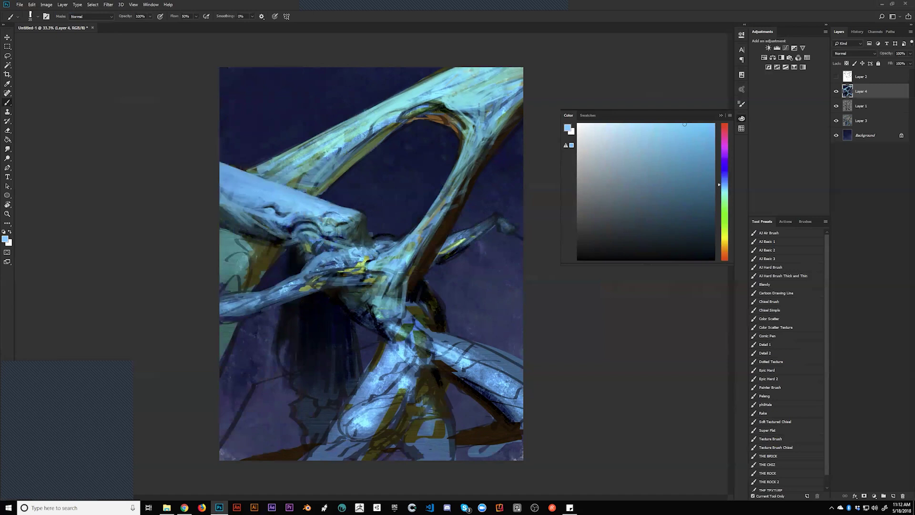
# Darken a line along the light strand in black and sample the strand's light blue
pyautogui.press('d')
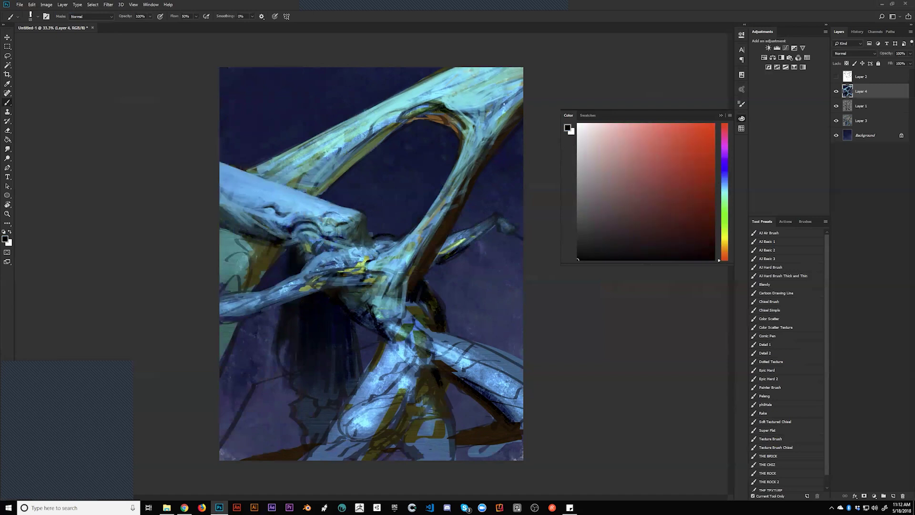
pyautogui.moveTo(472, 110)
pyautogui.mouseDown()
pyautogui.moveTo(518, 102)
pyautogui.moveTo(488, 113)
pyautogui.mouseUp()
pyautogui.keyDown('alt'); pyautogui.click(503, 129); pyautogui.keyUp('alt')
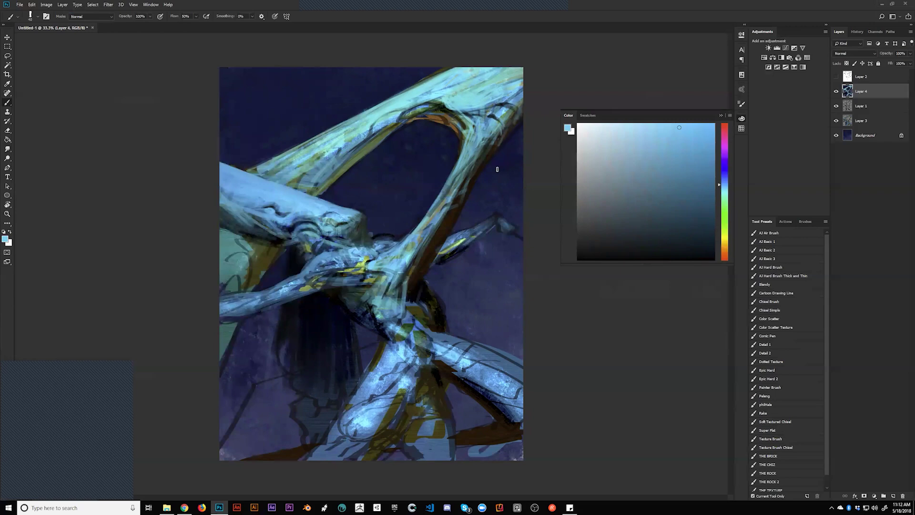
# Flip the canvas at 25% zoom and brush light-cyan then dark grey-green strokes on the strand
pyautogui.press('z')
pyautogui.keyDown('alt'); pyautogui.click(467, 194); pyautogui.keyUp('alt')
pyautogui.keyDown('alt'); pyautogui.click(407, 265); pyautogui.keyUp('alt')
pyautogui.hotkey('ctrl', 'shift', 'h')
pyautogui.click(397, 270)
pyautogui.press('b')
pyautogui.keyDown('alt'); pyautogui.click(344, 281); pyautogui.keyUp('alt')
pyautogui.keyDown('alt'); pyautogui.click(345, 283); pyautogui.keyUp('alt')
pyautogui.moveTo(345, 282)
pyautogui.mouseDown()
pyautogui.moveTo(351, 310)
pyautogui.moveTo(337, 252)
pyautogui.moveTo(349, 317)
pyautogui.moveTo(327, 240)
pyautogui.moveTo(344, 290)
pyautogui.moveTo(343, 311)
pyautogui.moveTo(341, 286)
pyautogui.moveTo(332, 307)
pyautogui.moveTo(324, 301)
pyautogui.moveTo(328, 317)
pyautogui.moveTo(322, 291)
pyautogui.moveTo(322, 312)
pyautogui.moveTo(331, 284)
pyautogui.moveTo(327, 341)
pyautogui.mouseUp()
pyautogui.keyDown('alt'); pyautogui.click(329, 271); pyautogui.keyUp('alt')
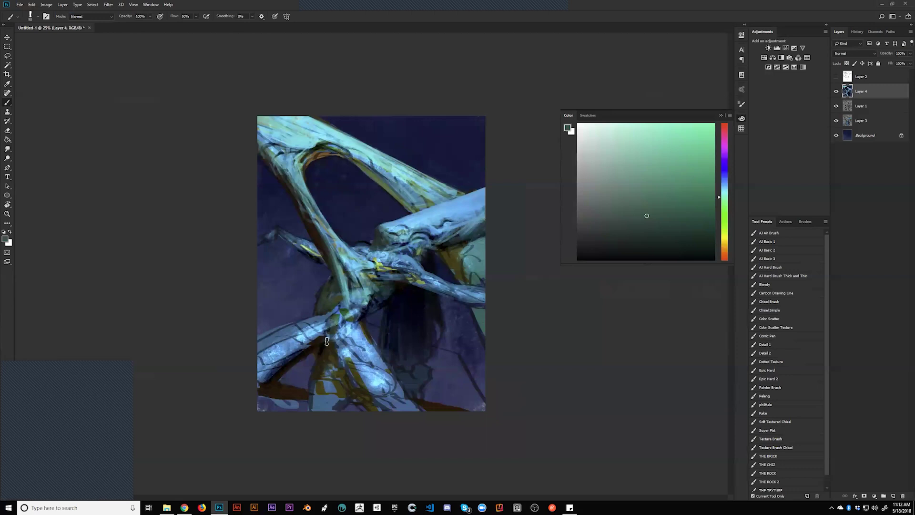
# Paint dark strokes along the lower-left strand, then mirror the painting and zoom to 33.3%
pyautogui.press('d')
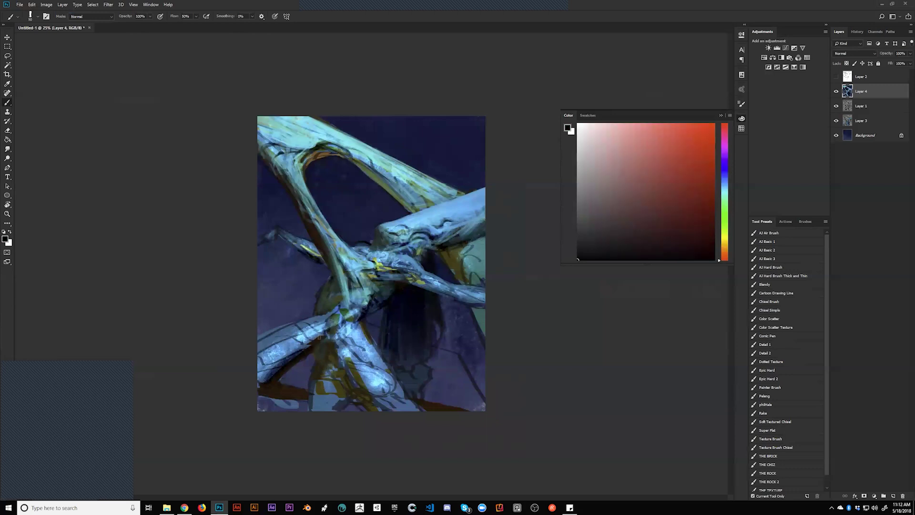
pyautogui.moveTo(318, 334)
pyautogui.mouseDown()
pyautogui.moveTo(267, 355)
pyautogui.moveTo(279, 351)
pyautogui.mouseUp()
pyautogui.keyDown('alt'); pyautogui.click(307, 318); pyautogui.keyUp('alt')
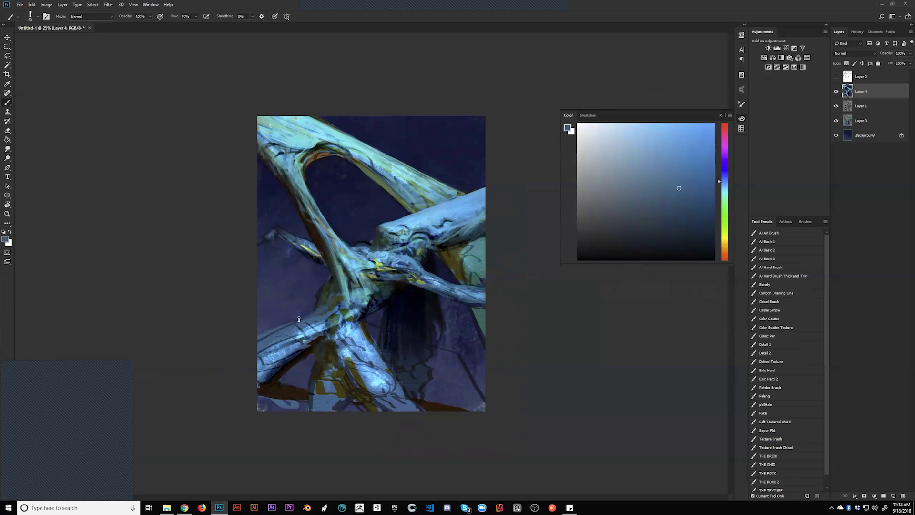
pyautogui.press('h')
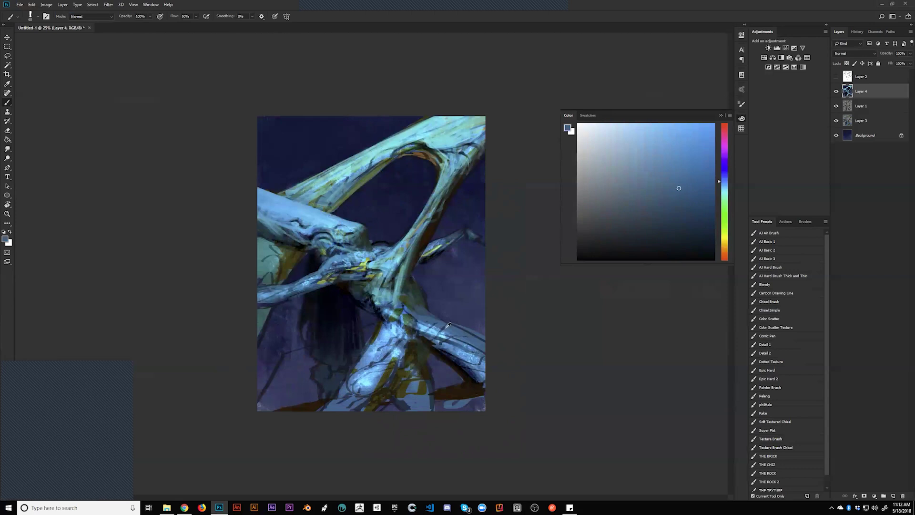
pyautogui.keyDown('alt'); pyautogui.click(446, 343); pyautogui.keyUp('alt')
pyautogui.hotkey('ctrl', '+')
pyautogui.press('d')
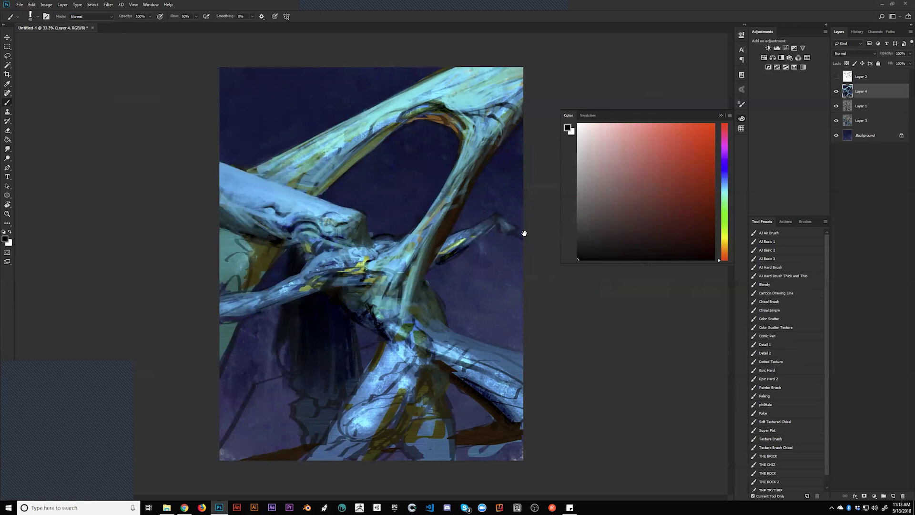
# At brush size 8, brighten the top of the arch with sampled light cyan, then mirror again
pyautogui.keyDown('alt'); pyautogui.click(314, 208); pyautogui.keyUp('alt')
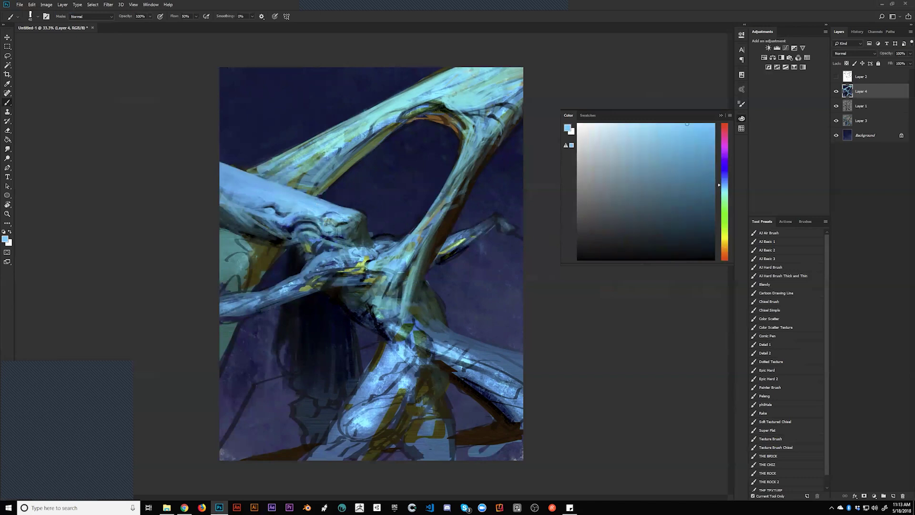
pyautogui.press('[')
pyautogui.press('[')
pyautogui.press('[')
pyautogui.press('[')
pyautogui.press('[')
pyautogui.keyDown('alt'); pyautogui.click(435, 78); pyautogui.keyUp('alt')
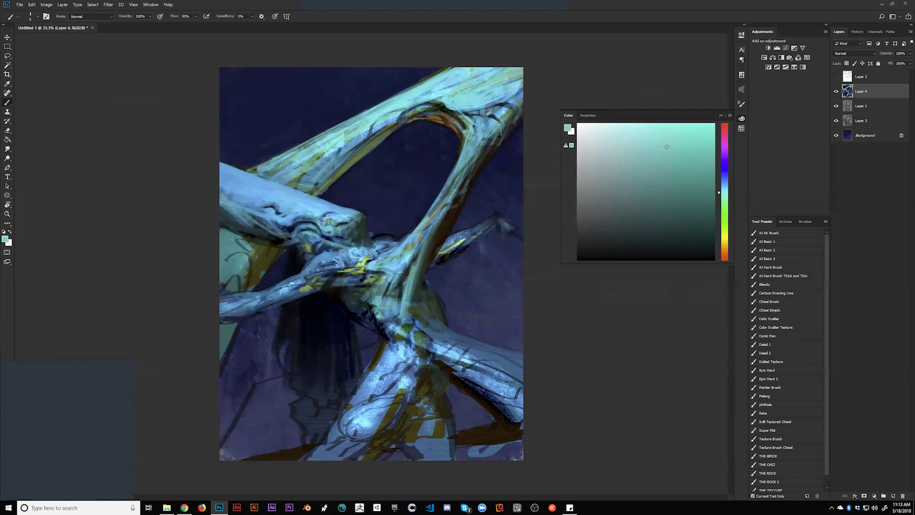
pyautogui.keyDown('alt'); pyautogui.click(427, 101); pyautogui.keyUp('alt')
pyautogui.moveTo(436, 101); pyautogui.dragTo(441, 115)
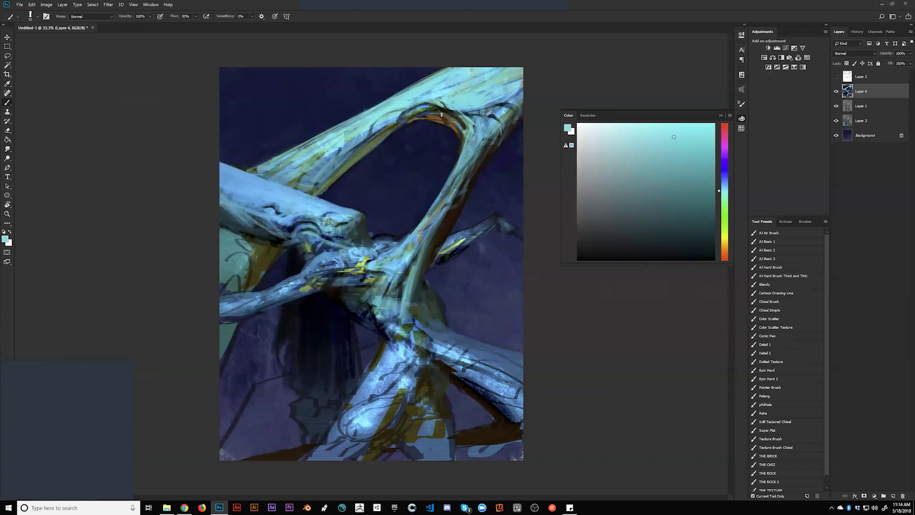
pyautogui.hotkey('ctrl', 'alt')
pyautogui.press('h')
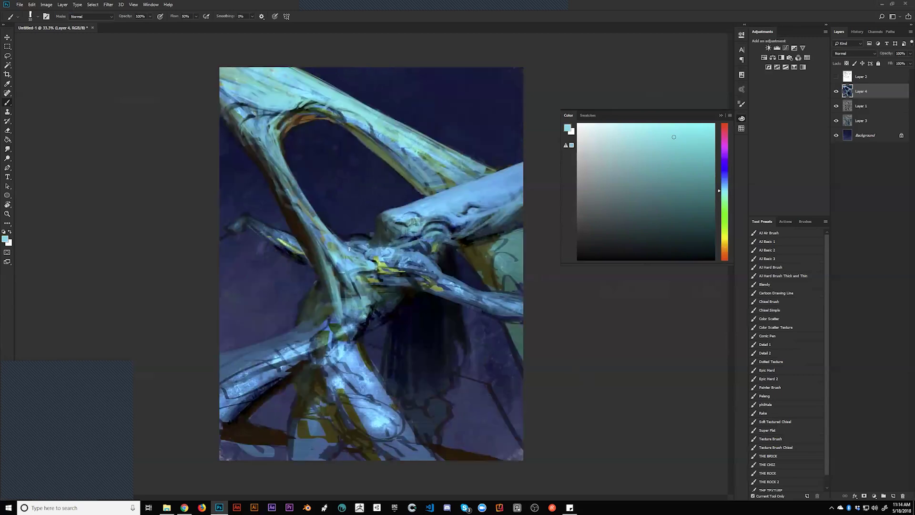
# Brush light cyan over the central branch knot while mirrored, then flip back to normal
pyautogui.keyDown('alt'); pyautogui.click(340, 282); pyautogui.keyUp('alt')
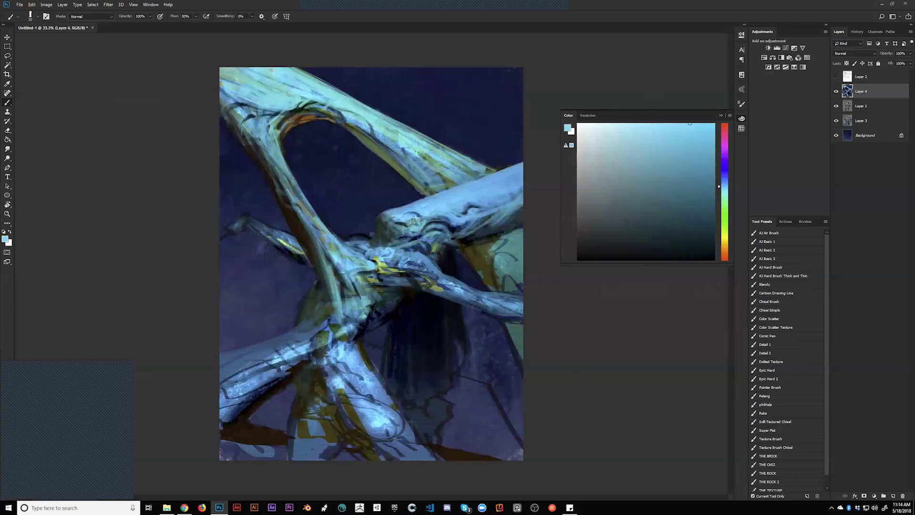
pyautogui.moveTo(331, 284)
pyautogui.mouseDown()
pyautogui.moveTo(348, 269)
pyautogui.moveTo(335, 273)
pyautogui.moveTo(337, 265)
pyautogui.moveTo(347, 283)
pyautogui.moveTo(340, 292)
pyautogui.mouseUp()
pyautogui.press('h')
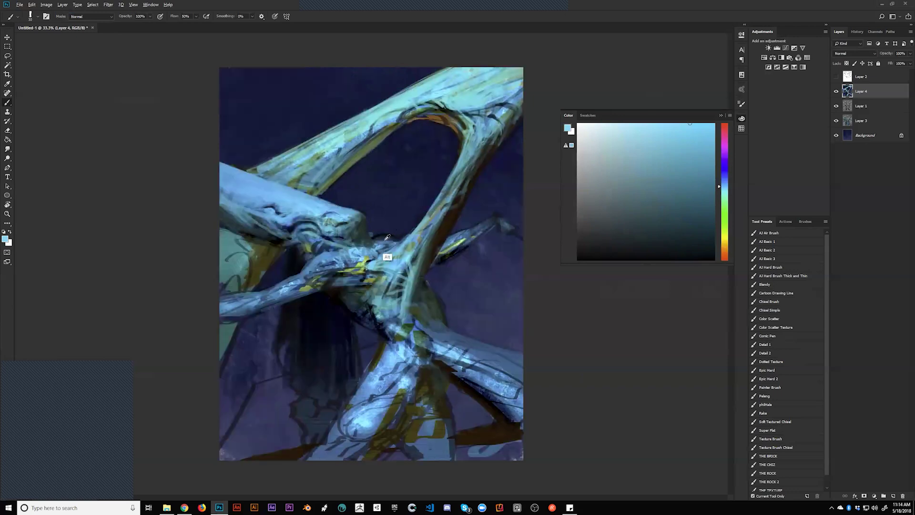
# Sample dark and light blues from the painting, resetting to black for thin dark contours
pyautogui.keyDown('alt'); pyautogui.click(387, 233); pyautogui.keyUp('alt')
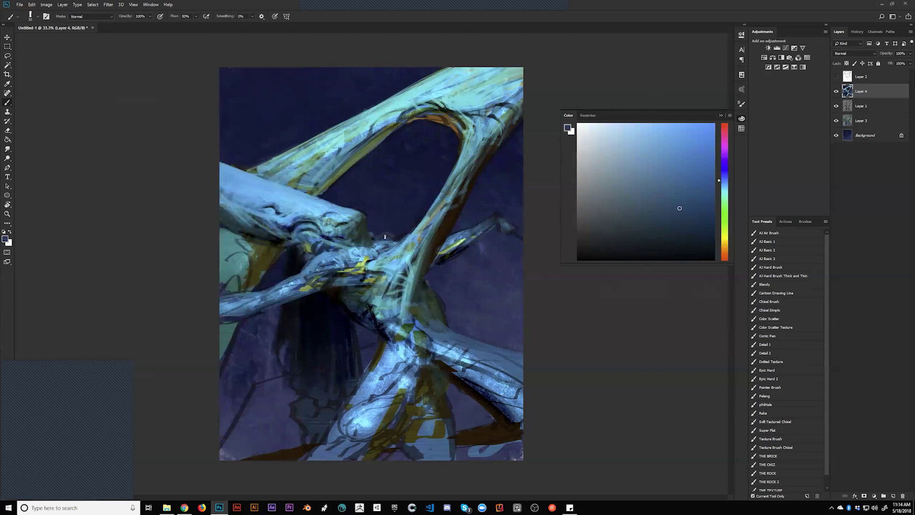
pyautogui.press('d')
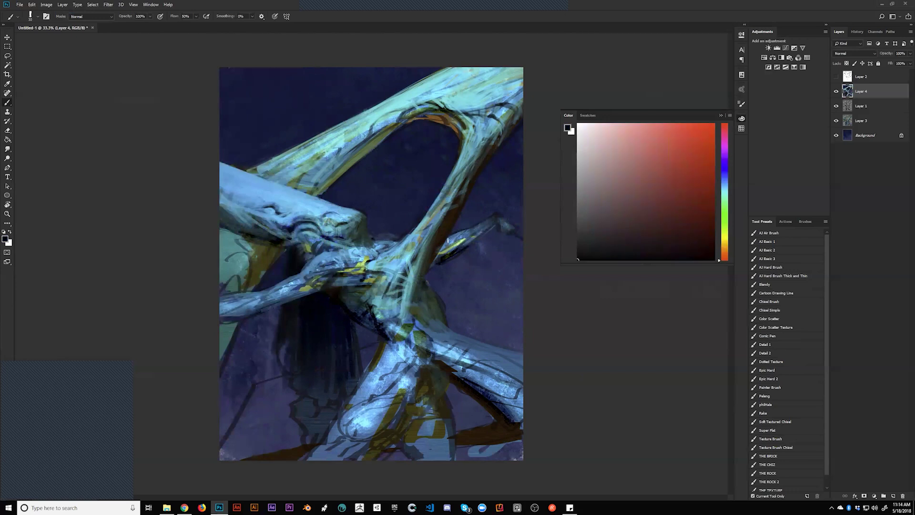
pyautogui.keyDown('alt'); pyautogui.click(456, 237); pyautogui.keyUp('alt')
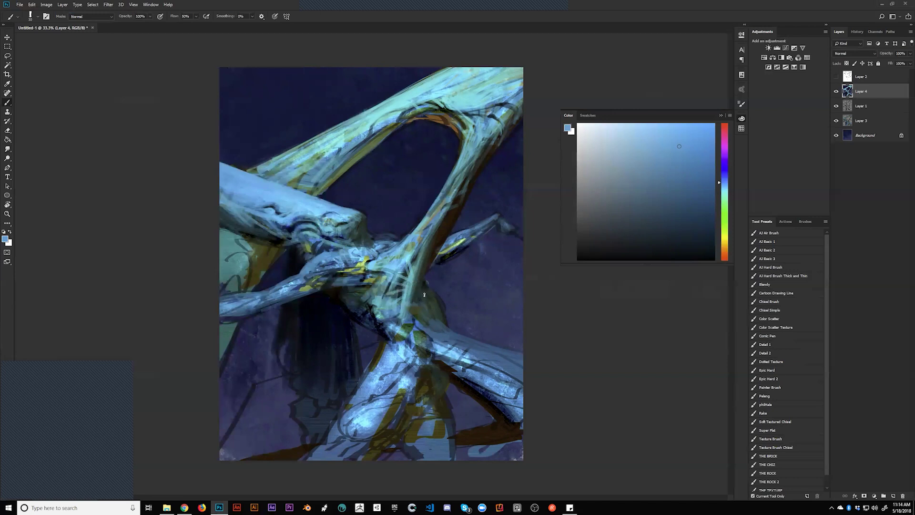
pyautogui.press('d')
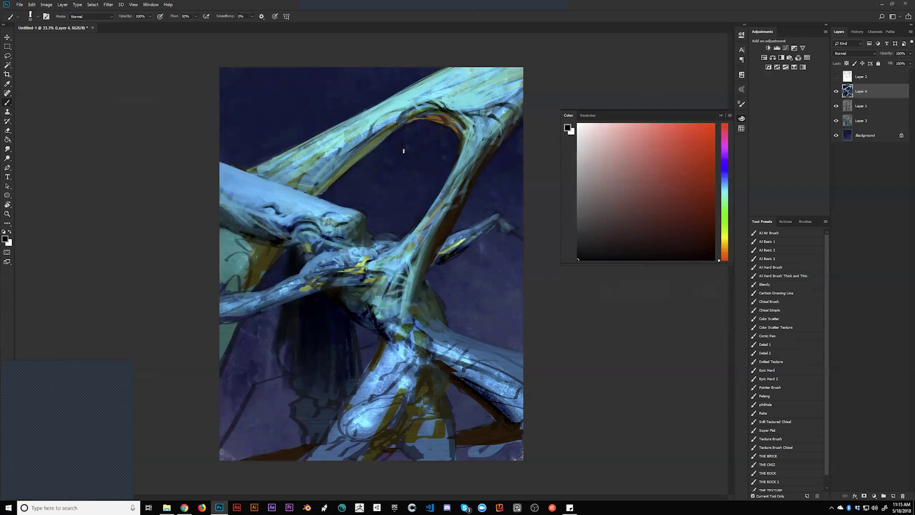
# At brush size 10, paint fine light cyan along the arch's upper edge and the upper branch
pyautogui.keyDown('alt'); pyautogui.click(440, 109); pyautogui.keyUp('alt')
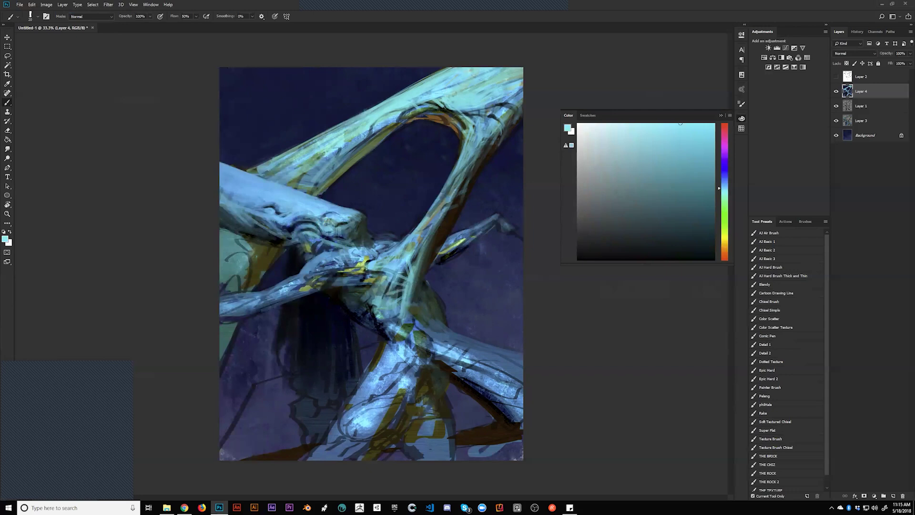
pyautogui.press('[')
pyautogui.press('[')
pyautogui.moveTo(437, 110)
pyautogui.mouseDown()
pyautogui.moveTo(487, 111)
pyautogui.moveTo(482, 102)
pyautogui.moveTo(460, 109)
pyautogui.moveTo(518, 110)
pyautogui.mouseUp()
pyautogui.moveTo(252, 171)
pyautogui.mouseDown()
pyautogui.moveTo(270, 162)
pyautogui.moveTo(280, 178)
pyautogui.moveTo(316, 141)
pyautogui.mouseUp()
pyautogui.moveTo(361, 117)
pyautogui.mouseDown()
pyautogui.moveTo(380, 133)
pyautogui.moveTo(372, 119)
pyautogui.moveTo(350, 142)
pyautogui.moveTo(360, 163)
pyautogui.moveTo(338, 151)
pyautogui.mouseUp()
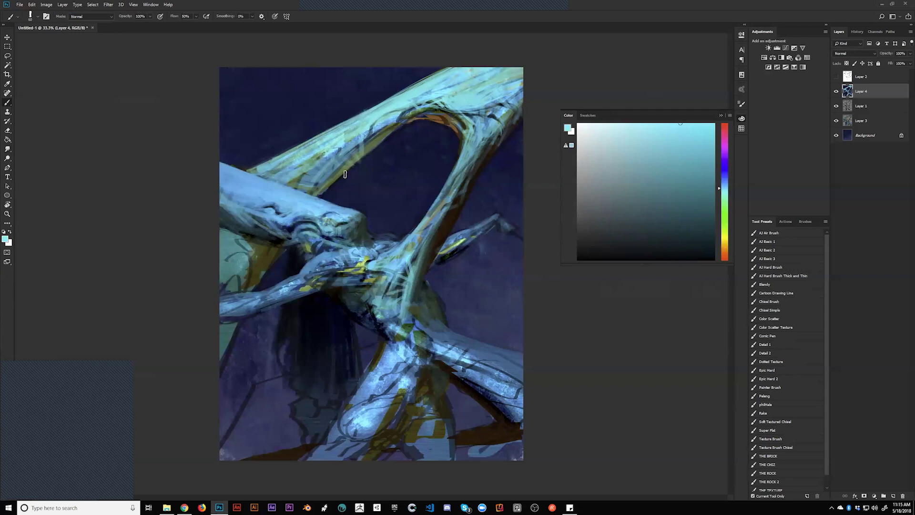
# Sample the dark navy background, reset to black, and mirror the painting horizontally
pyautogui.keyDown('alt'); pyautogui.click(355, 191); pyautogui.keyUp('alt')
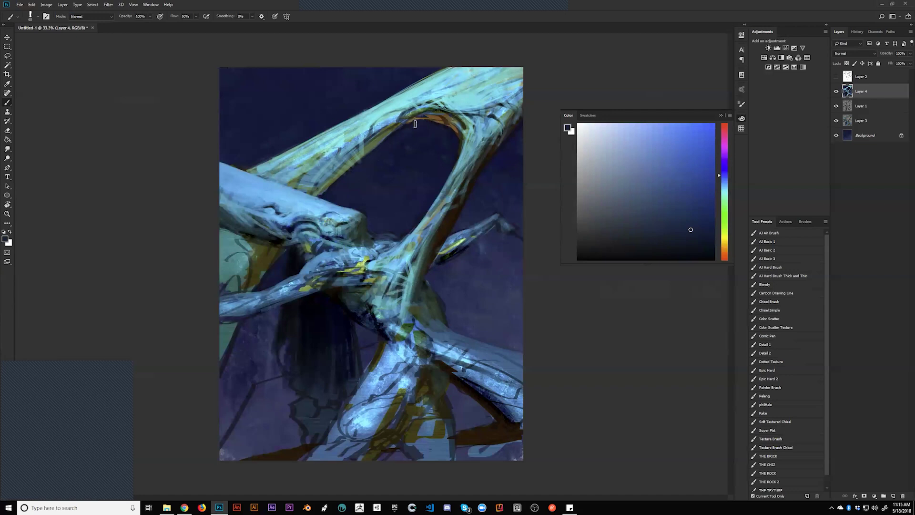
pyautogui.press('d')
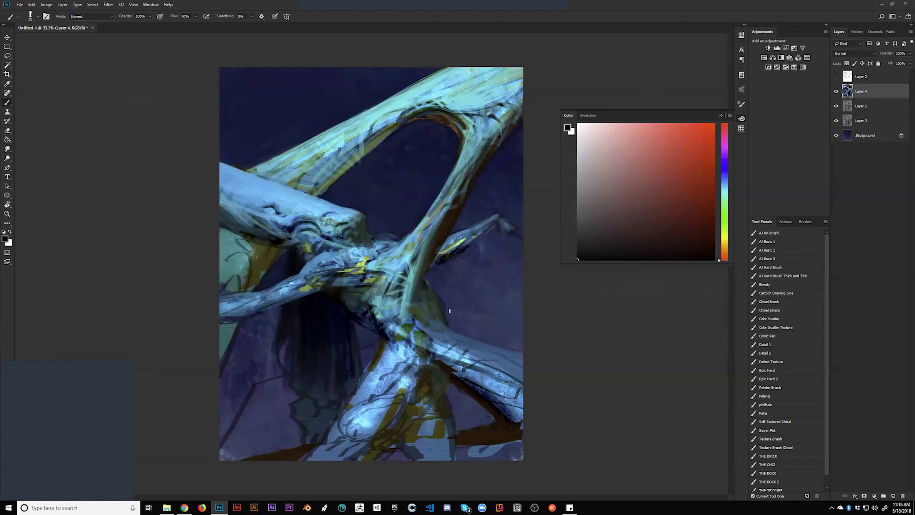
pyautogui.press('h')
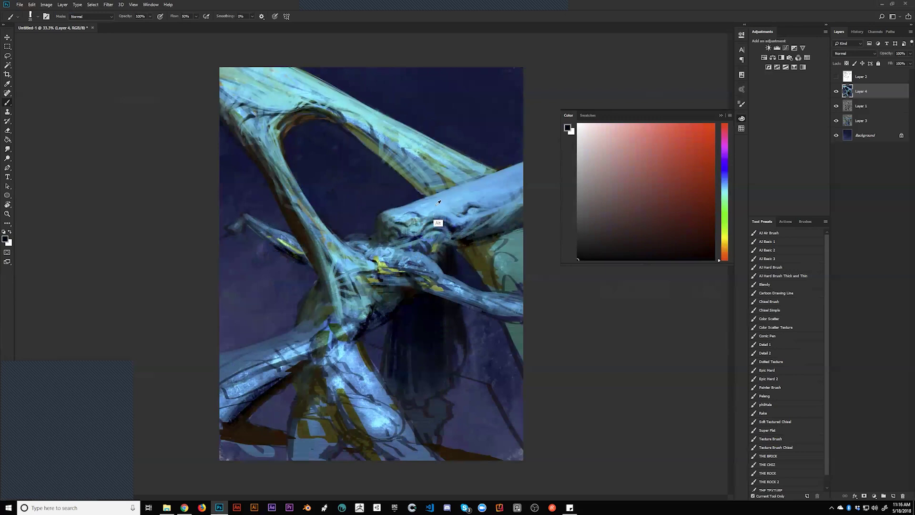
# Brighten the branch's top edge with light blue and sample olive and muted blues
pyautogui.keyDown('alt'); pyautogui.click(436, 221); pyautogui.keyUp('alt')
pyautogui.moveTo(403, 209); pyautogui.dragTo(523, 172)
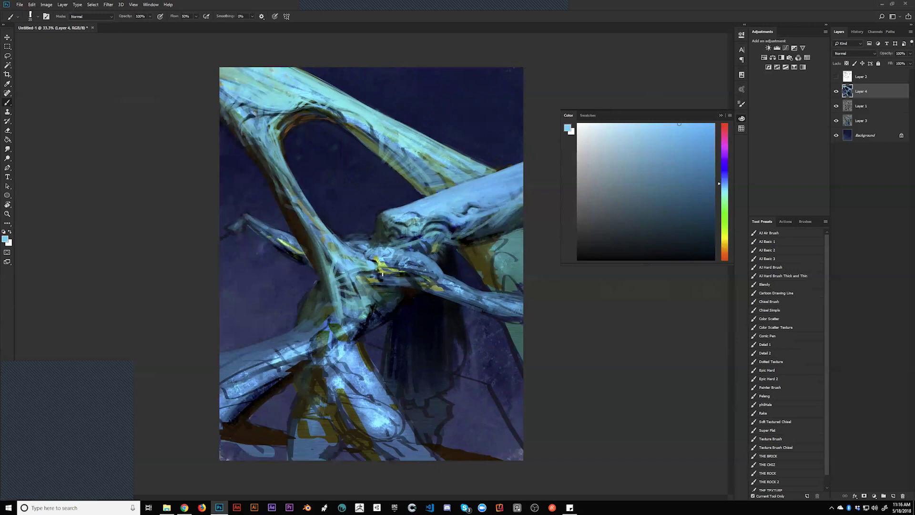
pyautogui.keyDown('alt'); pyautogui.click(378, 218); pyautogui.keyUp('alt')
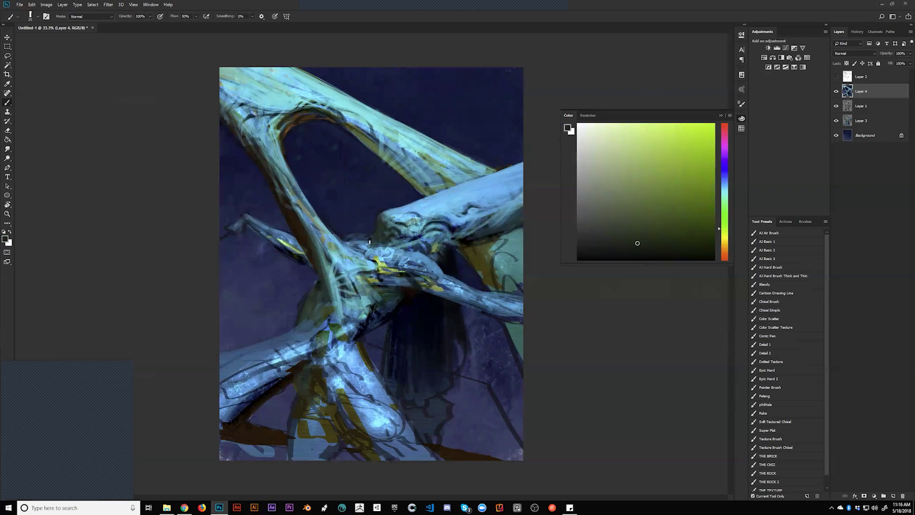
pyautogui.keyDown('alt'); pyautogui.click(279, 242); pyautogui.keyUp('alt')
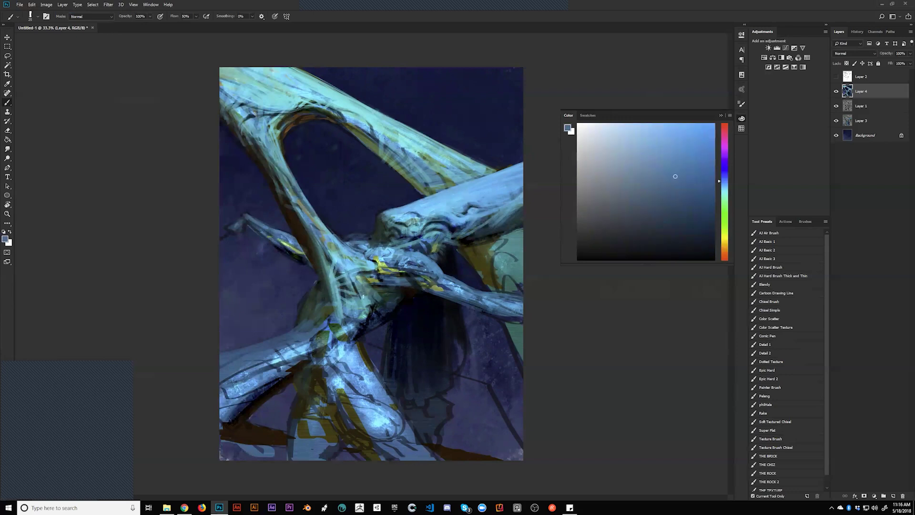
pyautogui.keyDown('alt'); pyautogui.click(246, 221); pyautogui.keyUp('alt')
# Reset to black for the limb's dark claw accents and flip the painting back to normal
pyautogui.press('d')
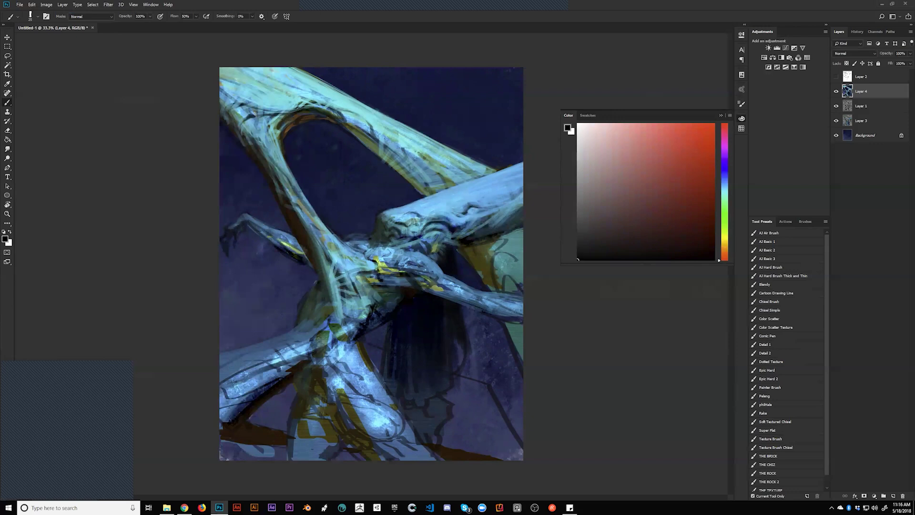
pyautogui.hotkey('ctrl', 'shift', 'h')
pyautogui.keyDown('alt'); pyautogui.click(361, 279); pyautogui.keyUp('alt')
pyautogui.press('d')
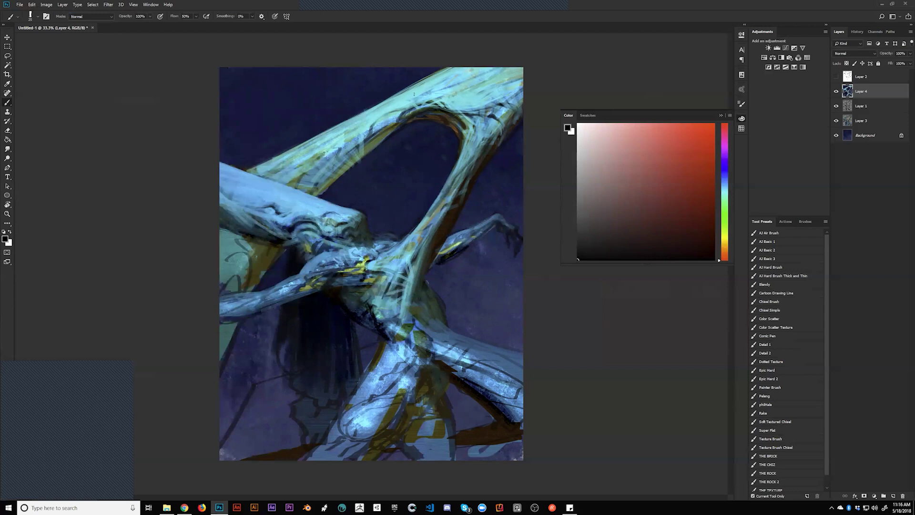
# Undo the faint stray stroke on the upper limb and reset the colour to black
pyautogui.keyDown('alt'); pyautogui.click(415, 113); pyautogui.keyUp('alt')
pyautogui.hotkey('ctrl', 'z')
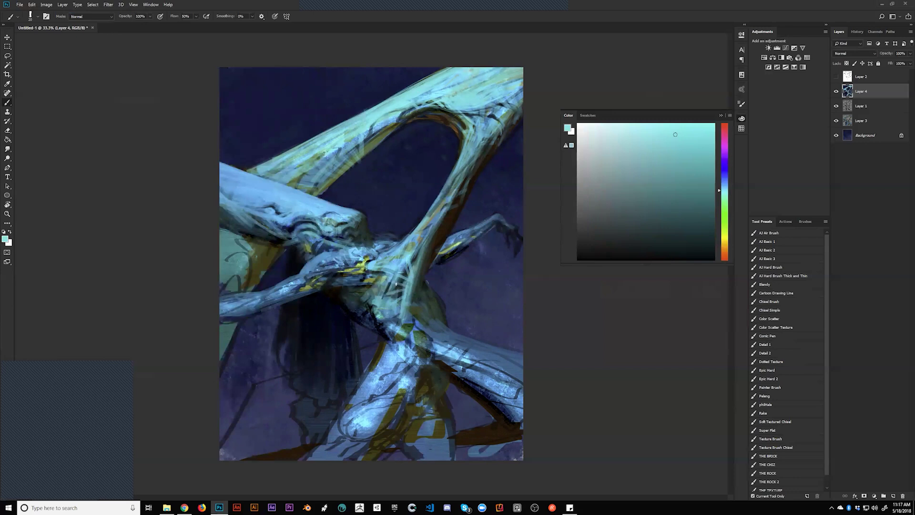
pyautogui.press('d')
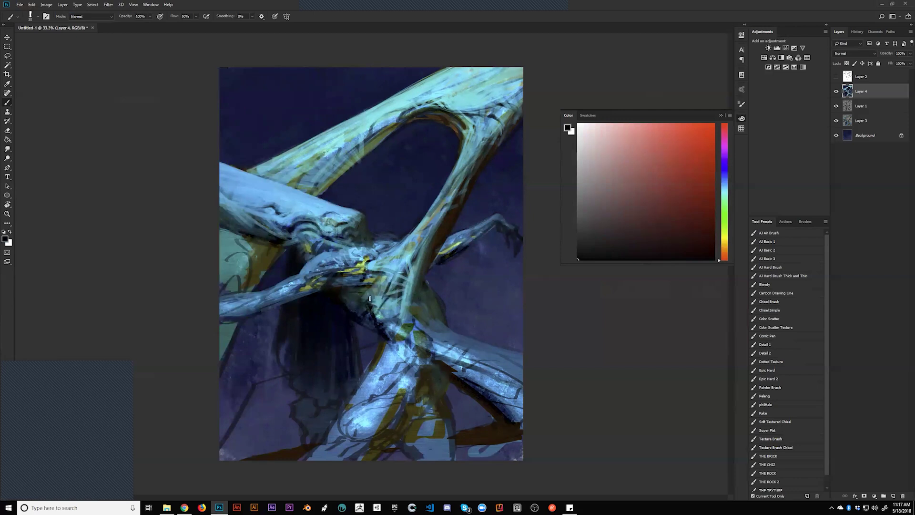
# Lighten the crevice below the central knot with sampled cyan strokes, then hide all panels
pyautogui.press('alt')
pyautogui.keyDown('alt'); pyautogui.click(380, 301); pyautogui.keyUp('alt')
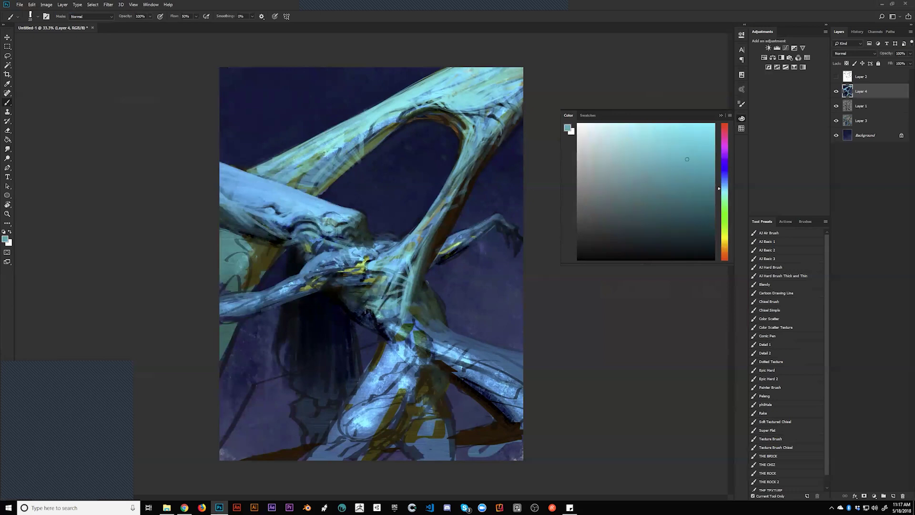
pyautogui.moveTo(394, 324)
pyautogui.mouseDown()
pyautogui.moveTo(387, 334)
pyautogui.moveTo(379, 328)
pyautogui.moveTo(395, 340)
pyautogui.mouseUp()
pyautogui.press('Tab')
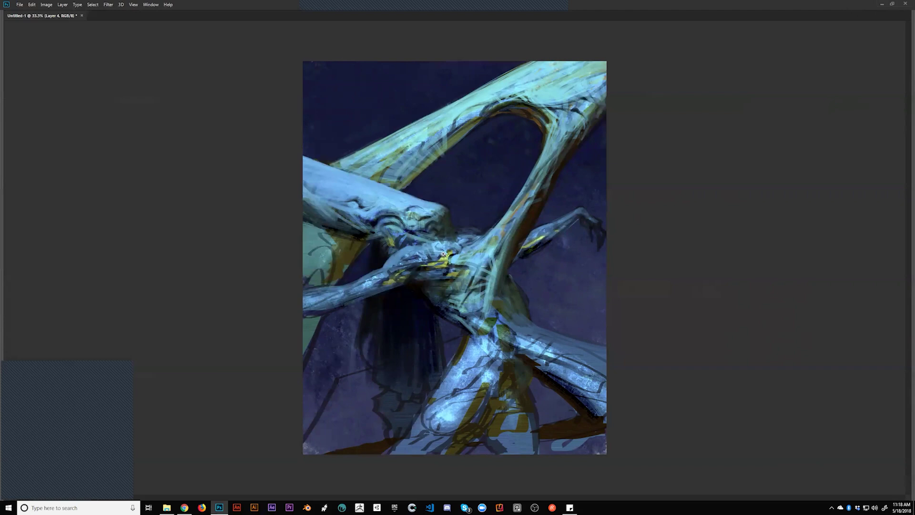
# Zoom between 50% and about 33%, then view the whole painting in full-screen mode
pyautogui.hotkey('ctrl', '=')
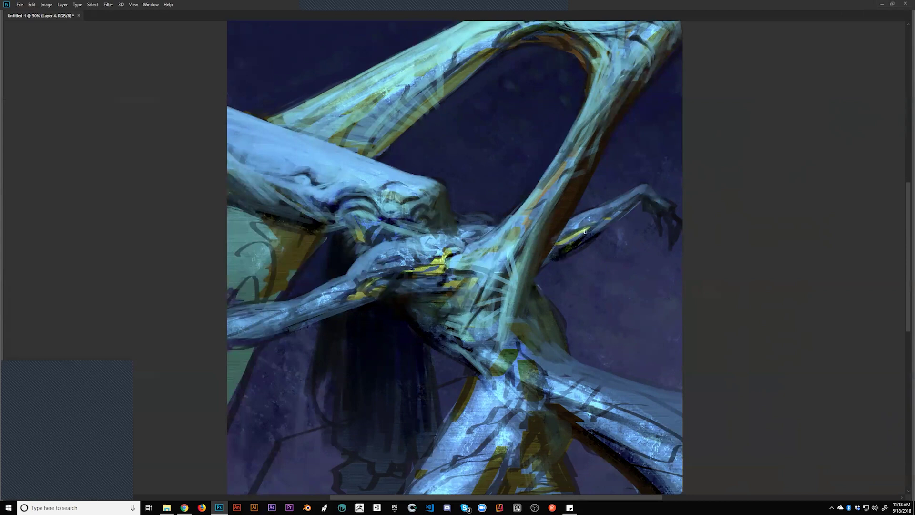
pyautogui.keyDown('alt'); pyautogui.click(575, 288); pyautogui.keyUp('alt')
pyautogui.click(575, 288)
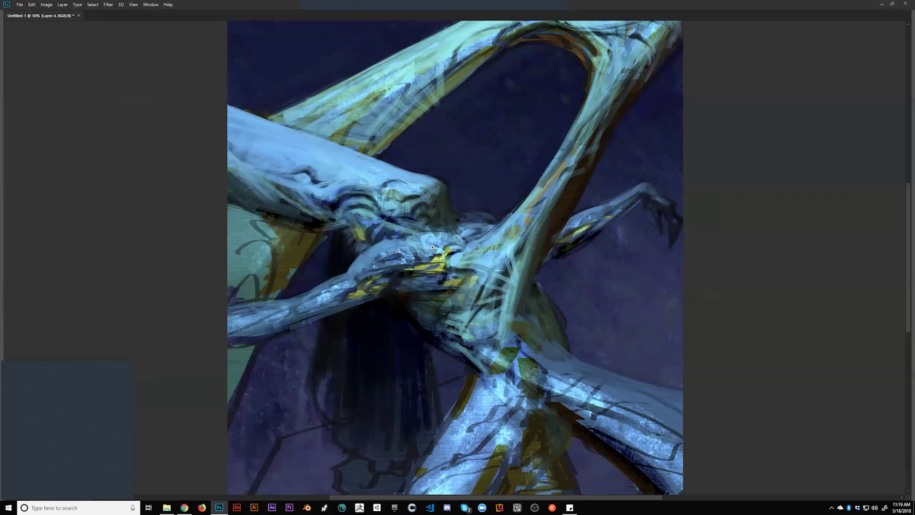
pyautogui.keyDown('alt'); pyautogui.click(446, 253); pyautogui.keyUp('alt')
pyautogui.press('f')
pyautogui.press('f')
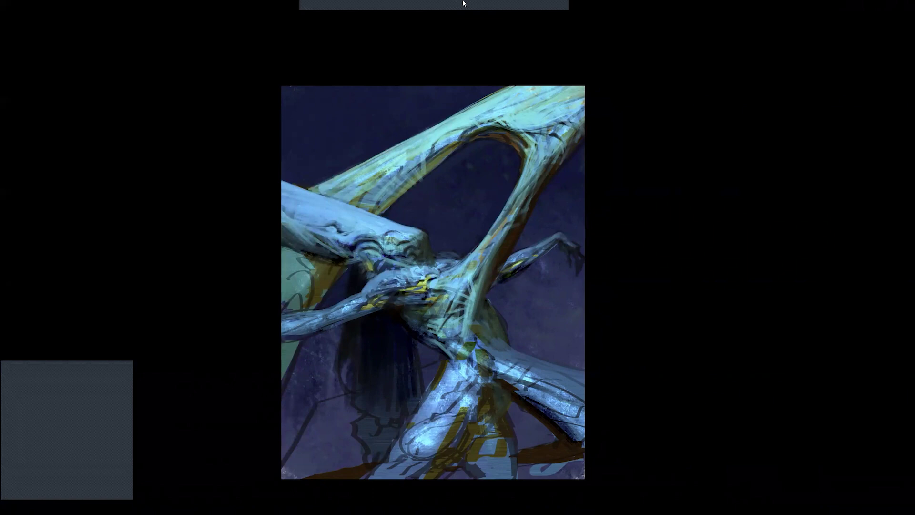
pyautogui.moveTo(465, 27)
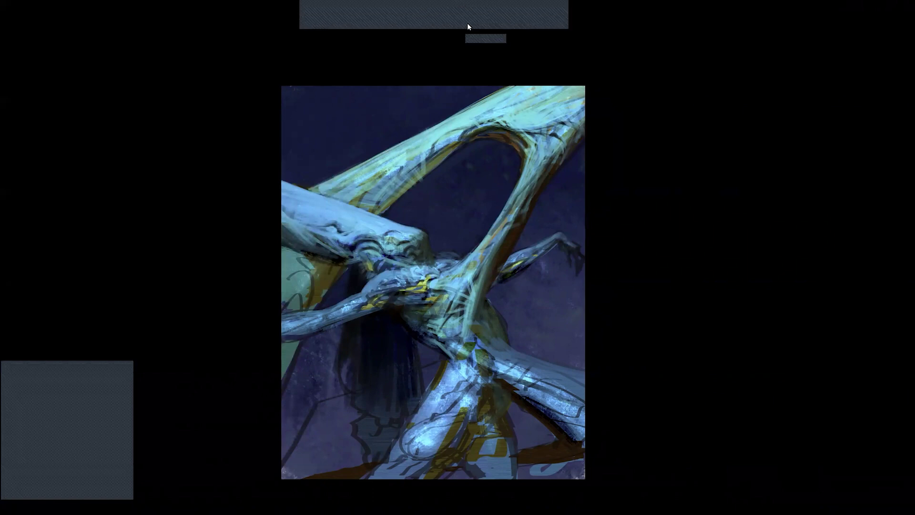